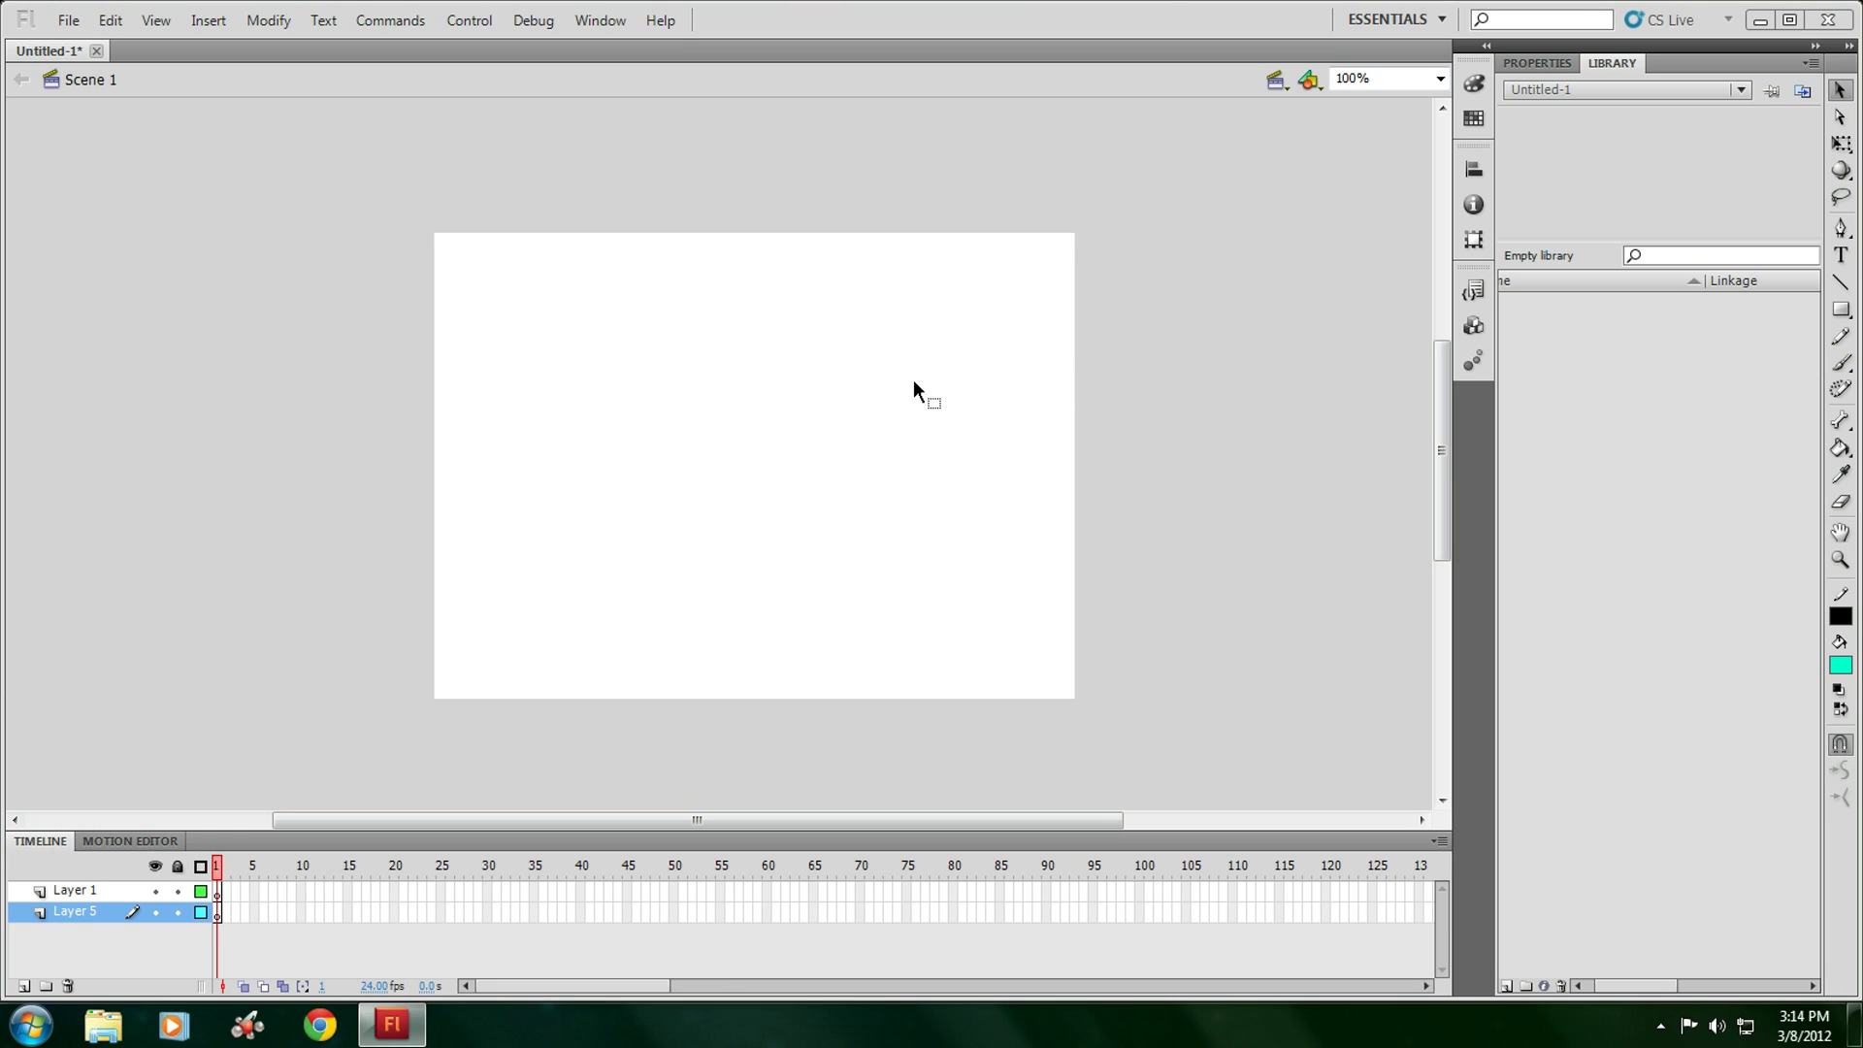
# Look through the main command groups, including symbol creation, debugging, movie testing, exporting and importing.
pyautogui.click(66, 21)
pyautogui.click(68, 22)
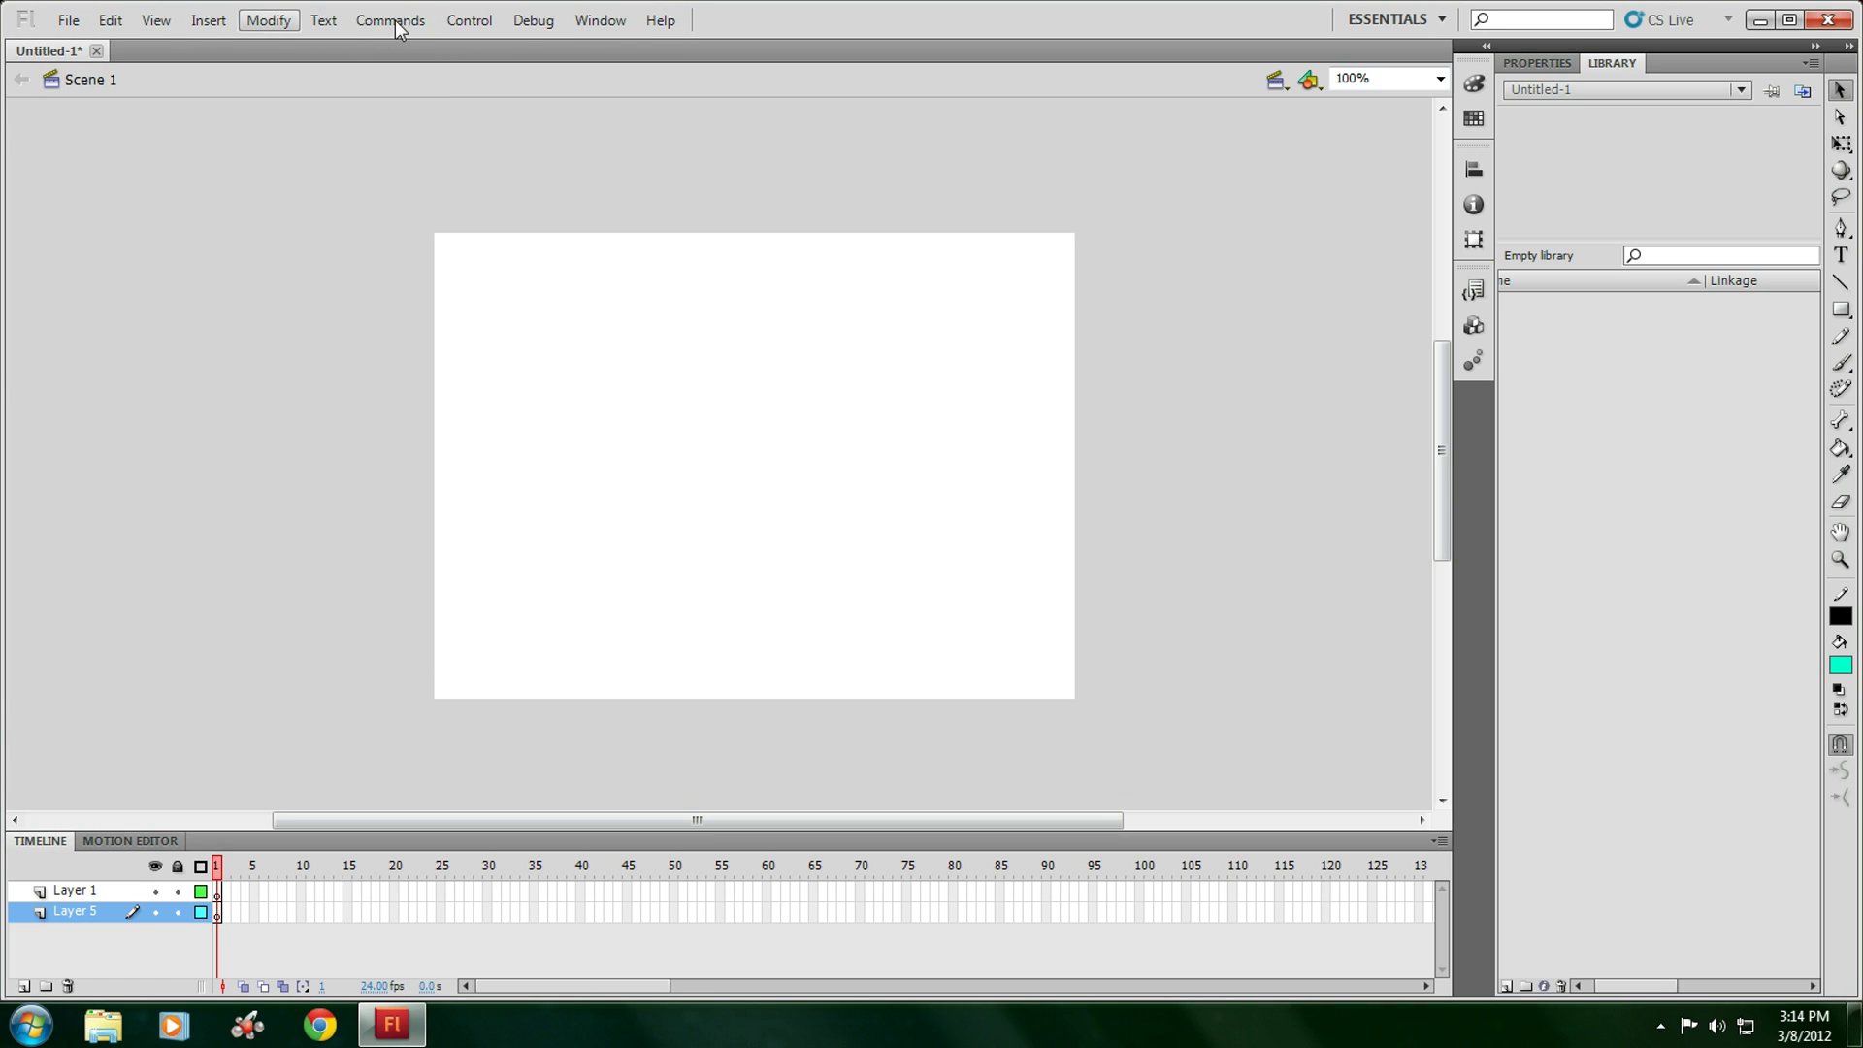
pyautogui.click(69, 25)
pyautogui.moveTo(208, 21)
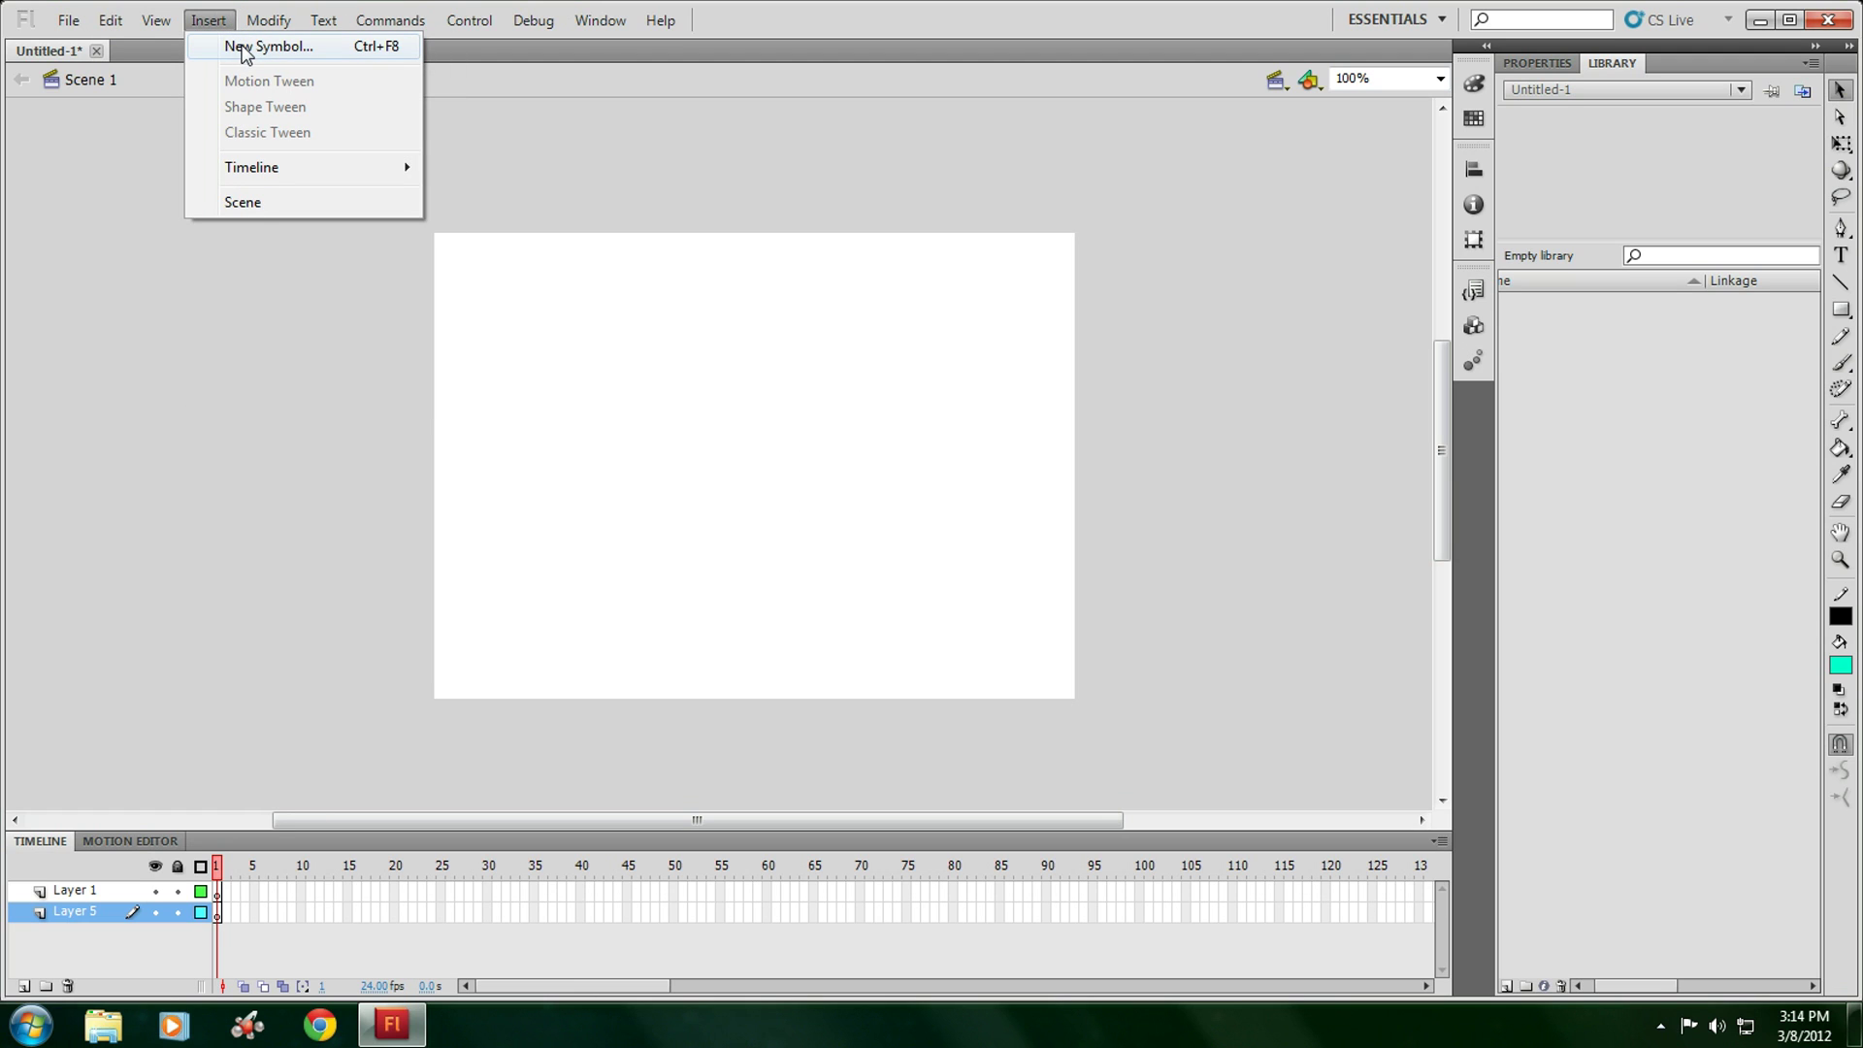
pyautogui.moveTo(280, 31)
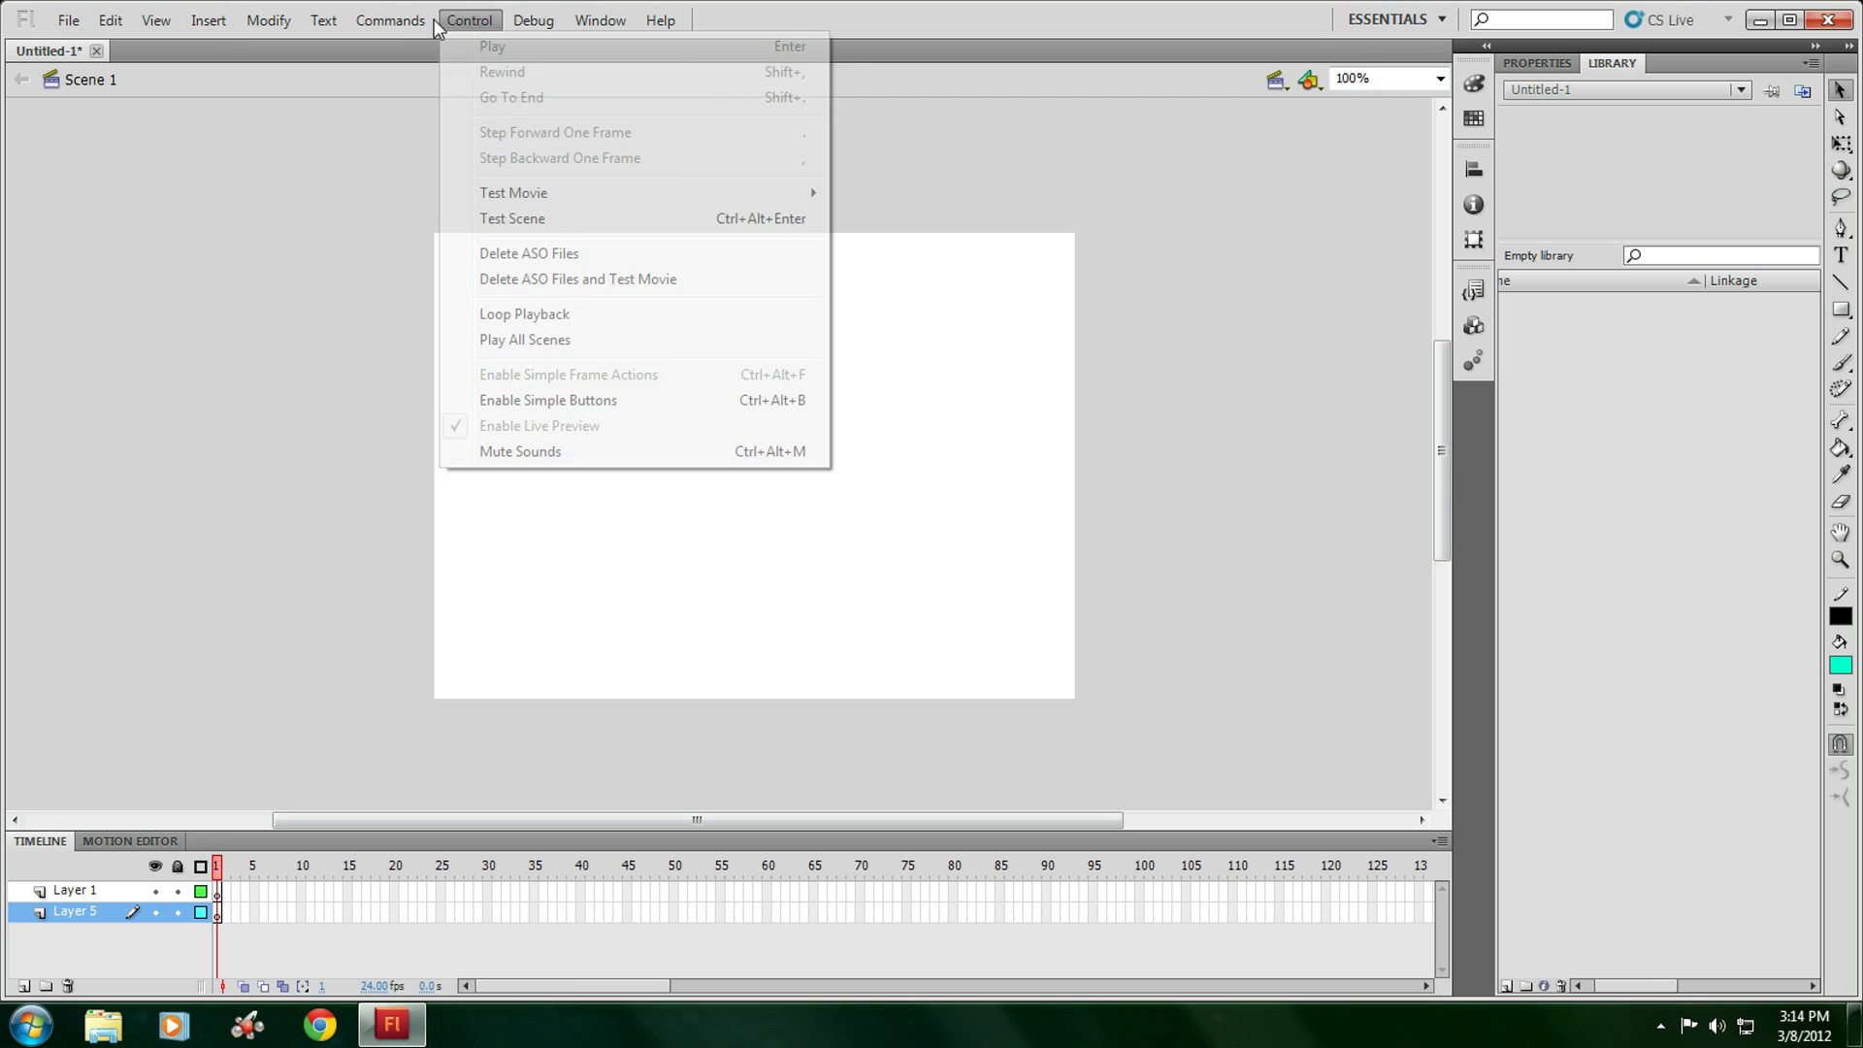
pyautogui.moveTo(533, 21)
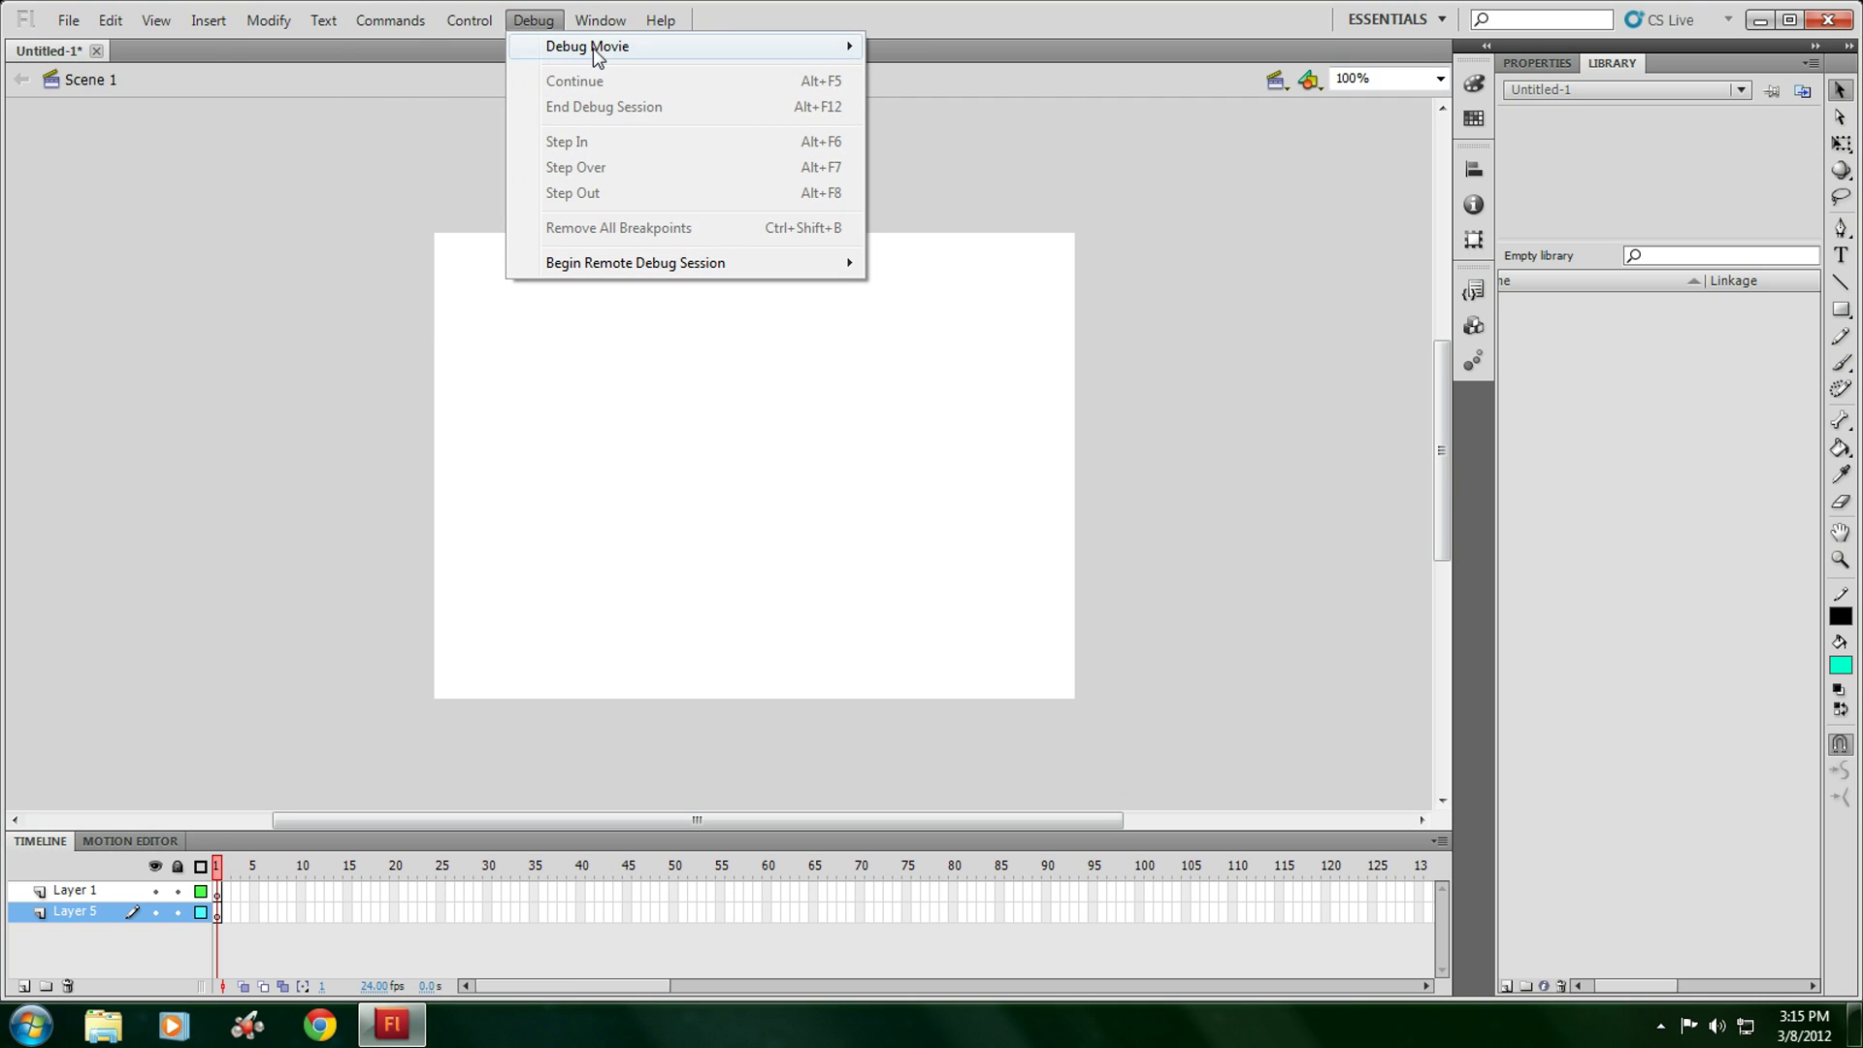
pyautogui.moveTo(610, 54)
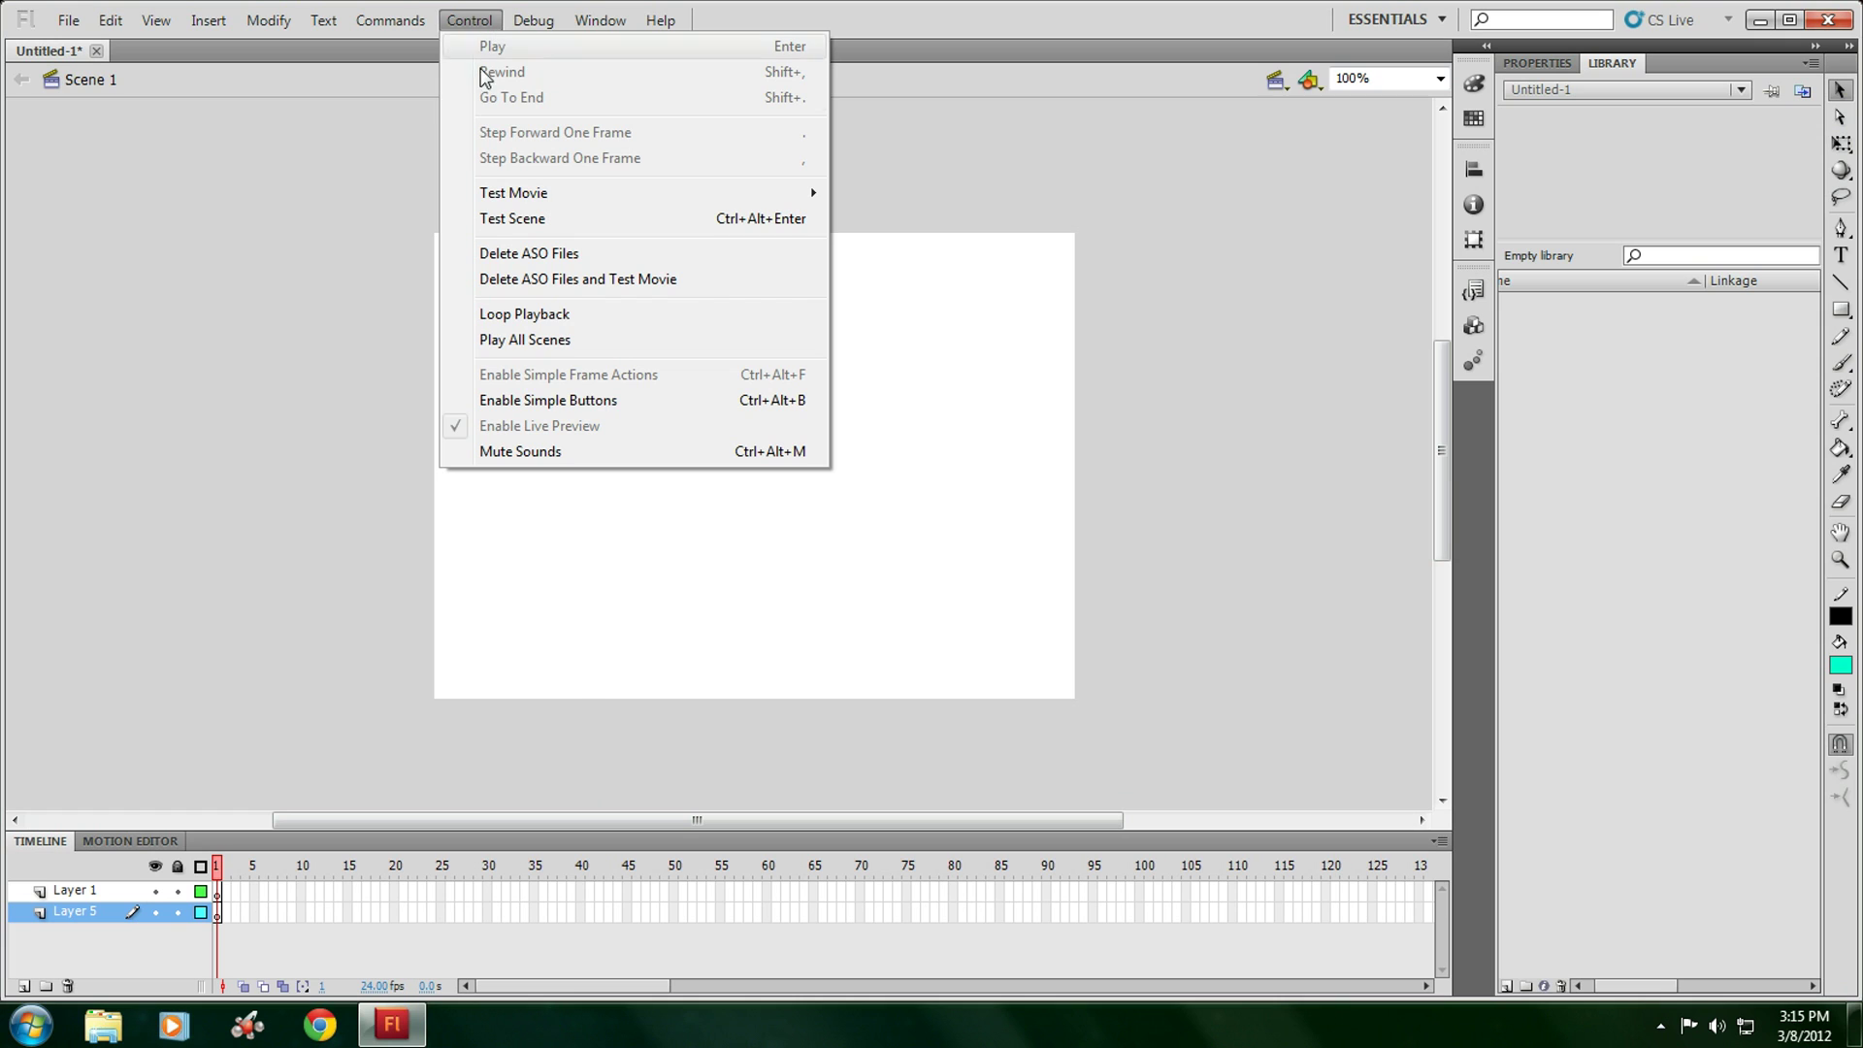
pyautogui.moveTo(570, 194)
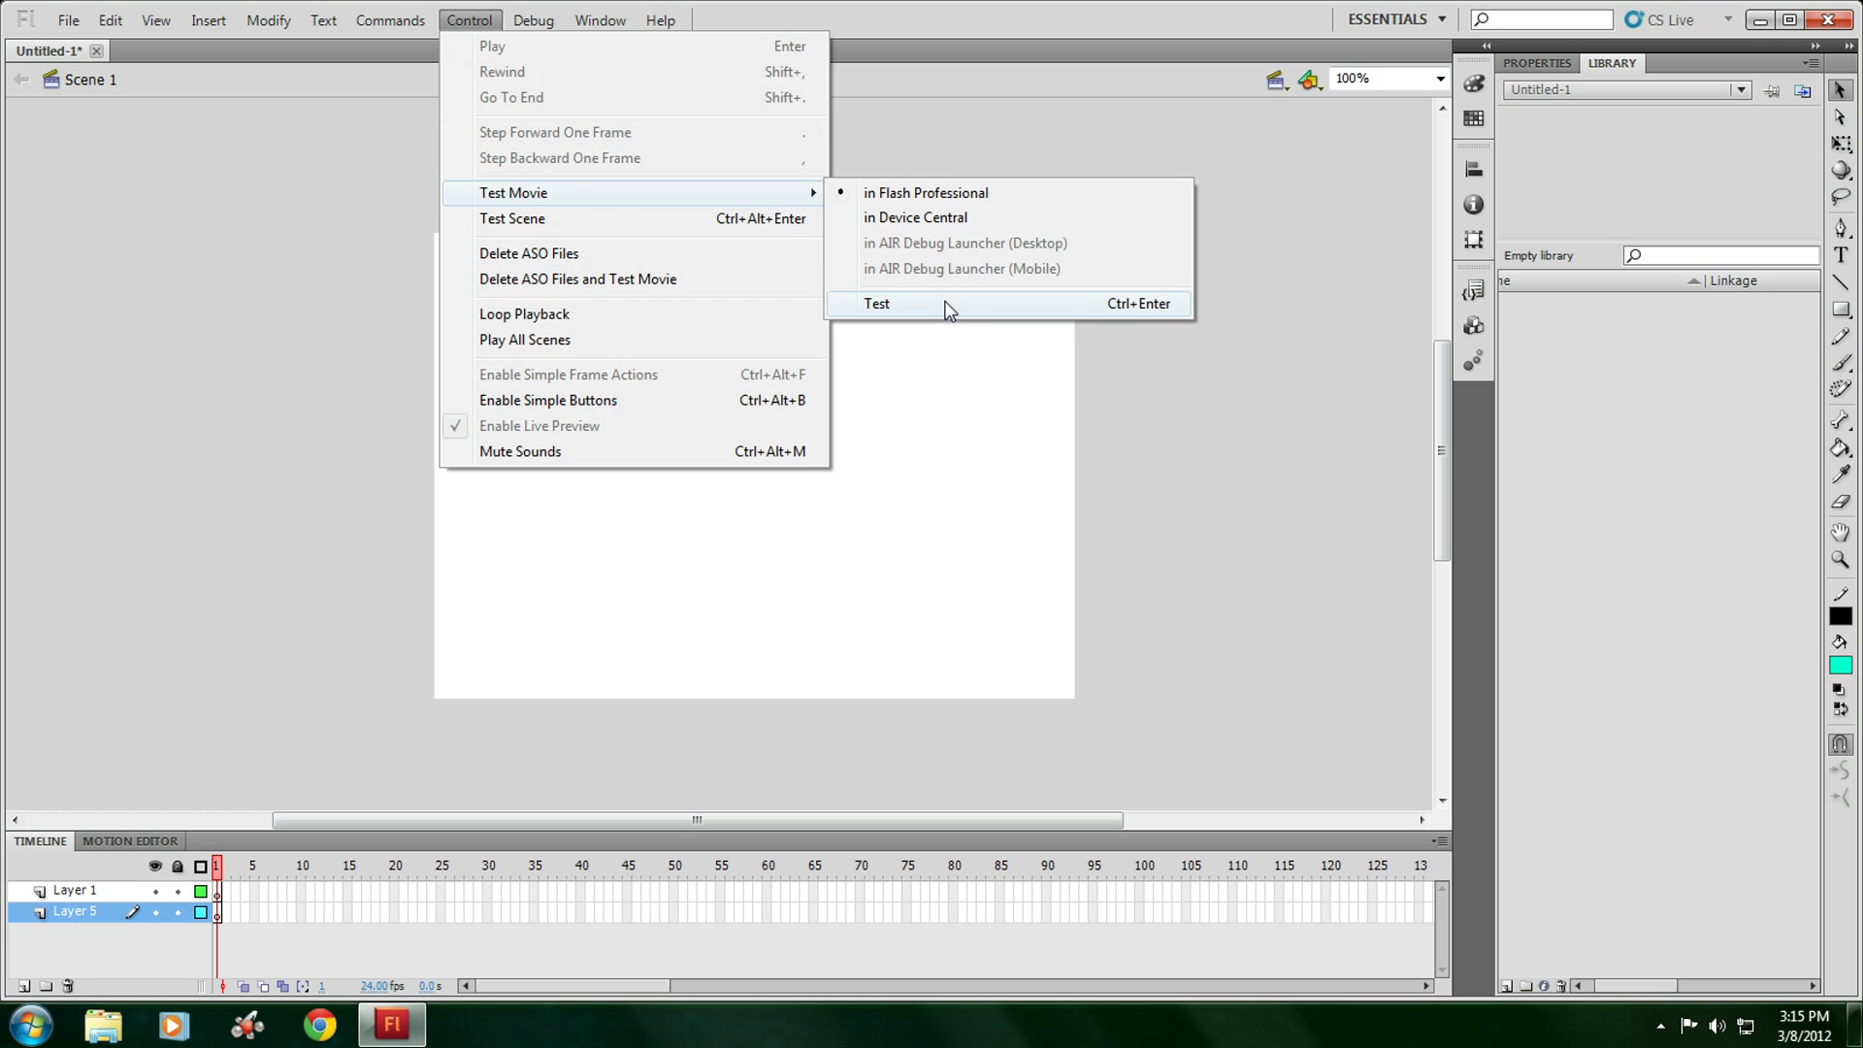
pyautogui.moveTo(600, 21)
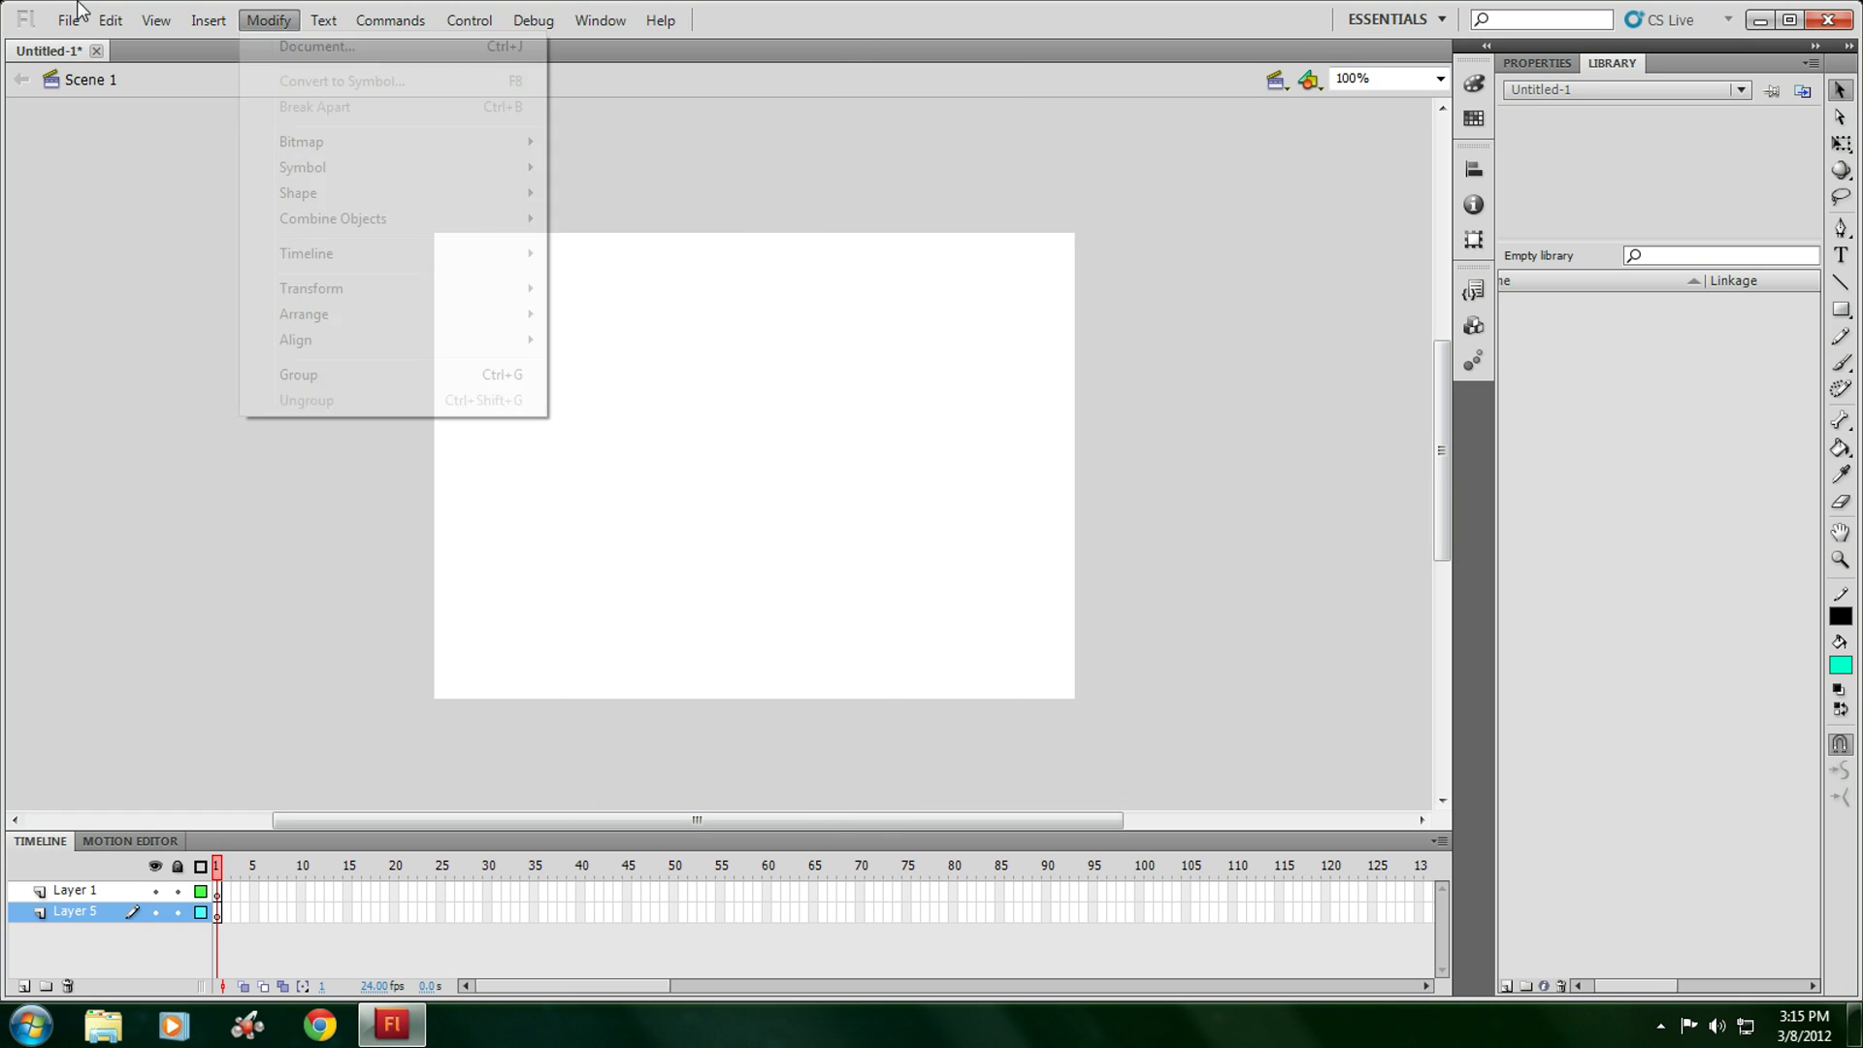
pyautogui.moveTo(68, 21)
pyautogui.moveTo(193, 414)
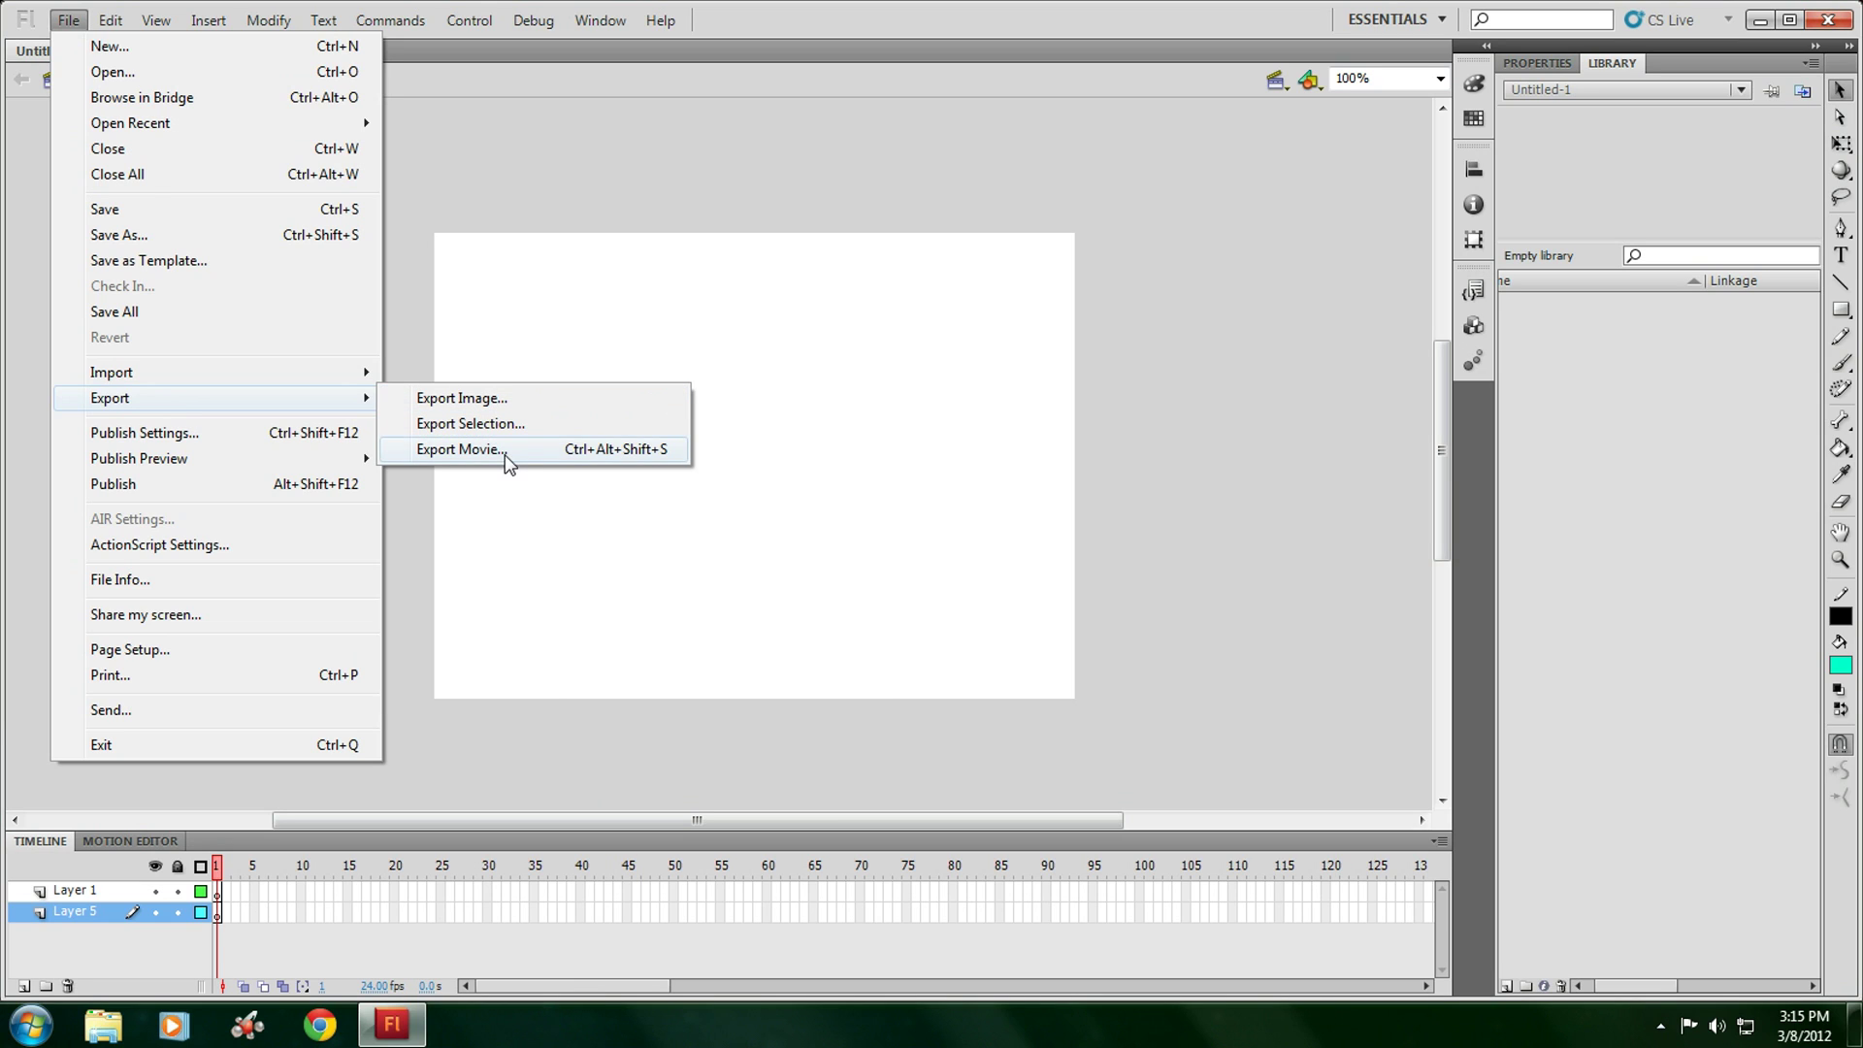
pyautogui.moveTo(281, 378)
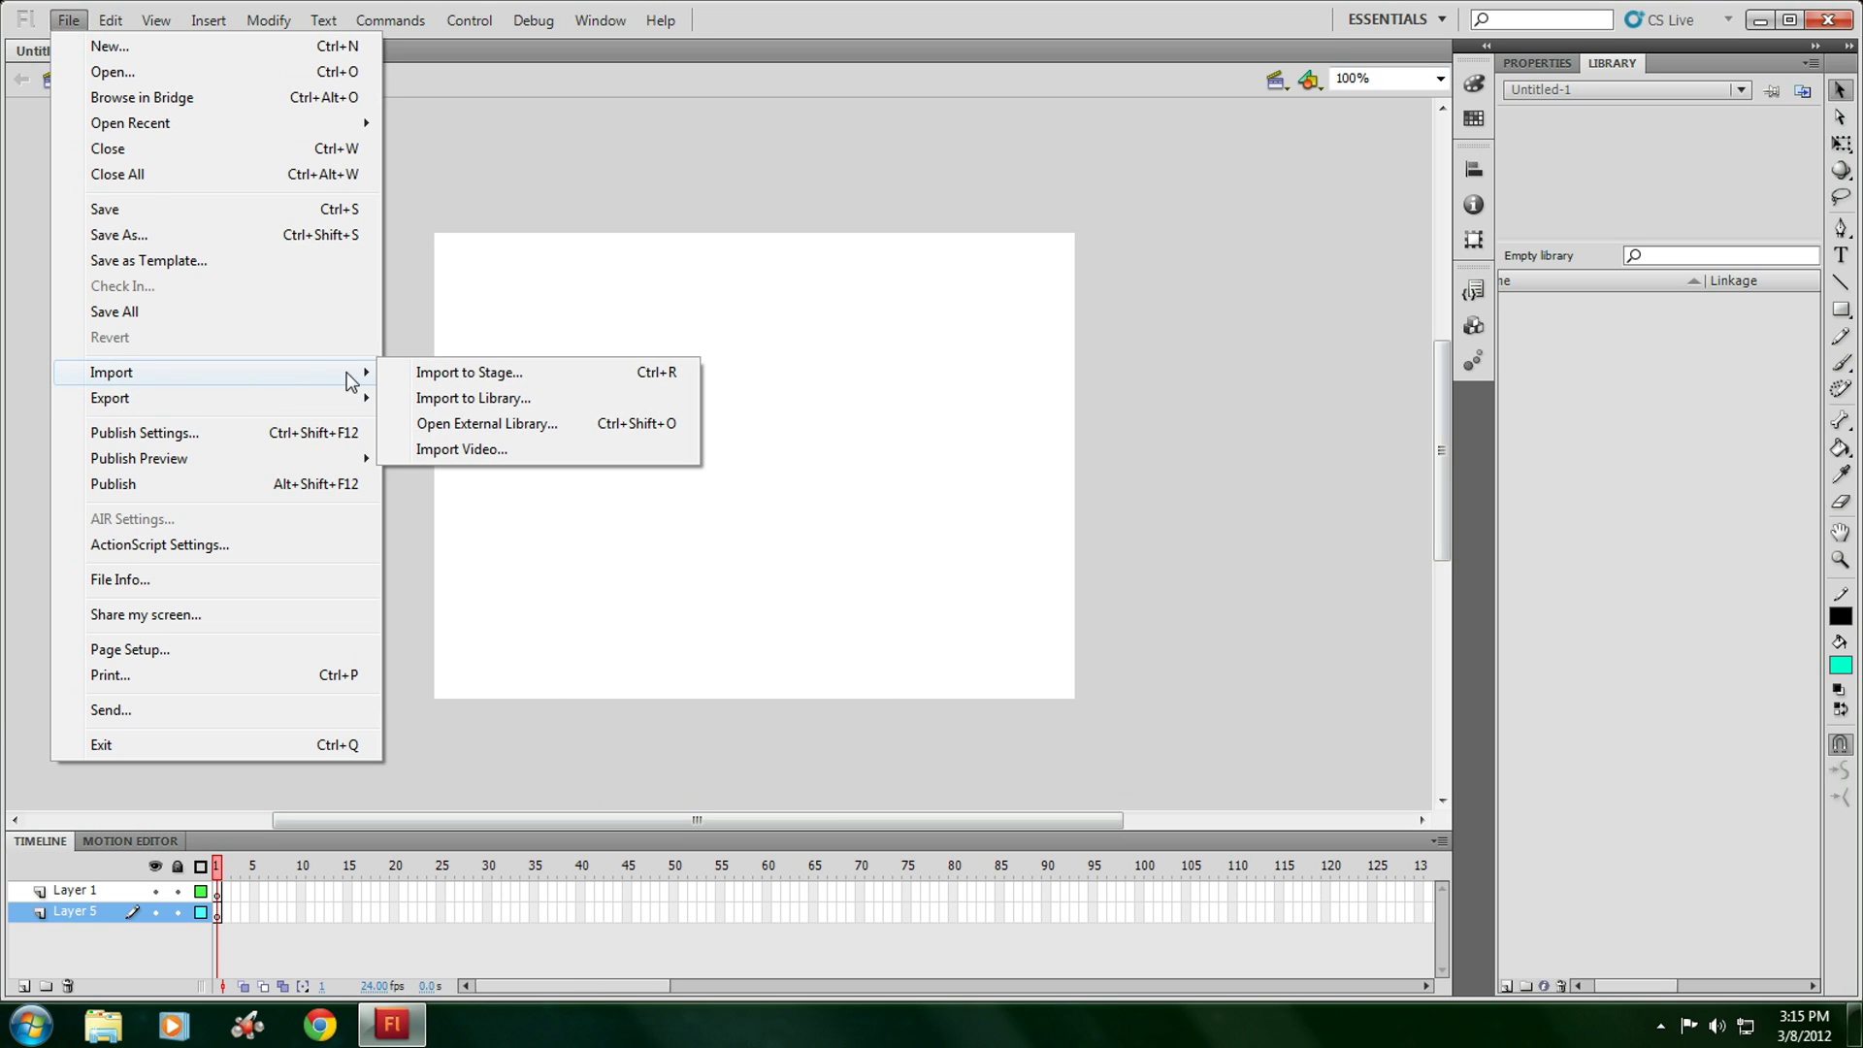
pyautogui.click(678, 147)
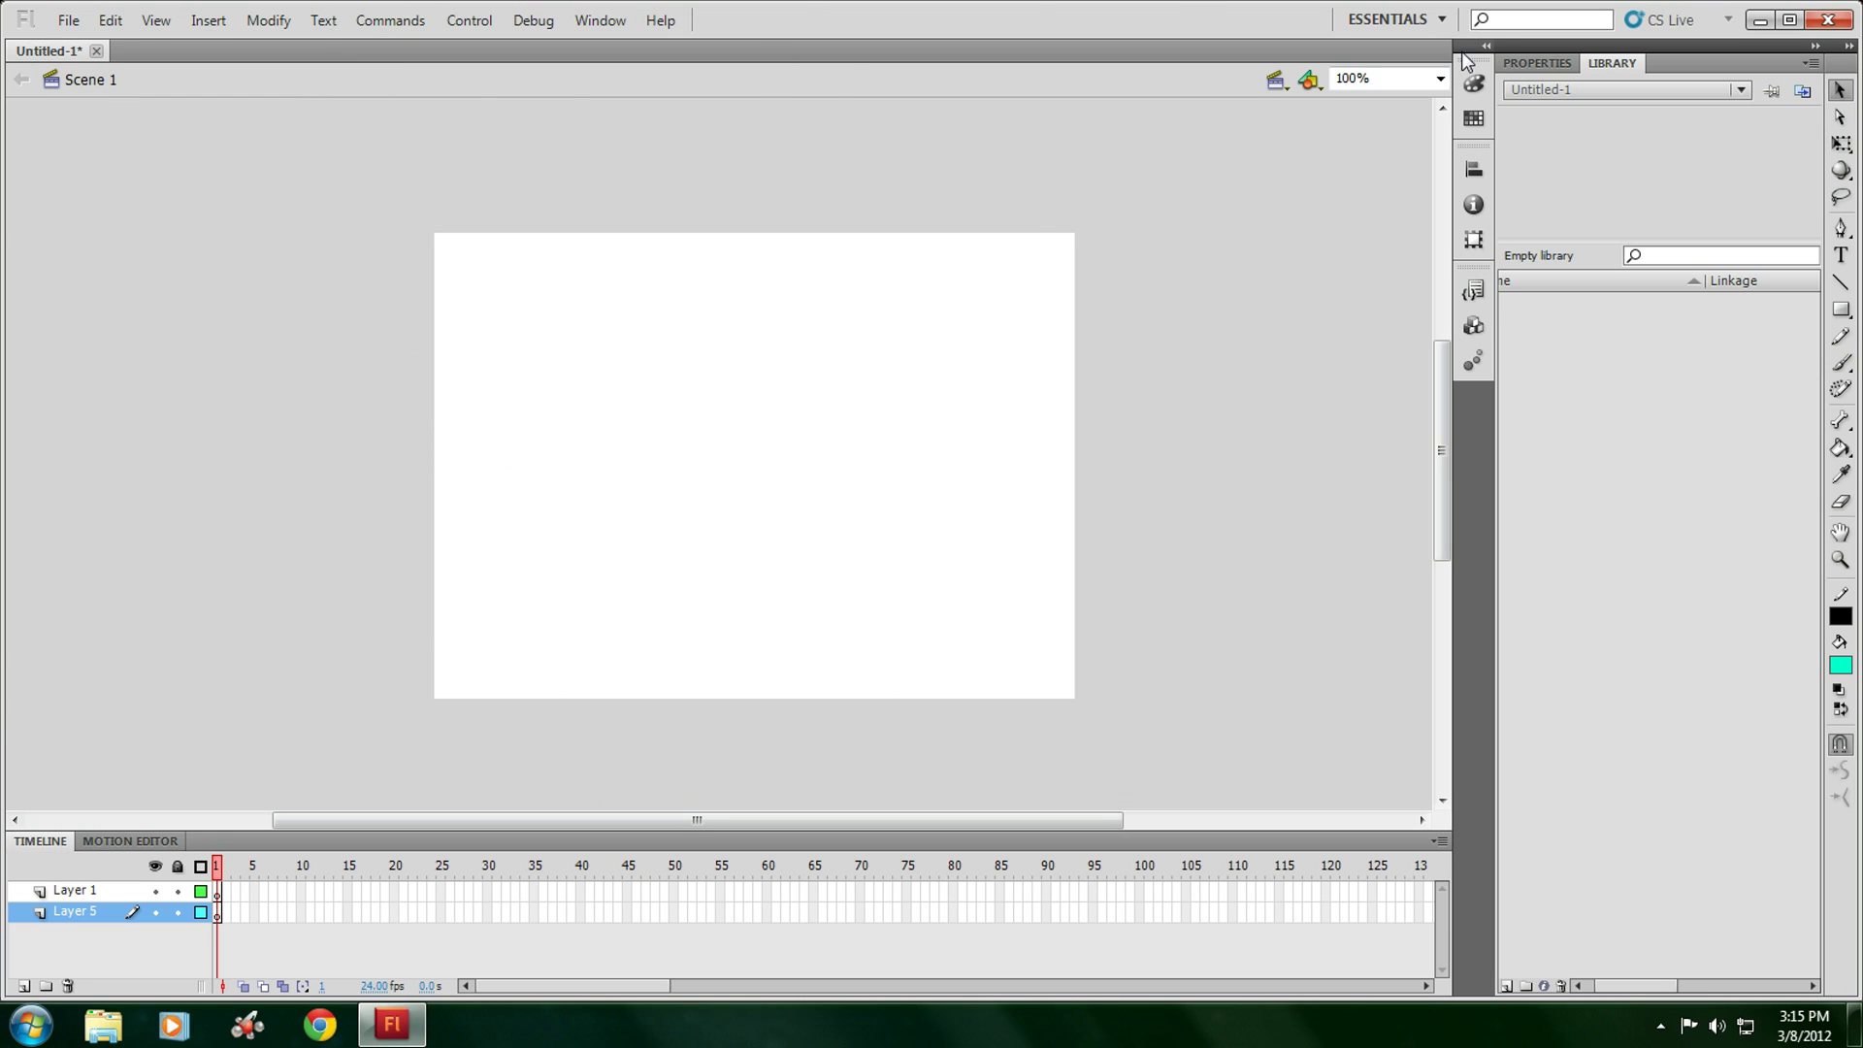
# Preview the Animator, Classic and Debug workspace layouts in turn.
pyautogui.click(1388, 22)
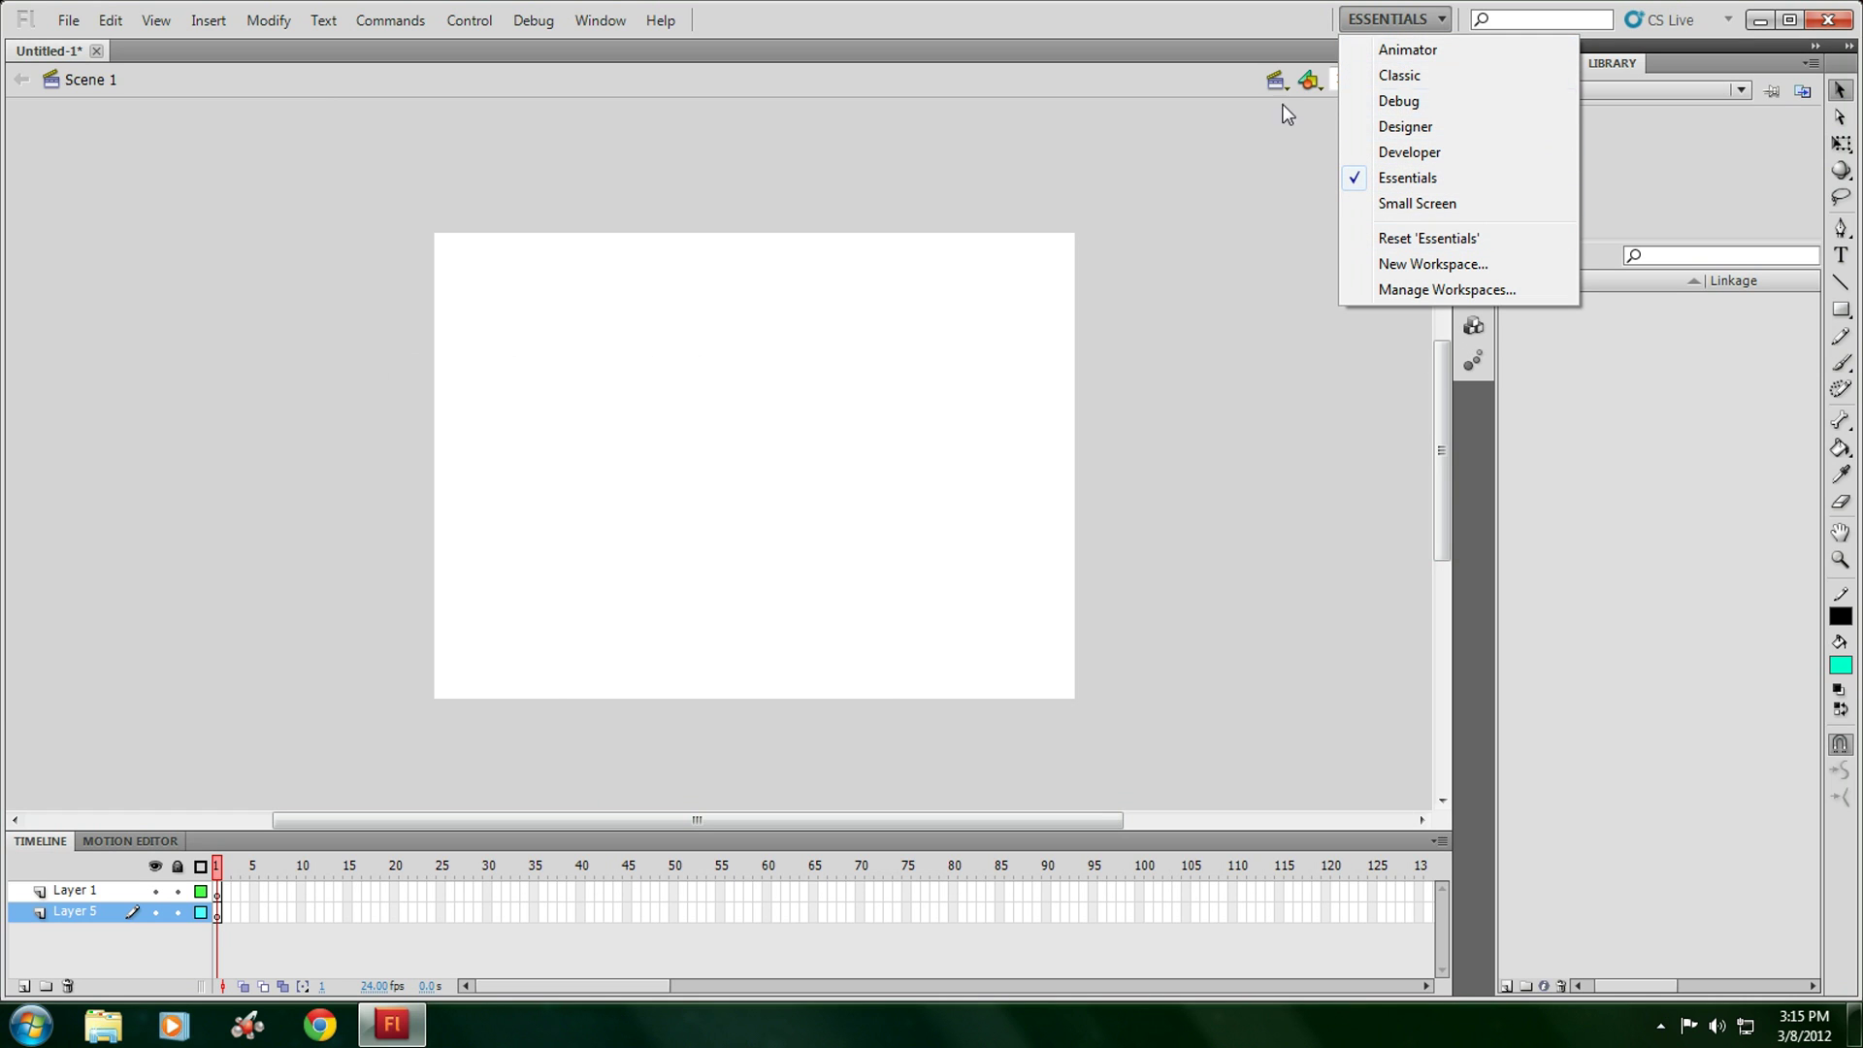
pyautogui.click(1424, 50)
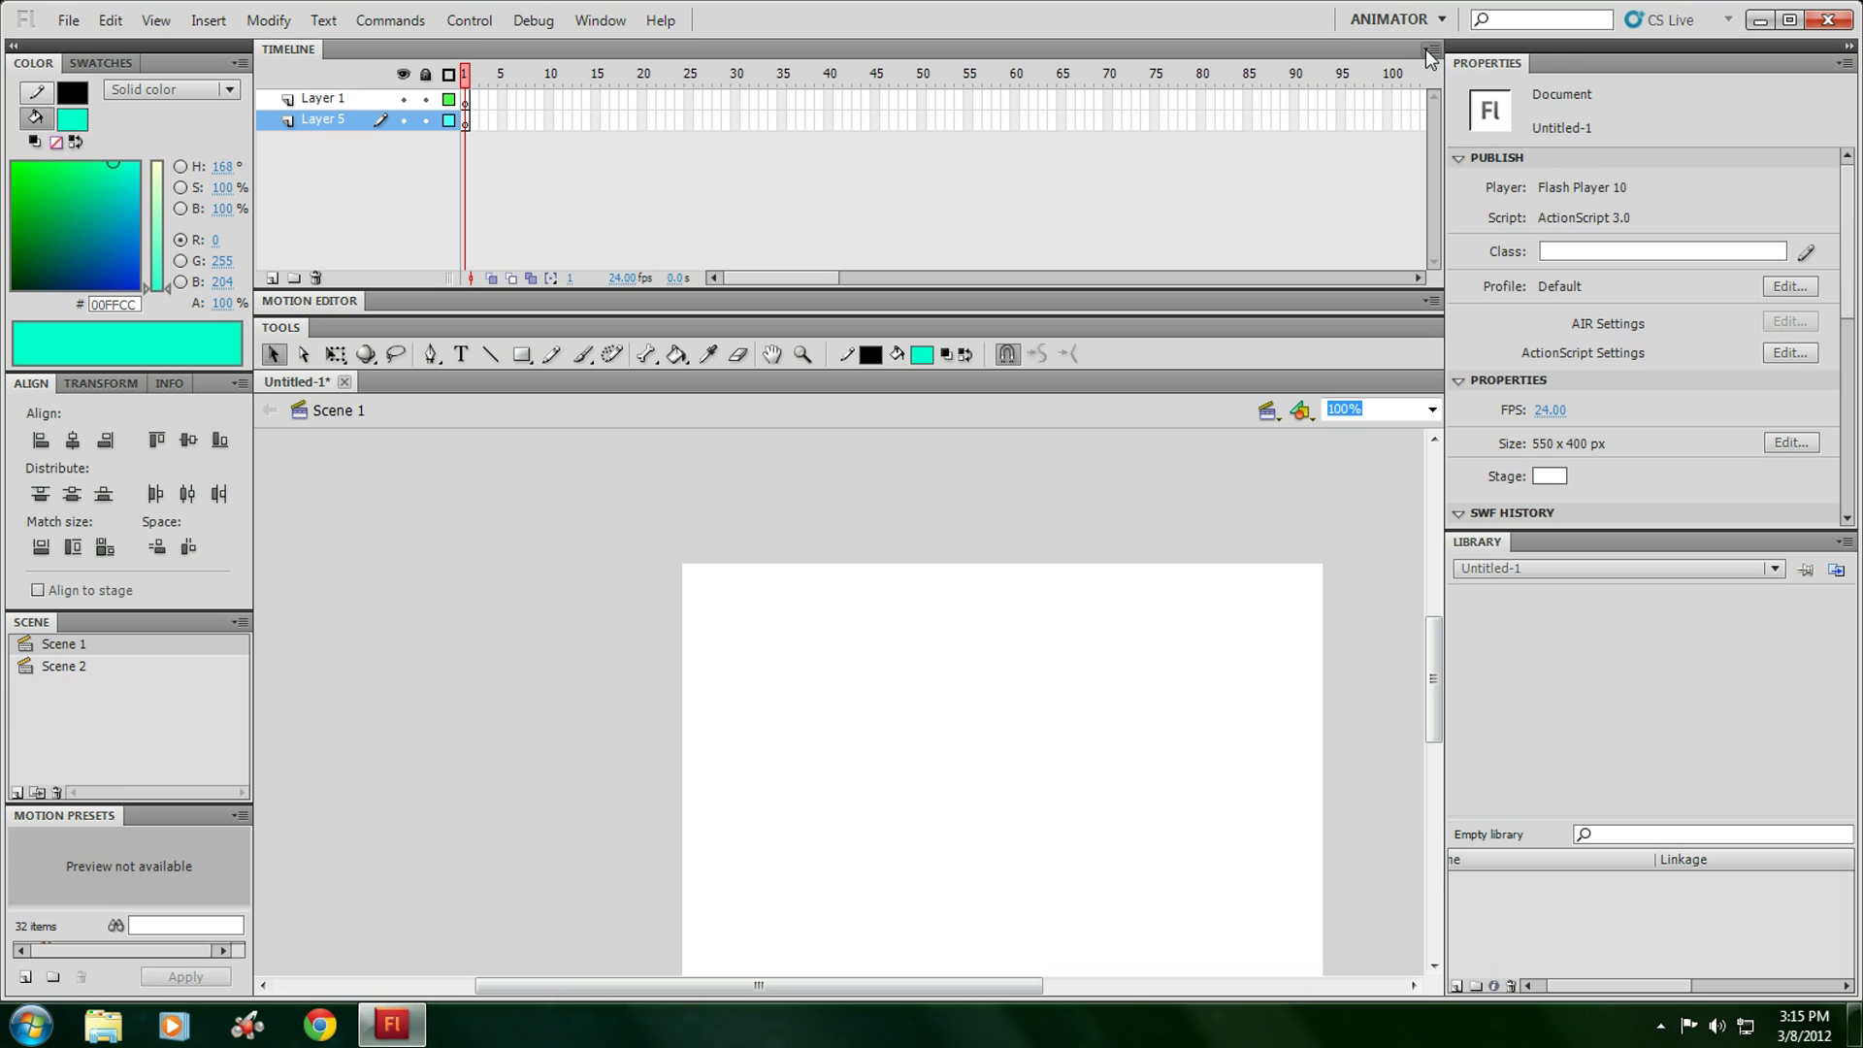
pyautogui.click(1419, 20)
pyautogui.click(1420, 75)
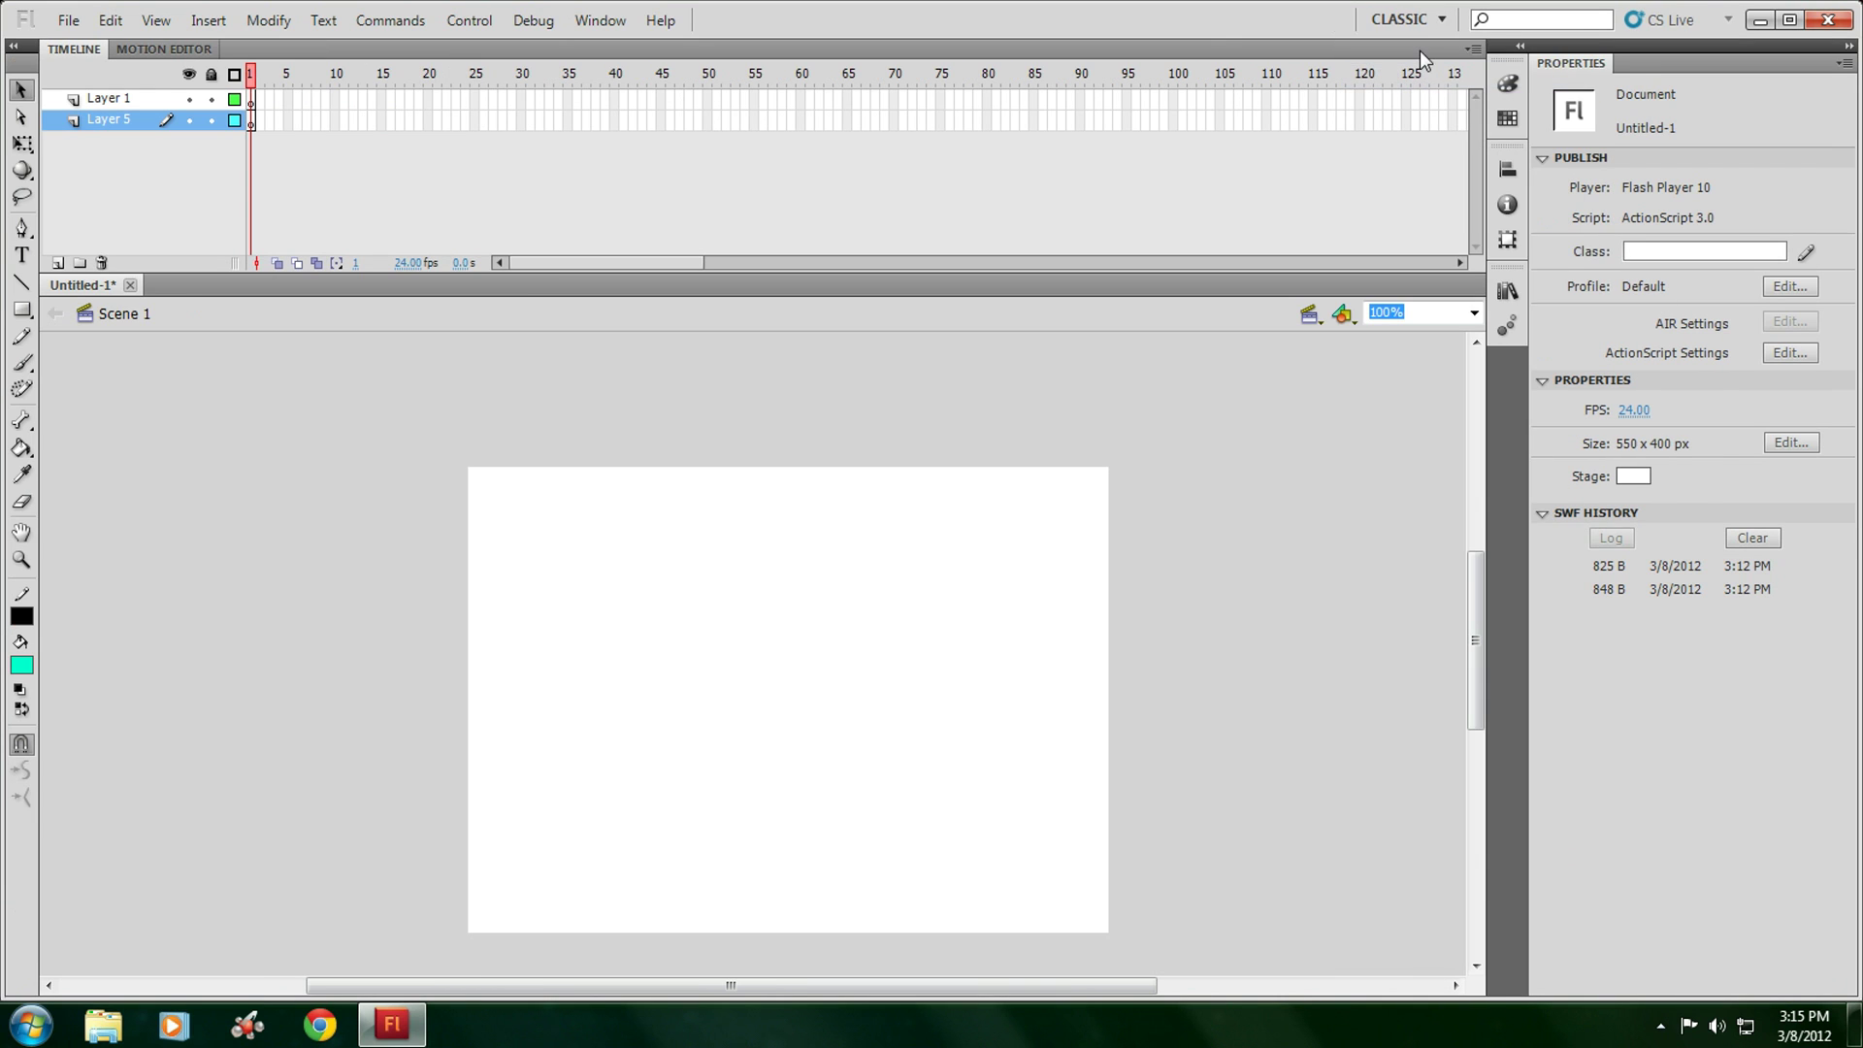
pyautogui.click(1427, 19)
pyautogui.click(1422, 101)
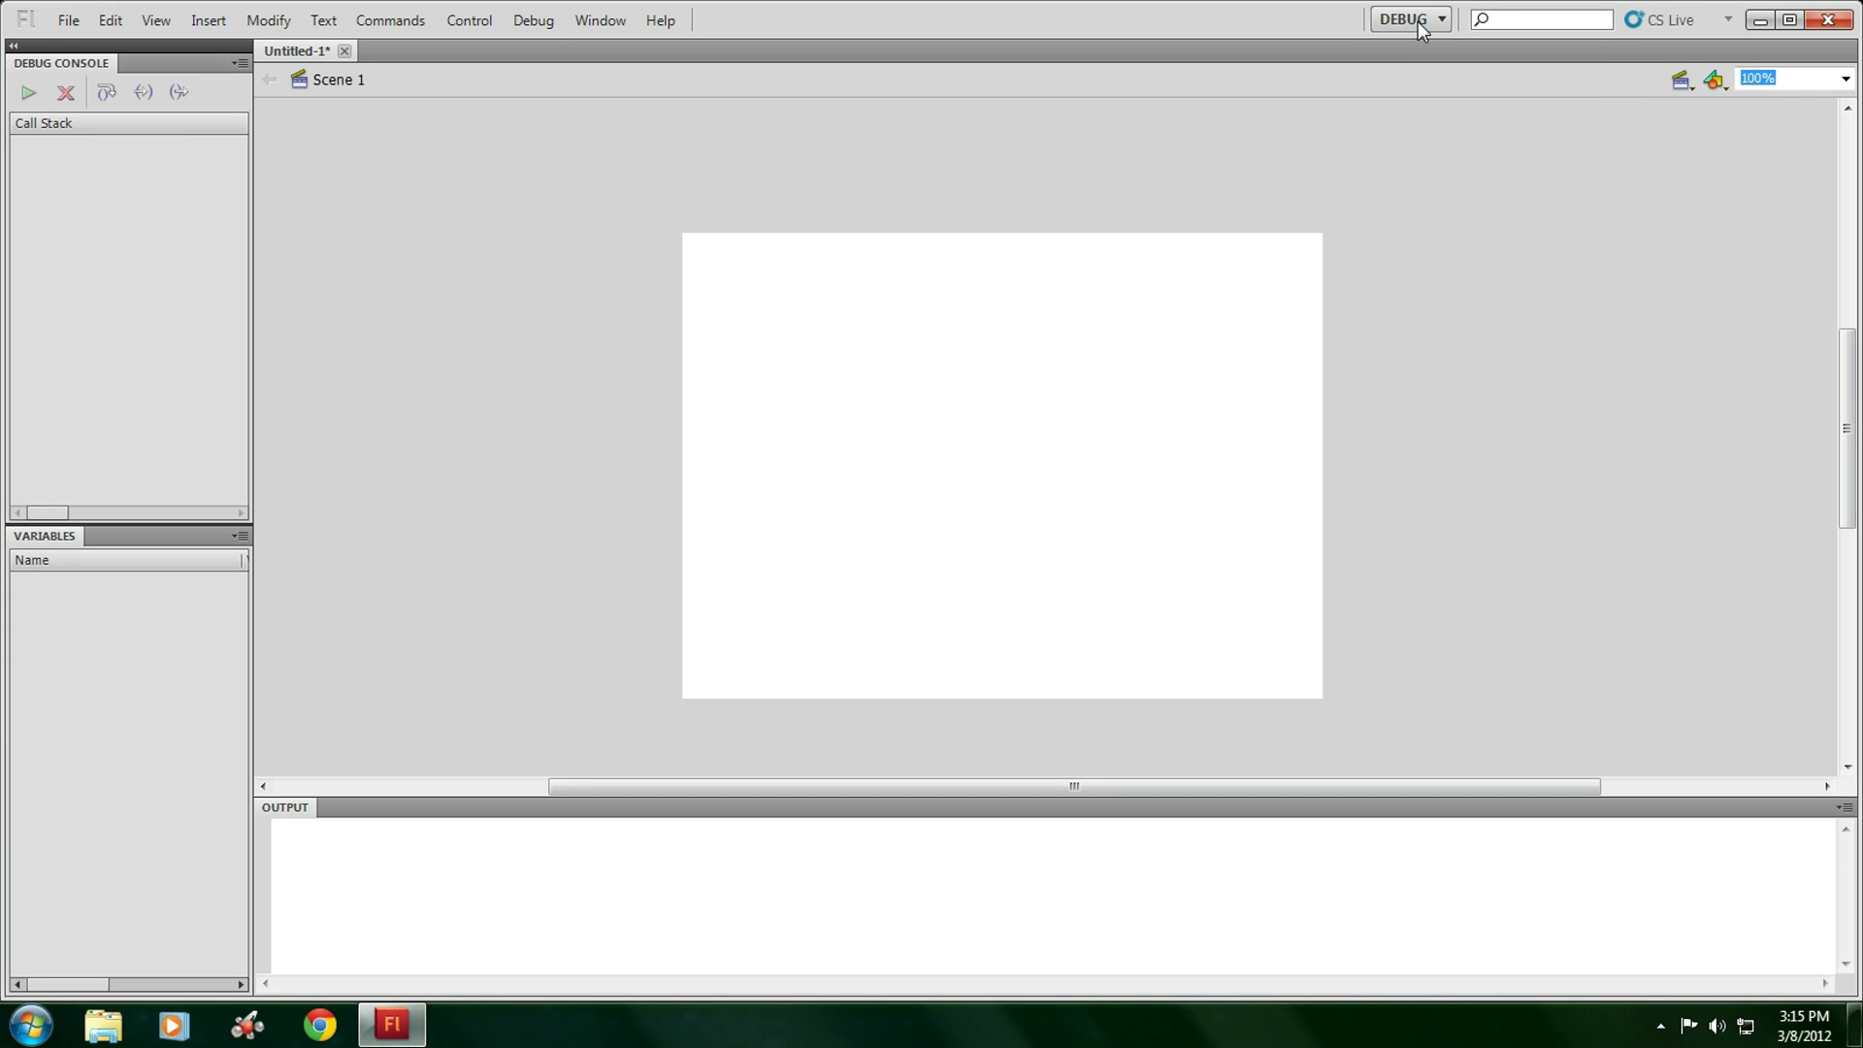
# Preview the Designer and Developer workspace layouts and return to the Essentials workspace.
pyautogui.click(1418, 21)
pyautogui.click(1442, 130)
pyautogui.click(1425, 21)
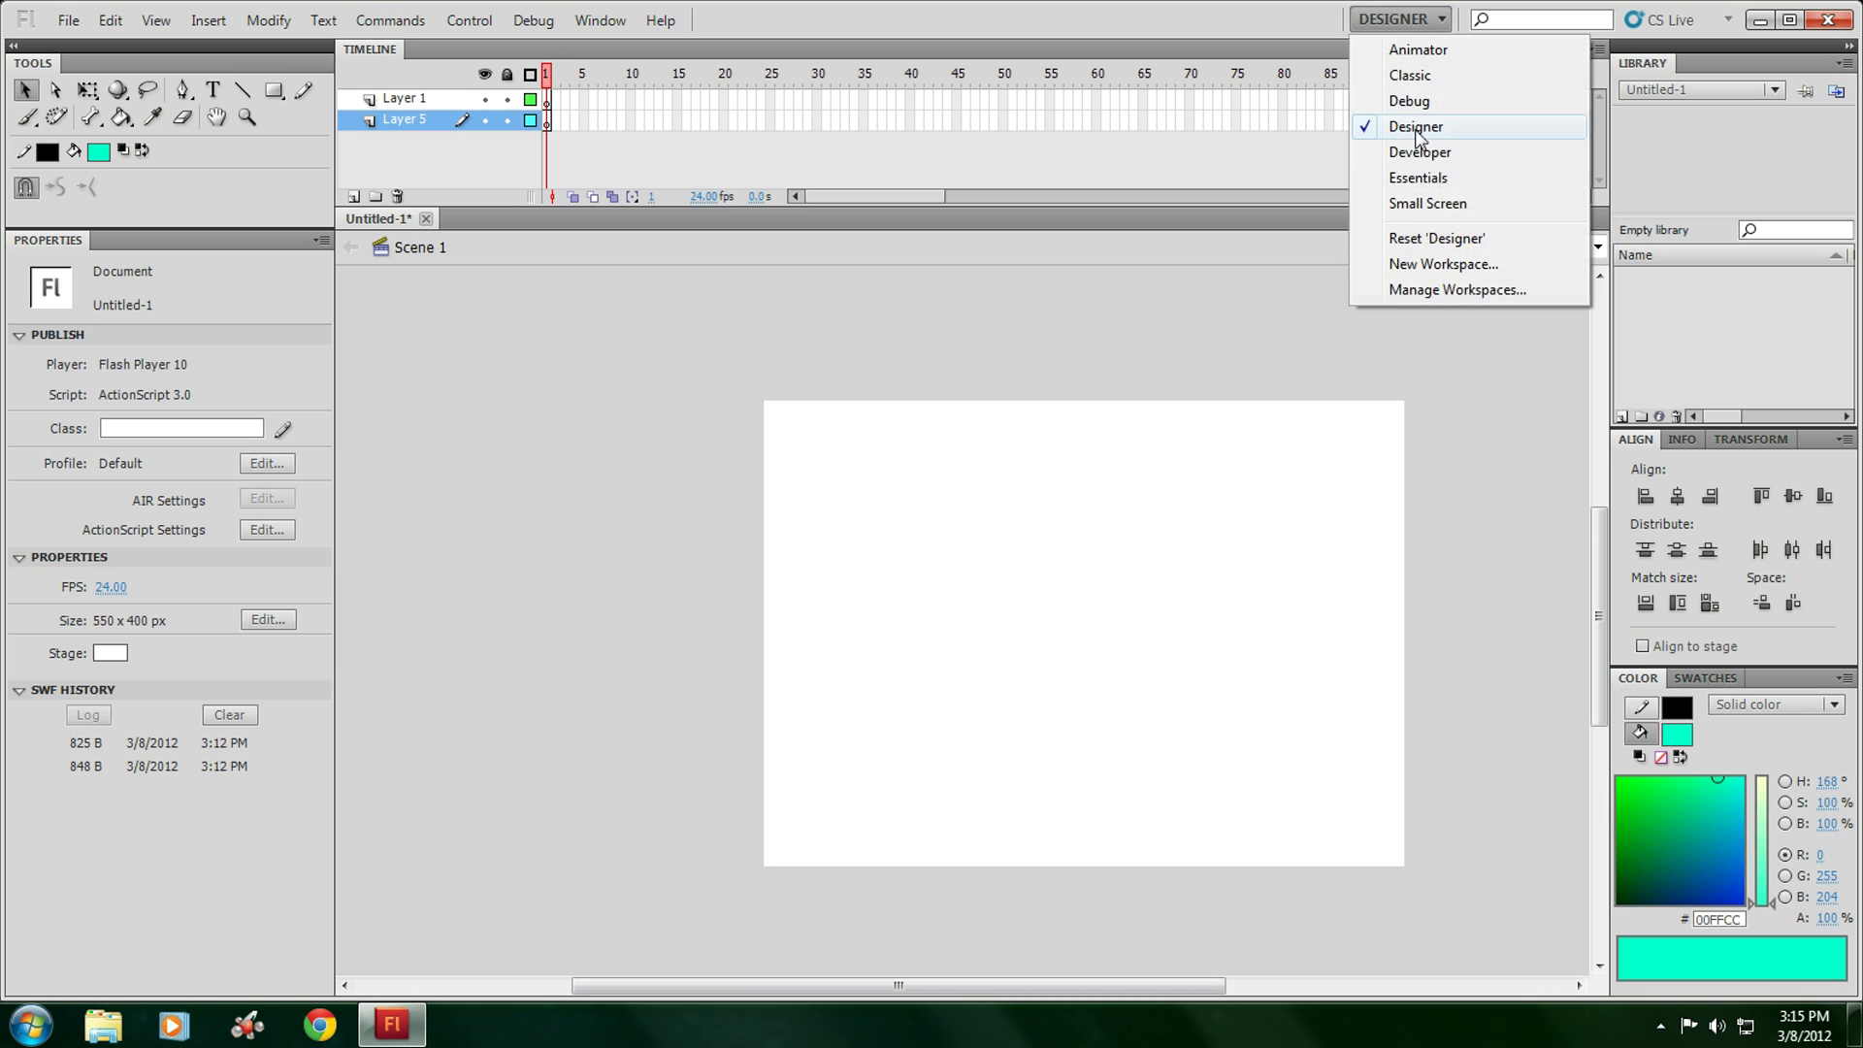
pyautogui.click(1424, 155)
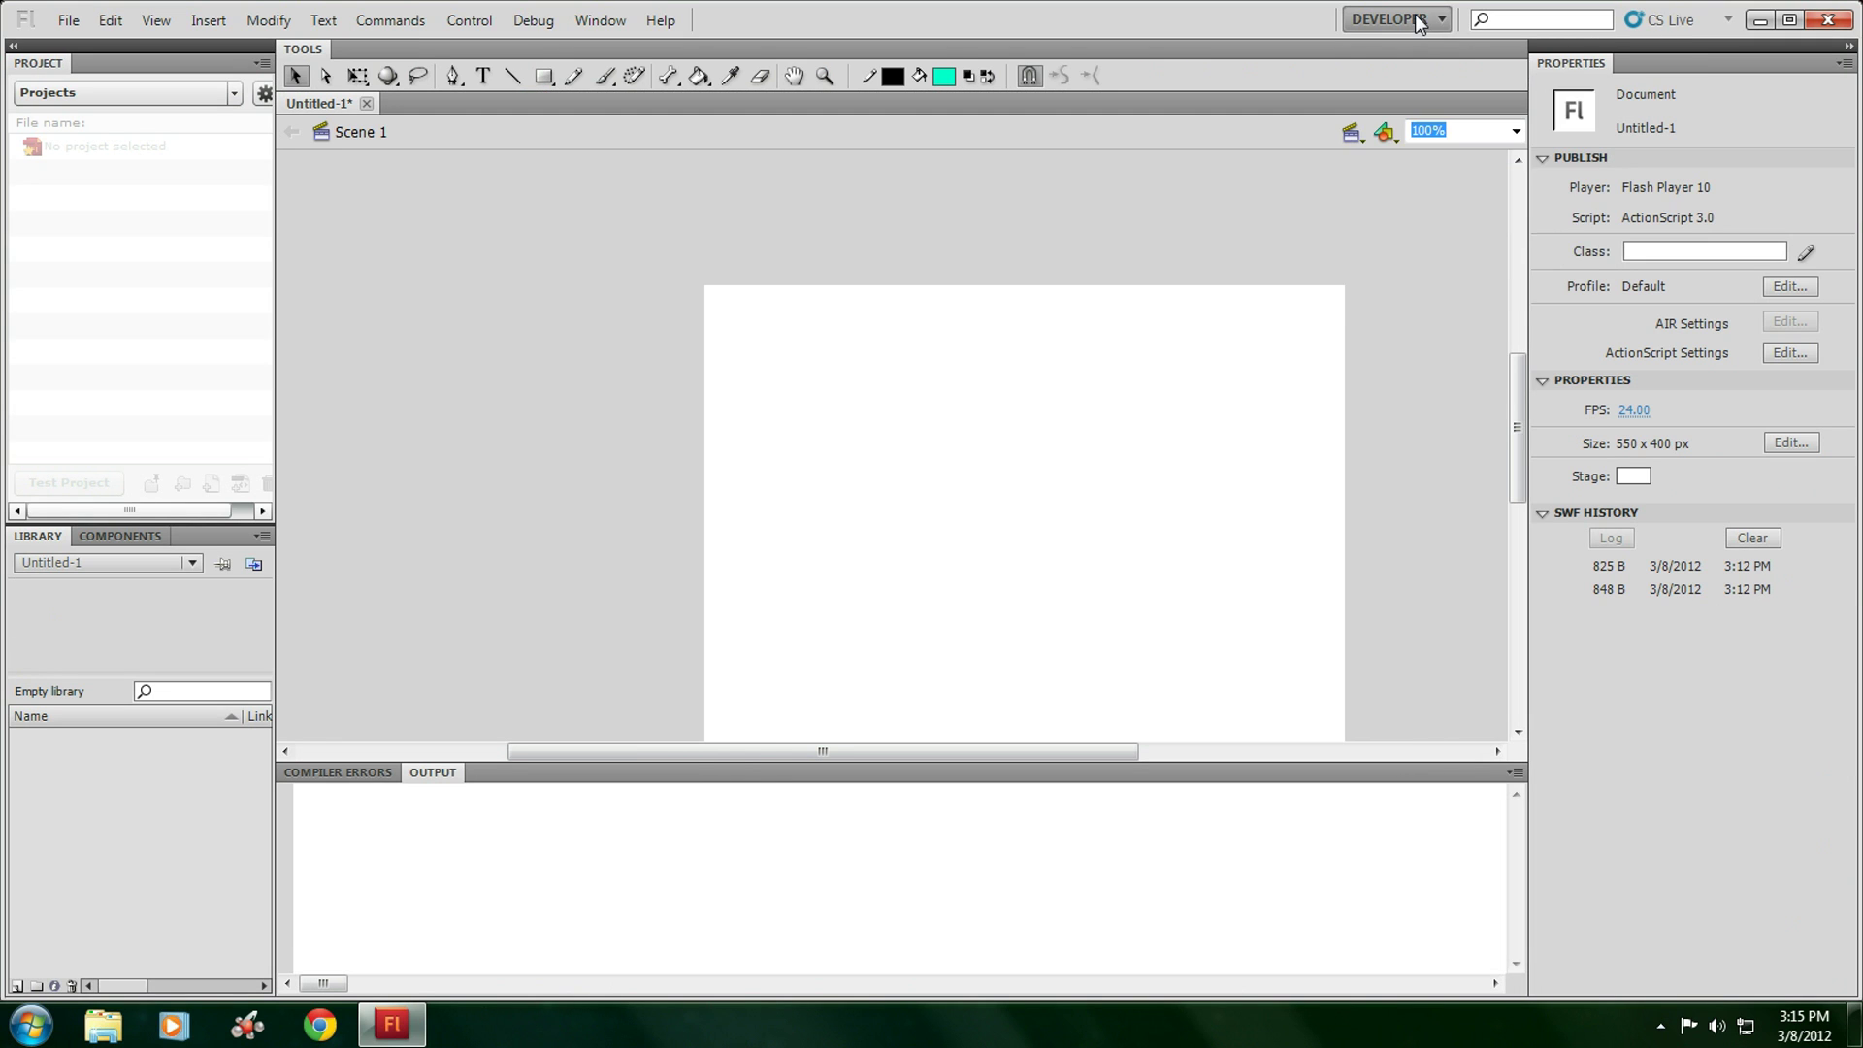
pyautogui.click(1423, 20)
pyautogui.click(1427, 178)
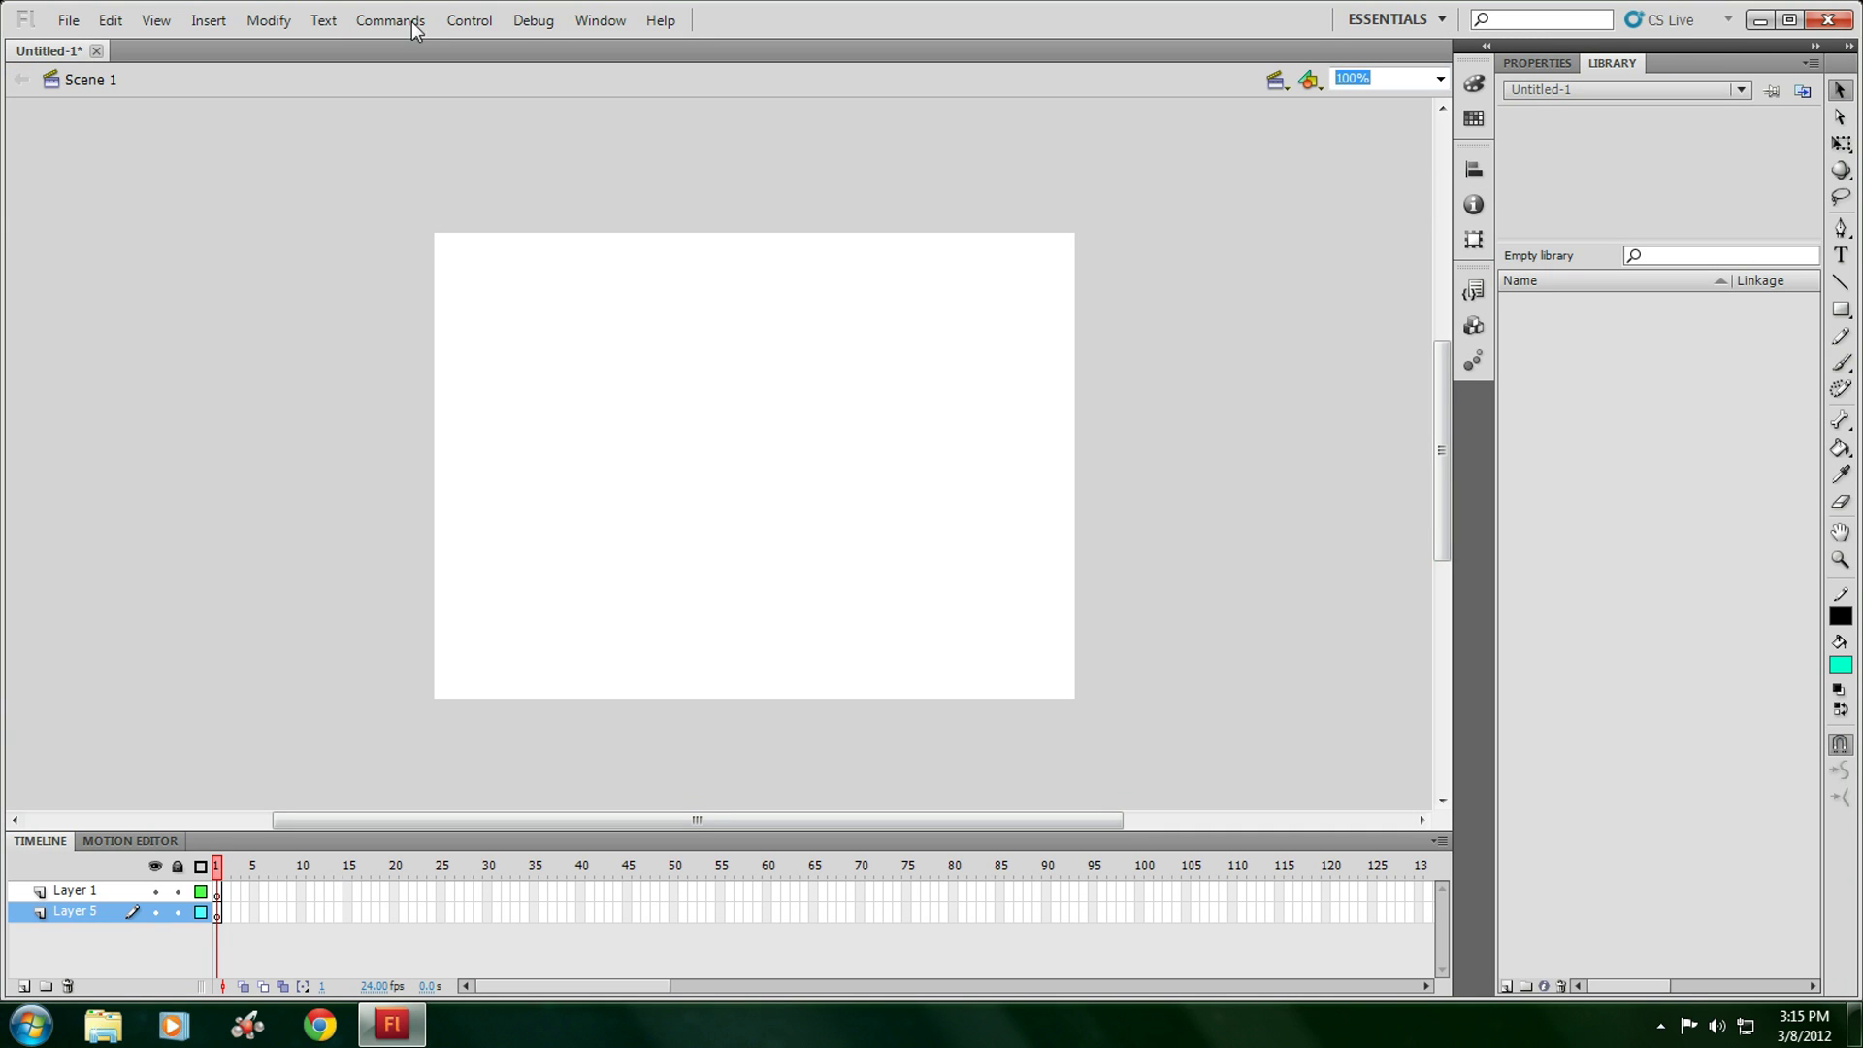
# Preview the Small Screen workspace layout and switch back to Essentials.
pyautogui.click(1427, 20)
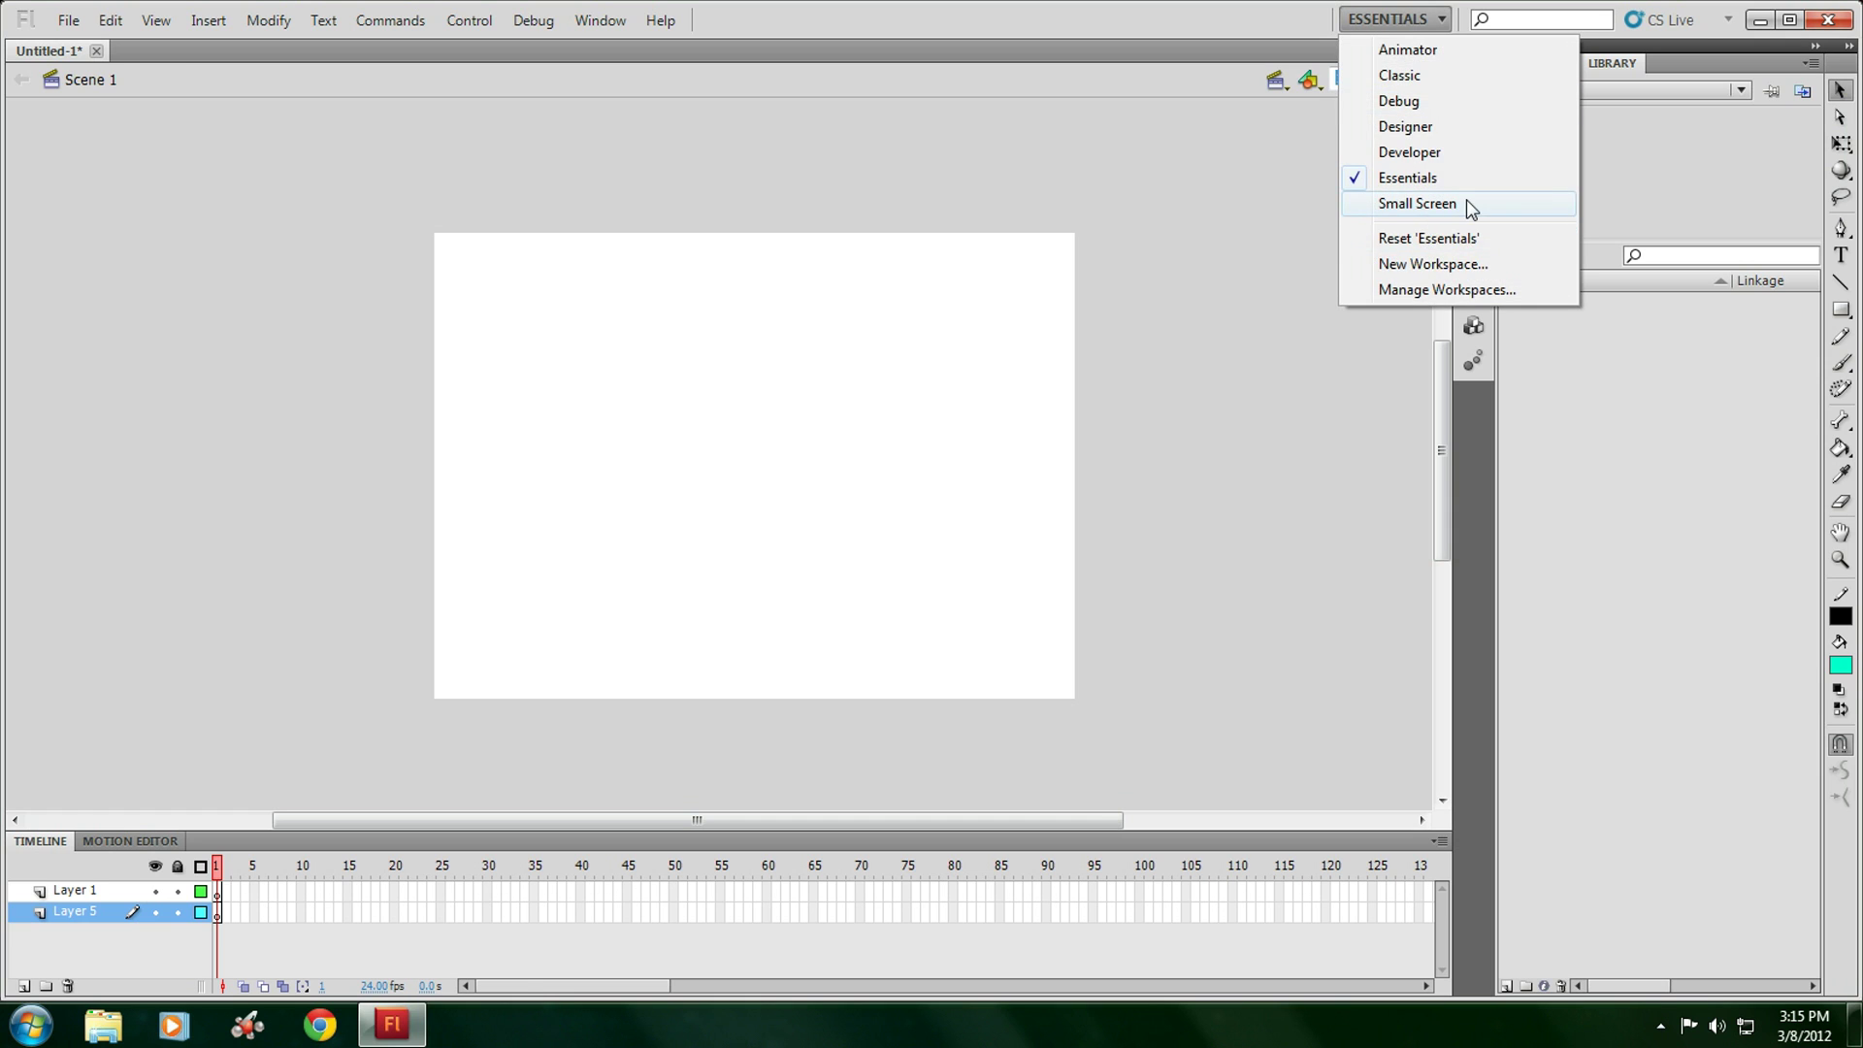
pyautogui.click(1466, 200)
pyautogui.click(1426, 20)
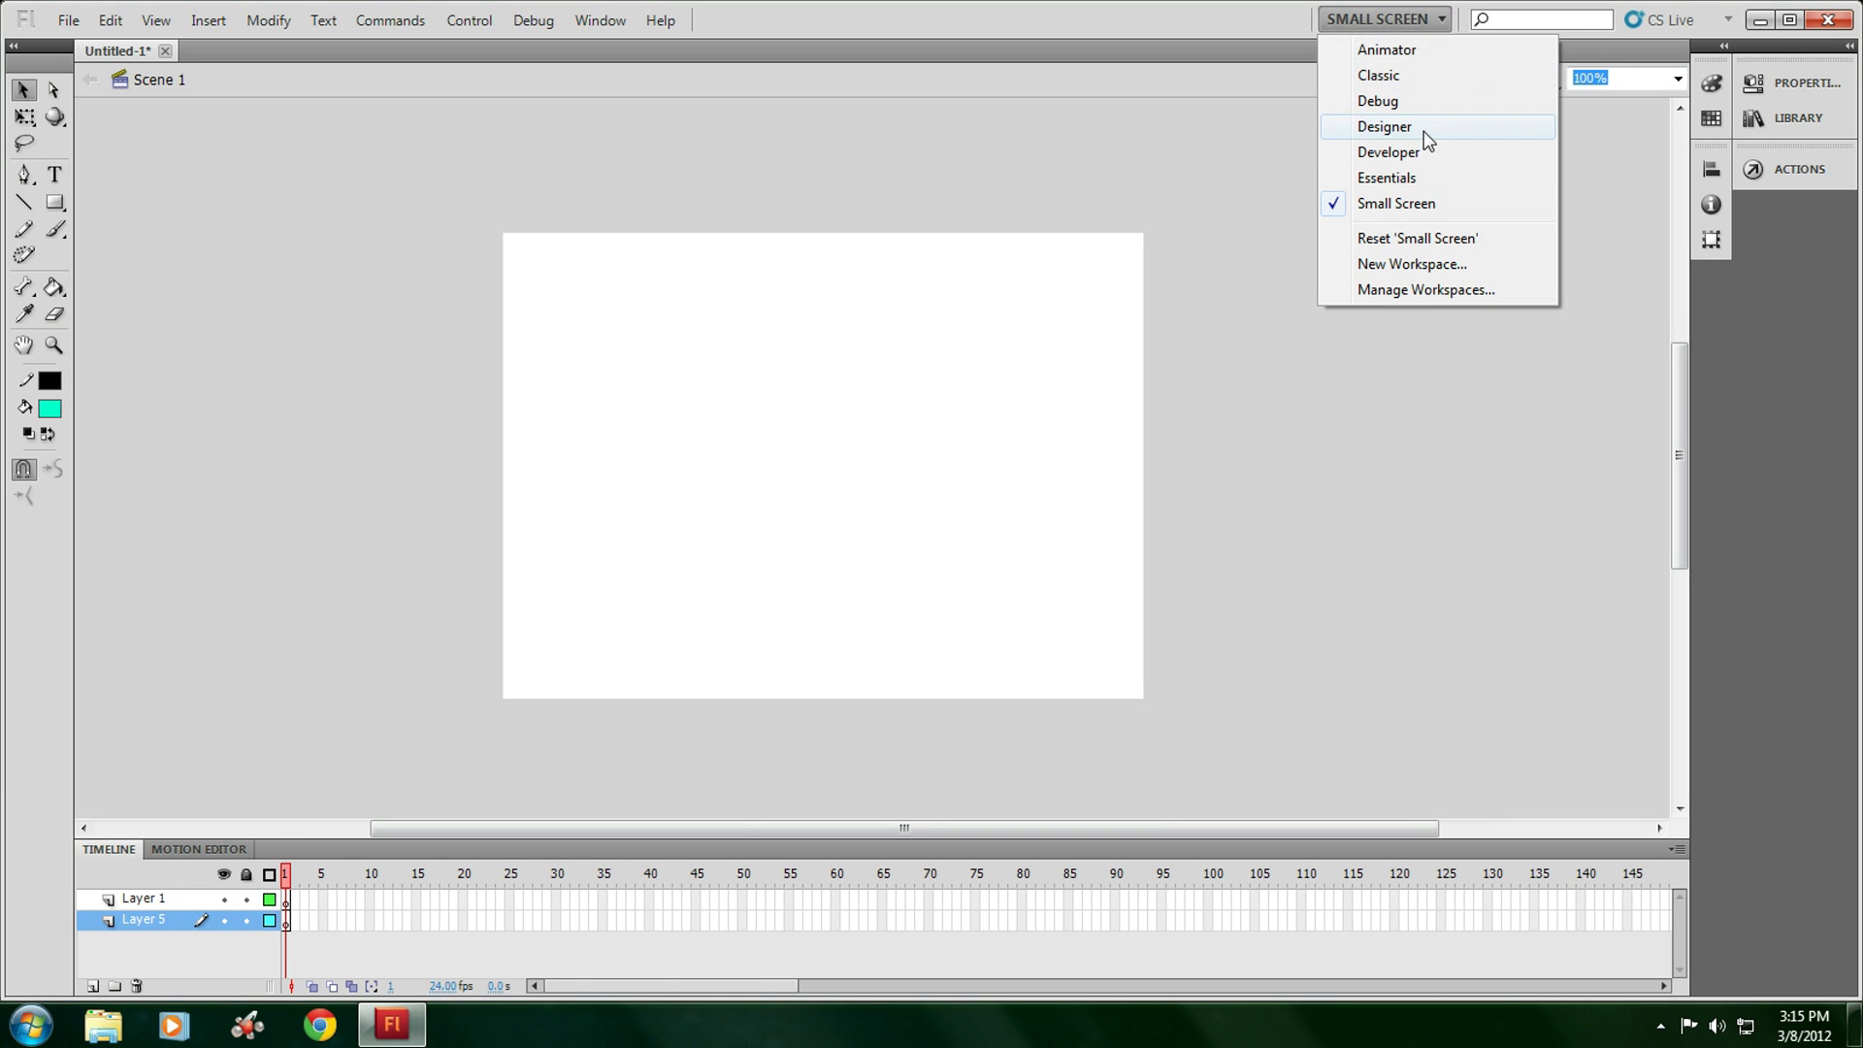
pyautogui.click(1424, 181)
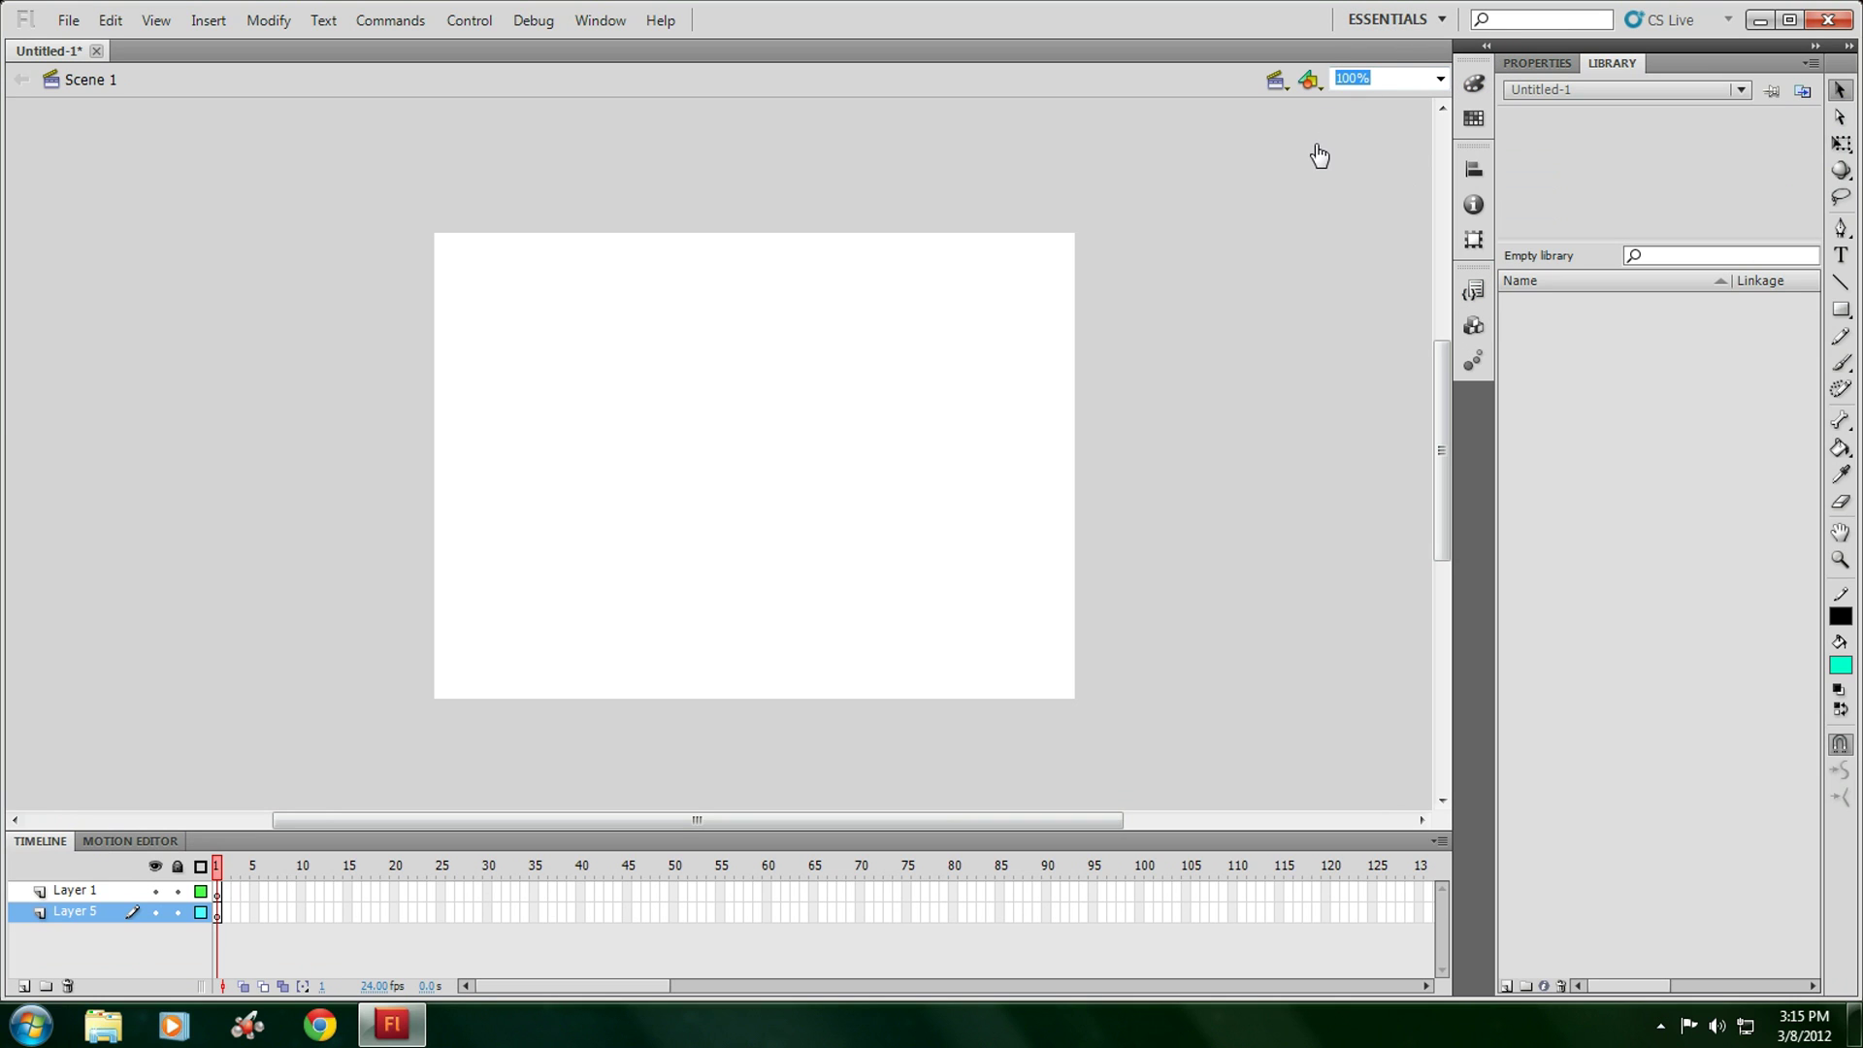
# Undock the Properties, Library and Tools panel group and the Timeline so they float over the stage.
pyautogui.click(1487, 49)
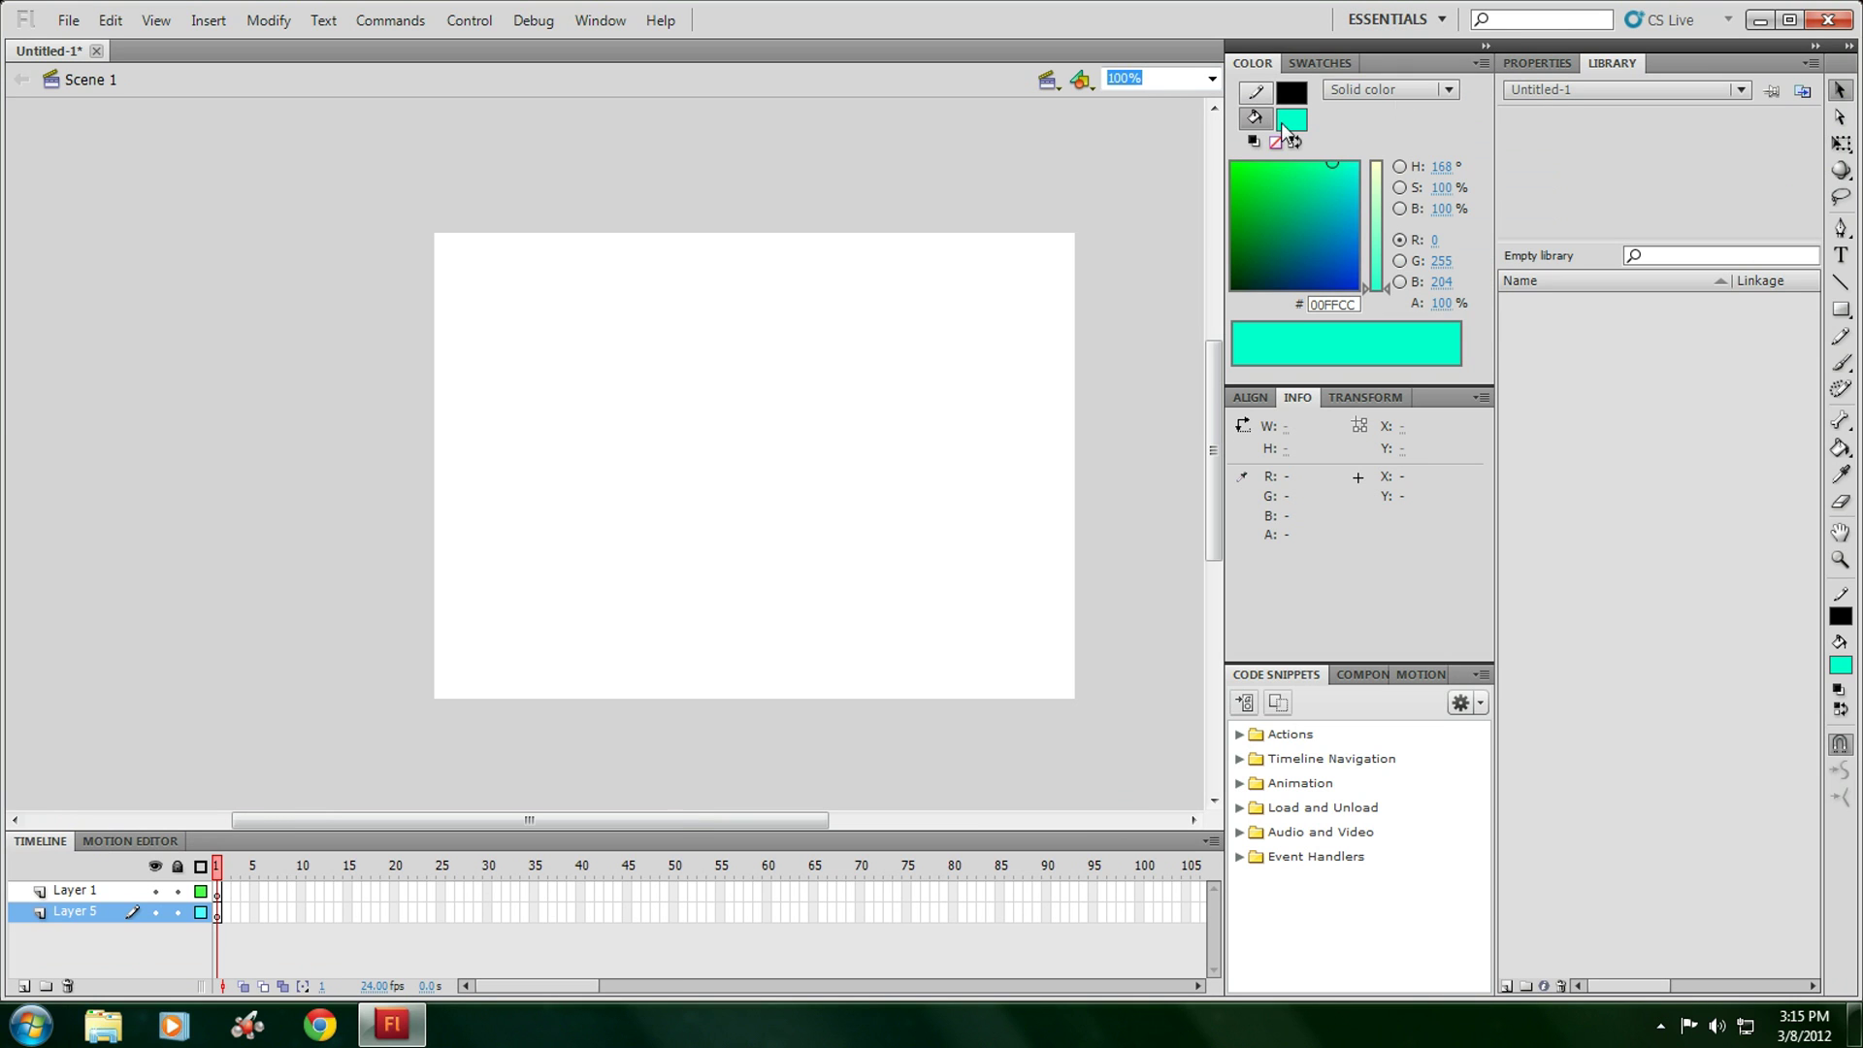
pyautogui.moveTo(1490, 53); pyautogui.dragTo(1501, 179)
pyautogui.moveTo(1628, 179); pyautogui.dragTo(1008, 179)
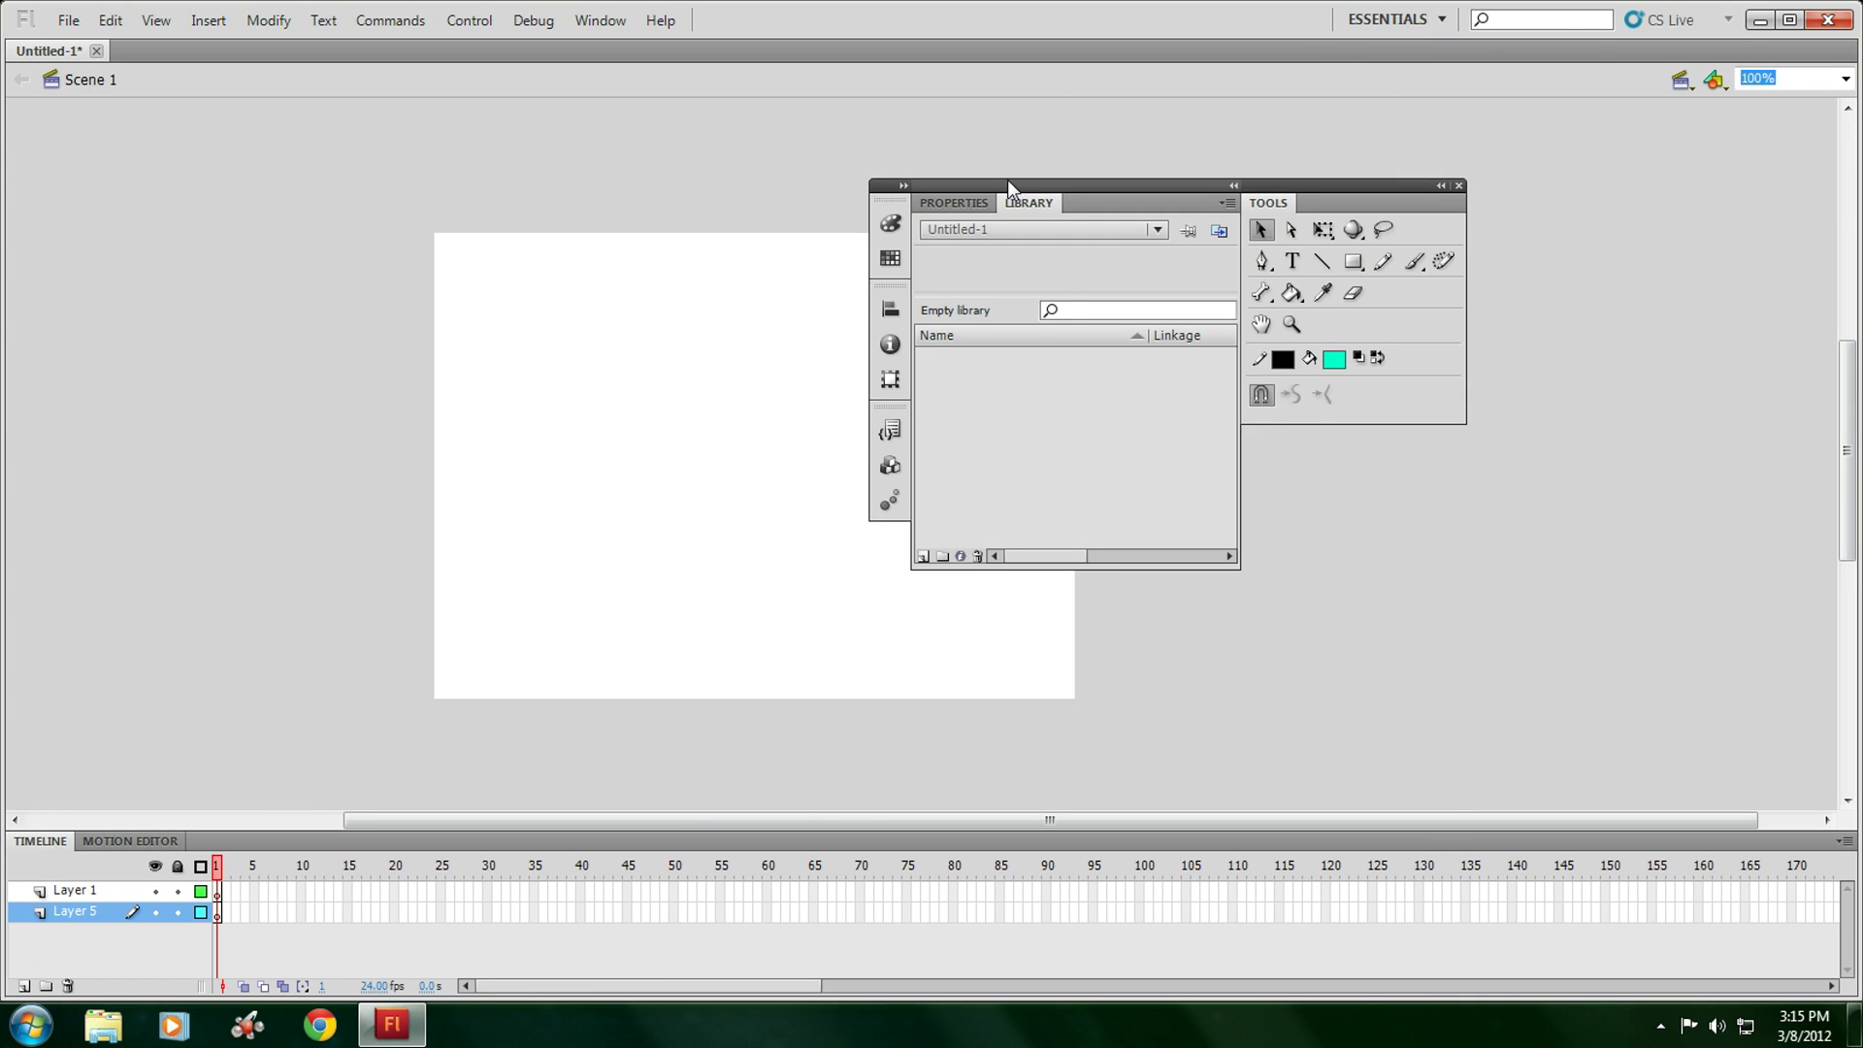
pyautogui.moveTo(1298, 180); pyautogui.dragTo(1359, 208)
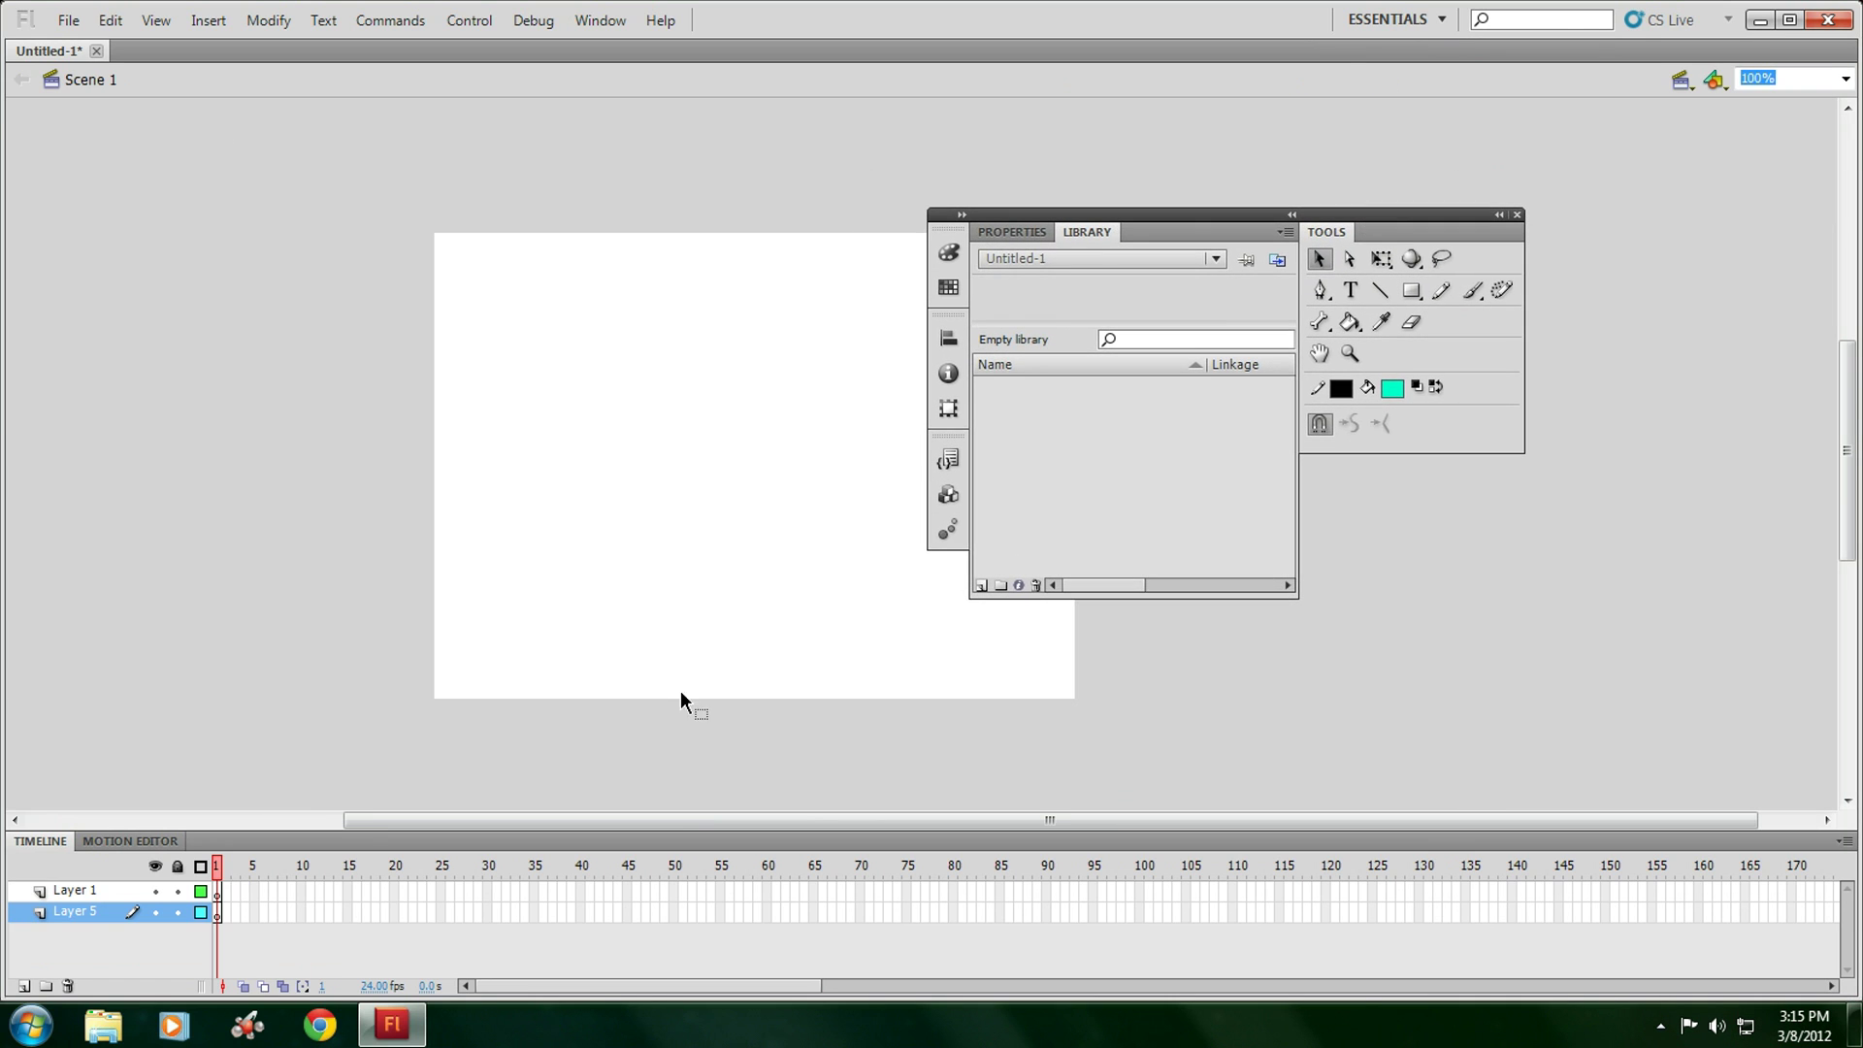
pyautogui.moveTo(222, 839); pyautogui.dragTo(201, 498)
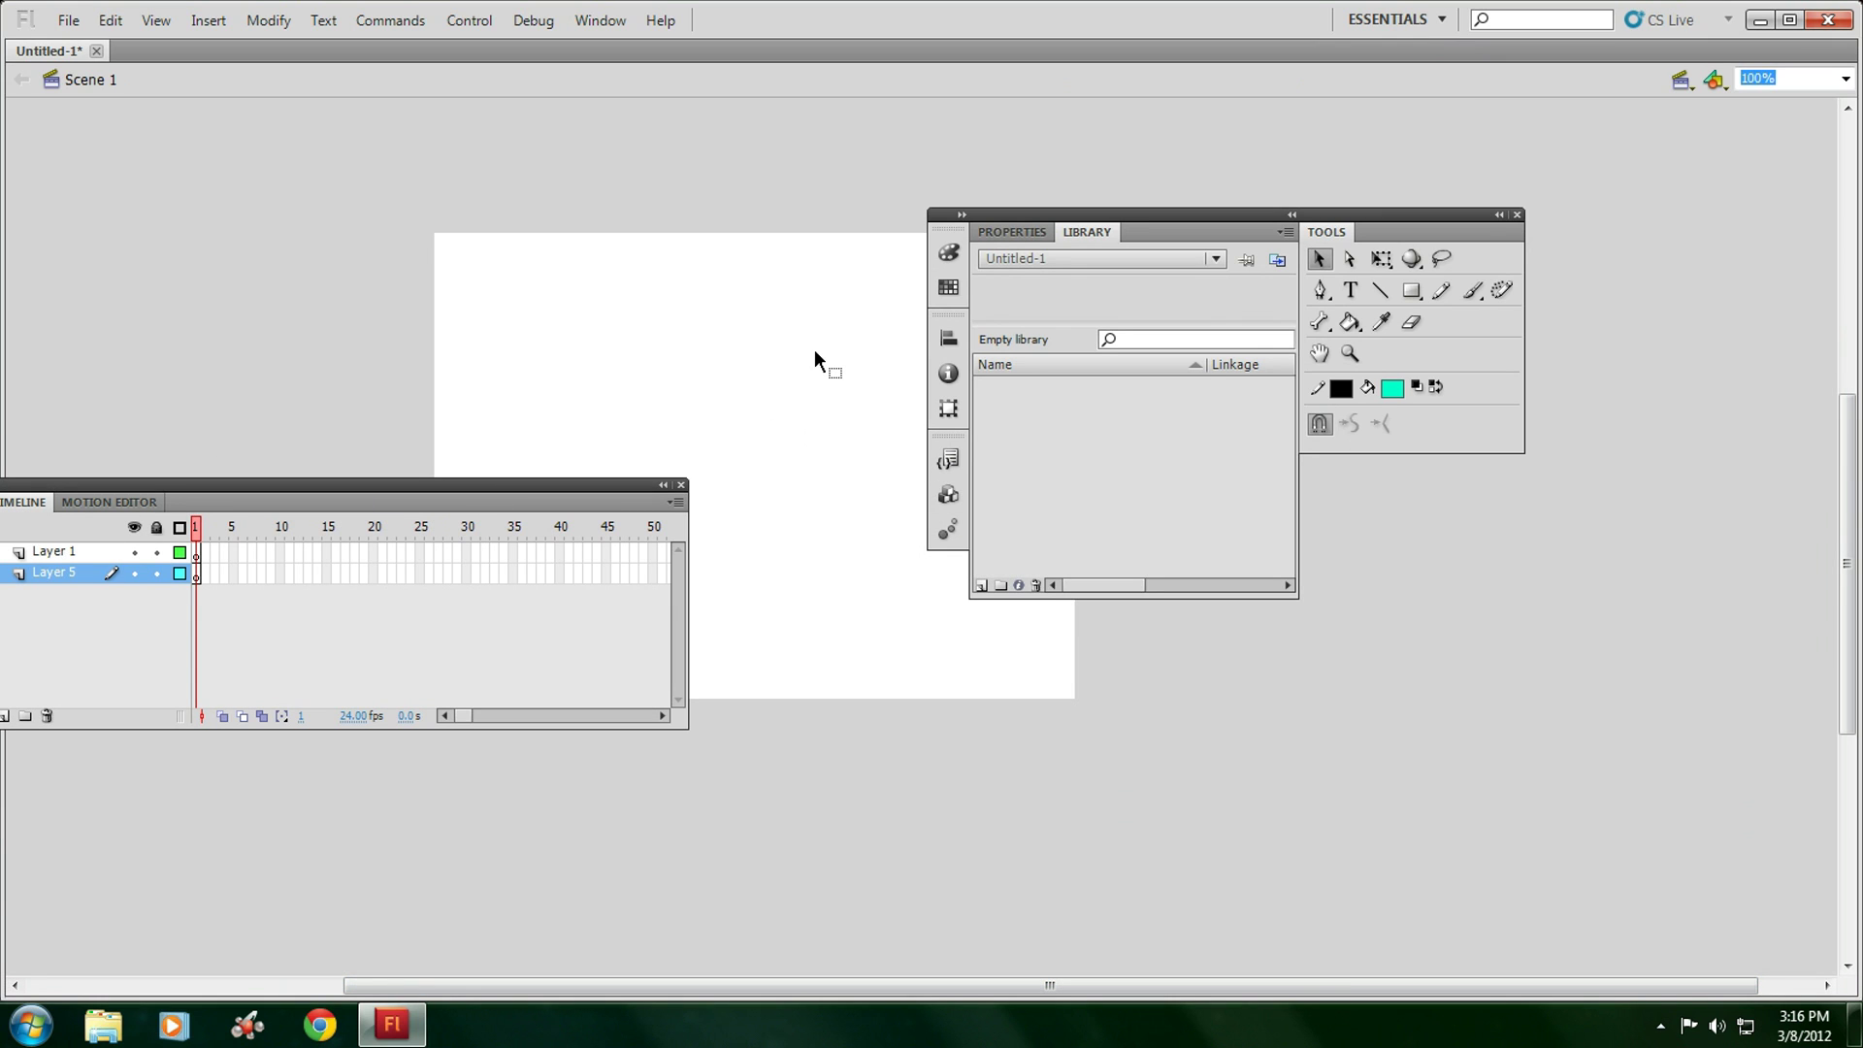
# Reset the Essentials workspace to its default layout and view the library and the document properties.
pyautogui.click(1435, 19)
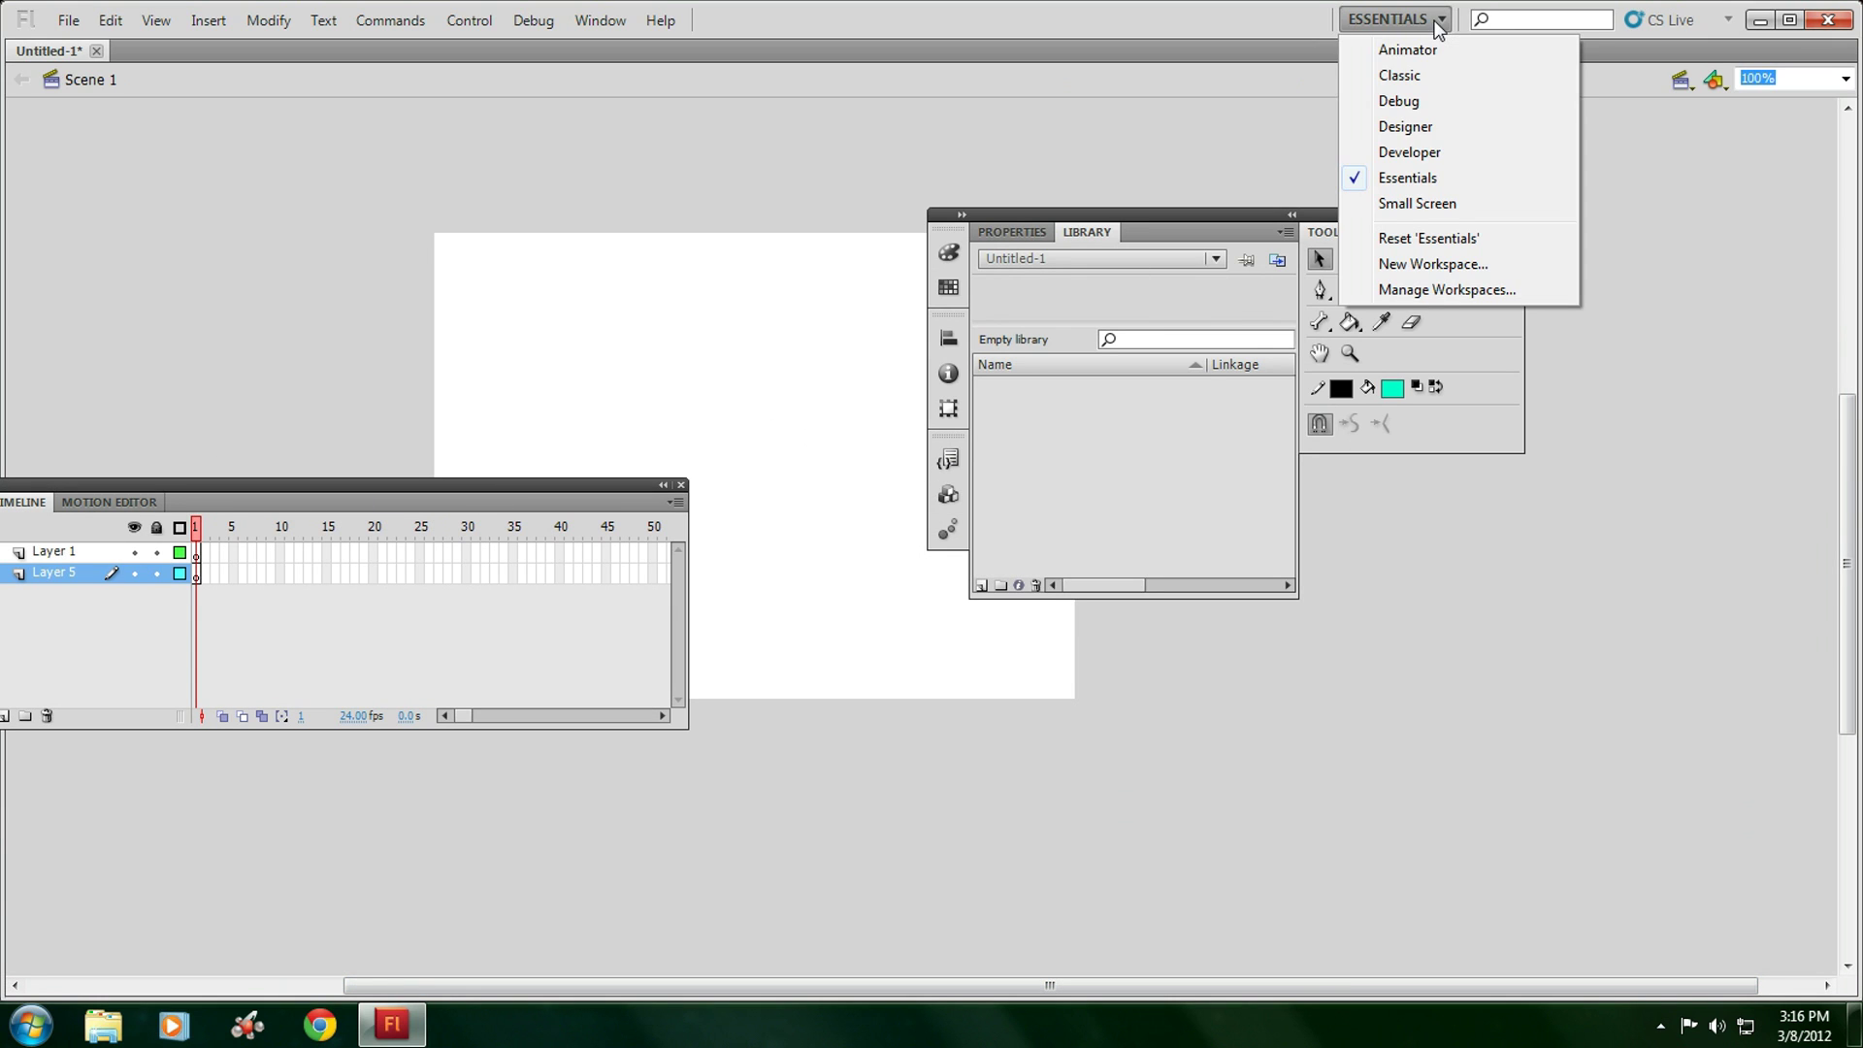
pyautogui.click(1446, 237)
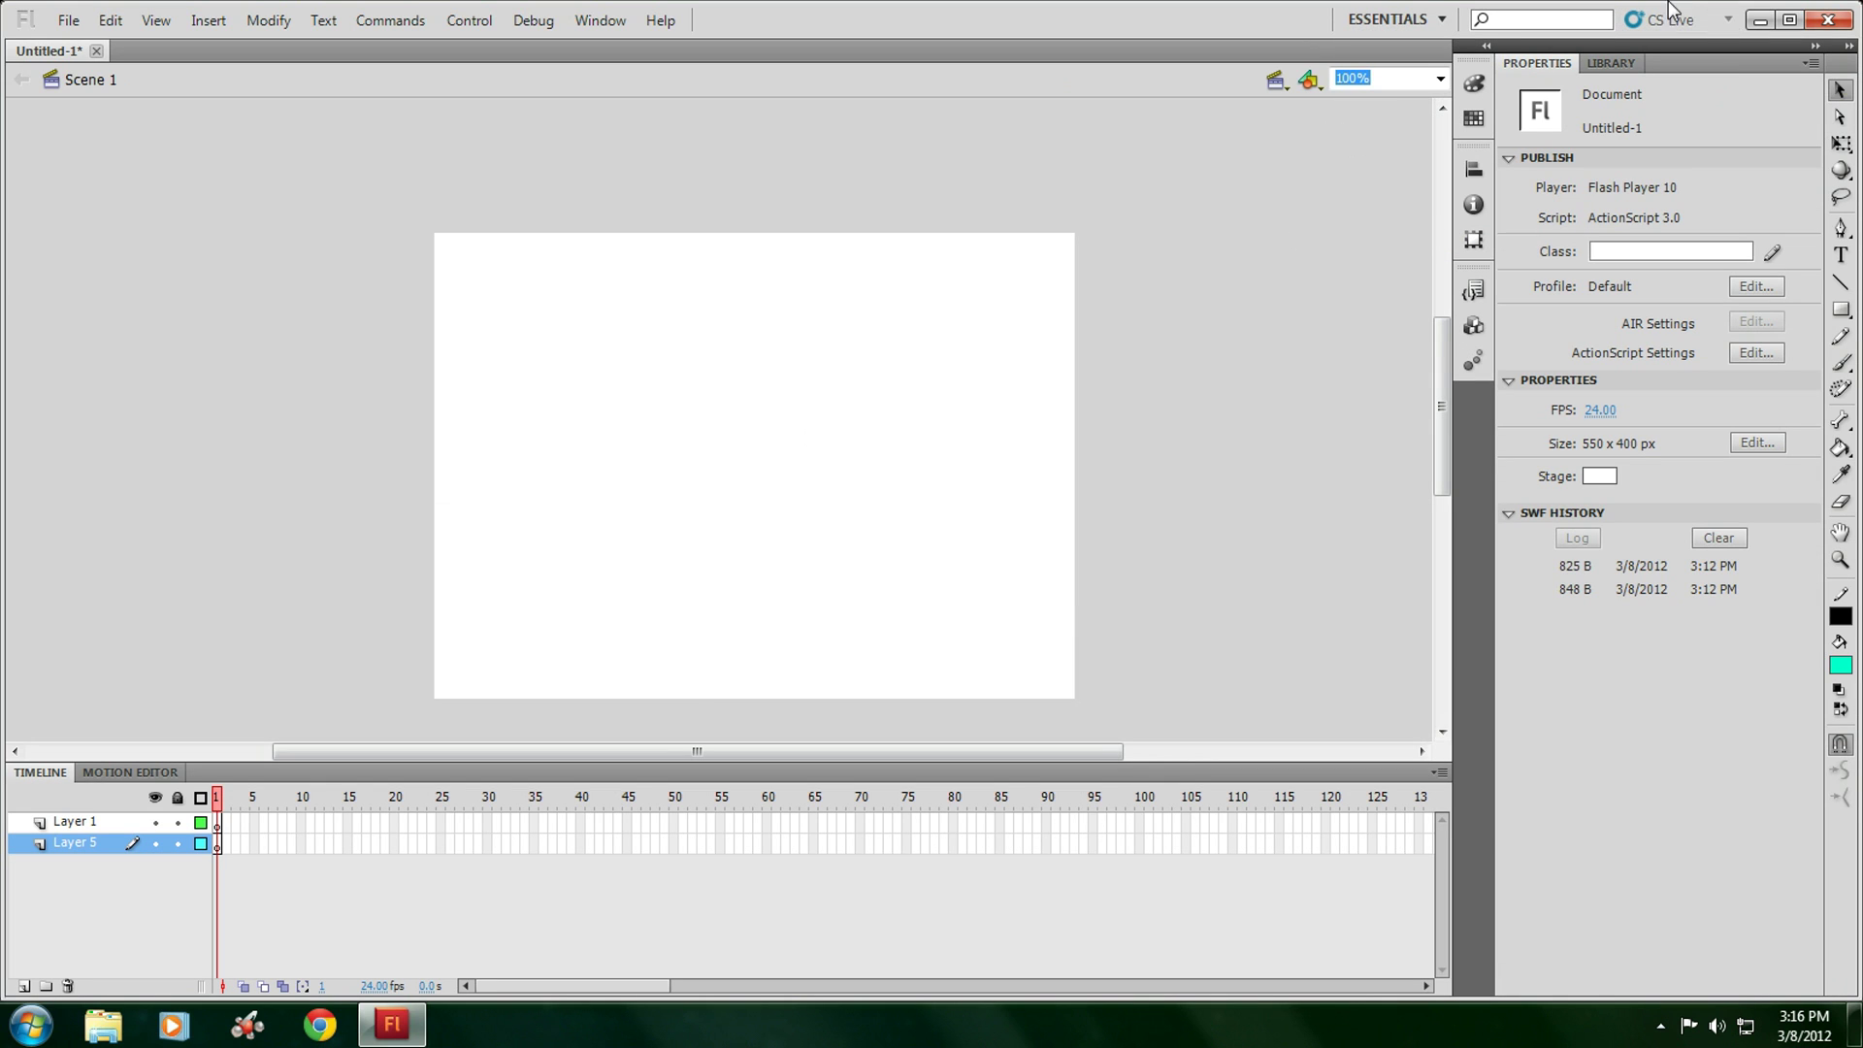
pyautogui.click(1607, 62)
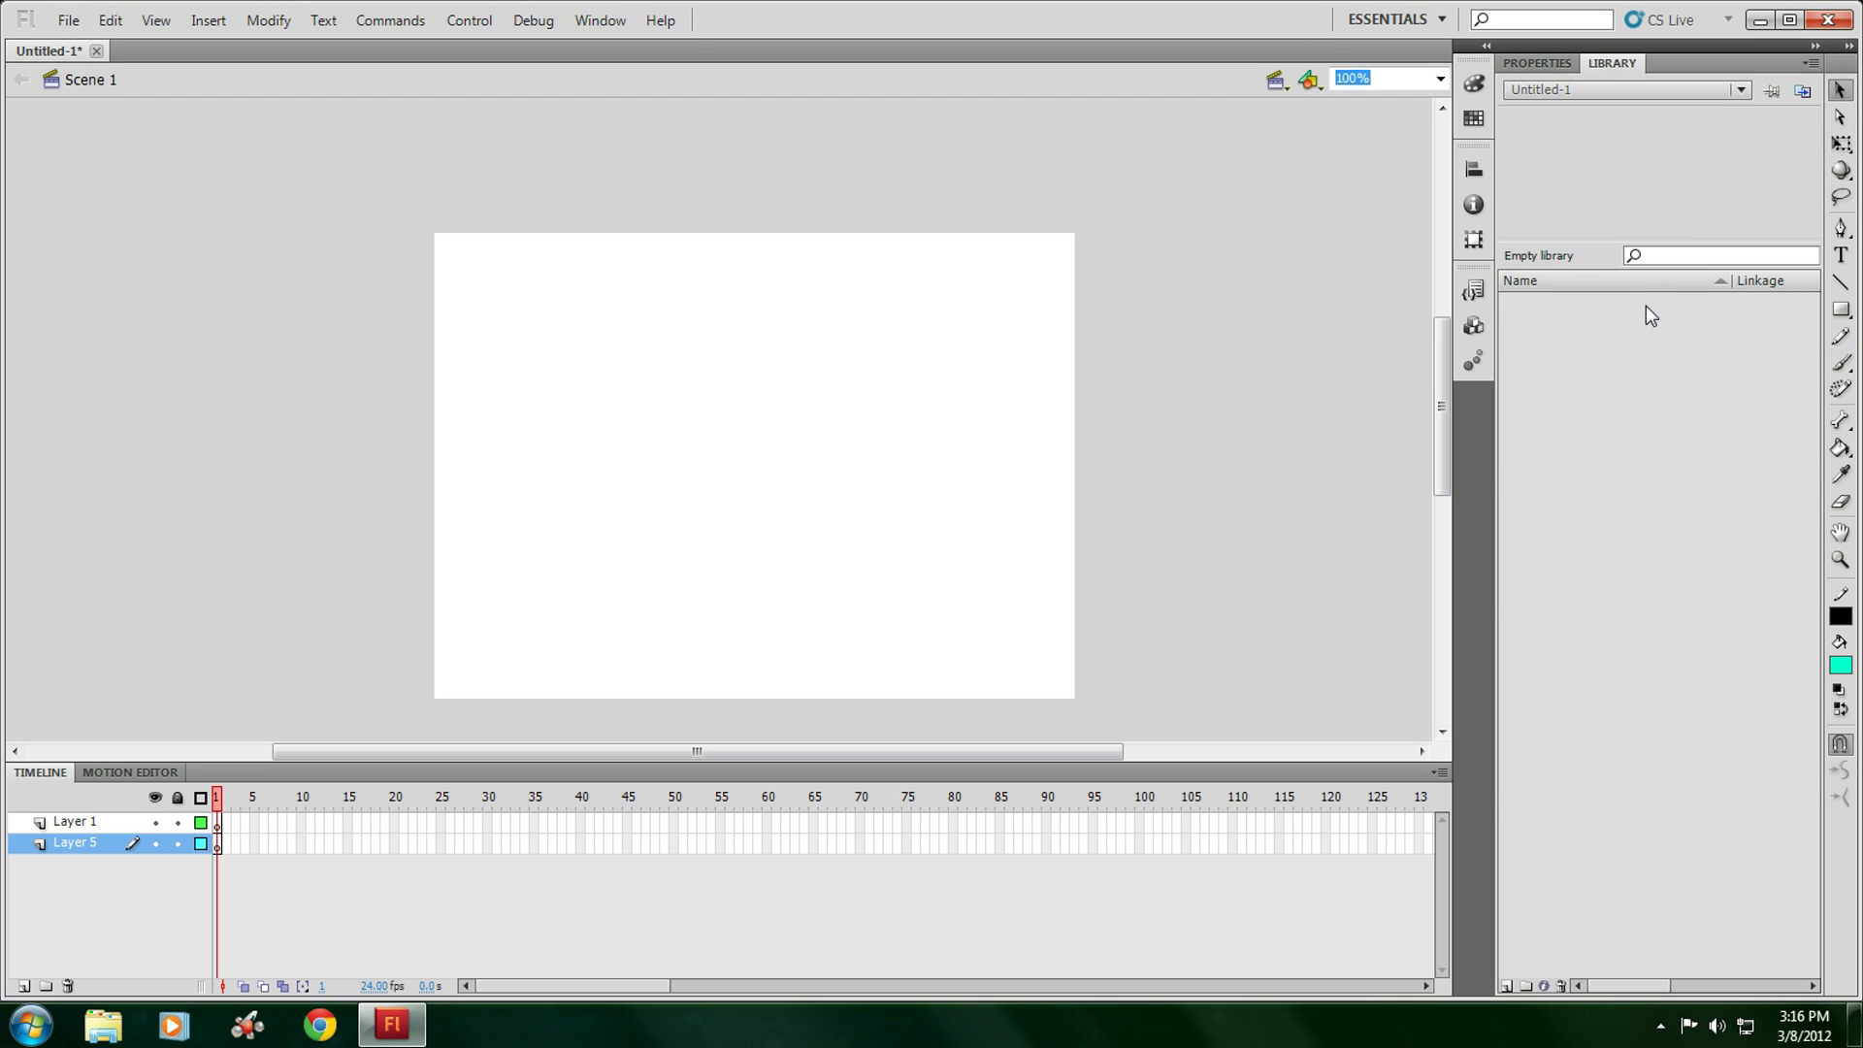
pyautogui.click(1547, 65)
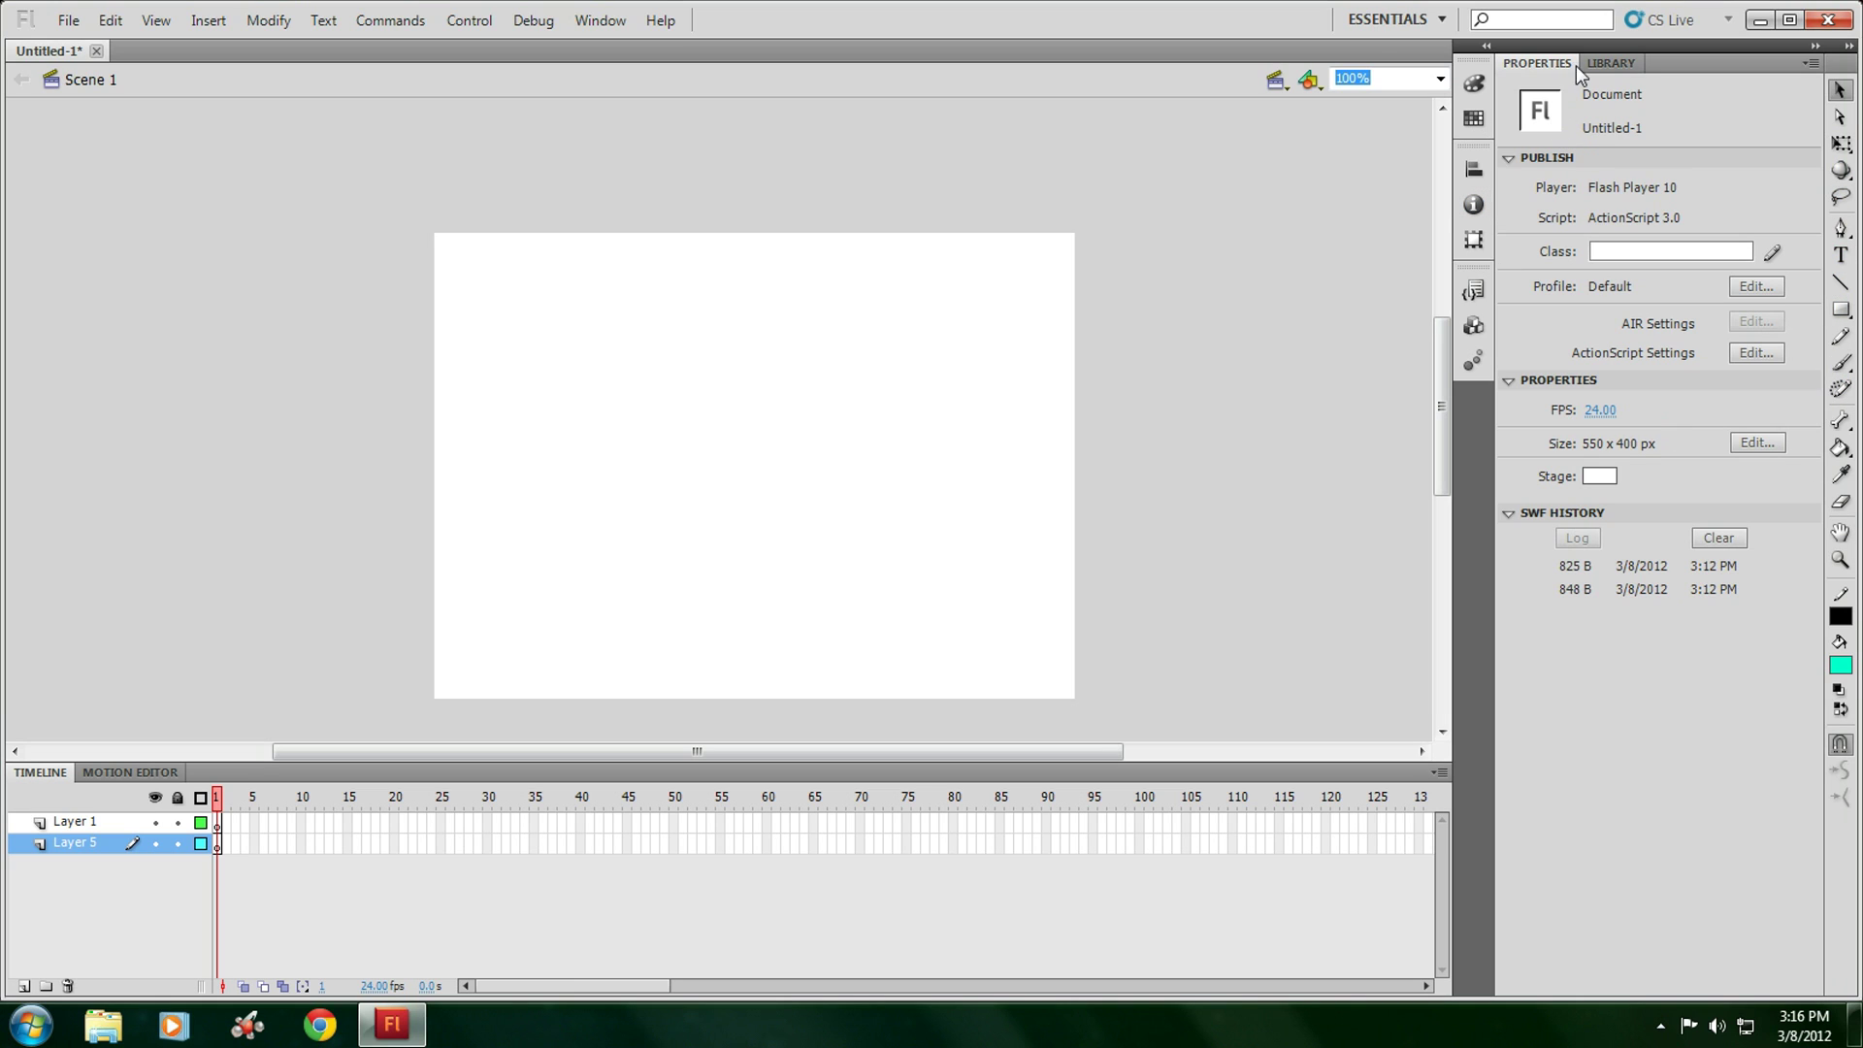
# Set up the Rectangle tool with a black stroke and a bright green fill.
pyautogui.click(1841, 309)
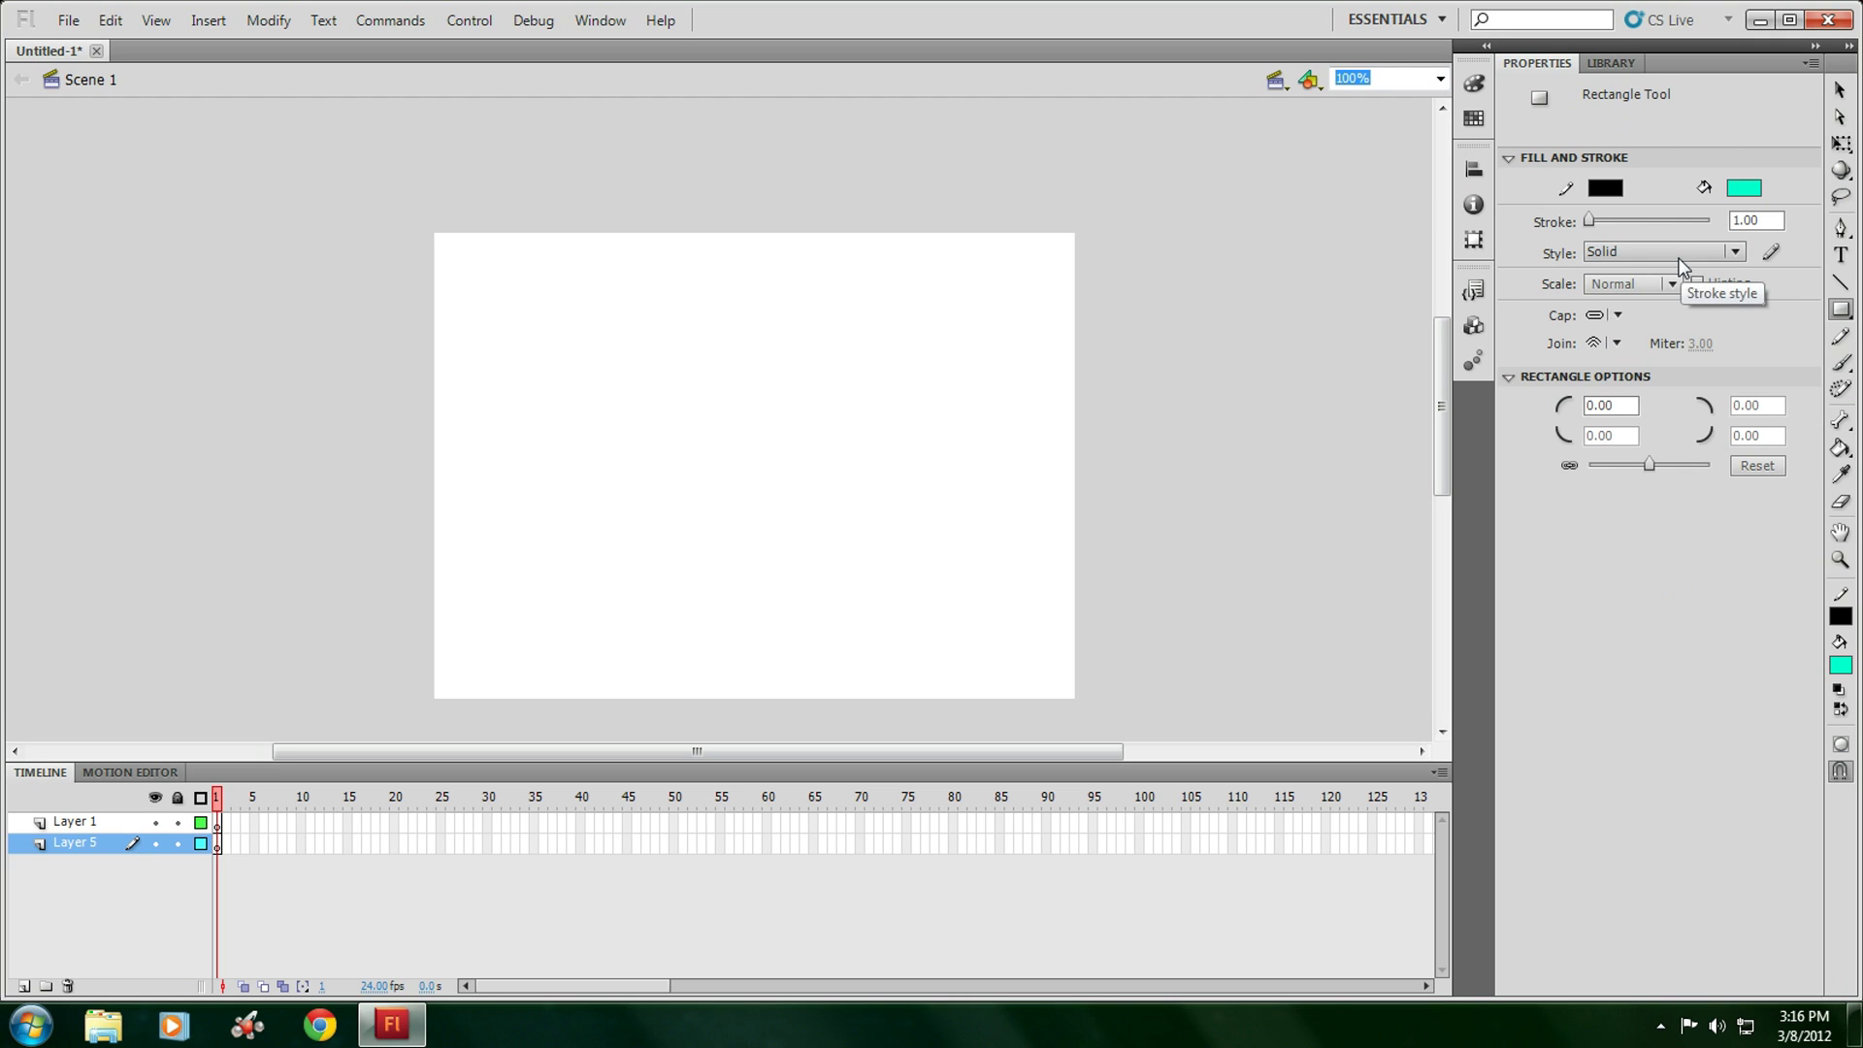
pyautogui.click(1596, 188)
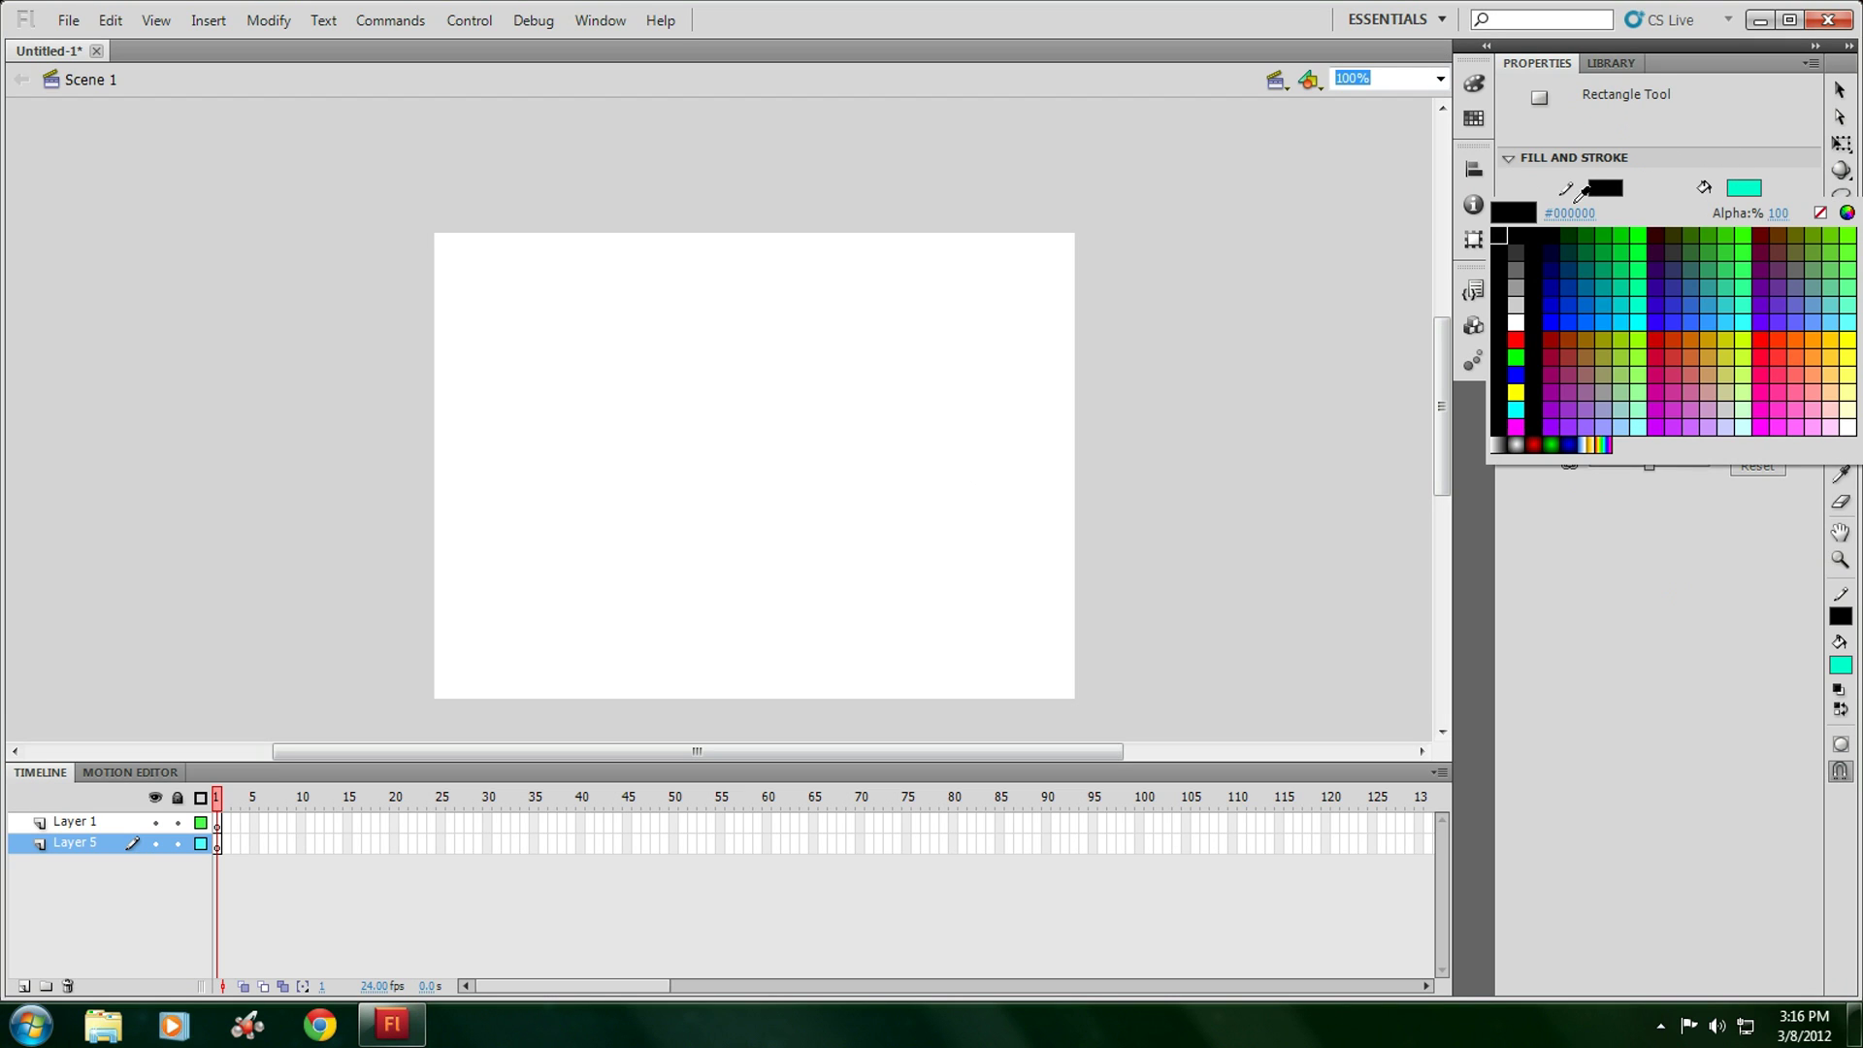
pyautogui.click(1534, 245)
pyautogui.click(1752, 188)
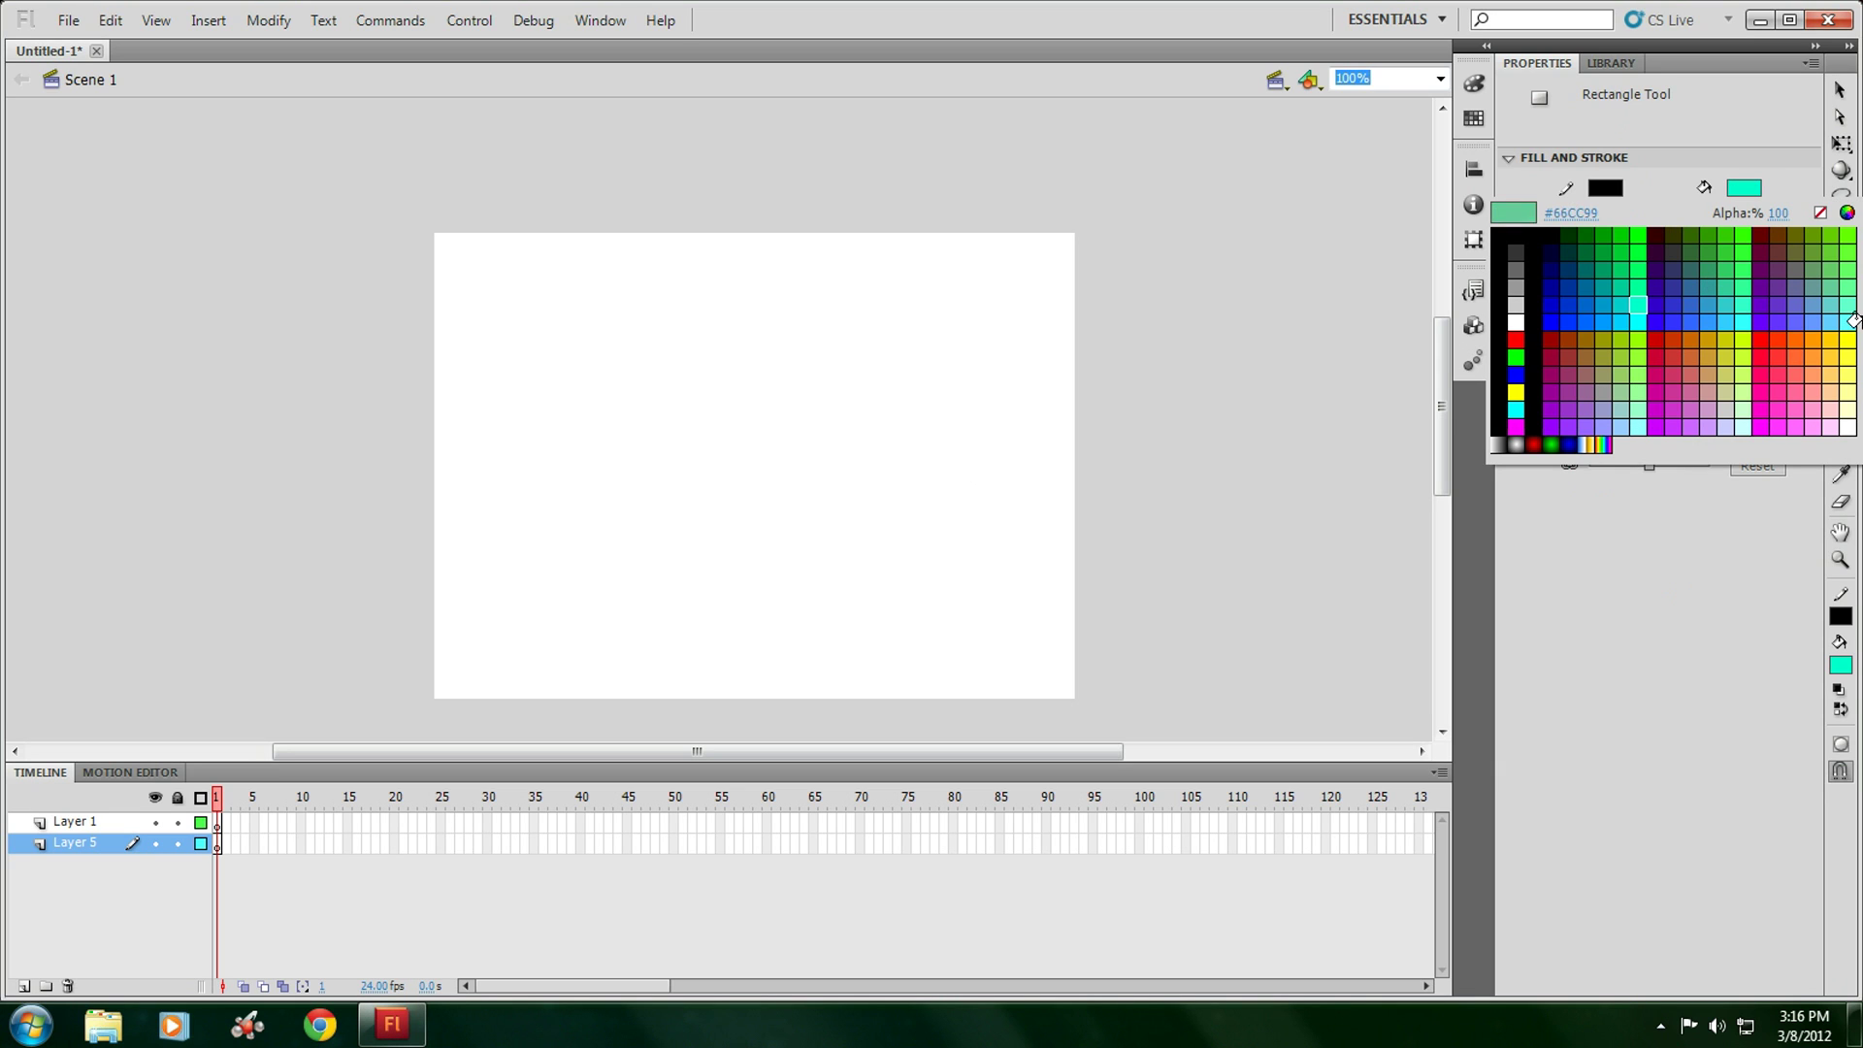
pyautogui.click(1519, 351)
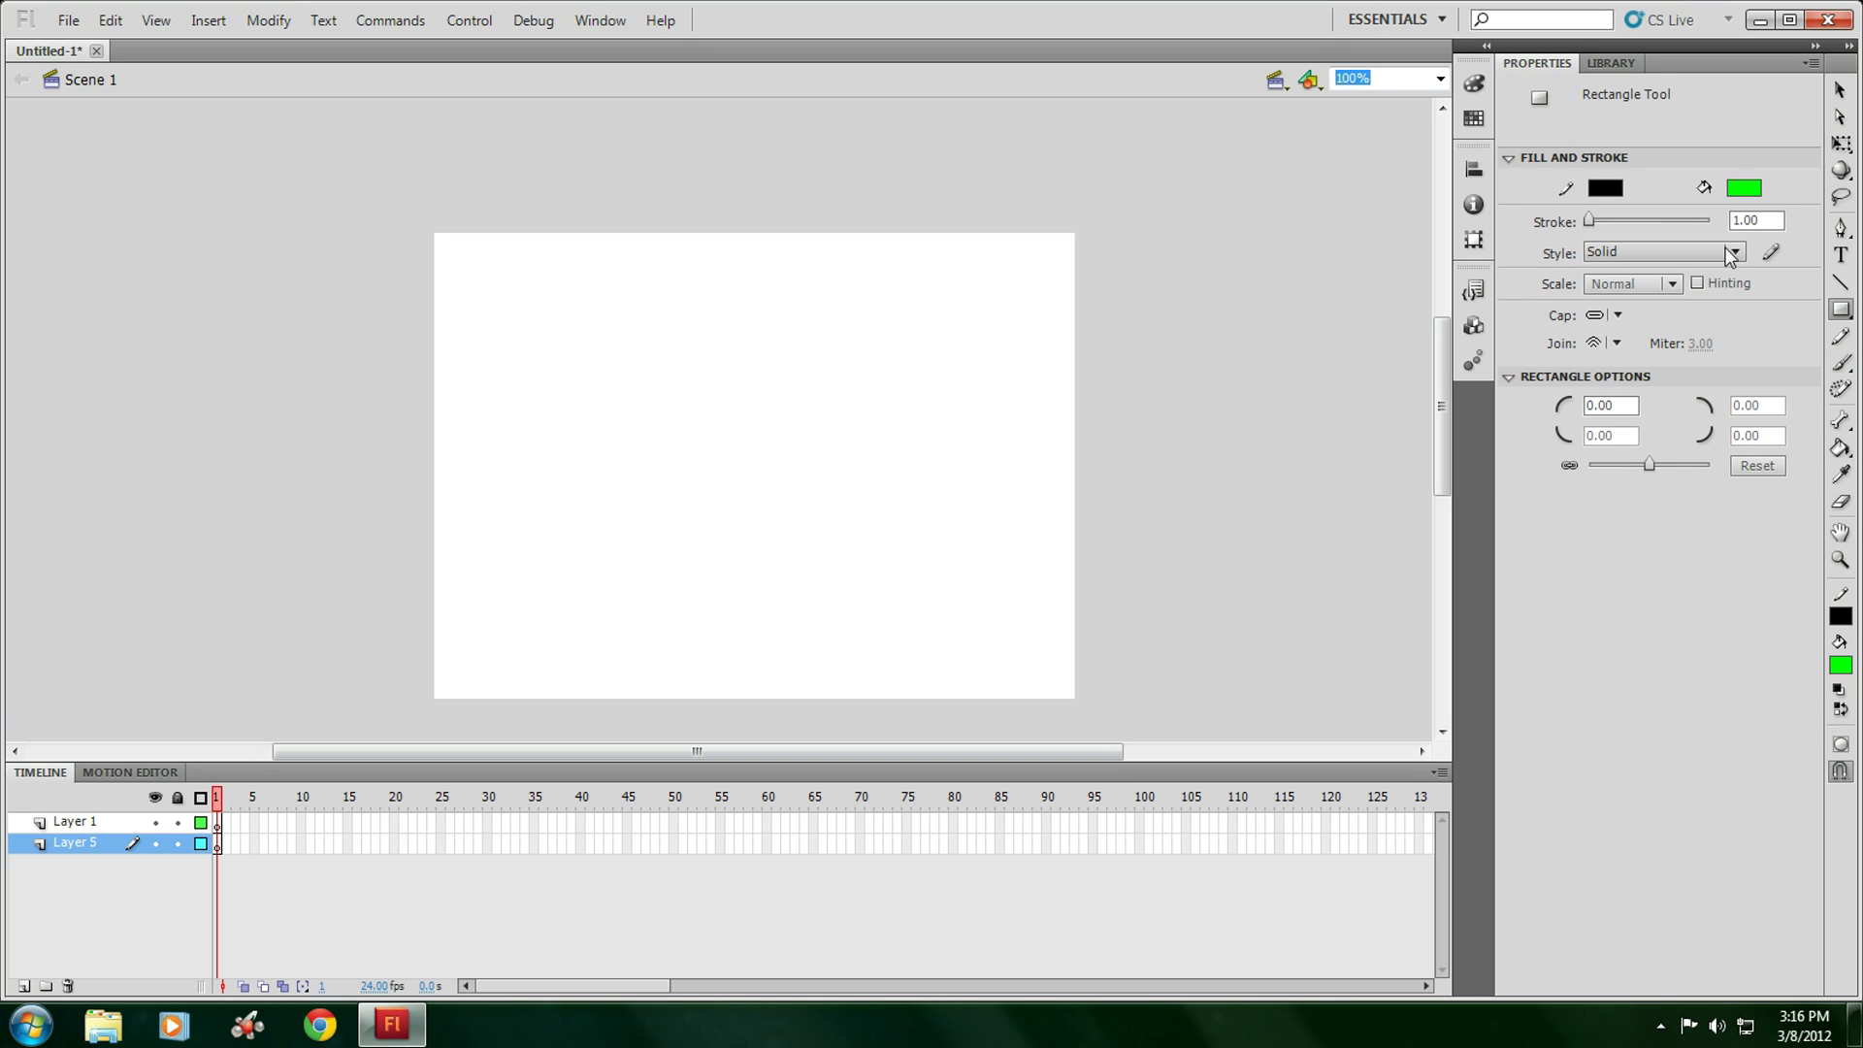
# Draw a small square with a 1.00 stroke on the stage, to the upper right of its centre.
pyautogui.click(1754, 221)
pyautogui.click(1755, 220)
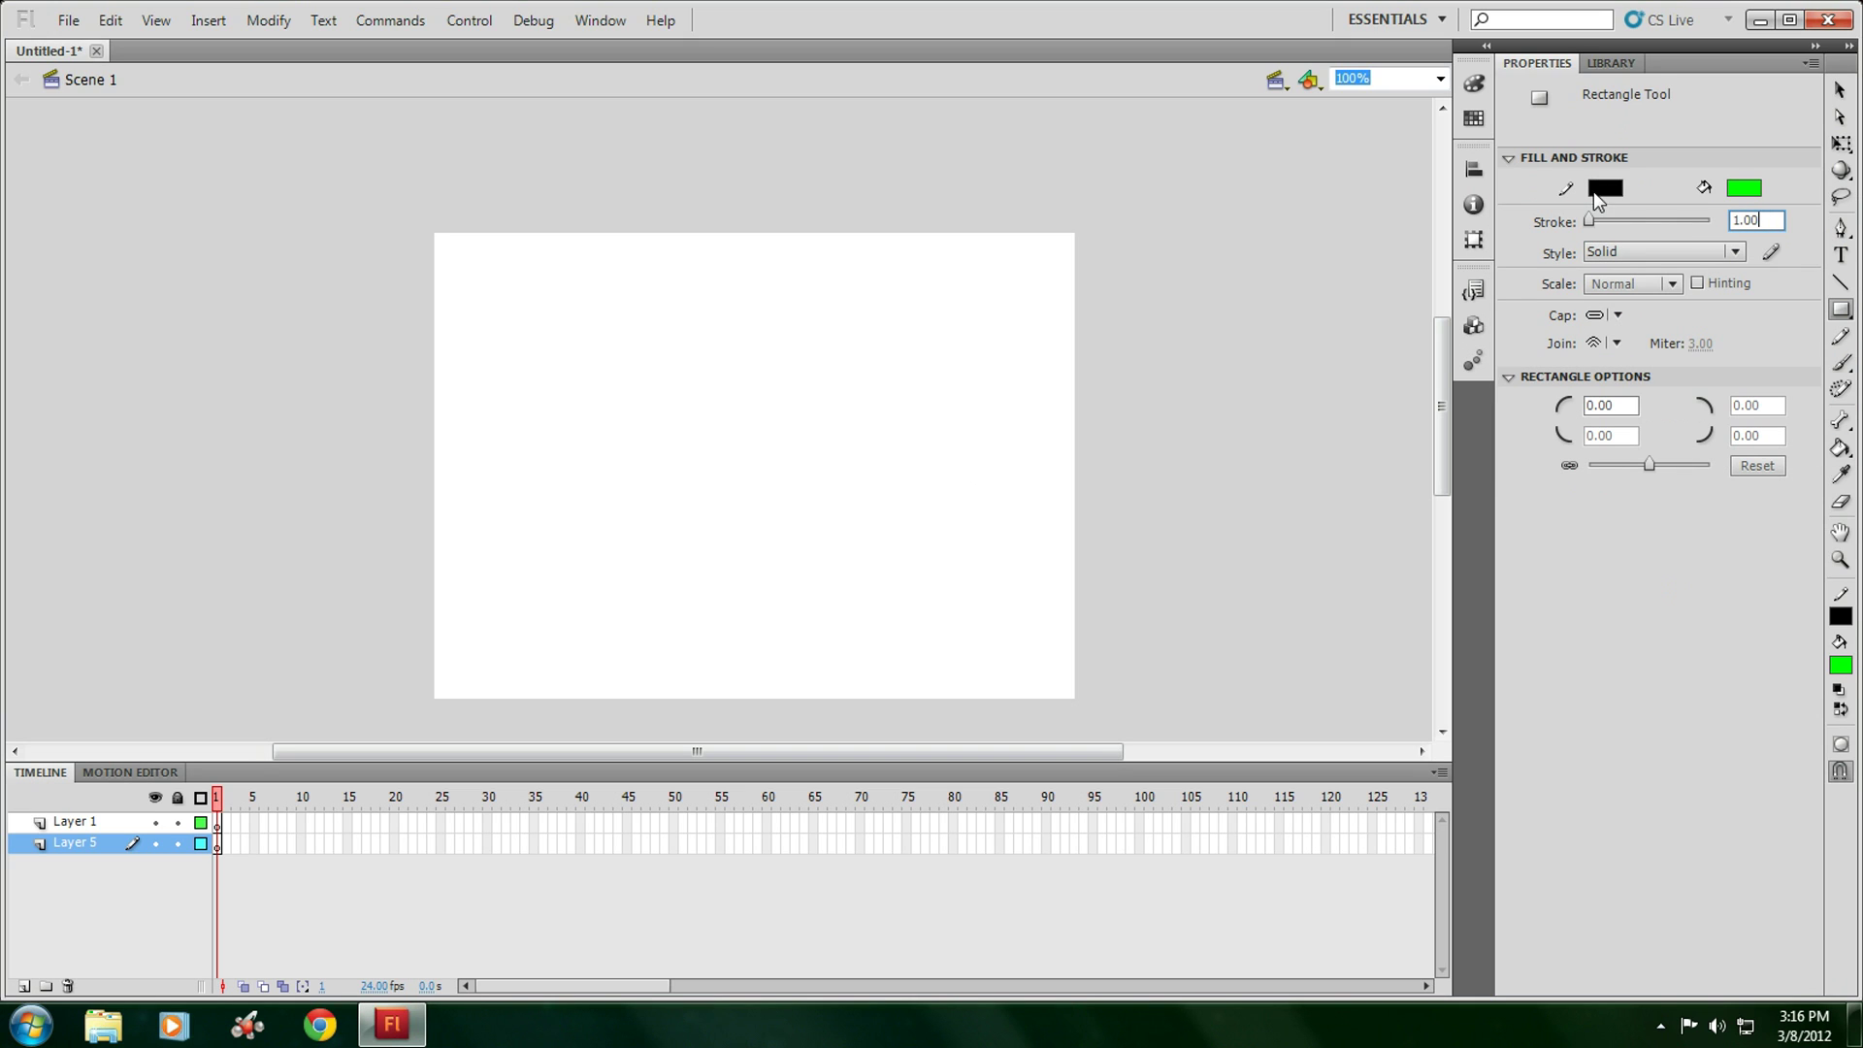
pyautogui.click(1761, 222)
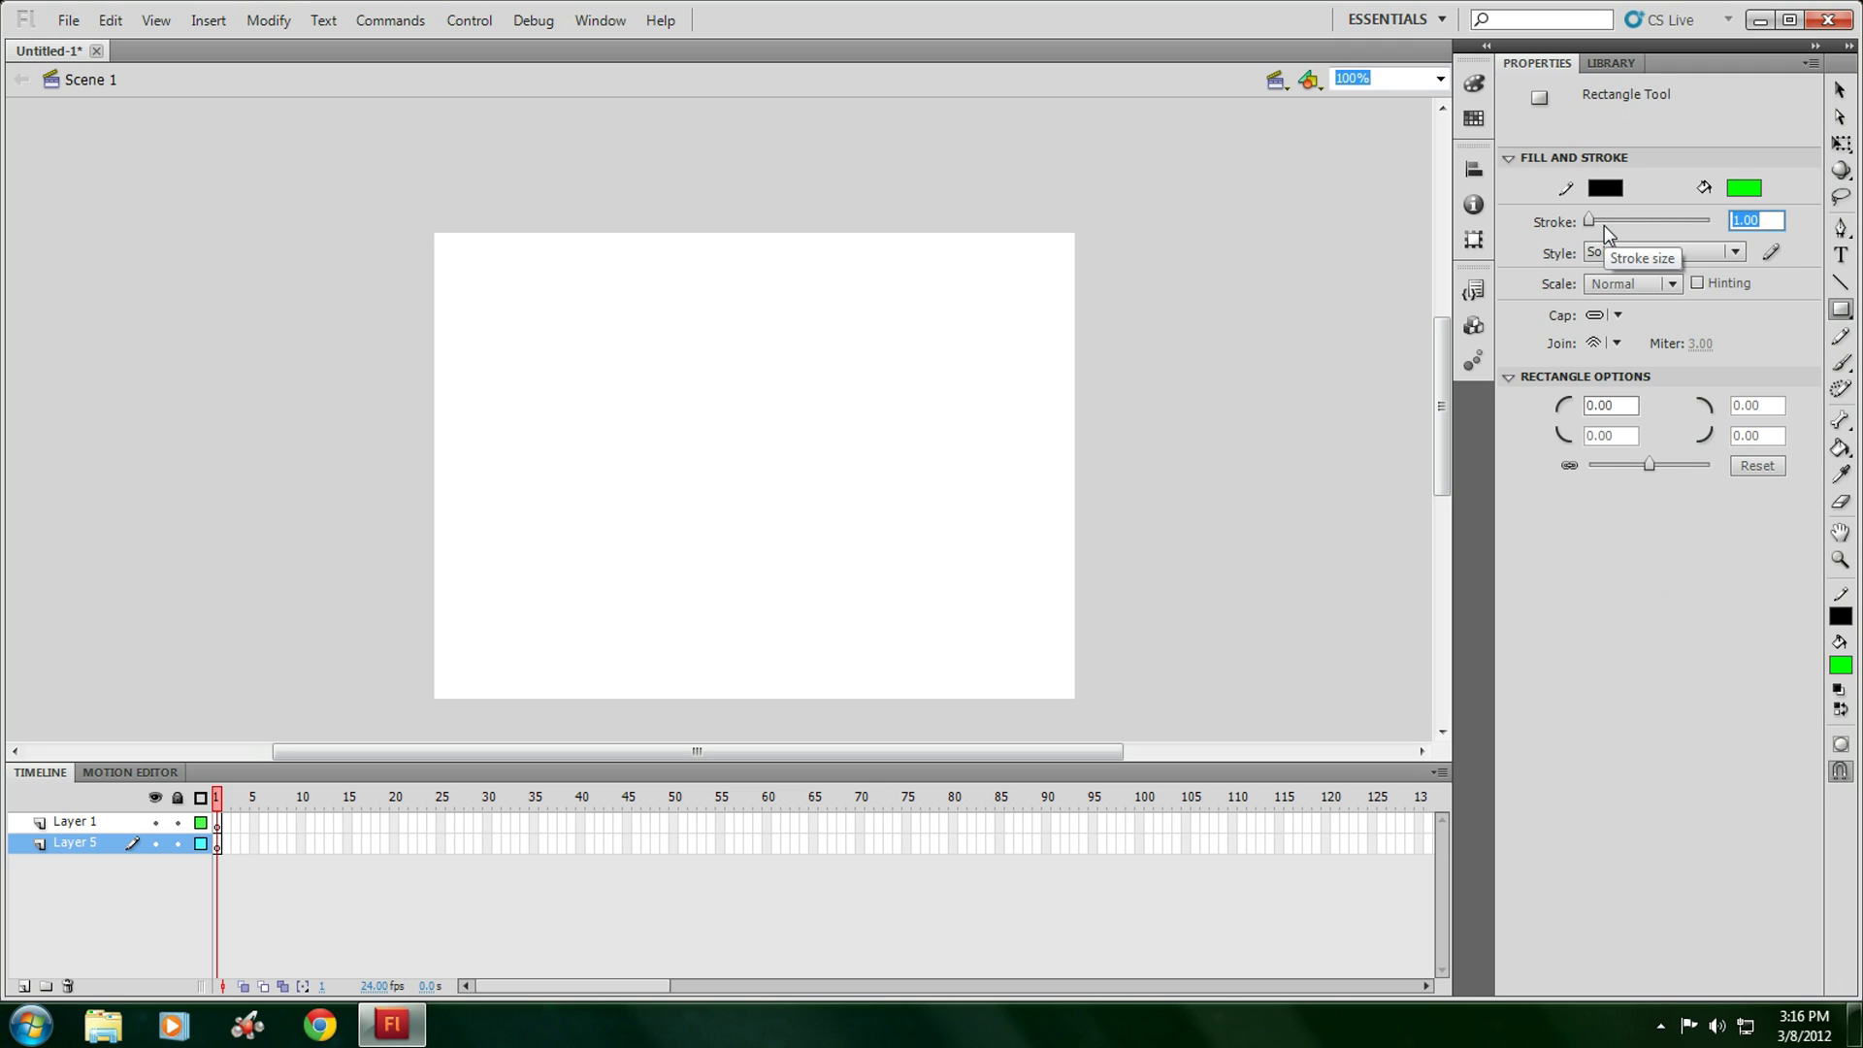
pyautogui.moveTo(952, 457); pyautogui.dragTo(863, 377)
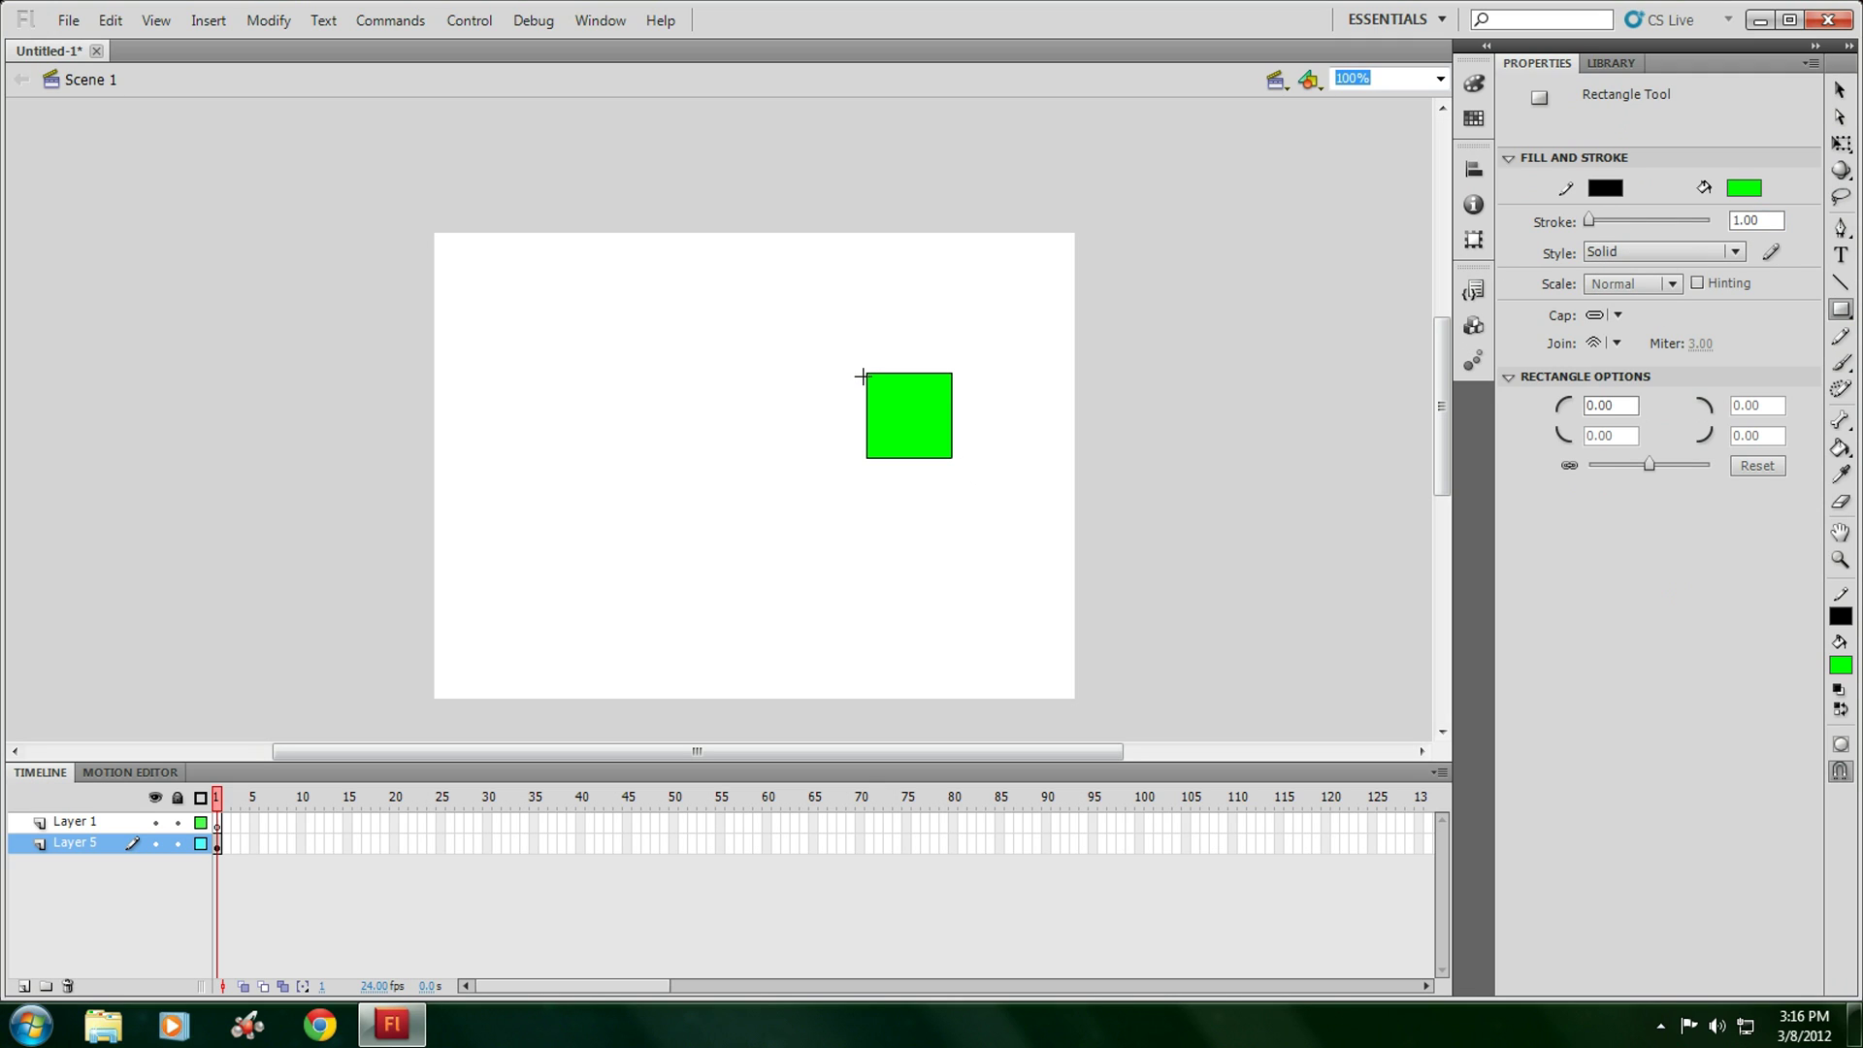
# Draw a second square with a 7.00 stroke near the stage's centre and clear both squares off the stage.
pyautogui.click(1757, 222)
pyautogui.write('7')
pyautogui.moveTo(833, 576); pyautogui.dragTo(720, 473)
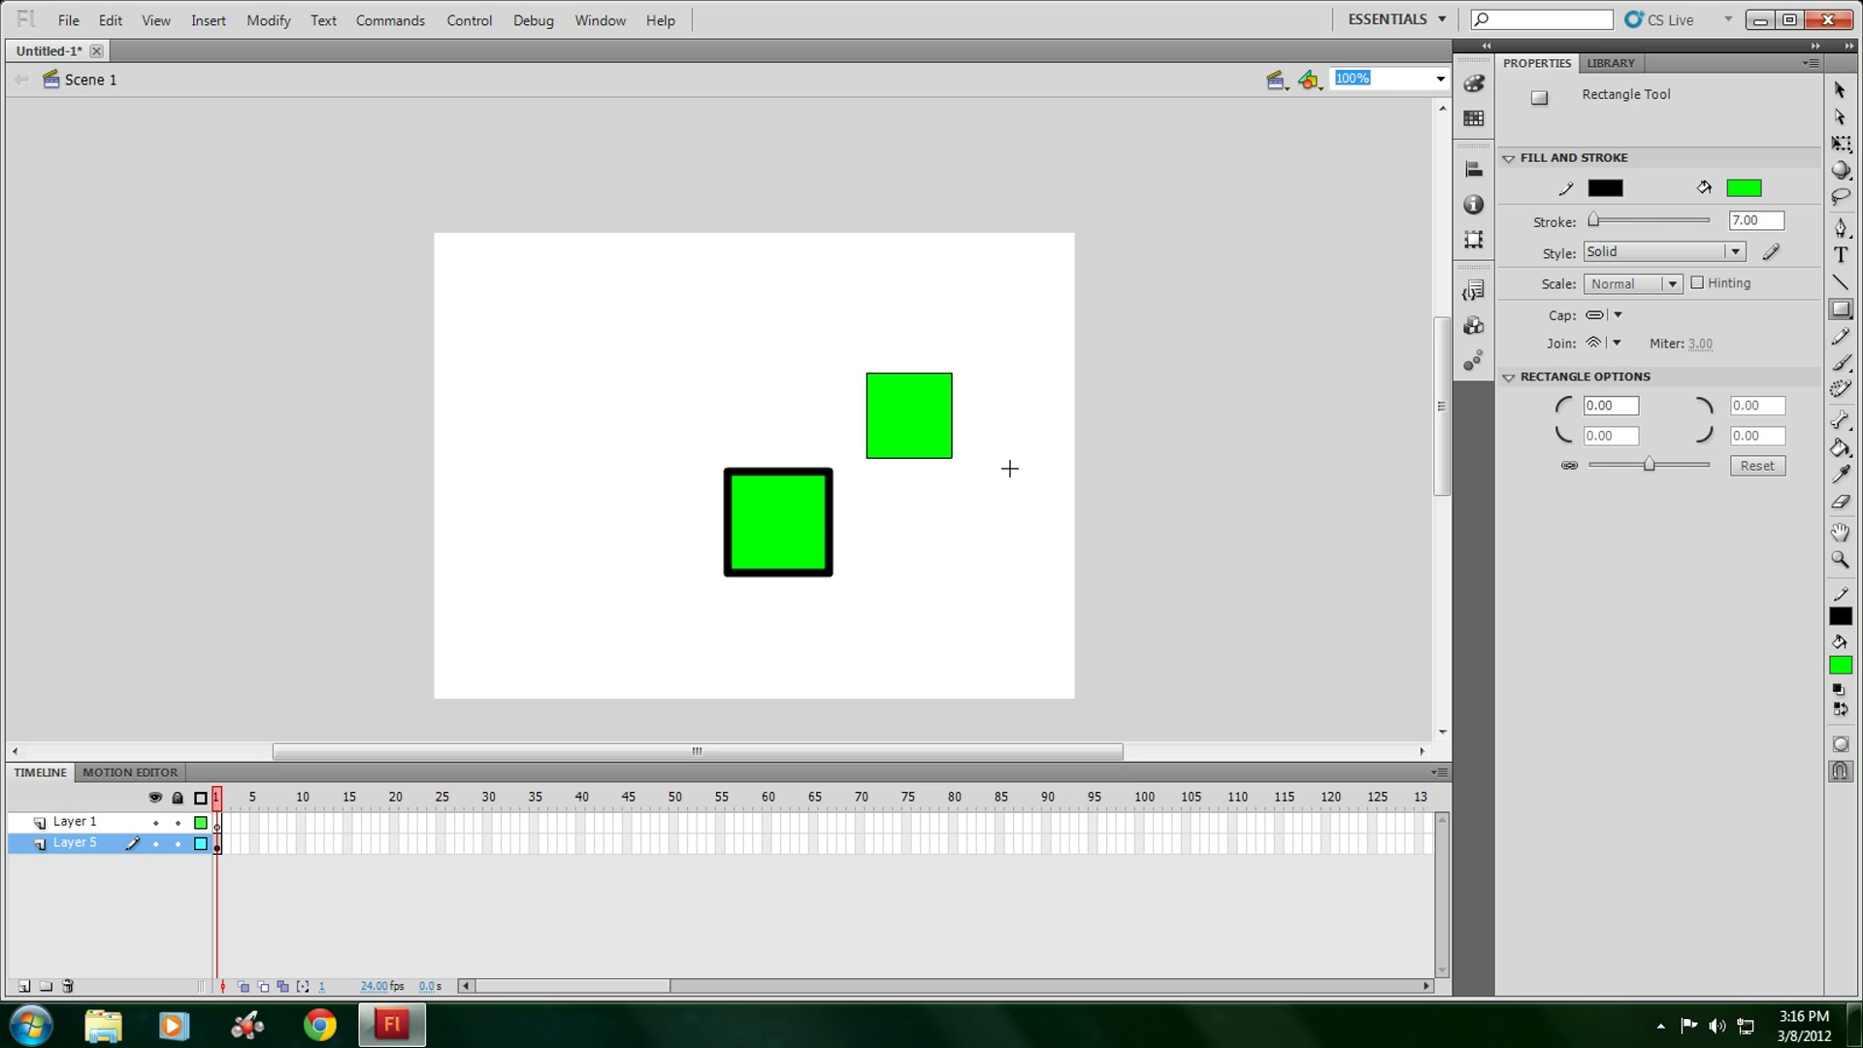
pyautogui.hotkey('ctrl', 'a')
pyautogui.press('Delete')
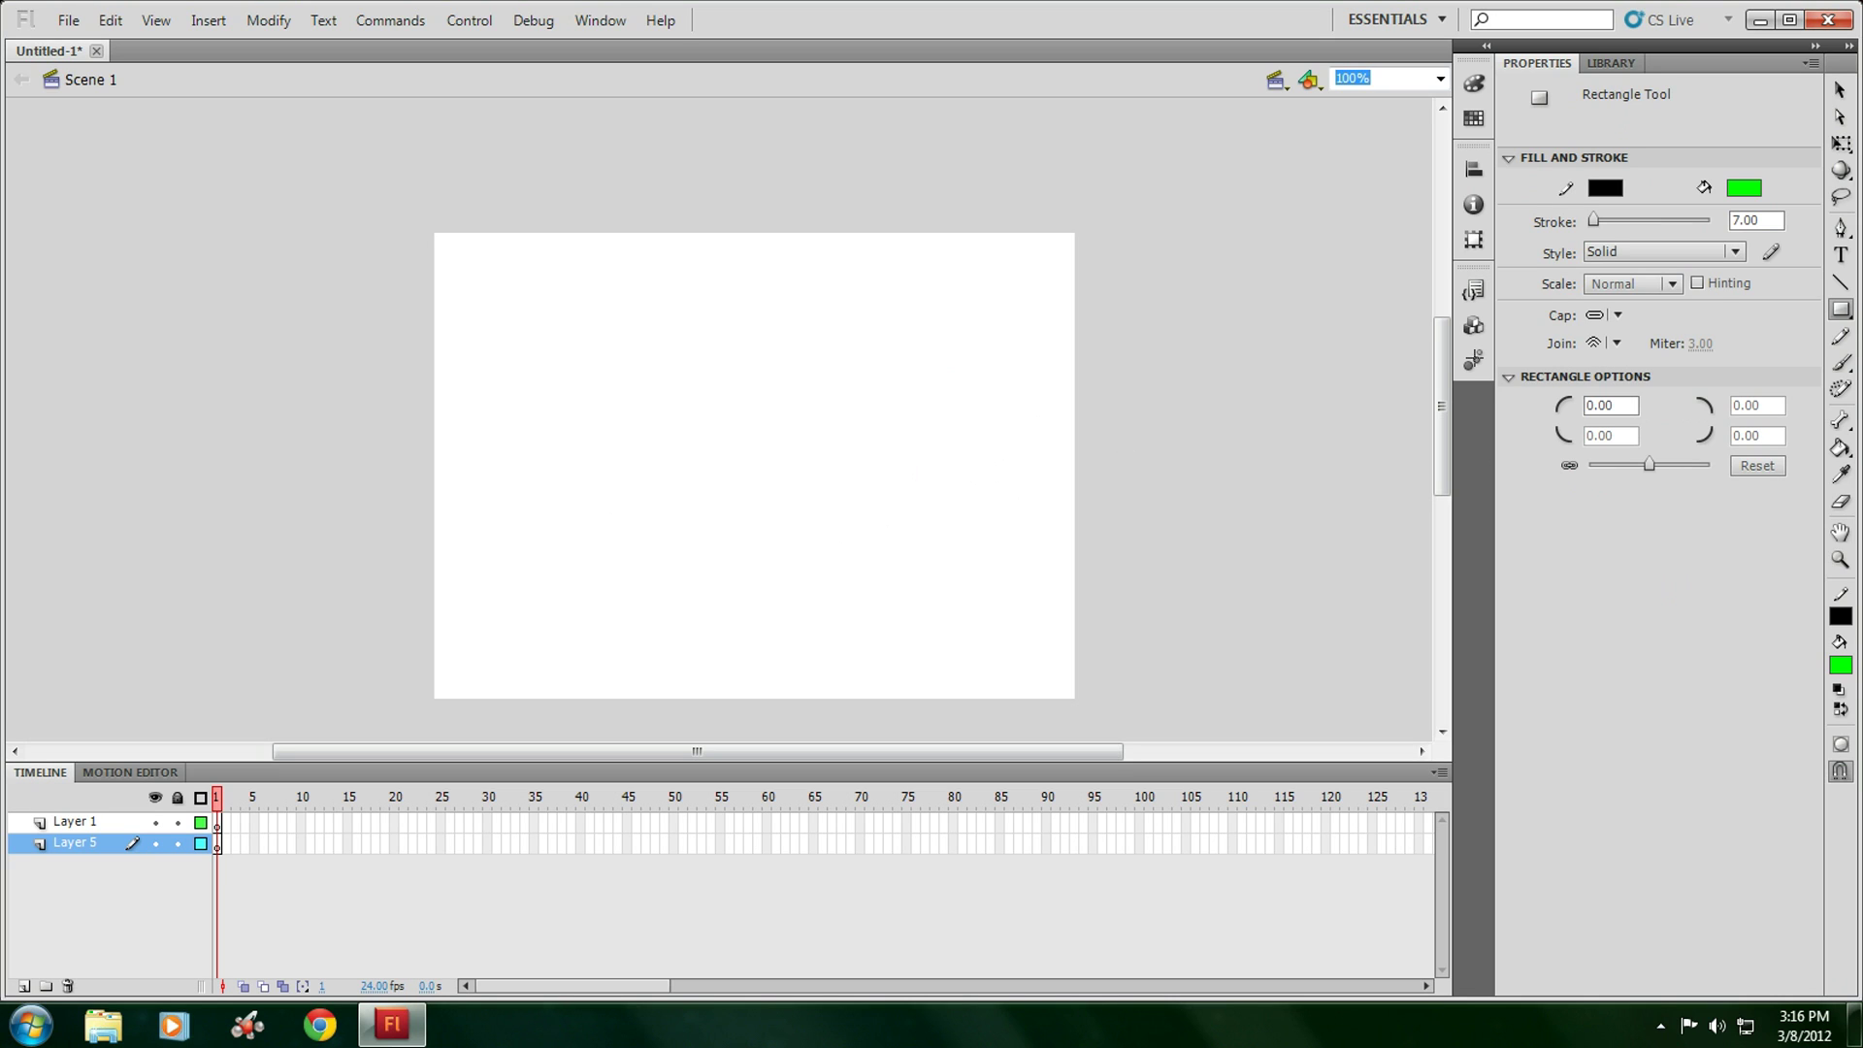
# Set the stroke style to Dashed and try it on a rectangle, undoing the drawn shape.
pyautogui.click(1718, 251)
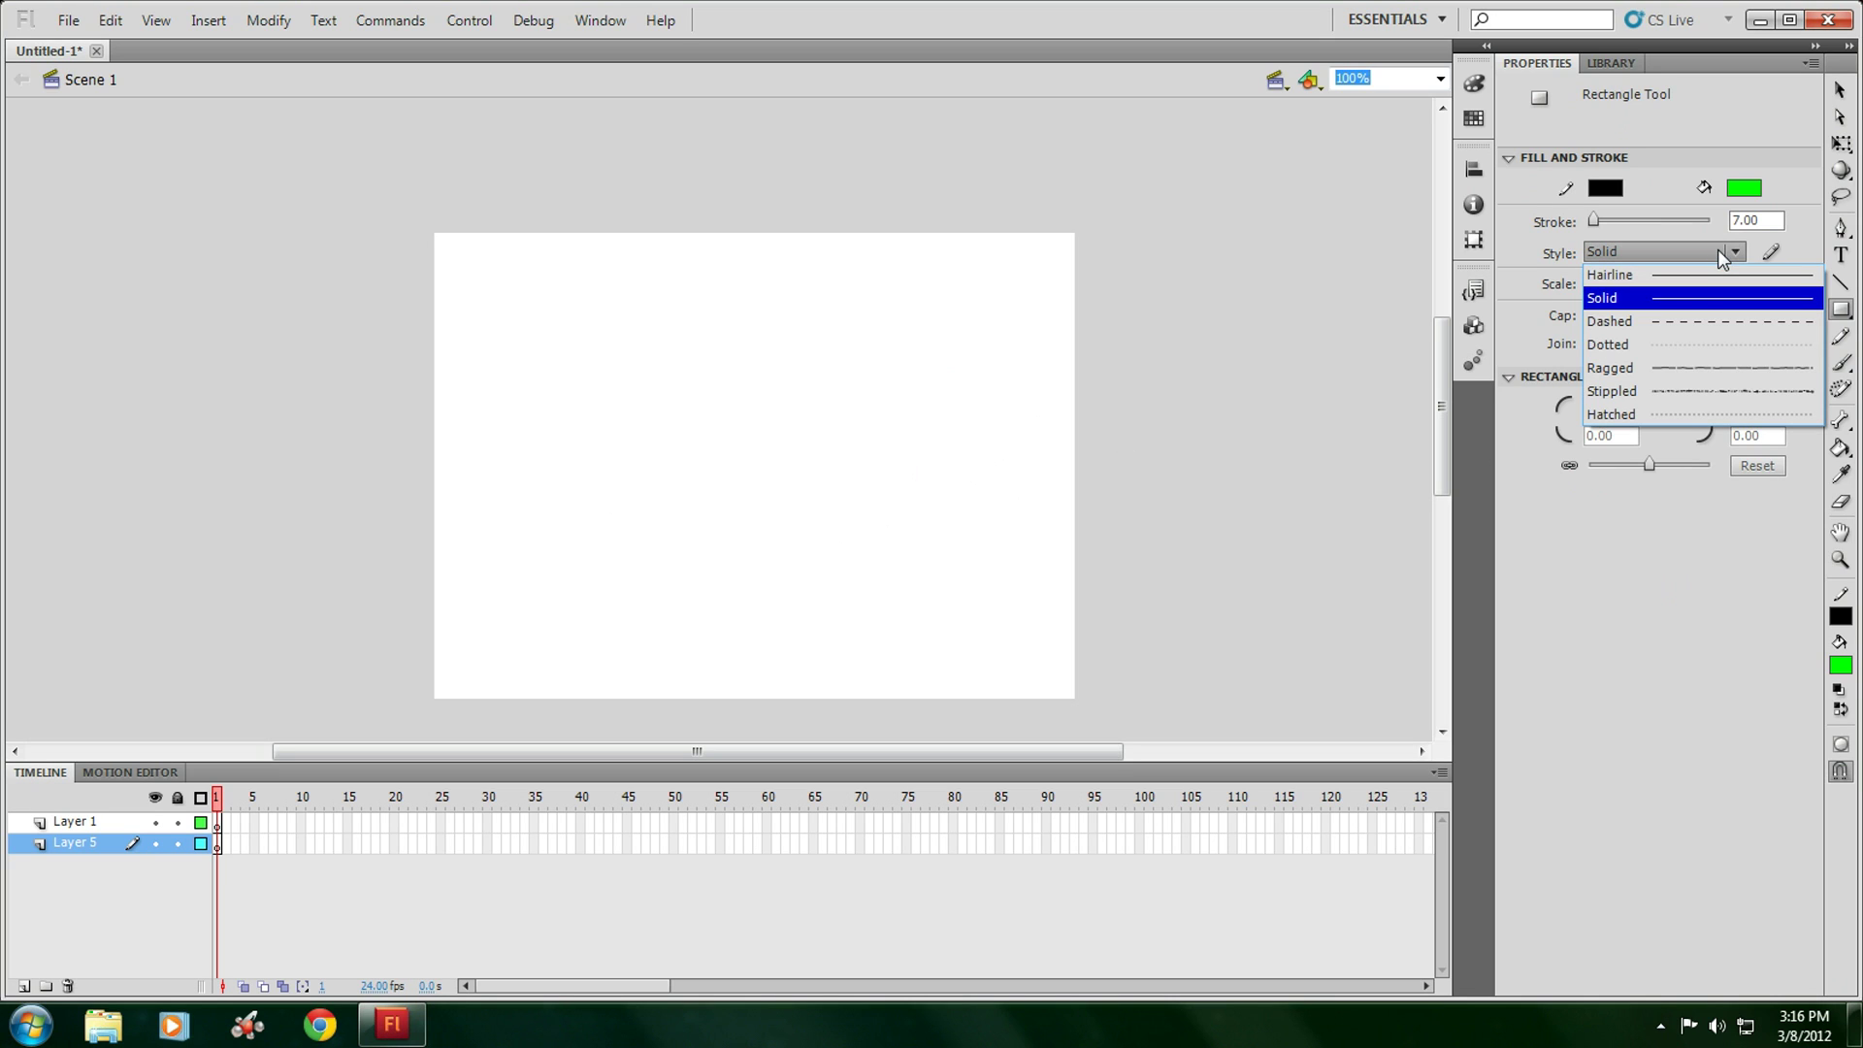
pyautogui.click(1706, 317)
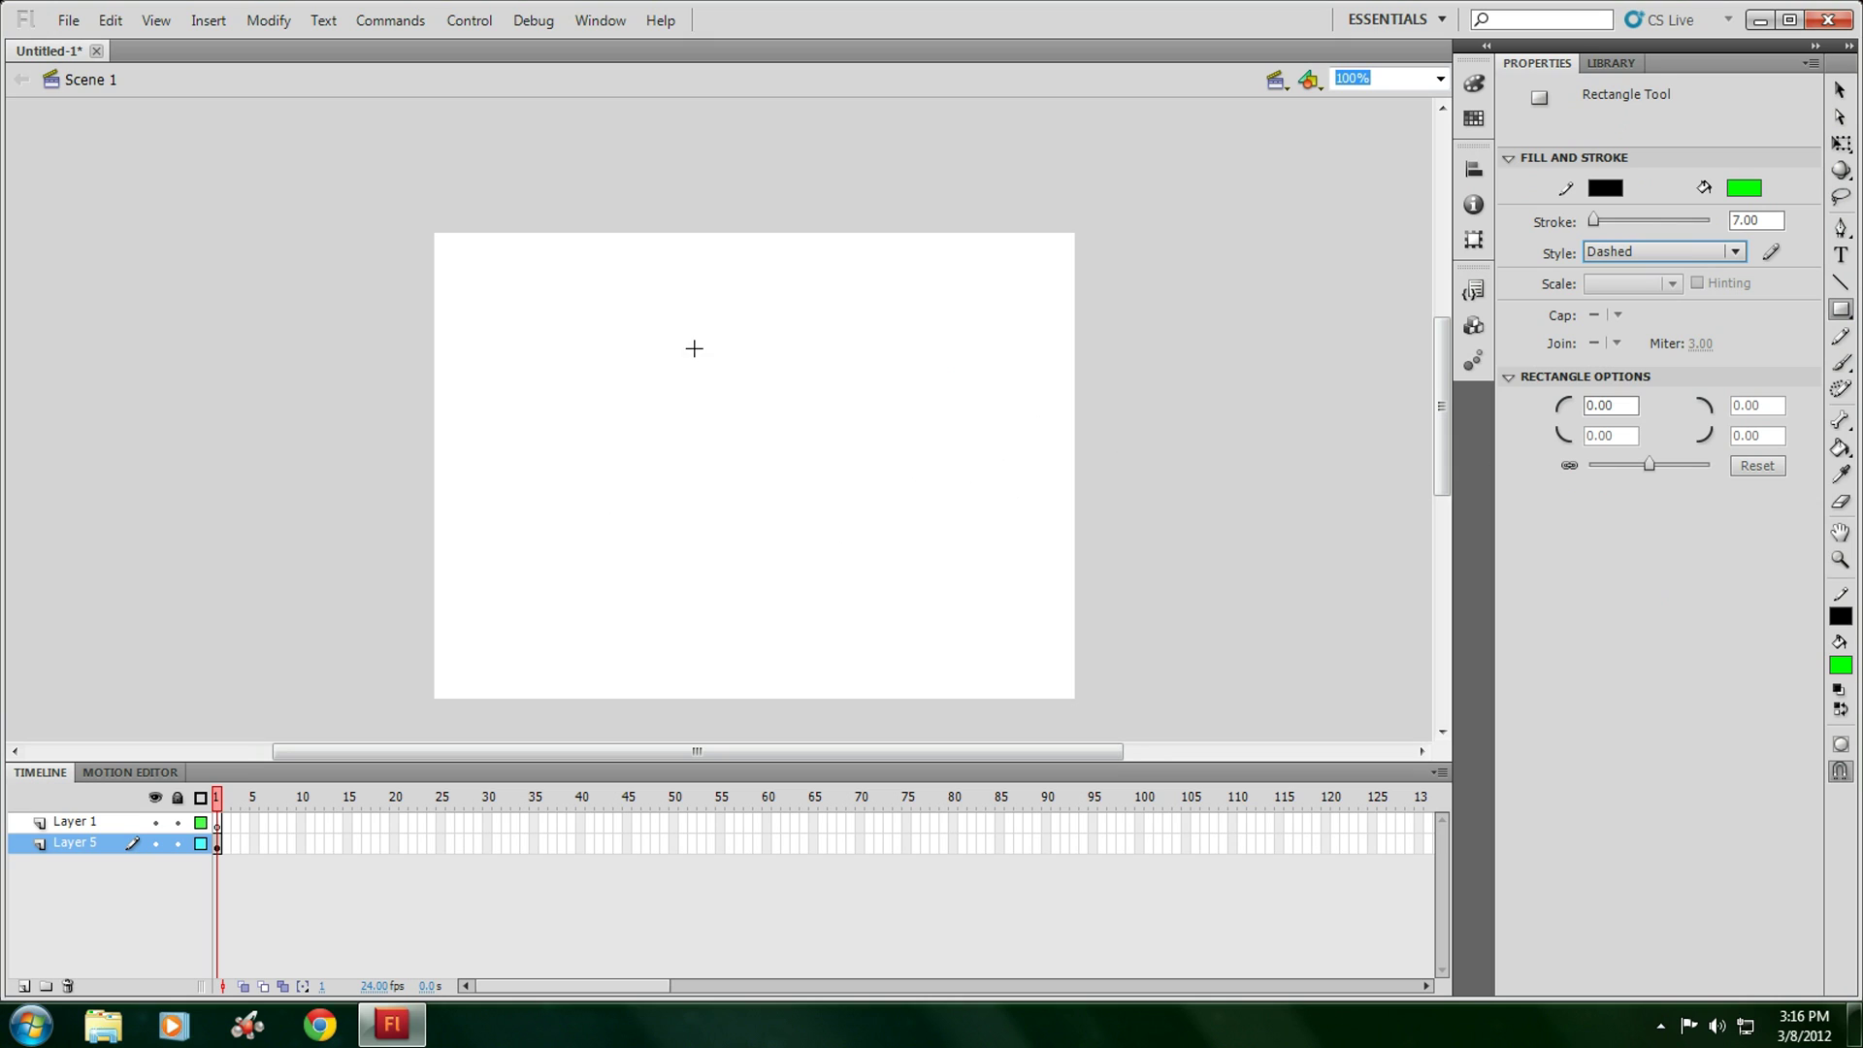
pyautogui.moveTo(710, 351); pyautogui.dragTo(809, 491)
pyautogui.hotkey('ctrl', 'z')
# Try a rounded rectangle with a corner radius of 23.00 in the middle of the stage and undo it.
pyautogui.moveTo(1648, 467)
pyautogui.mouseDown()
pyautogui.moveTo(1692, 469)
pyautogui.moveTo(1665, 471)
pyautogui.mouseUp()
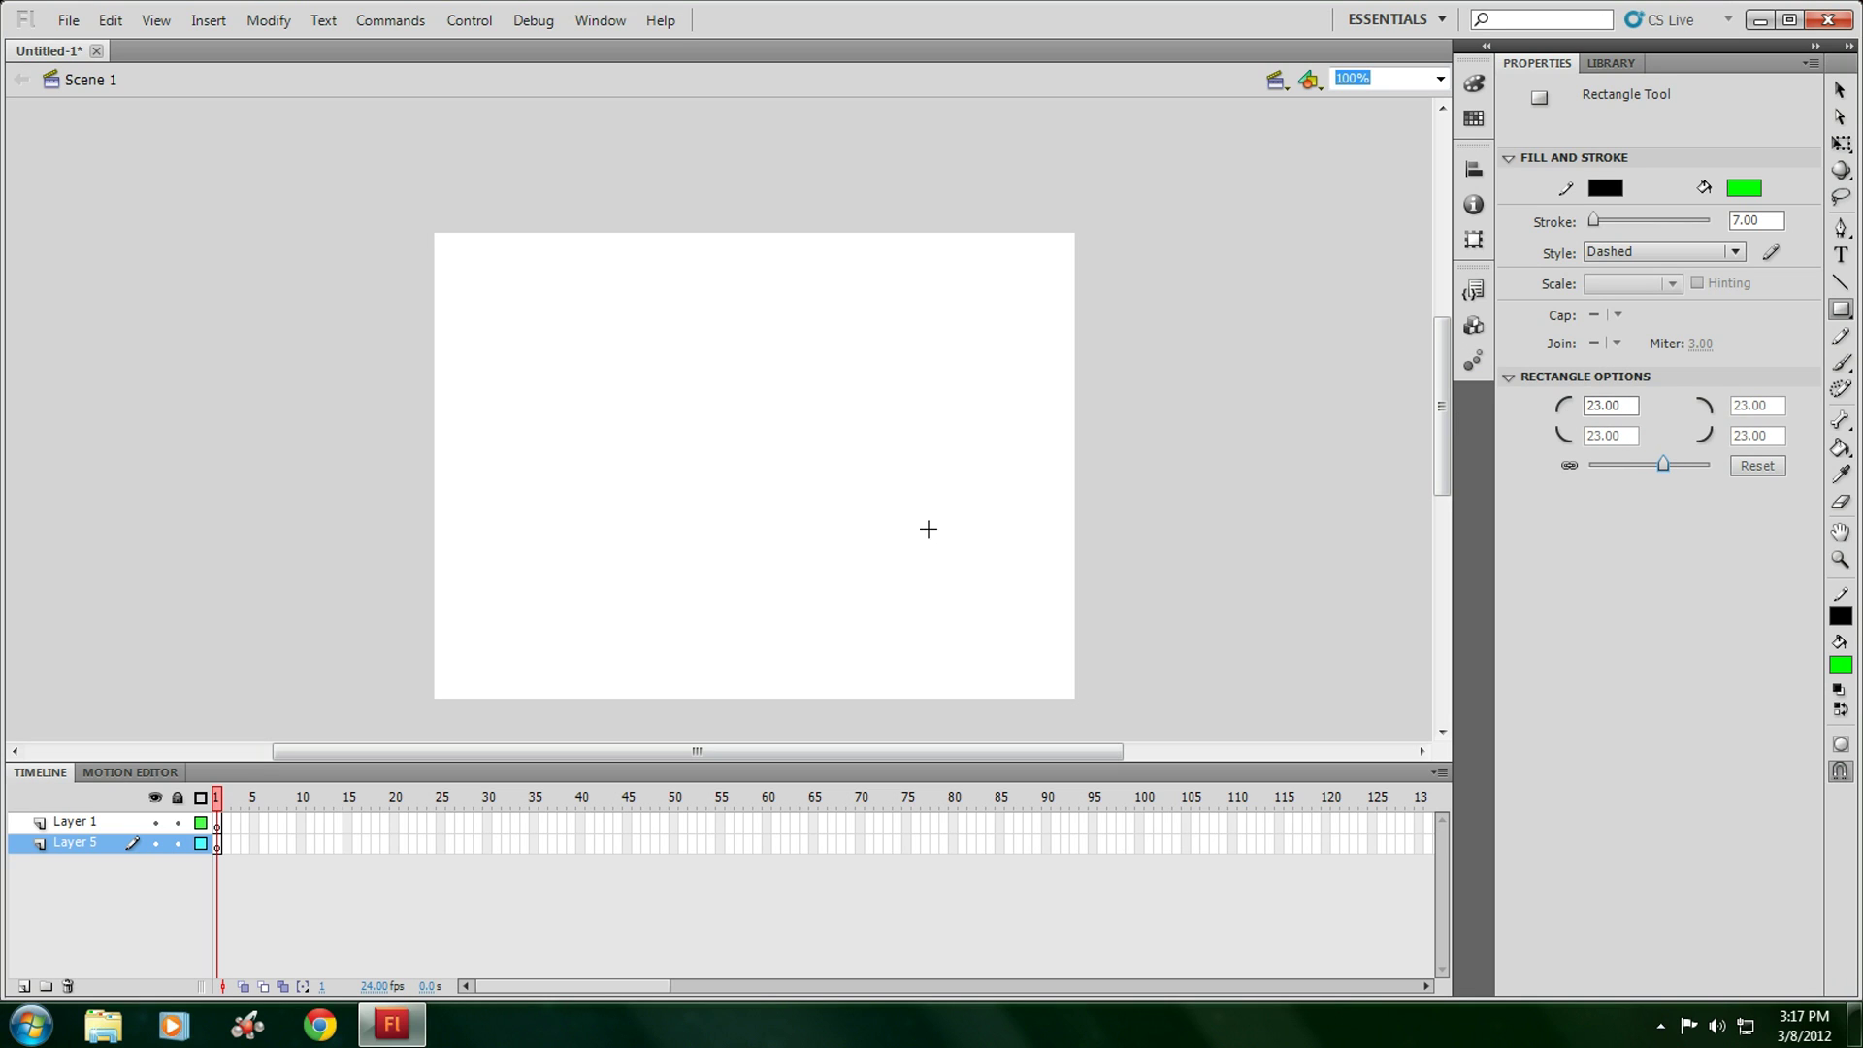
pyautogui.moveTo(937, 553); pyautogui.dragTo(688, 377)
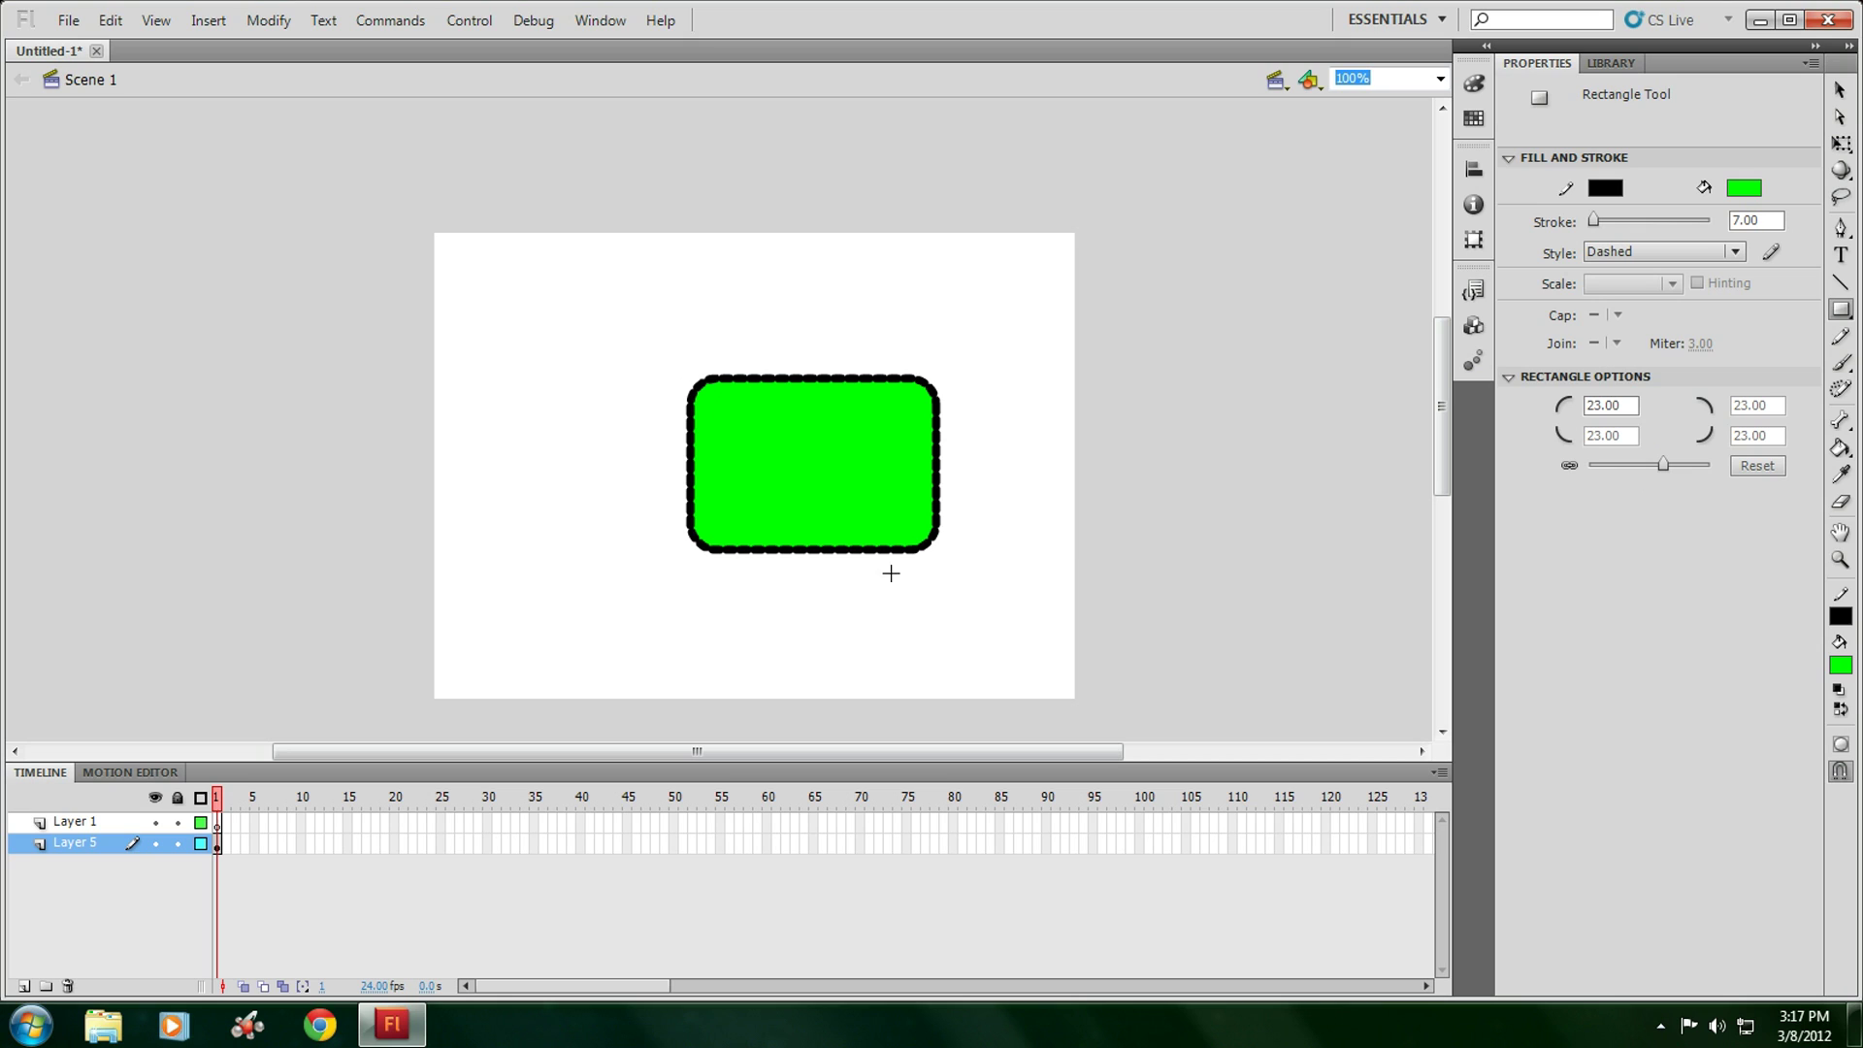
pyautogui.hotkey('ctrl', 'z')
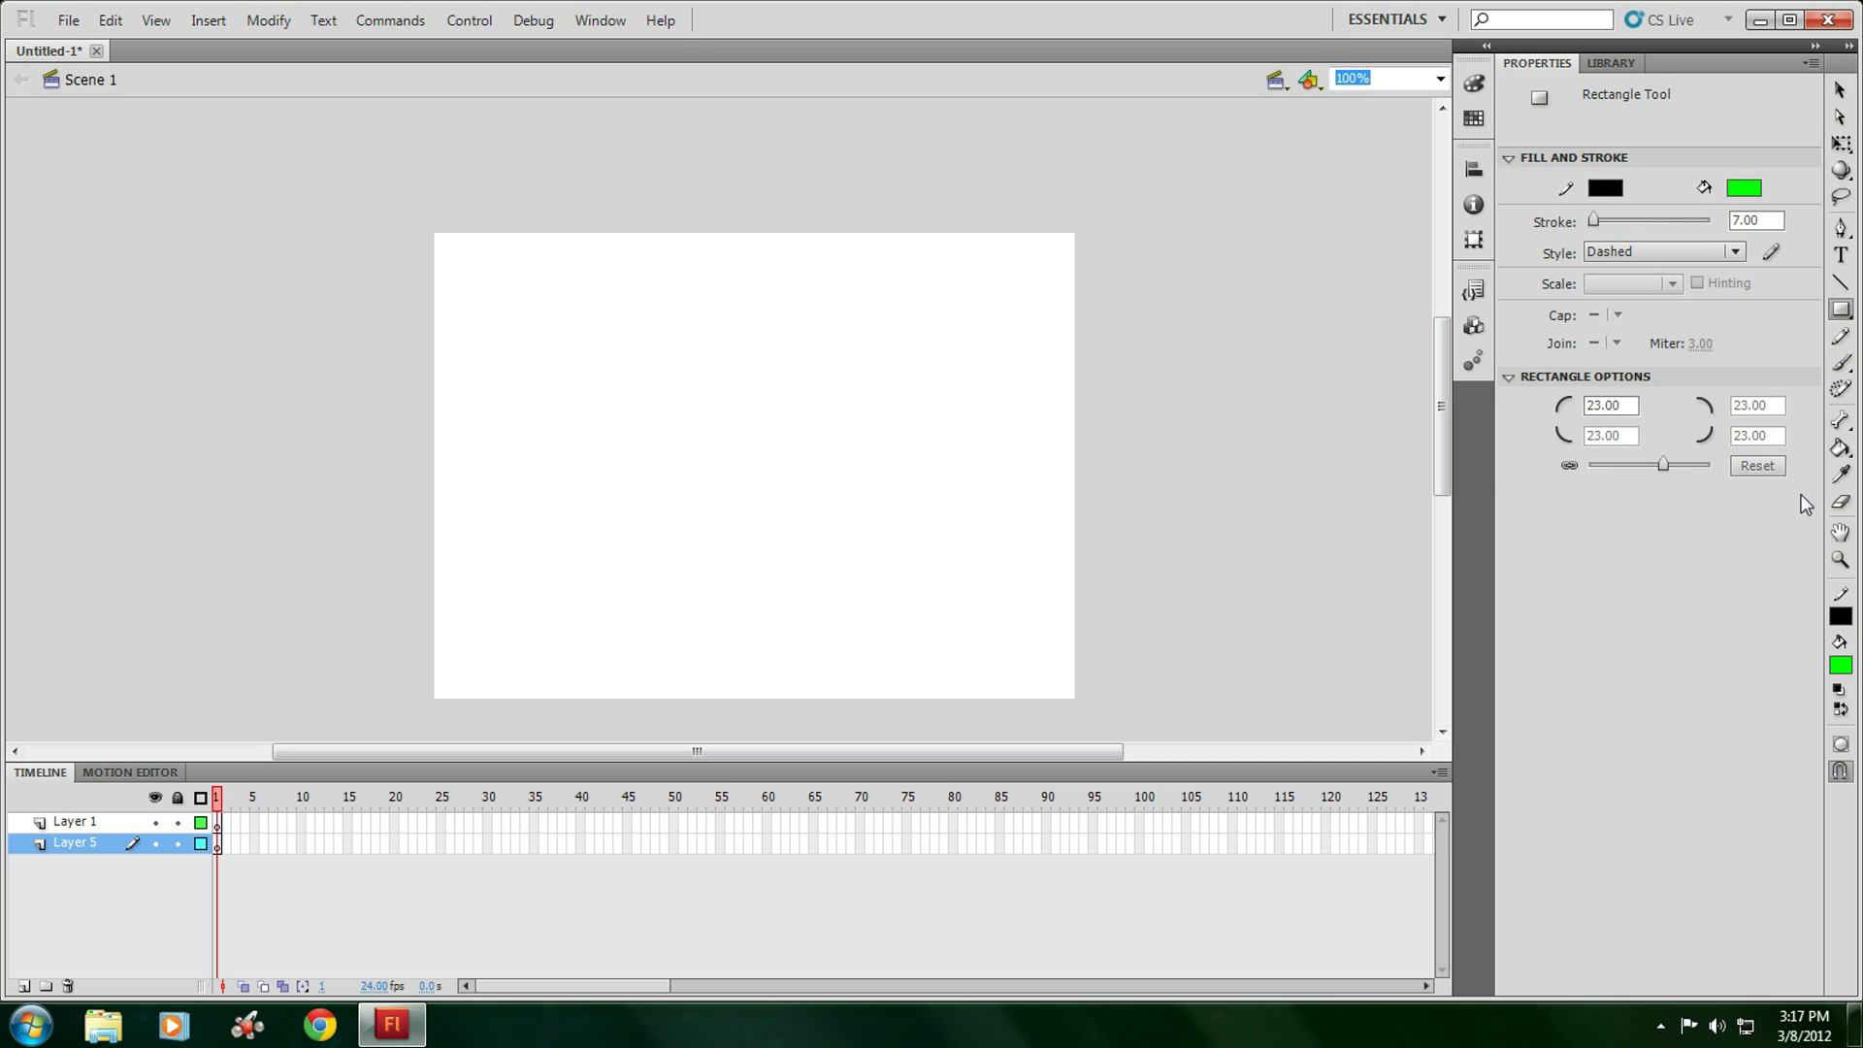
# Try a rectangle with inward-curved corners using a corner radius of -50.00 and undo it.
pyautogui.moveTo(1661, 466); pyautogui.dragTo(1619, 468)
pyautogui.moveTo(990, 559); pyautogui.dragTo(683, 322)
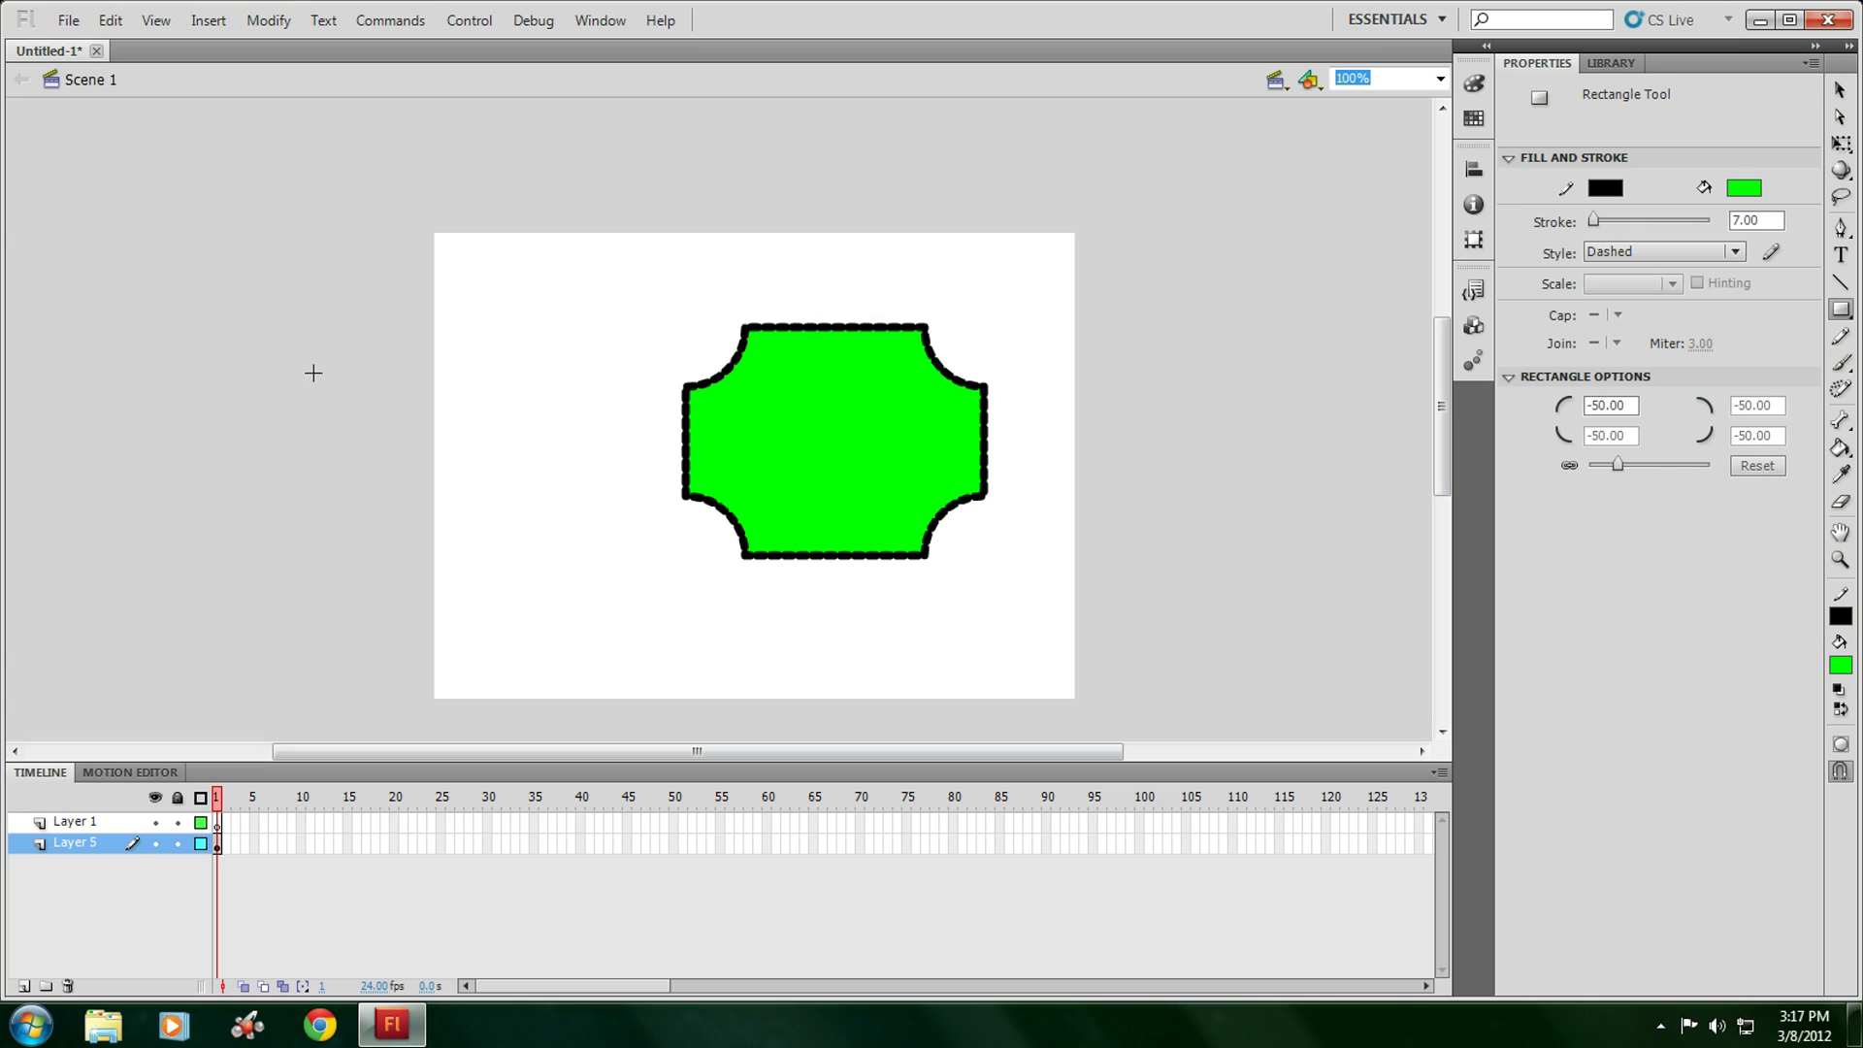
pyautogui.hotkey('ctrl', 'z')
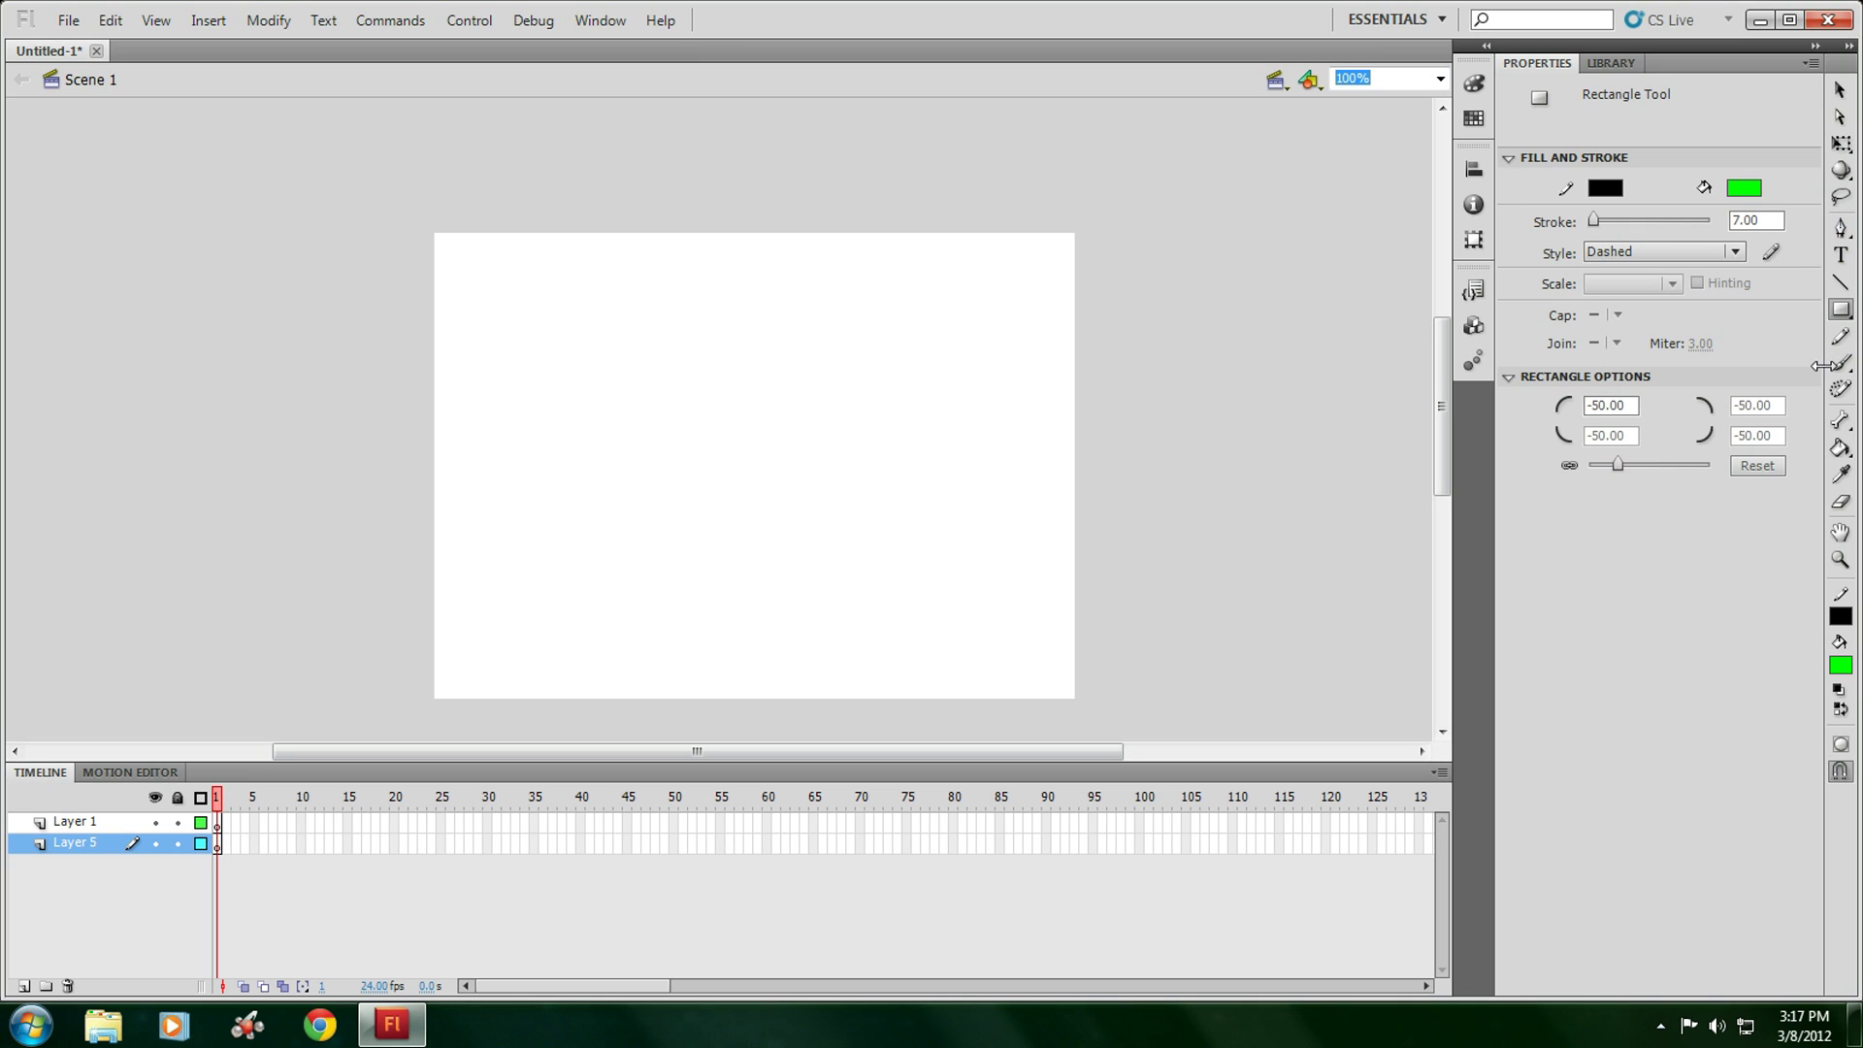
# Set the Rectangle tool to a blue fill and a 2.00 stroke, and bring the corner radius back towards zero.
pyautogui.click(1598, 64)
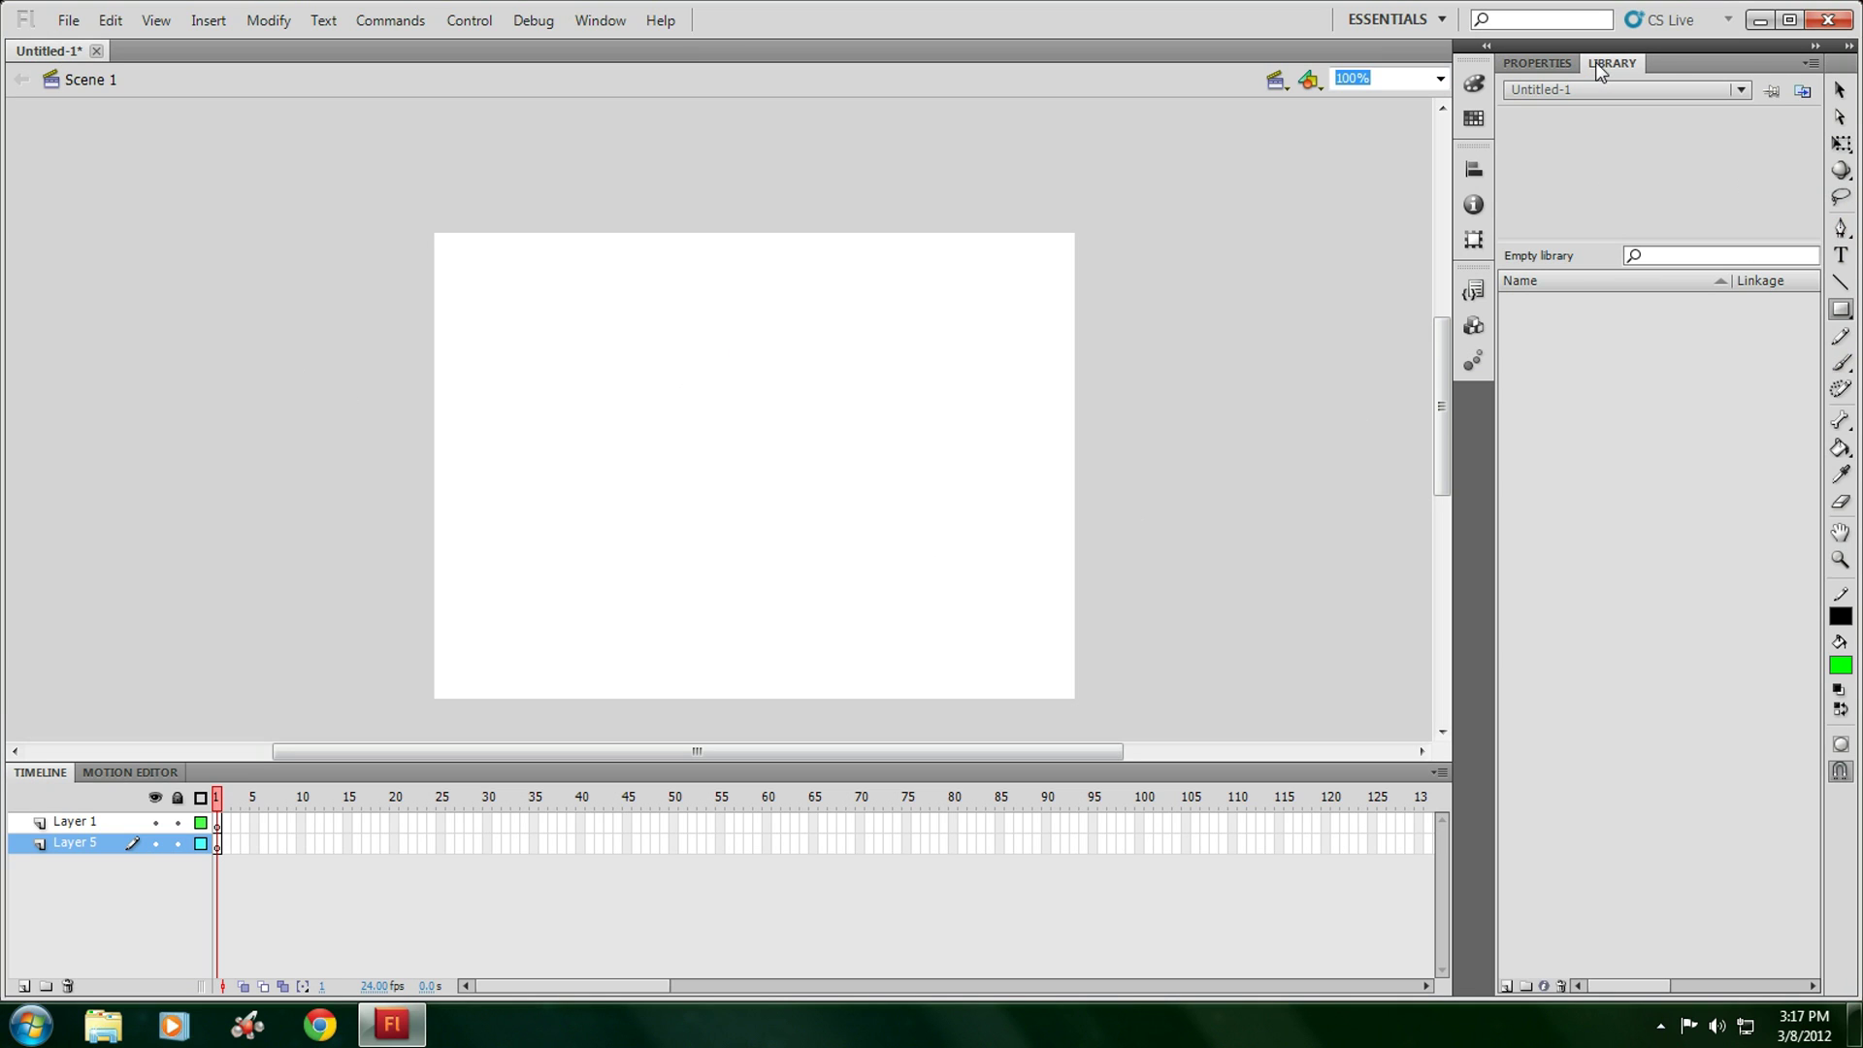
pyautogui.click(1535, 61)
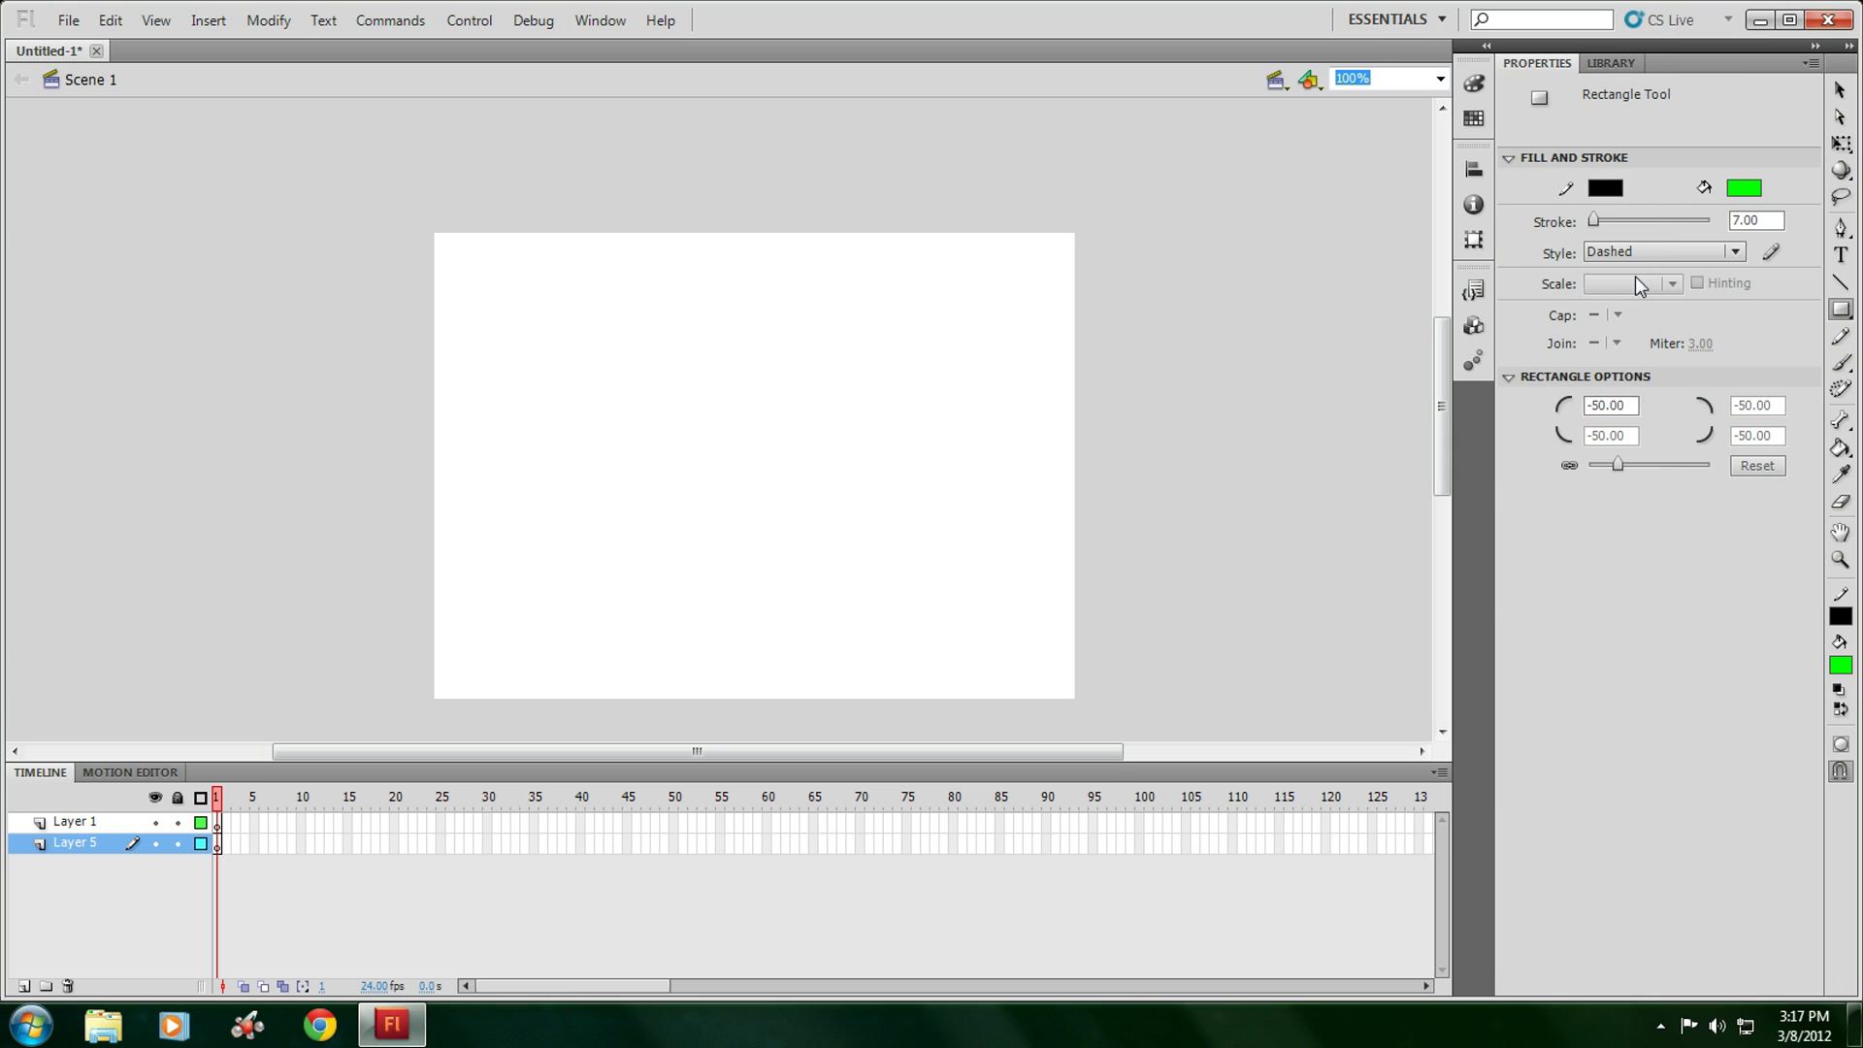
pyautogui.click(1744, 187)
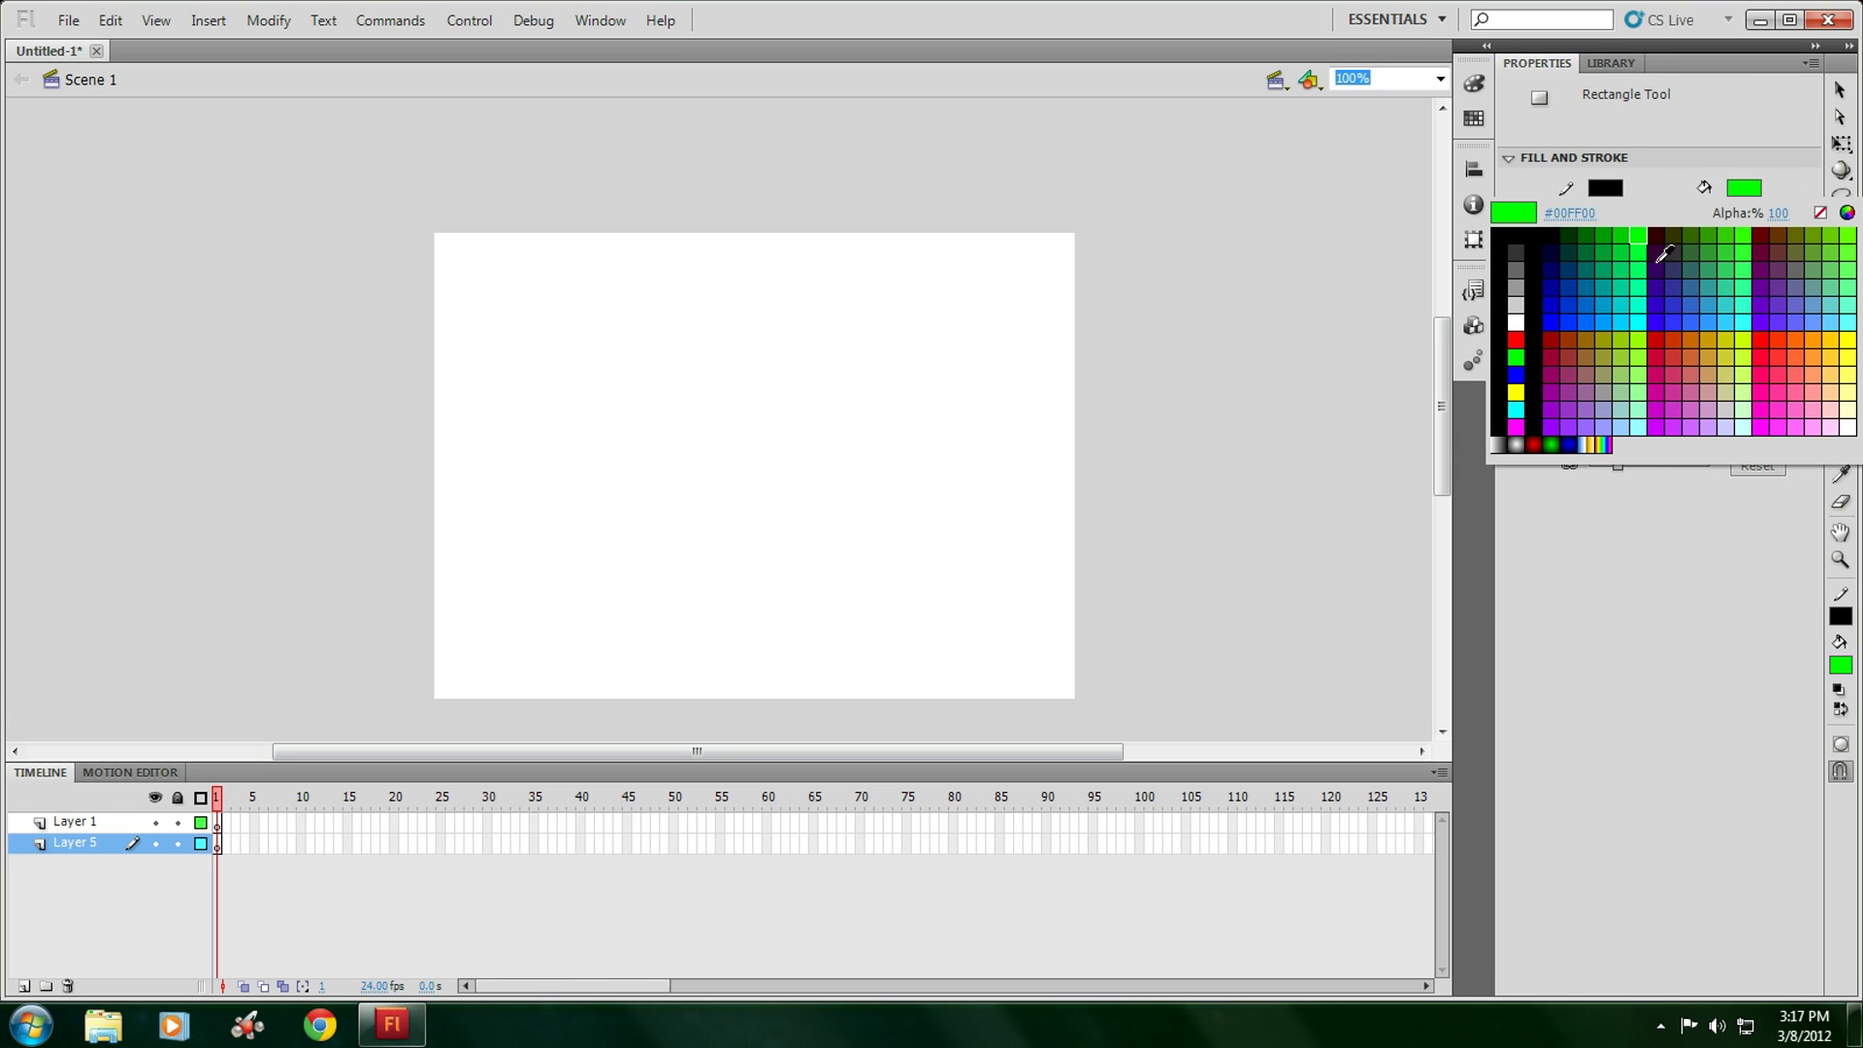
pyautogui.click(1603, 322)
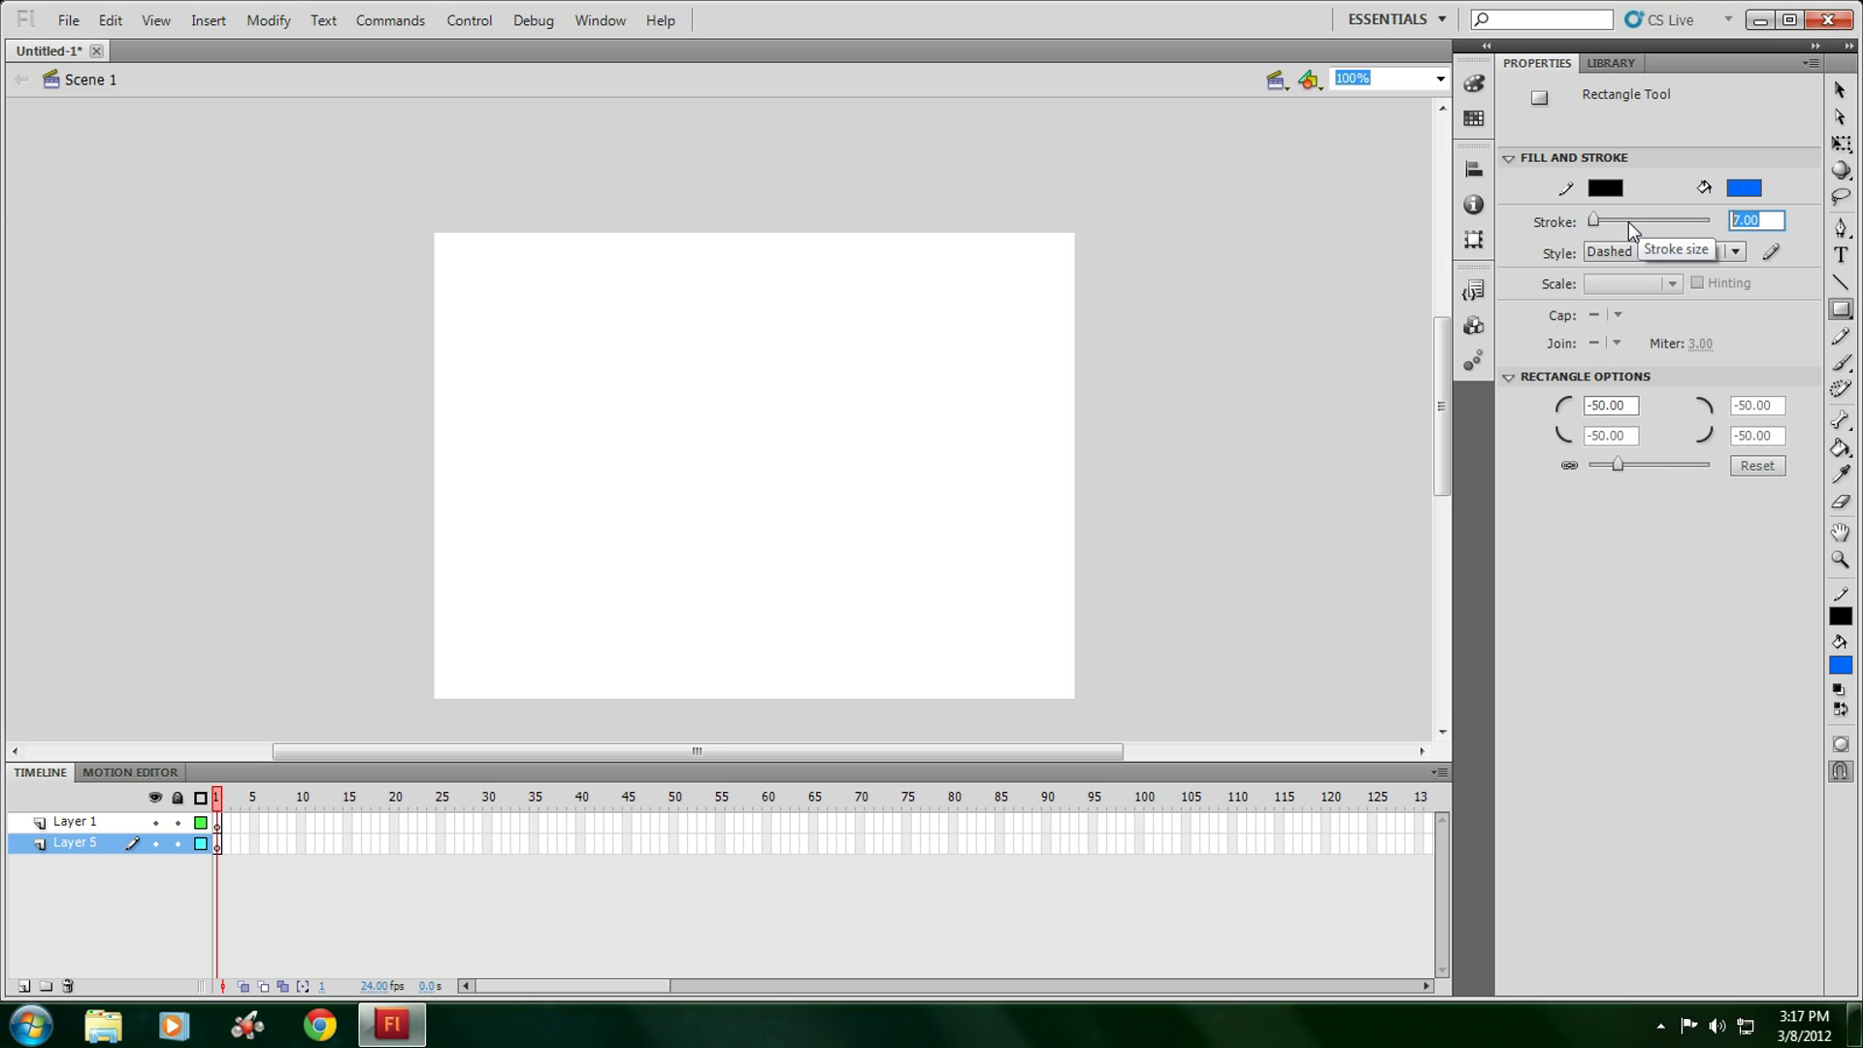
pyautogui.moveTo(1594, 220); pyautogui.dragTo(1590, 220)
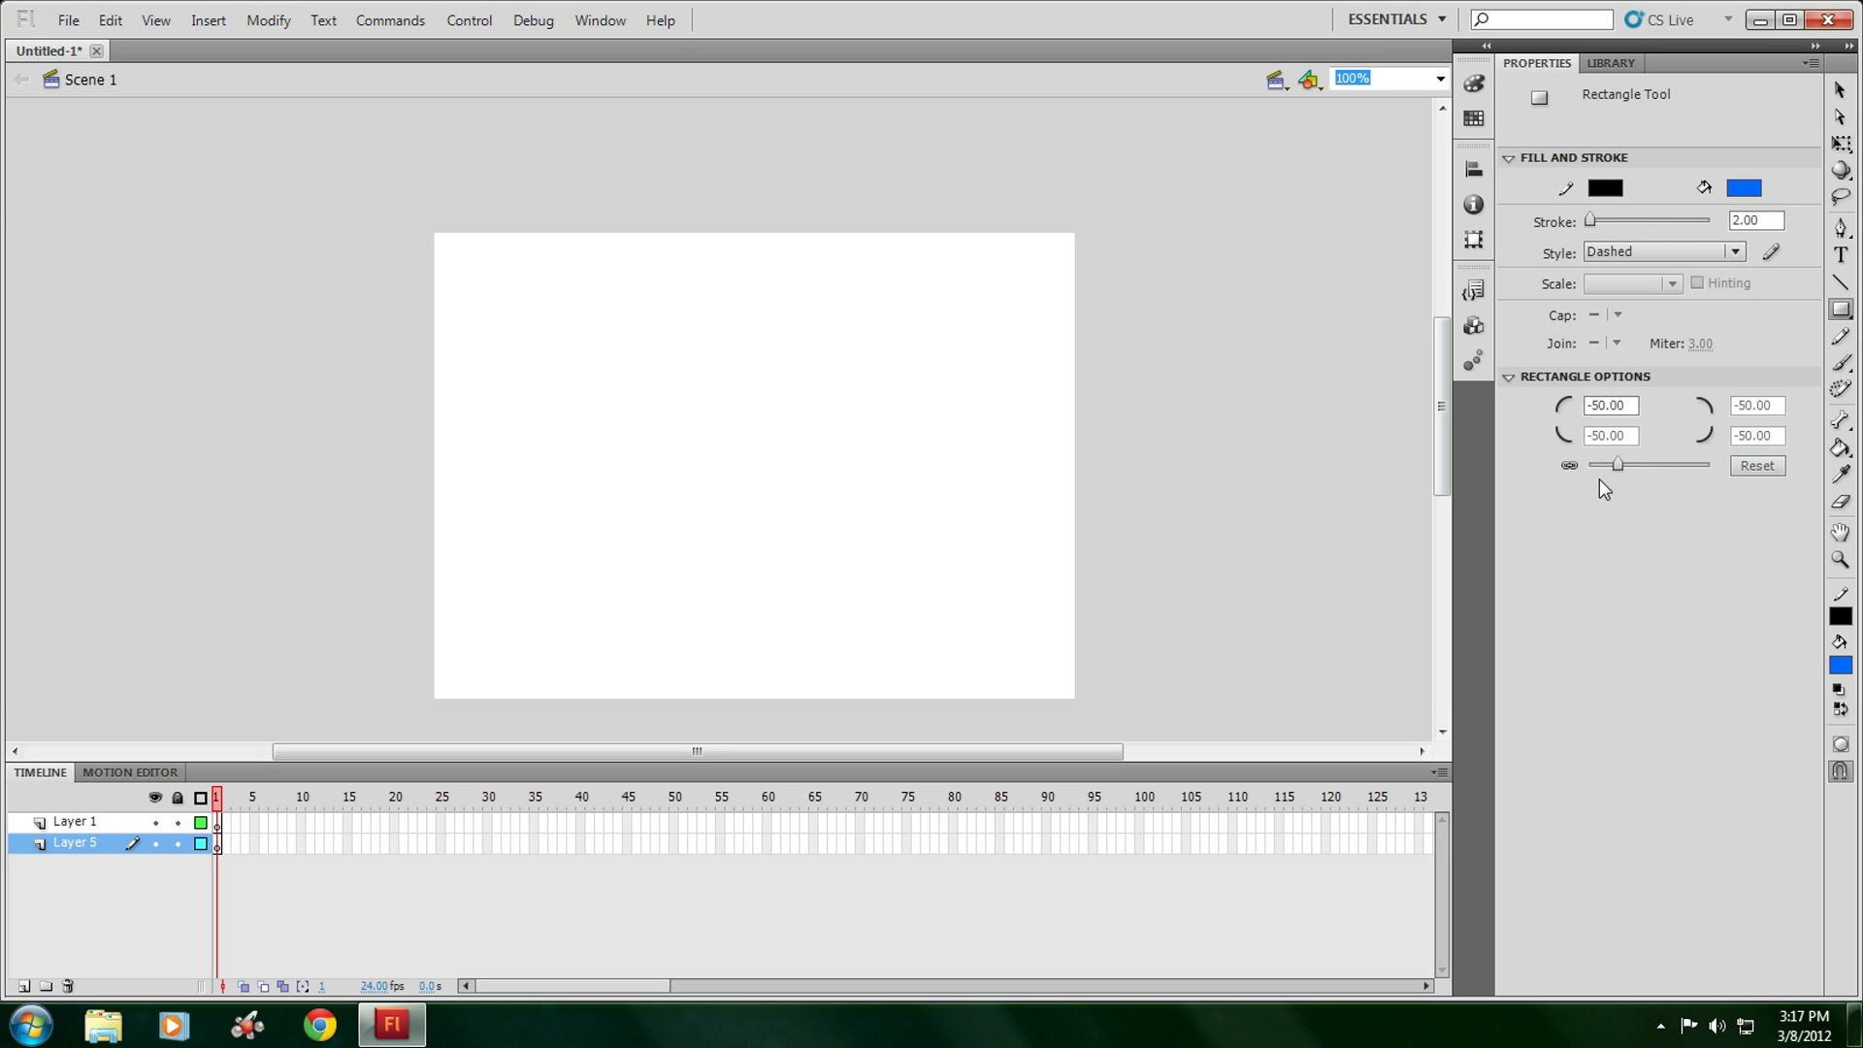
pyautogui.moveTo(1626, 475); pyautogui.dragTo(1650, 476)
# Draw a blue circle about 87 px wide with the Oval tool, slightly below and right of the stage's centre.
pyautogui.click(1850, 312)
pyautogui.click(1726, 338)
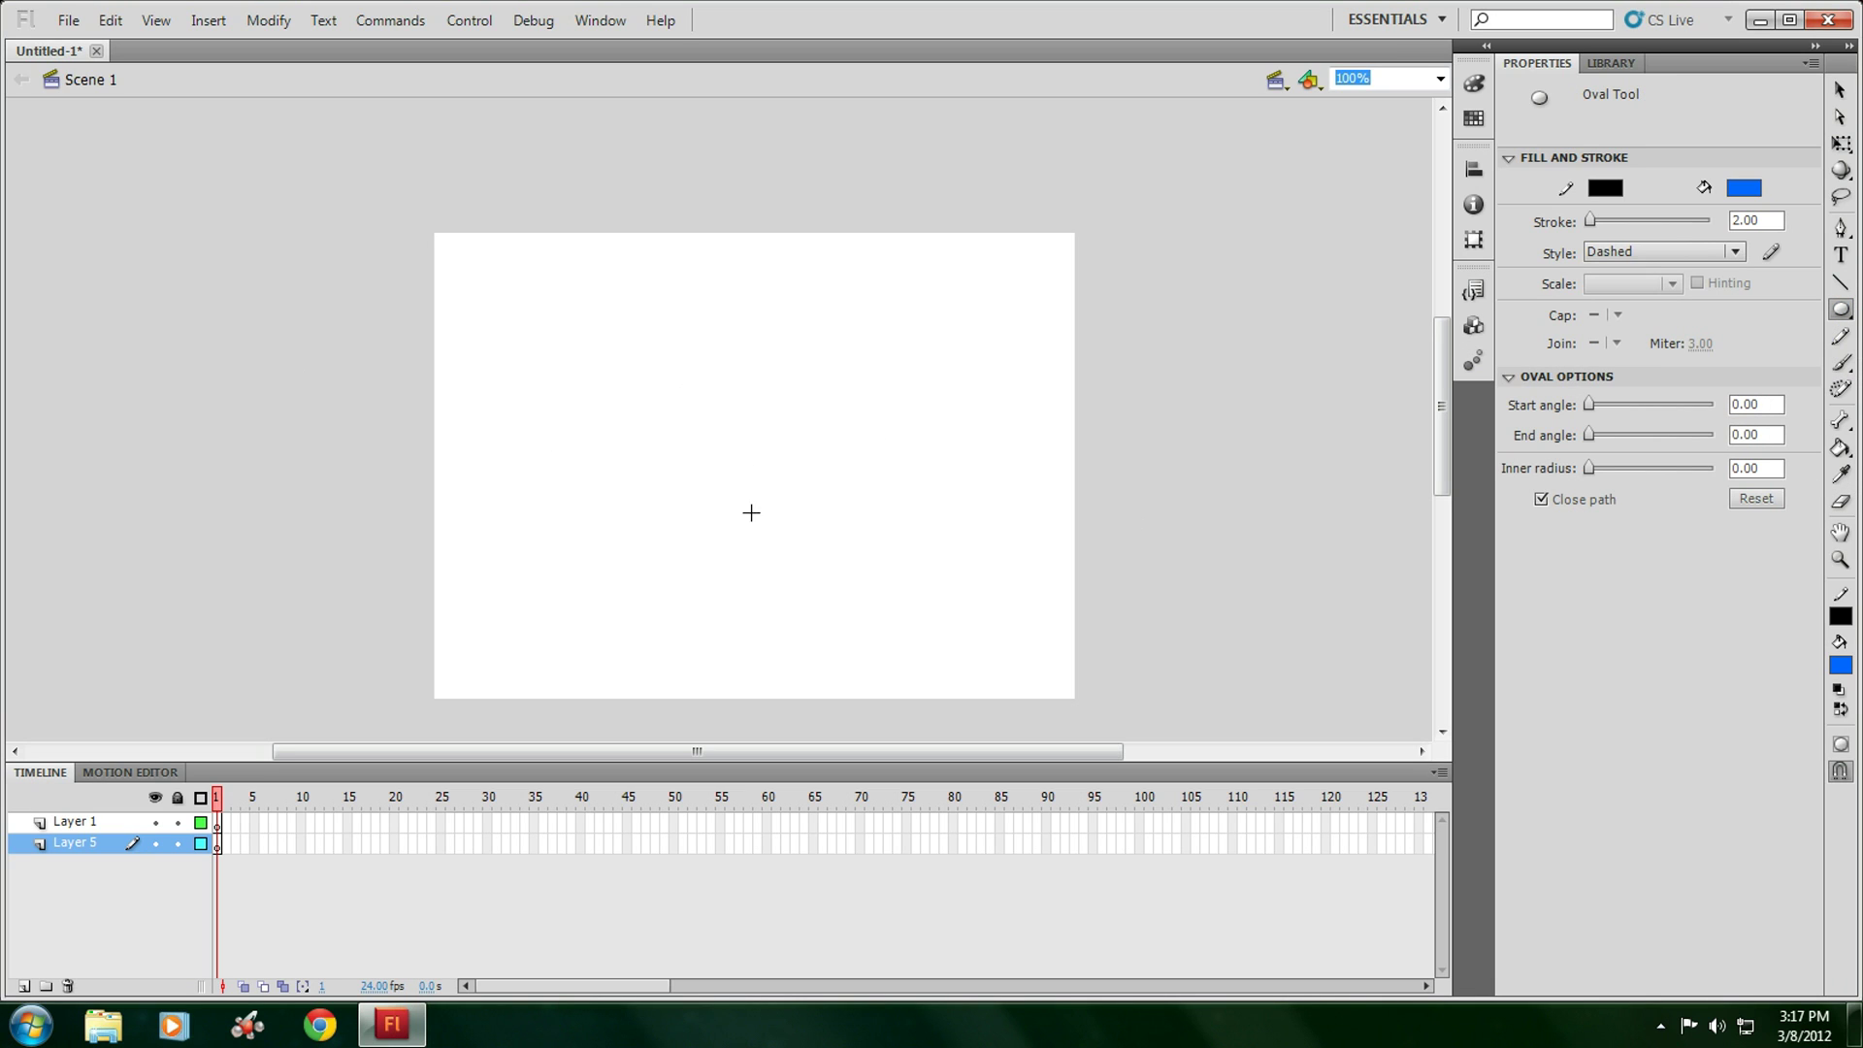
pyautogui.moveTo(850, 597)
pyautogui.mouseDown()
pyautogui.moveTo(345, 237)
pyautogui.moveTo(527, 437)
pyautogui.moveTo(754, 533)
pyautogui.moveTo(723, 510)
pyautogui.moveTo(748, 520)
pyautogui.moveTo(746, 496)
pyautogui.mouseUp()
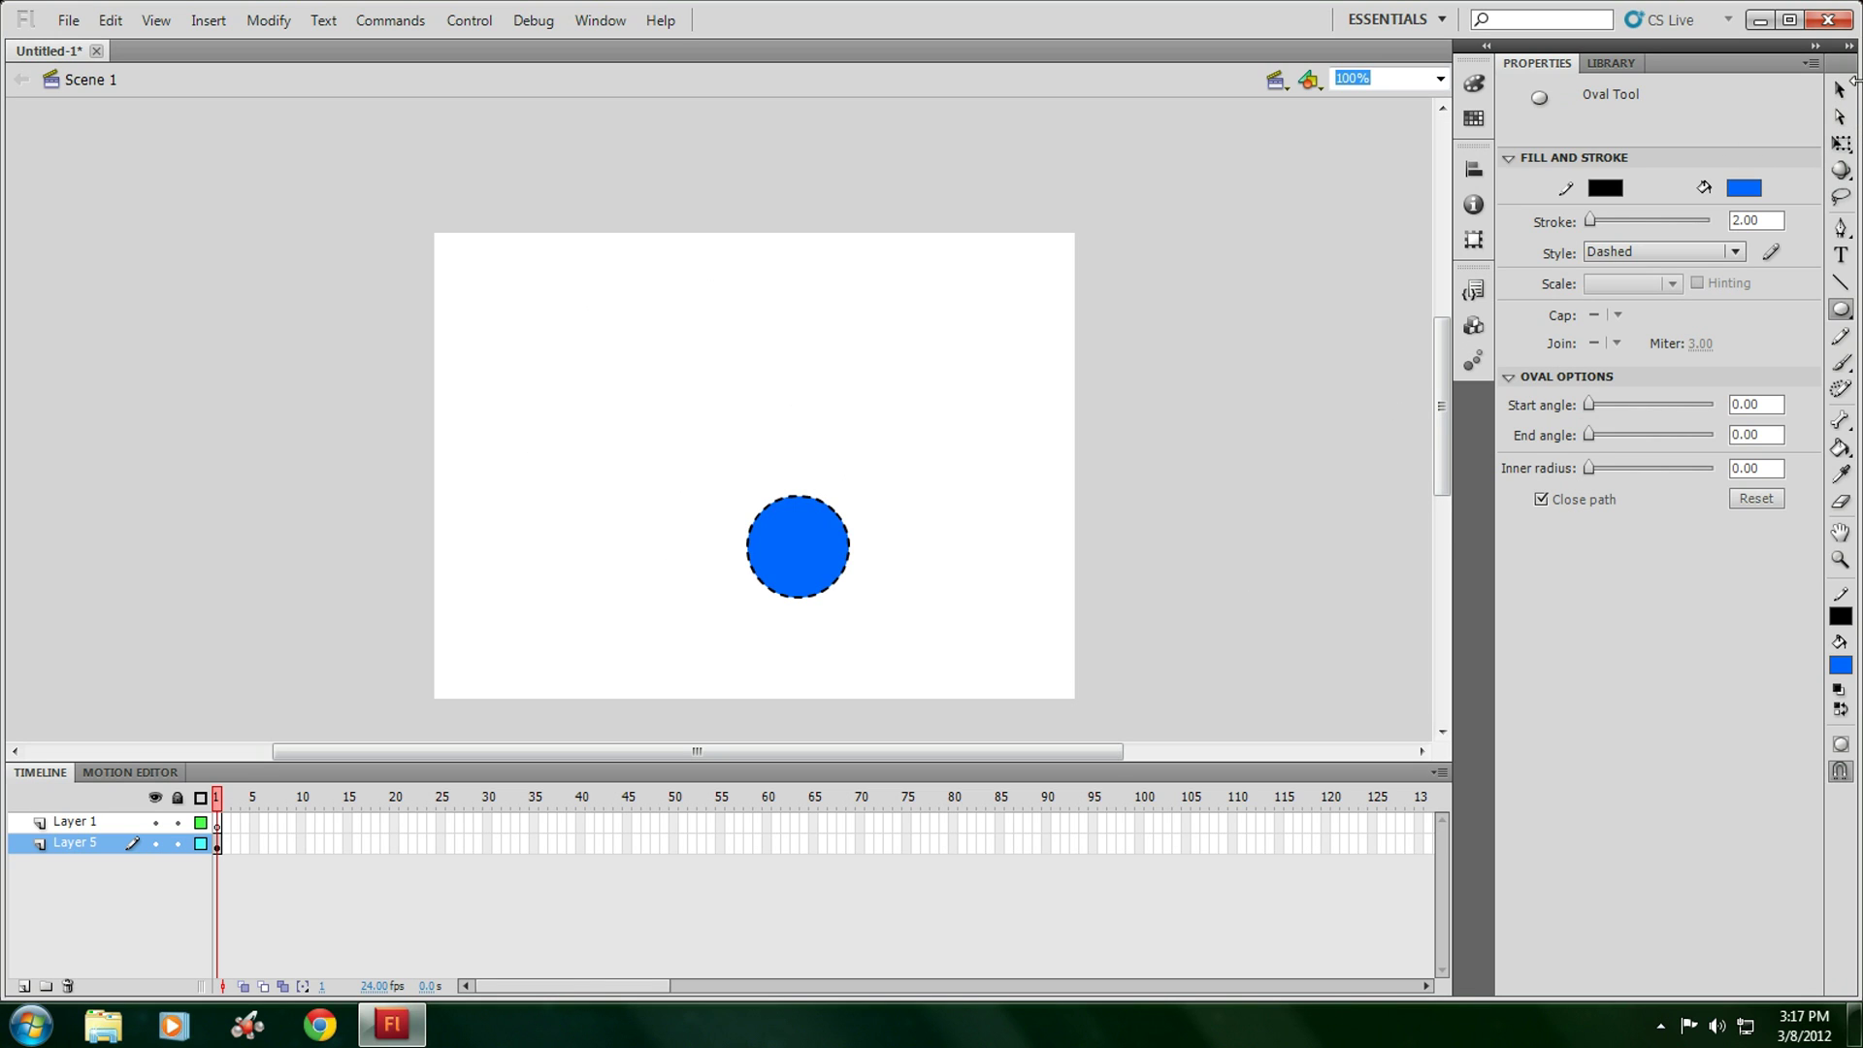
# Change the whole circle's stroke style to Hairline.
pyautogui.click(1840, 89)
pyautogui.moveTo(945, 689); pyautogui.dragTo(542, 370)
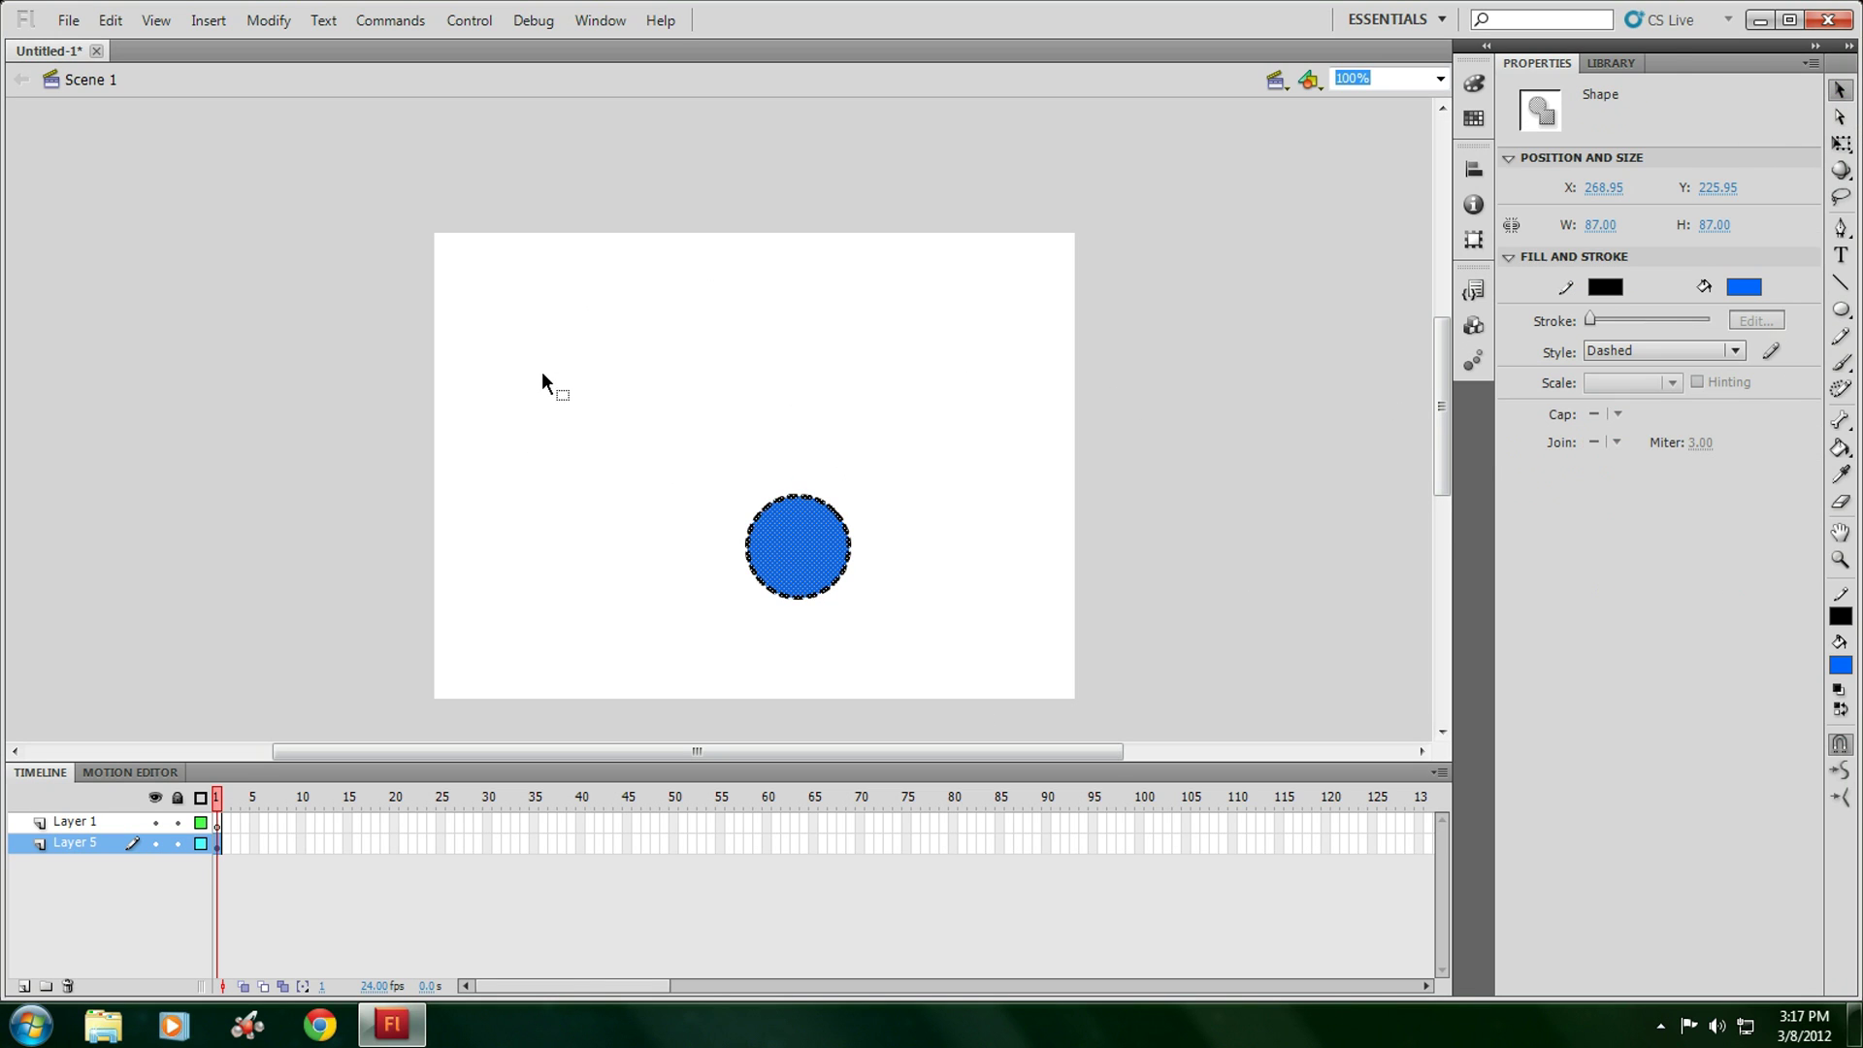
pyautogui.click(1698, 349)
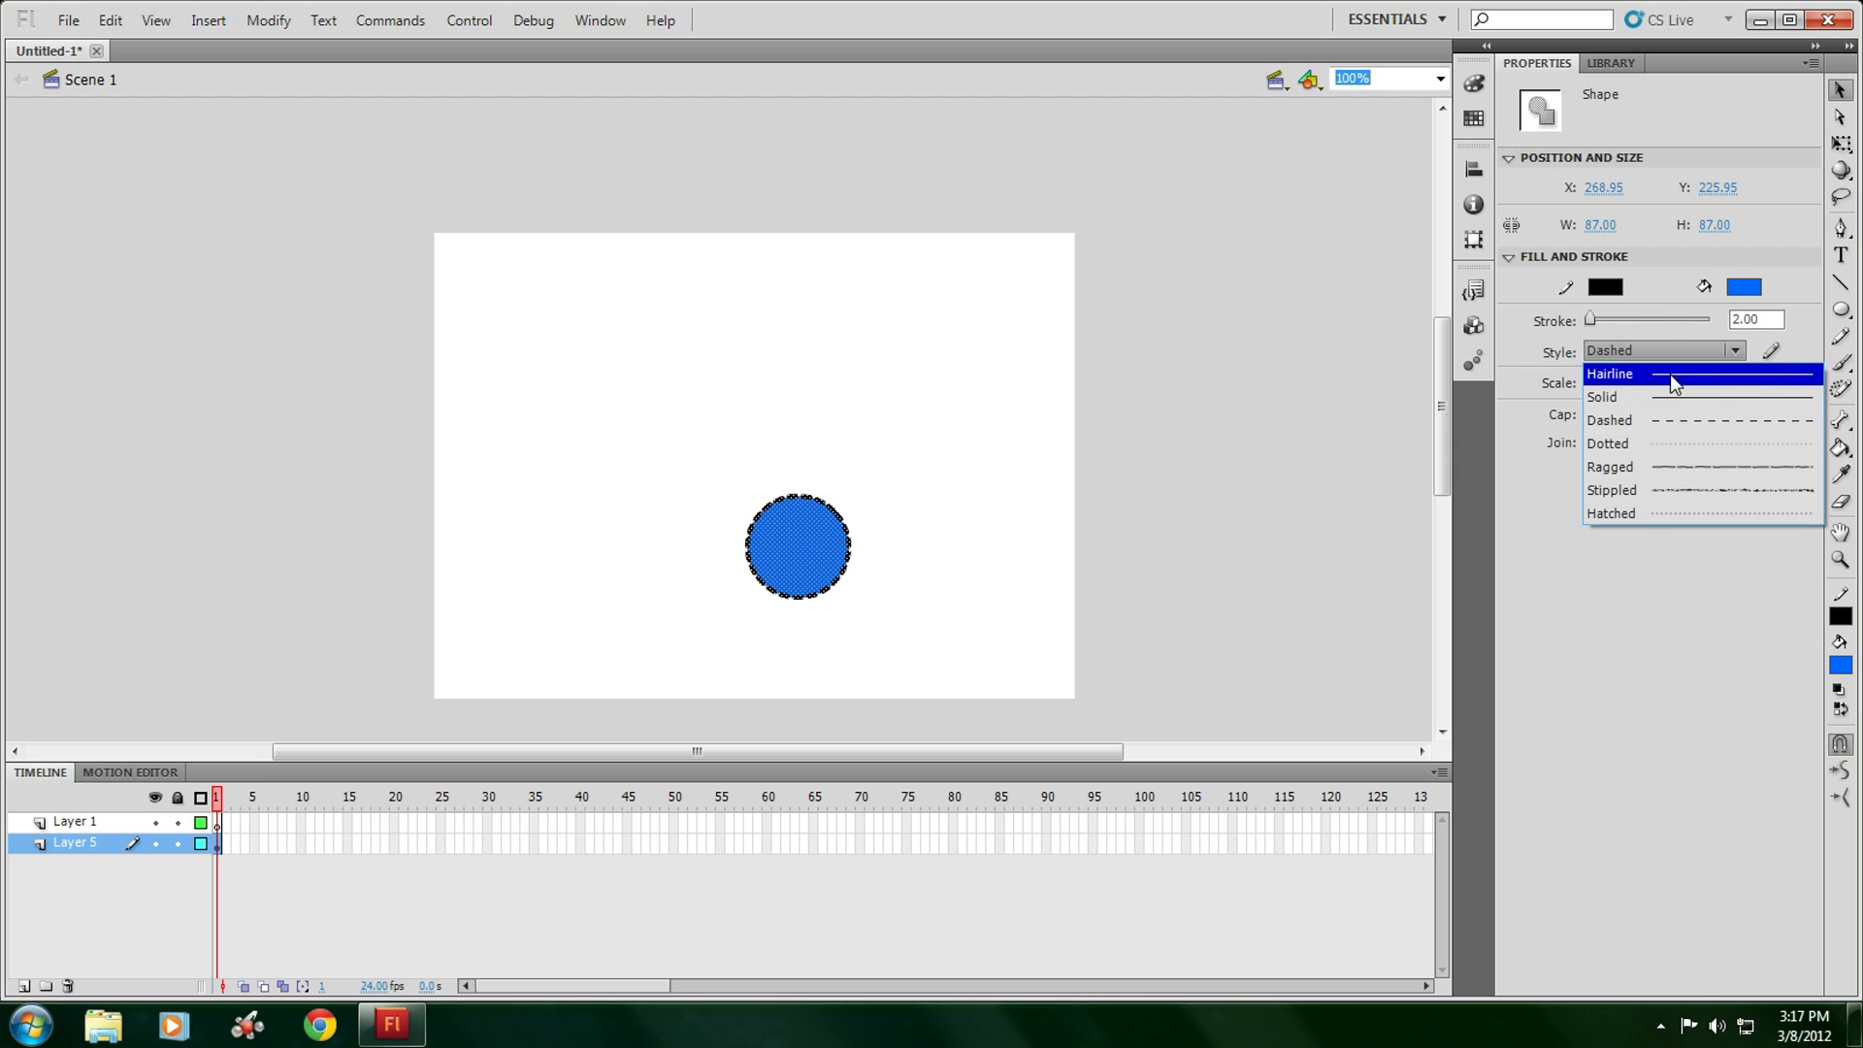
pyautogui.click(1669, 374)
pyautogui.click(1139, 422)
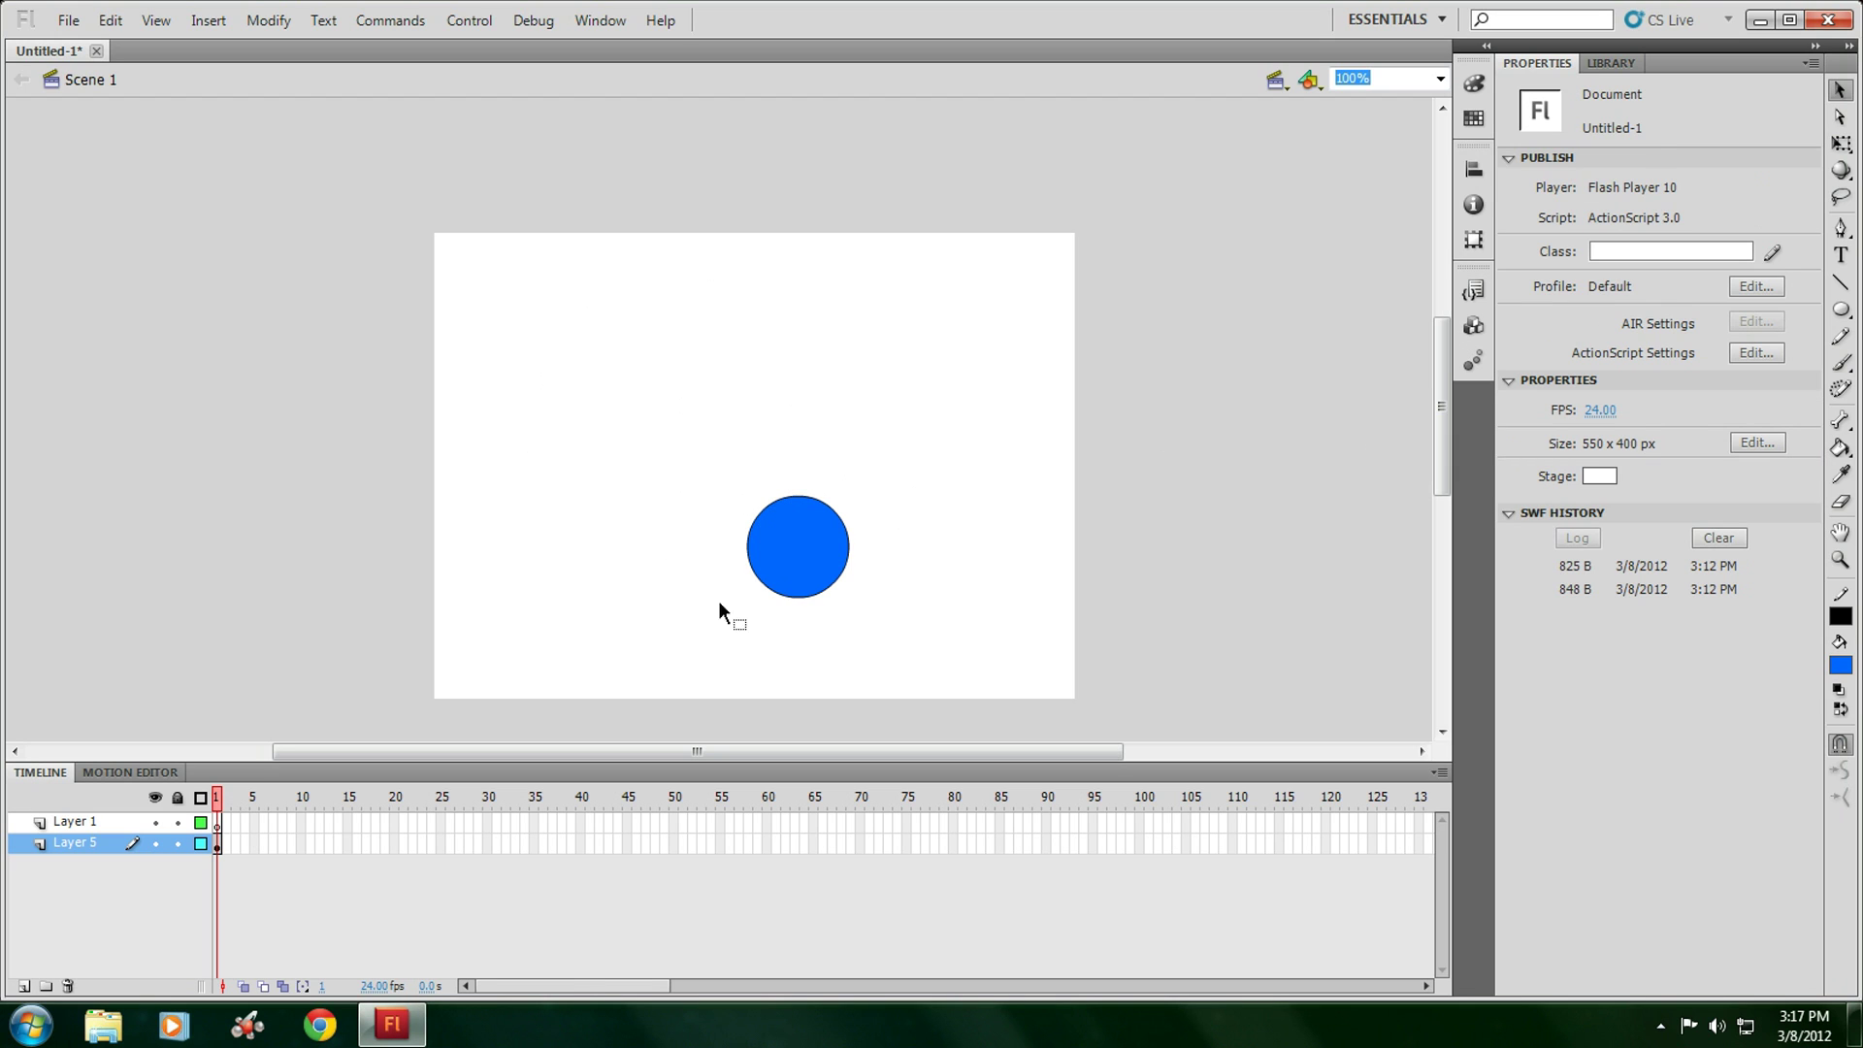
# Give the whole circle a Solid stroke with a size of 2.
pyautogui.moveTo(718, 609); pyautogui.dragTo(873, 477)
pyautogui.click(1735, 350)
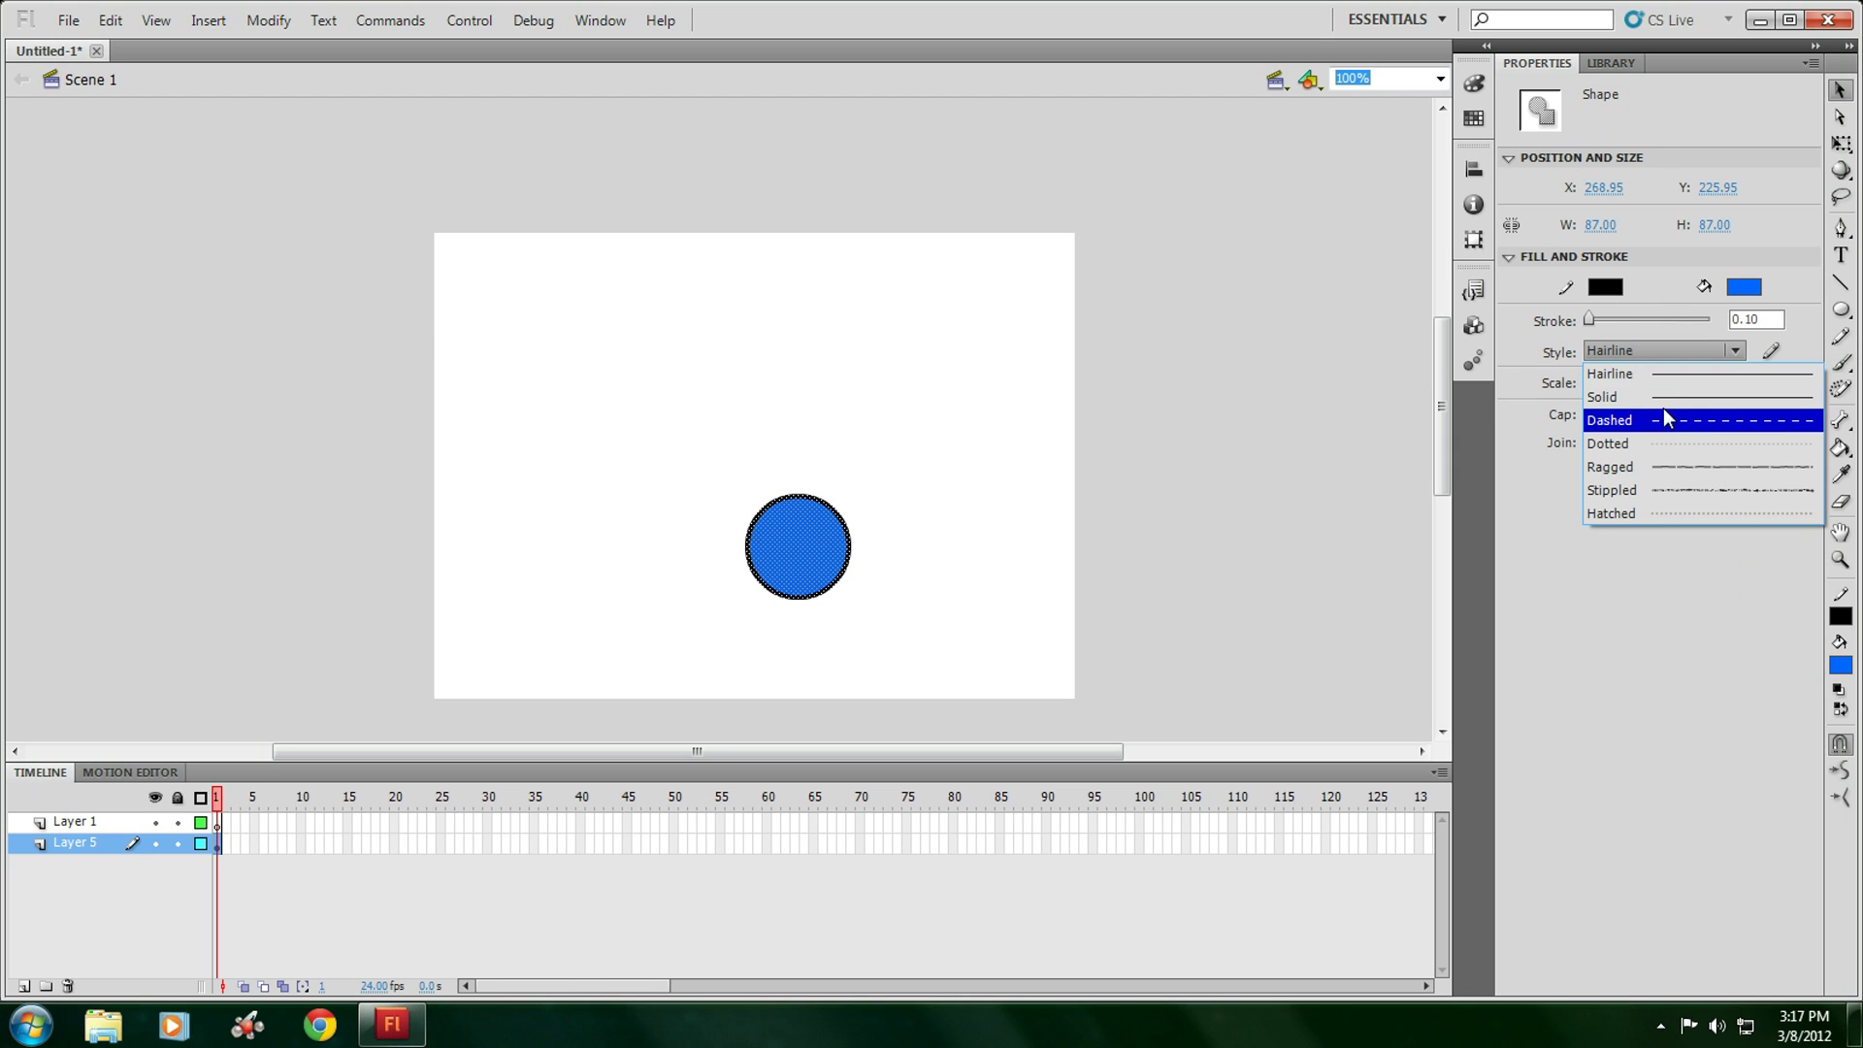
pyautogui.click(1663, 396)
pyautogui.click(988, 389)
pyautogui.click(837, 592)
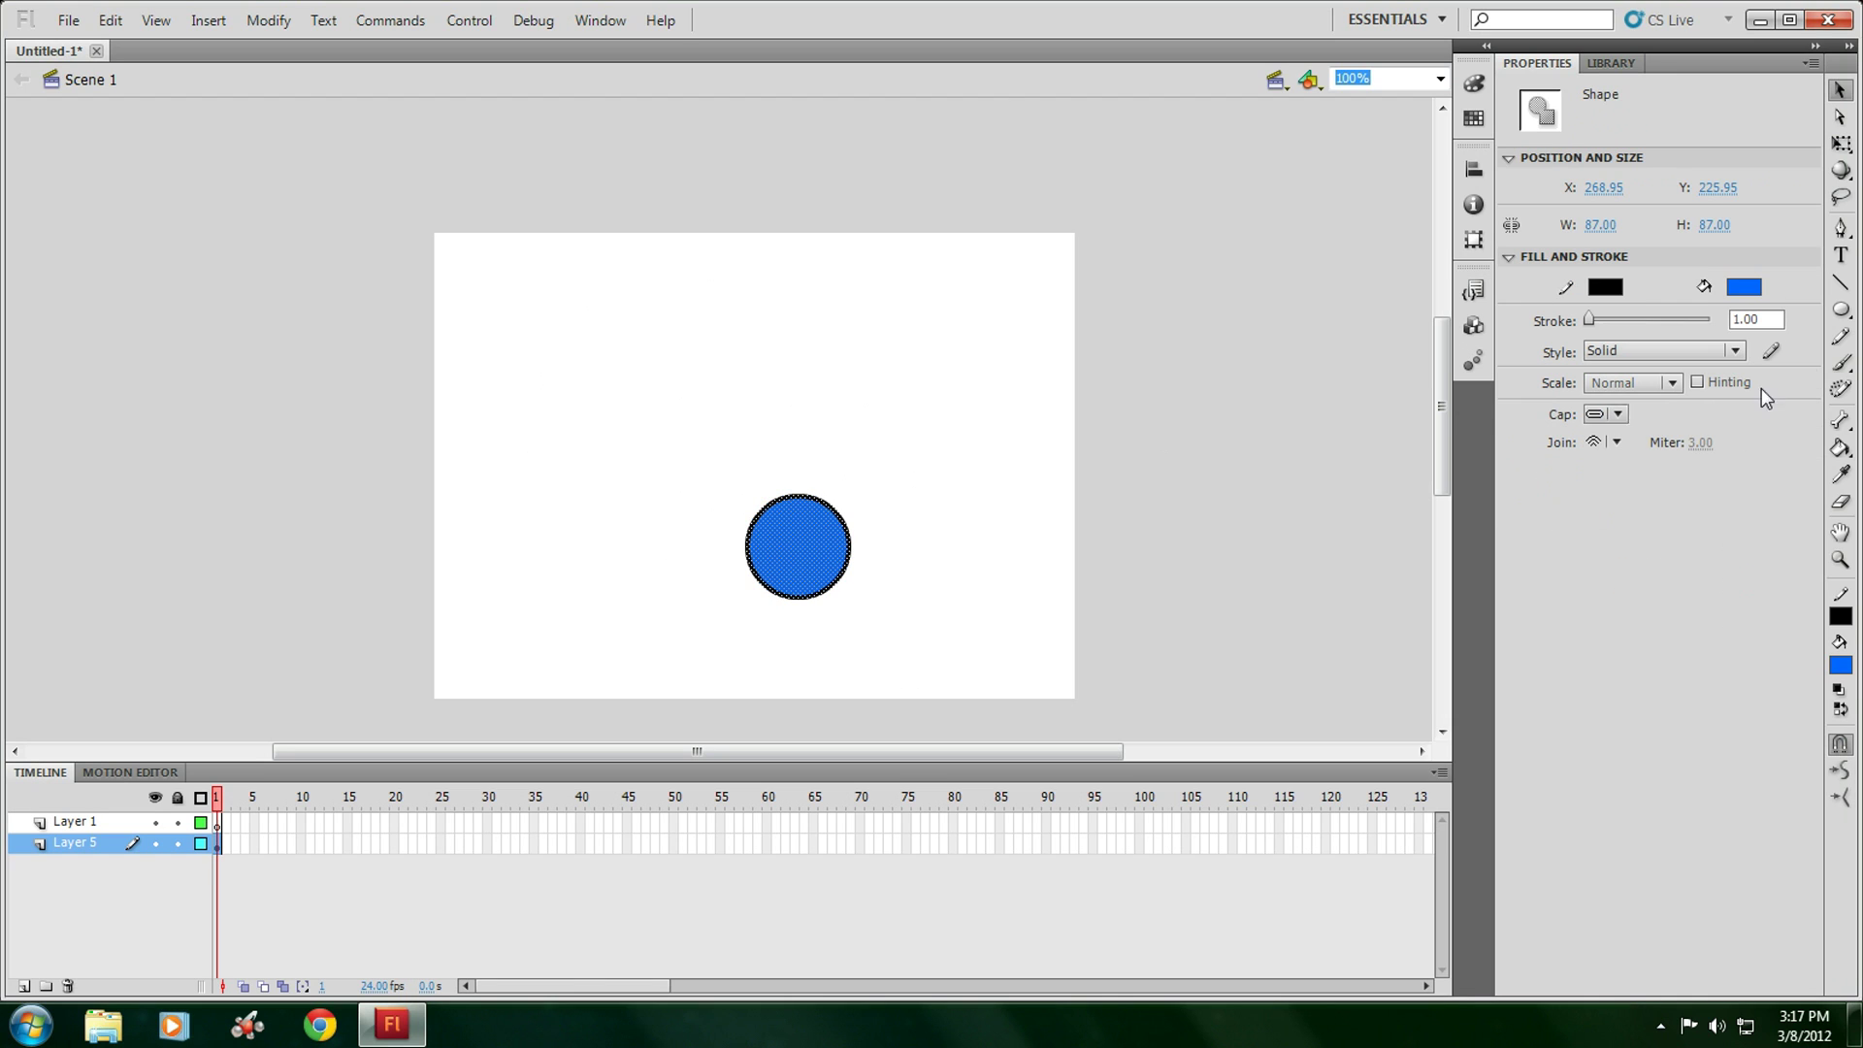
pyautogui.click(1757, 319)
pyautogui.write('2')
pyautogui.press('Return')
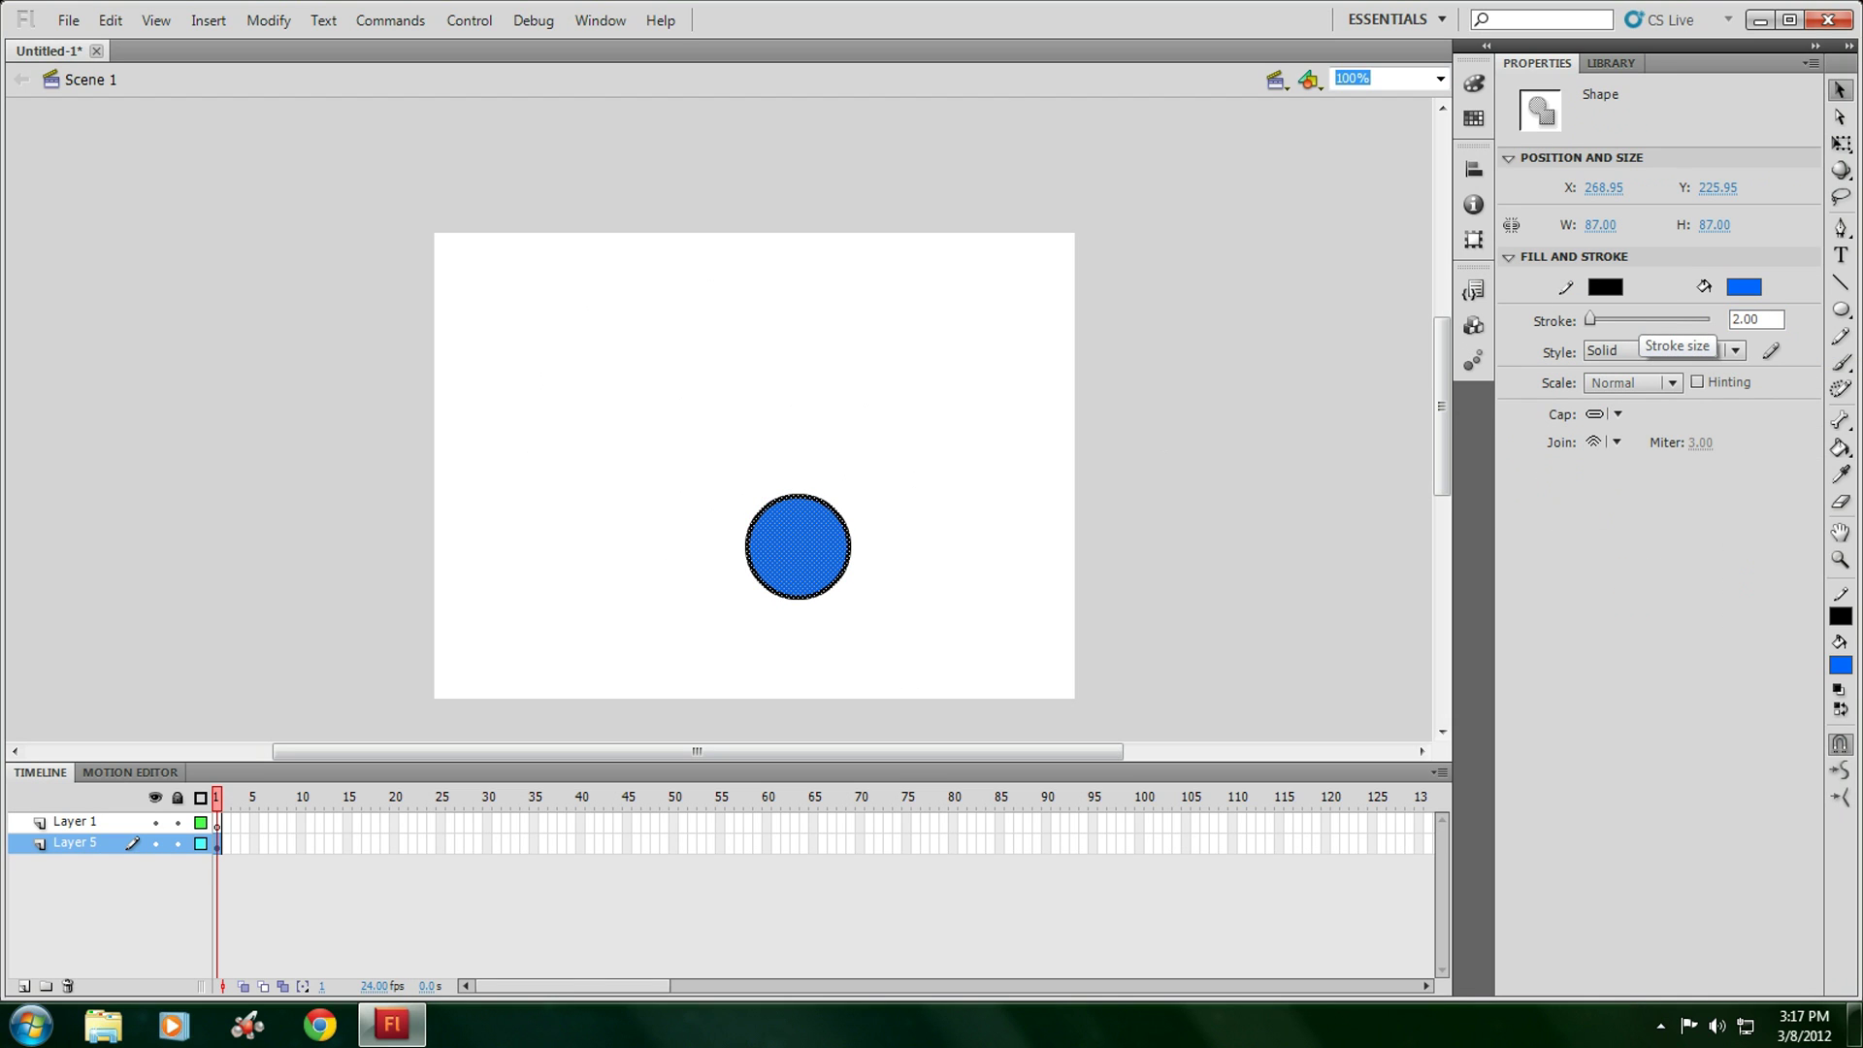
pyautogui.click(924, 507)
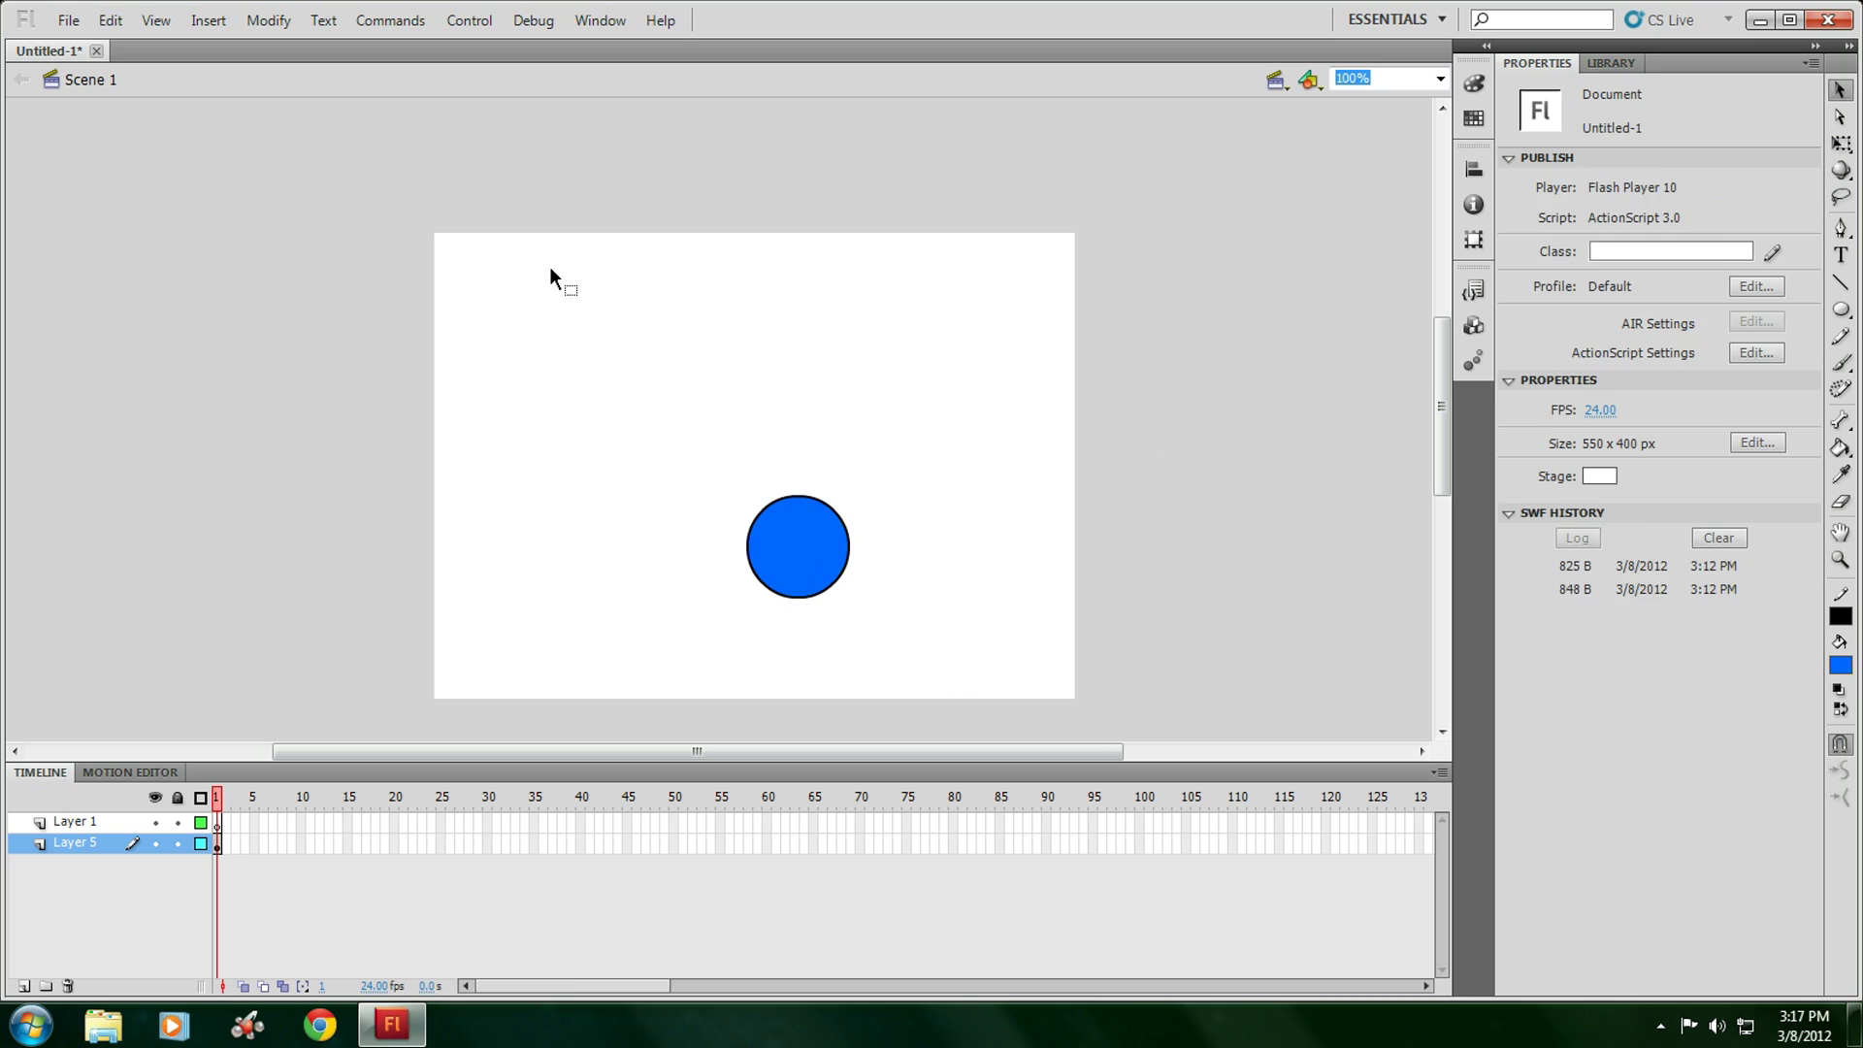
# Select only the lower half of the circle.
pyautogui.click(805, 529)
pyautogui.click(986, 673)
pyautogui.moveTo(951, 665); pyautogui.dragTo(668, 546)
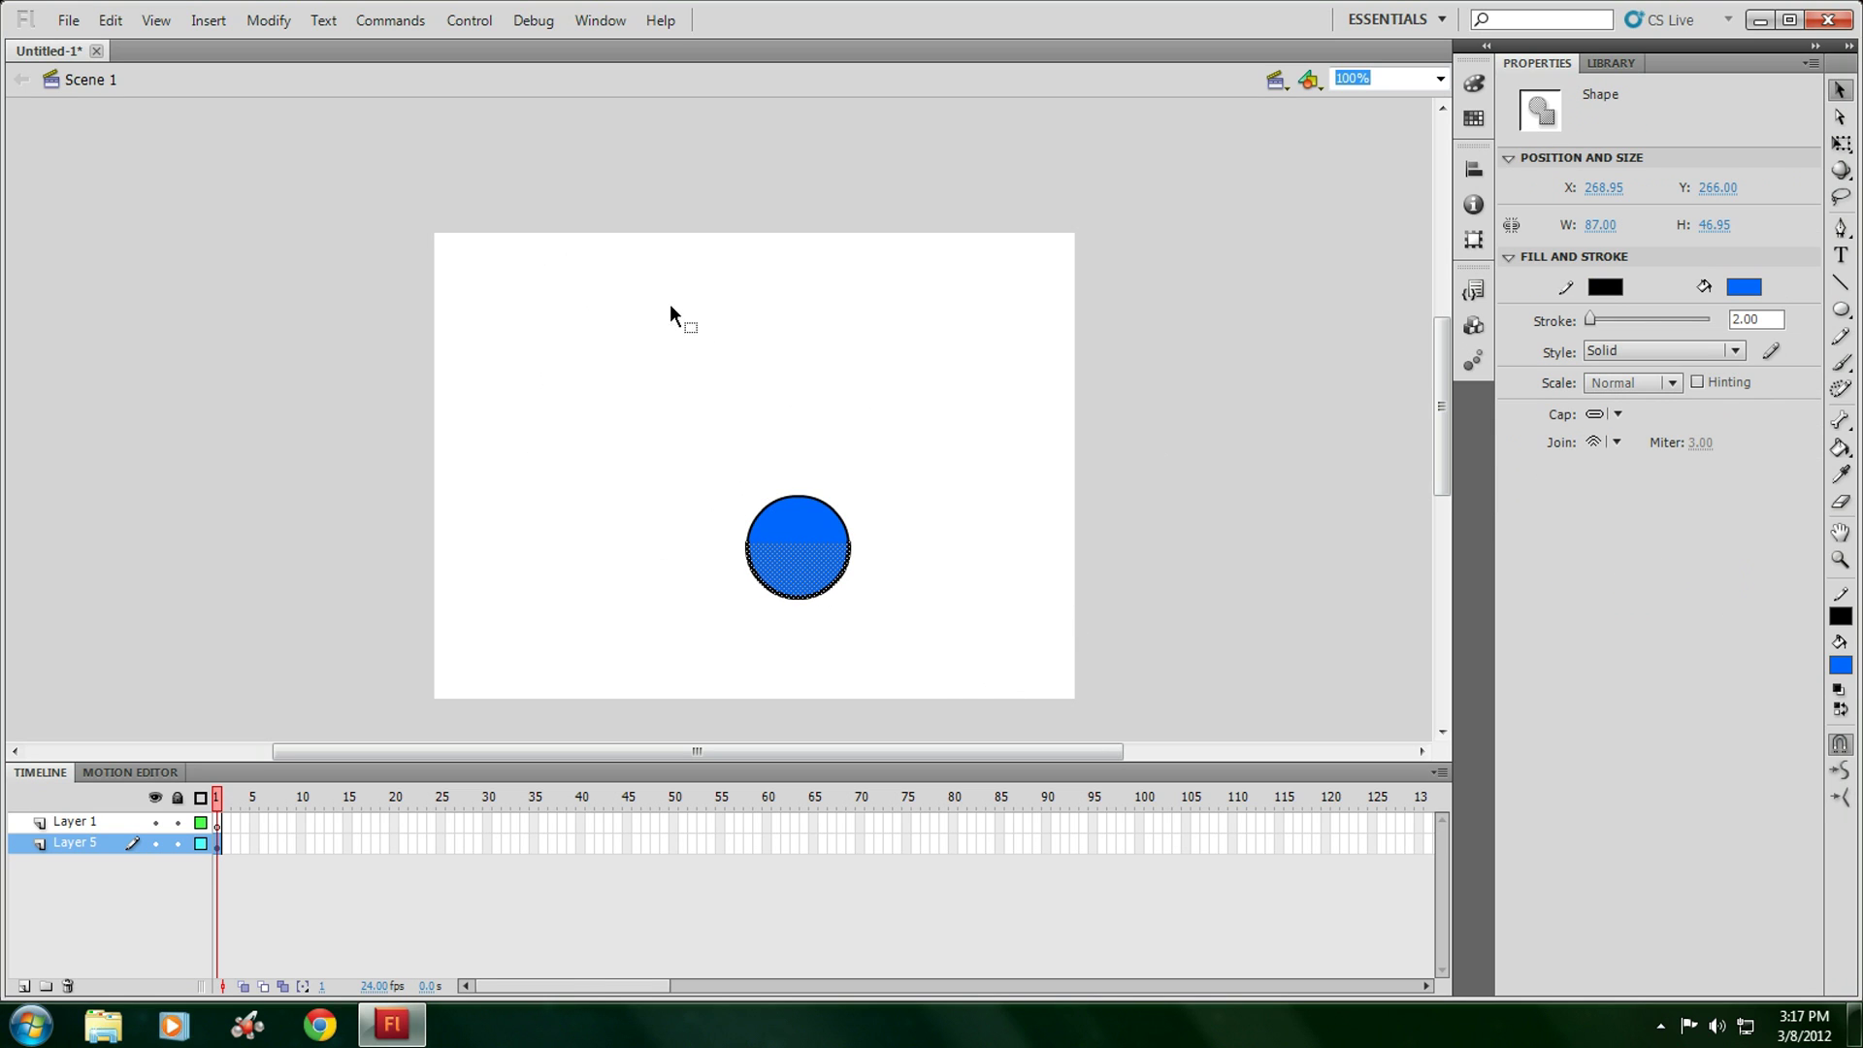
# Convert the entire circle, fill and outline, into a Movie Clip symbol named "ball" with a centred registration point.
pyautogui.hotkey('ctrl', 'a')
pyautogui.rightClick(790, 536)
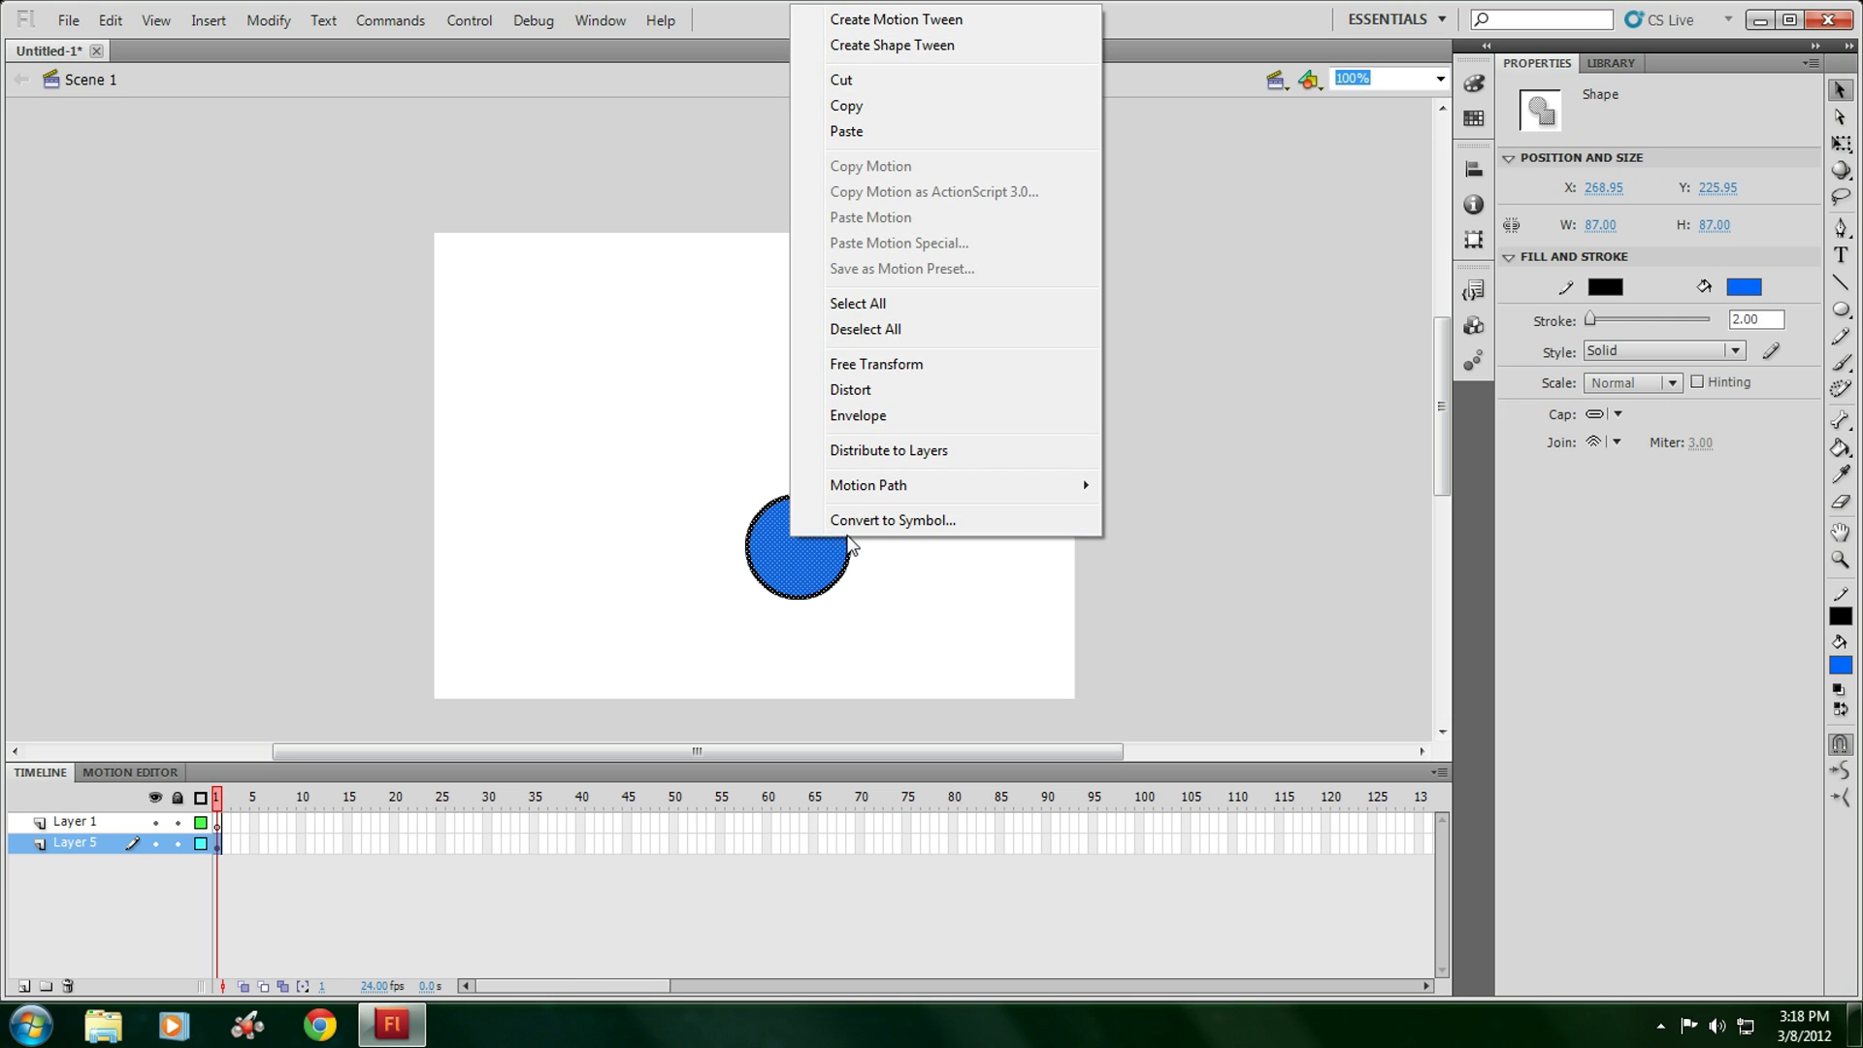
pyautogui.click(867, 520)
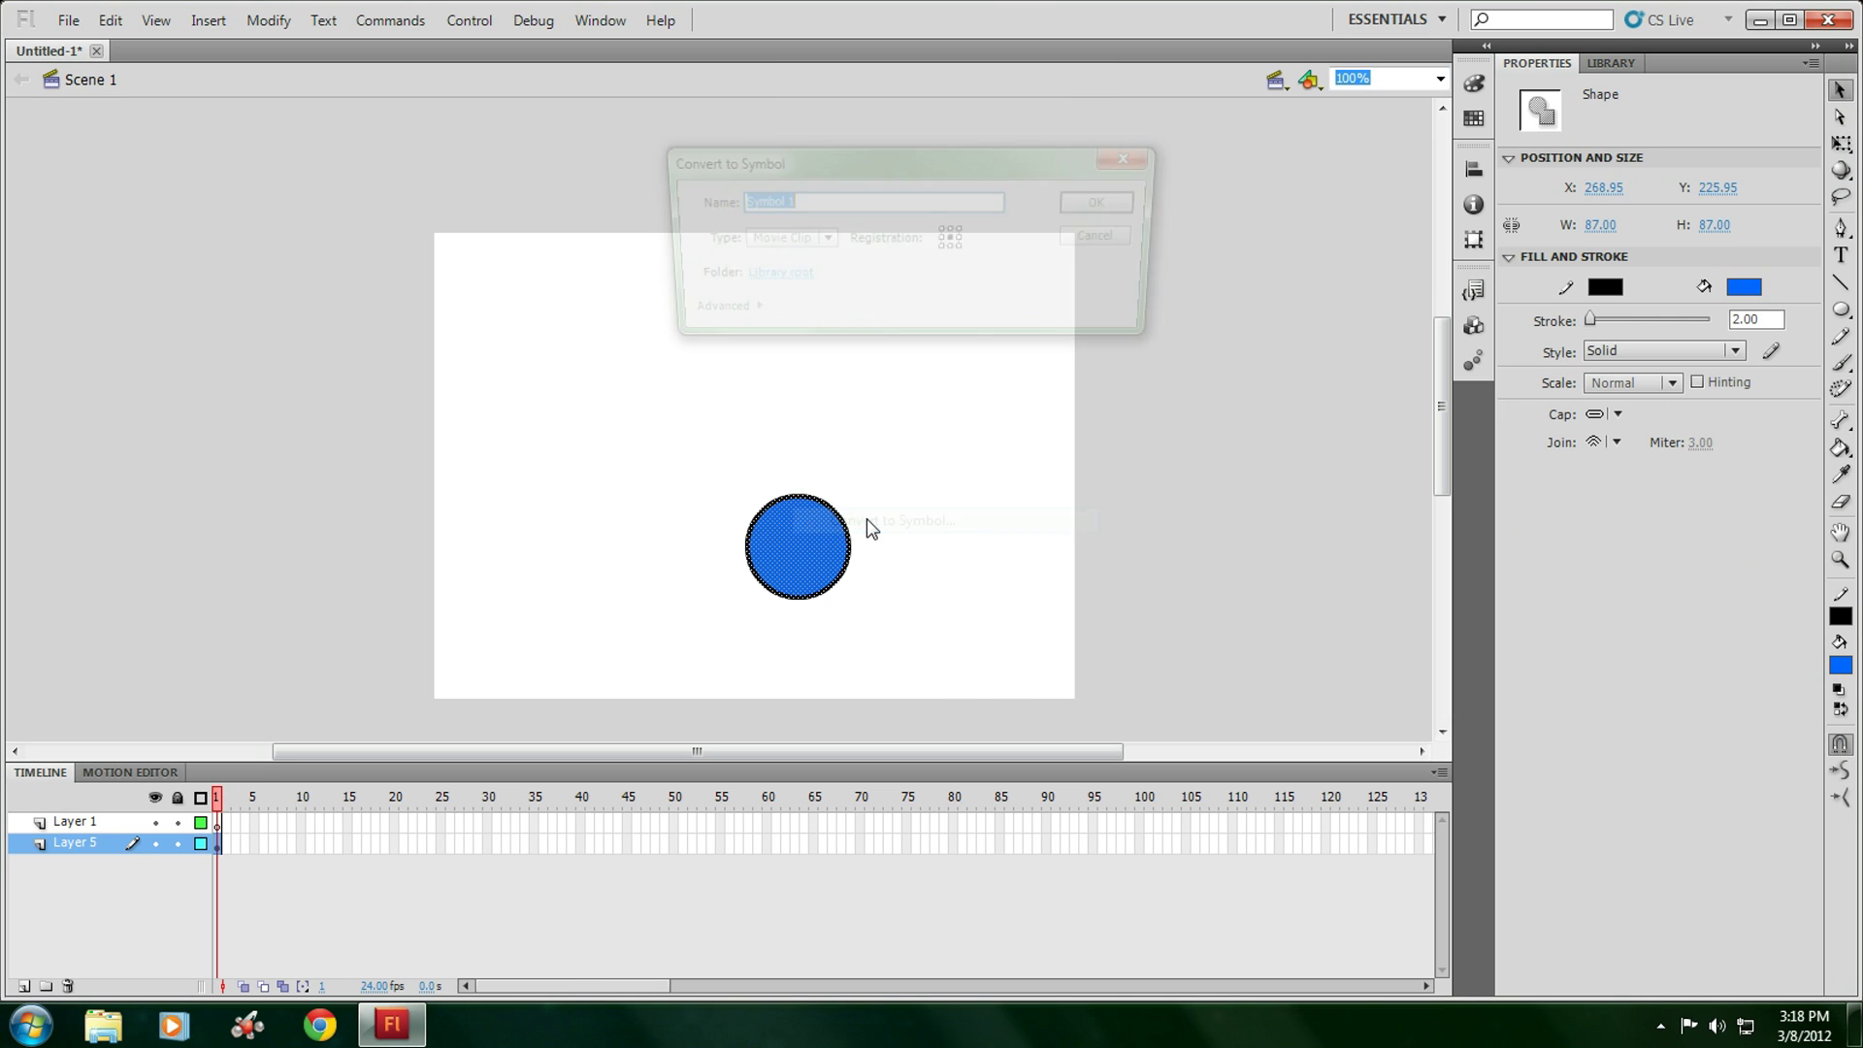
pyautogui.click(820, 240)
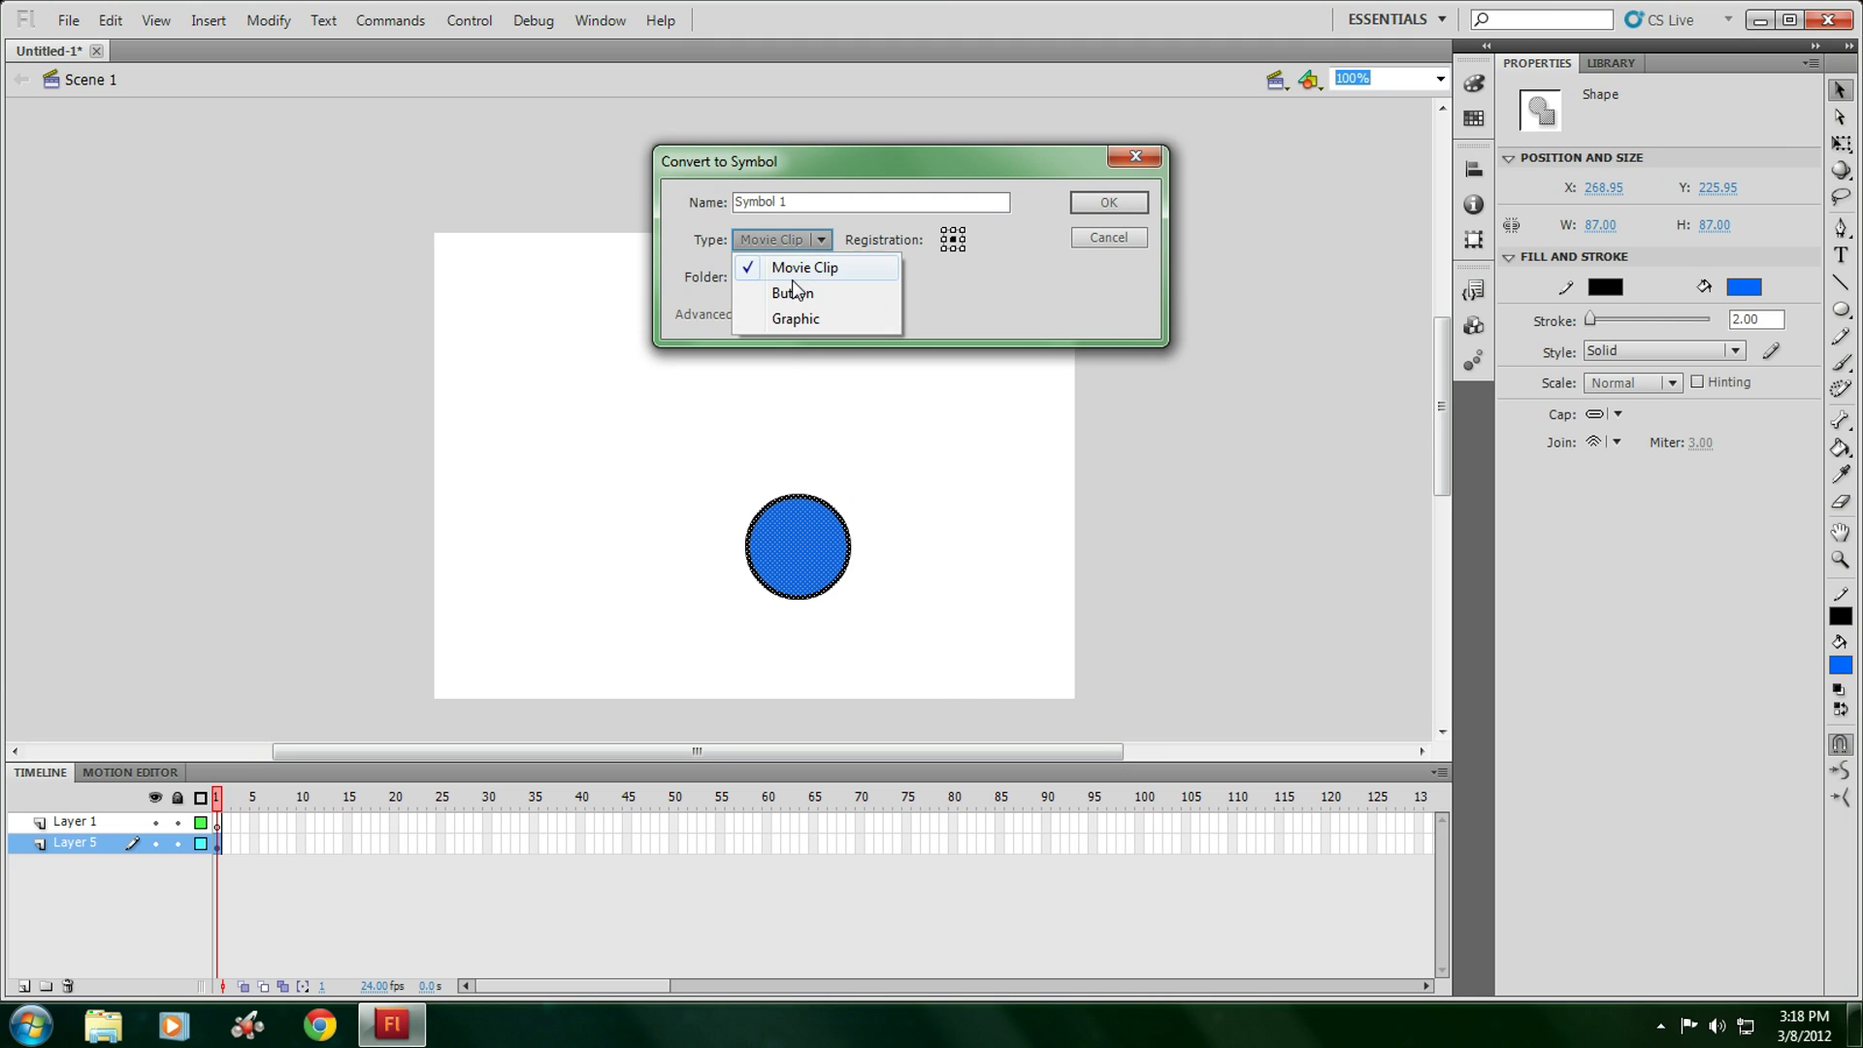
pyautogui.click(795, 202)
pyautogui.write('ball')
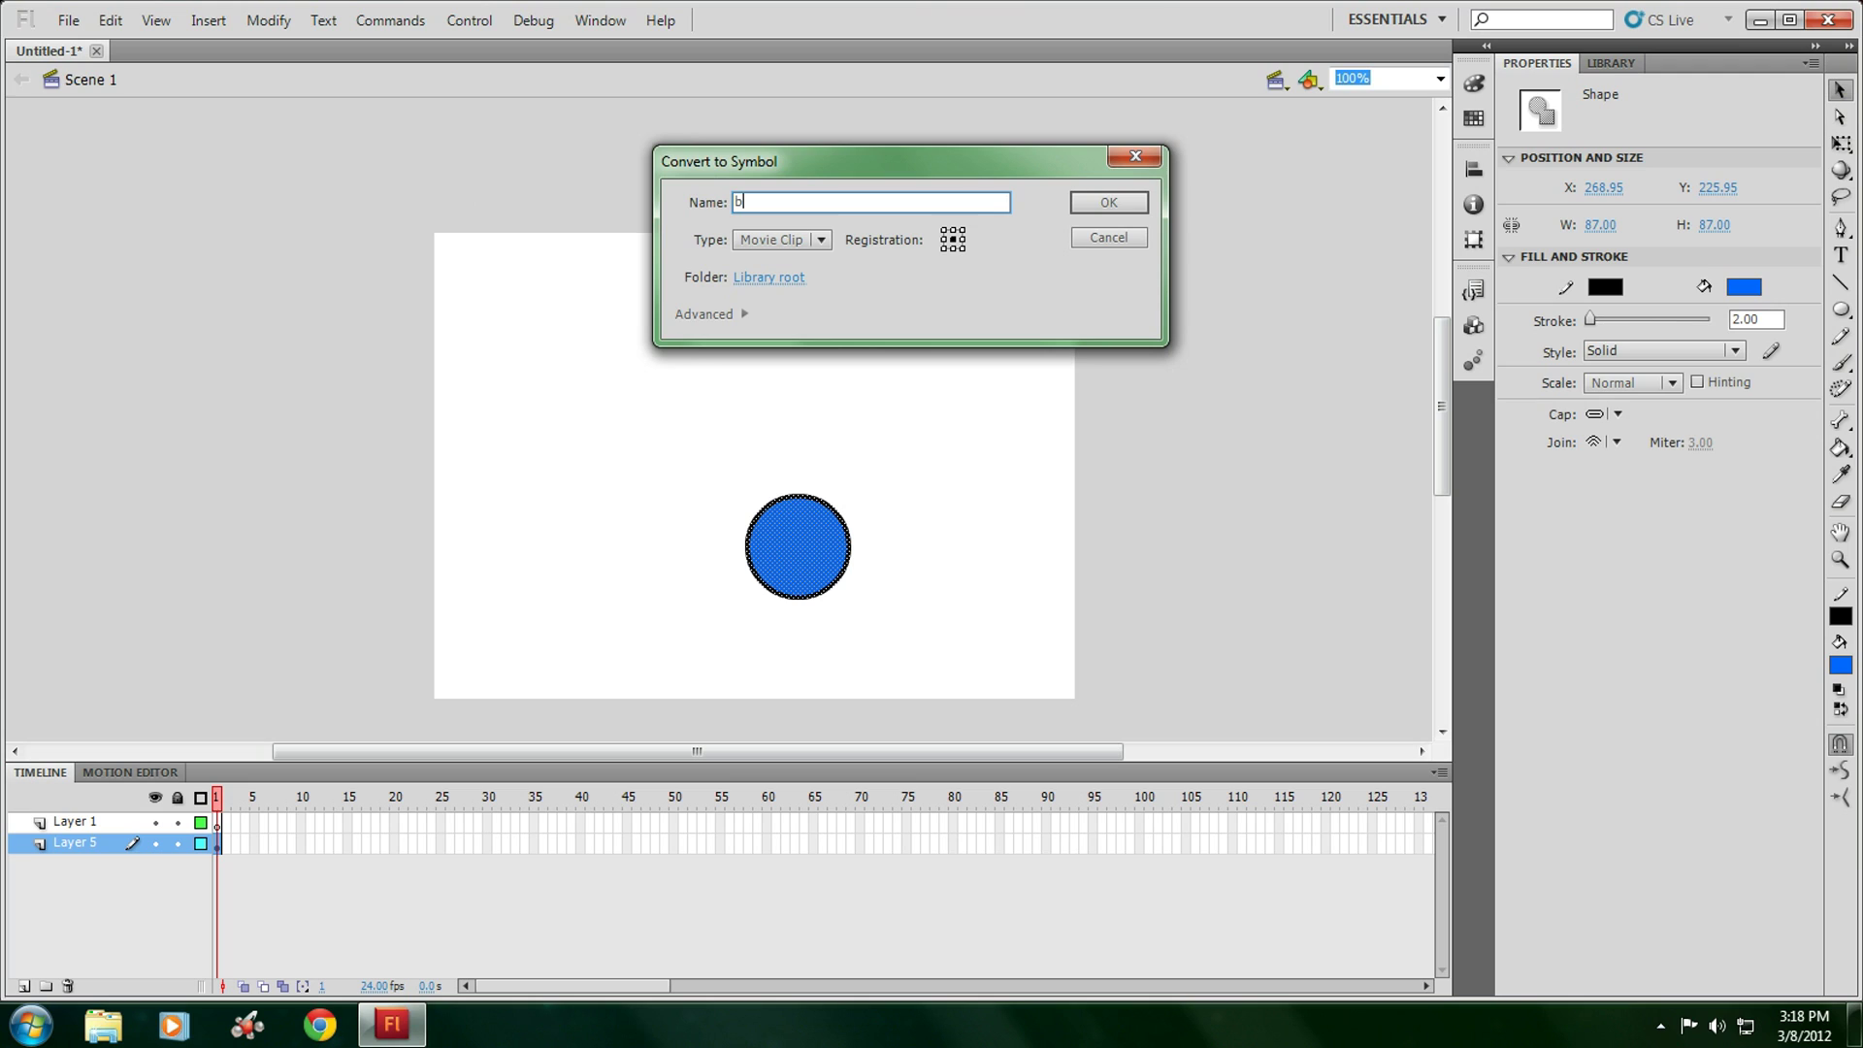
pyautogui.click(954, 230)
pyautogui.click(961, 231)
pyautogui.click(953, 238)
pyautogui.click(1110, 203)
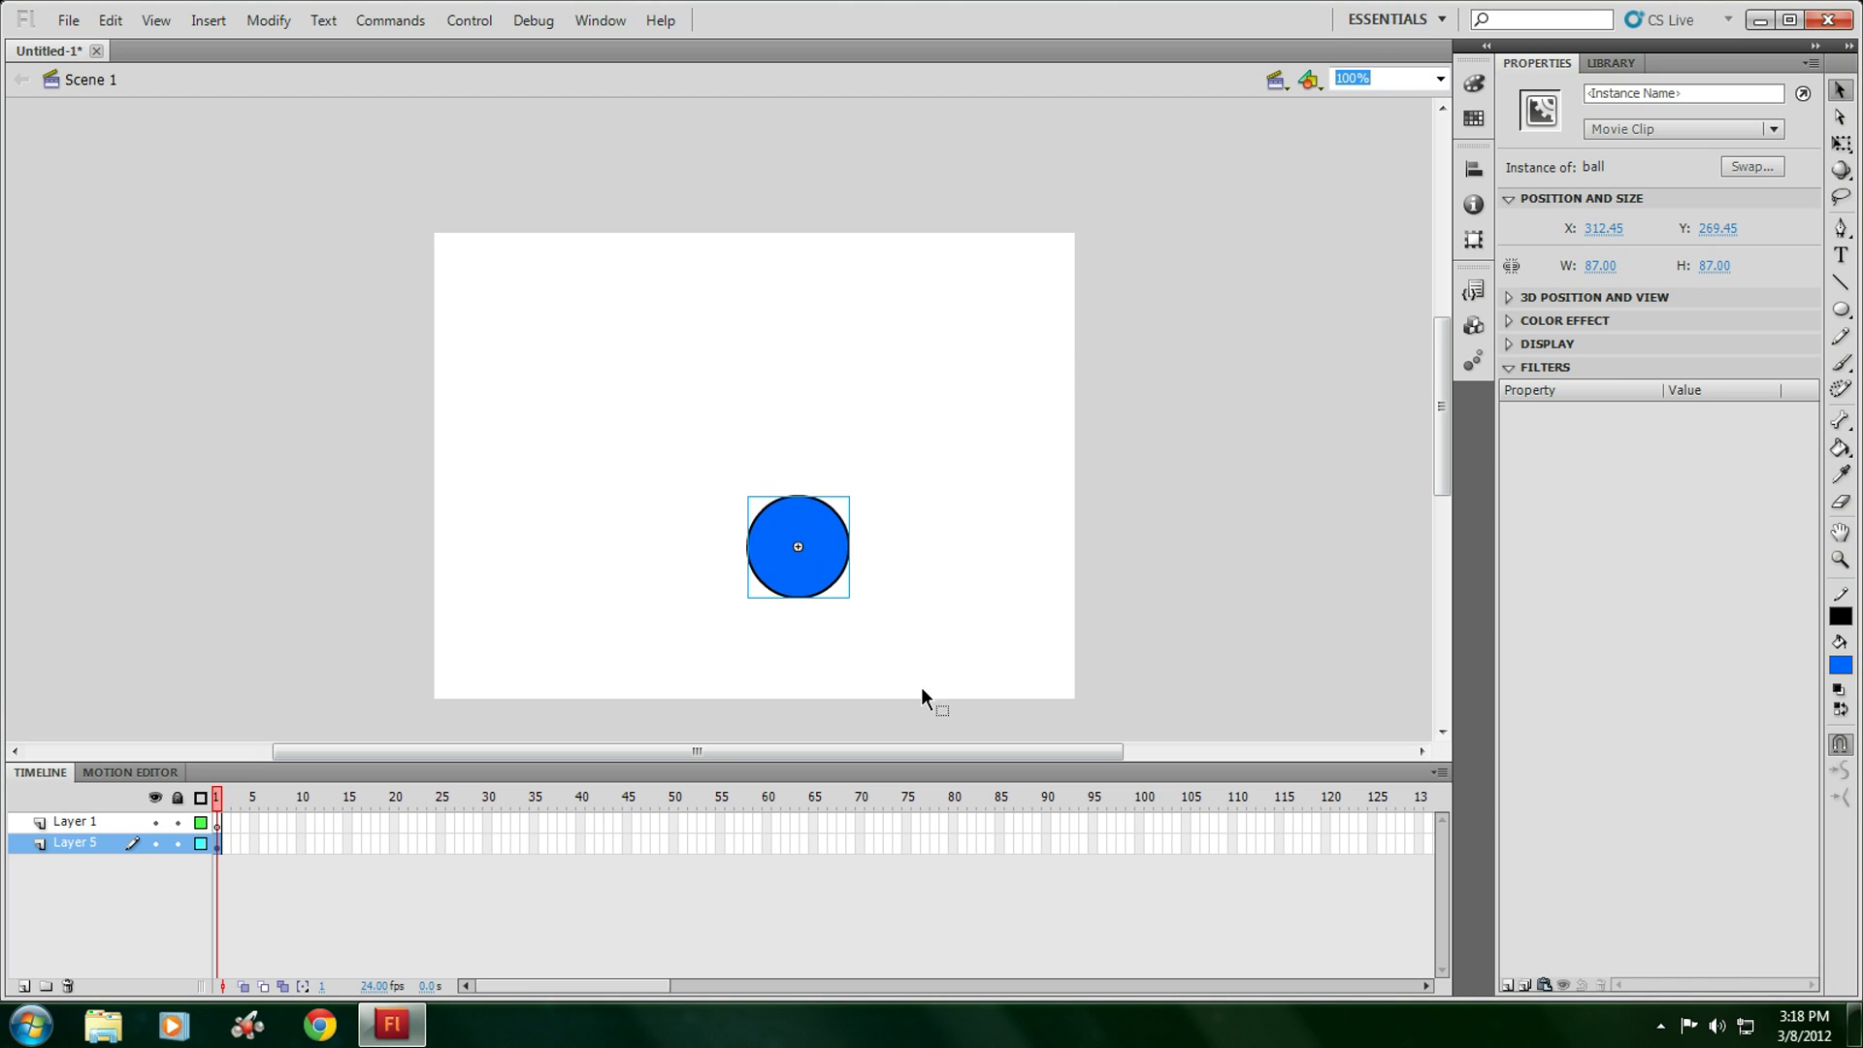
# Move the ball to about X 264, Y 169 near the stage's centre and delete the empty Layer 1.
pyautogui.moveTo(814, 557); pyautogui.dragTo(758, 441)
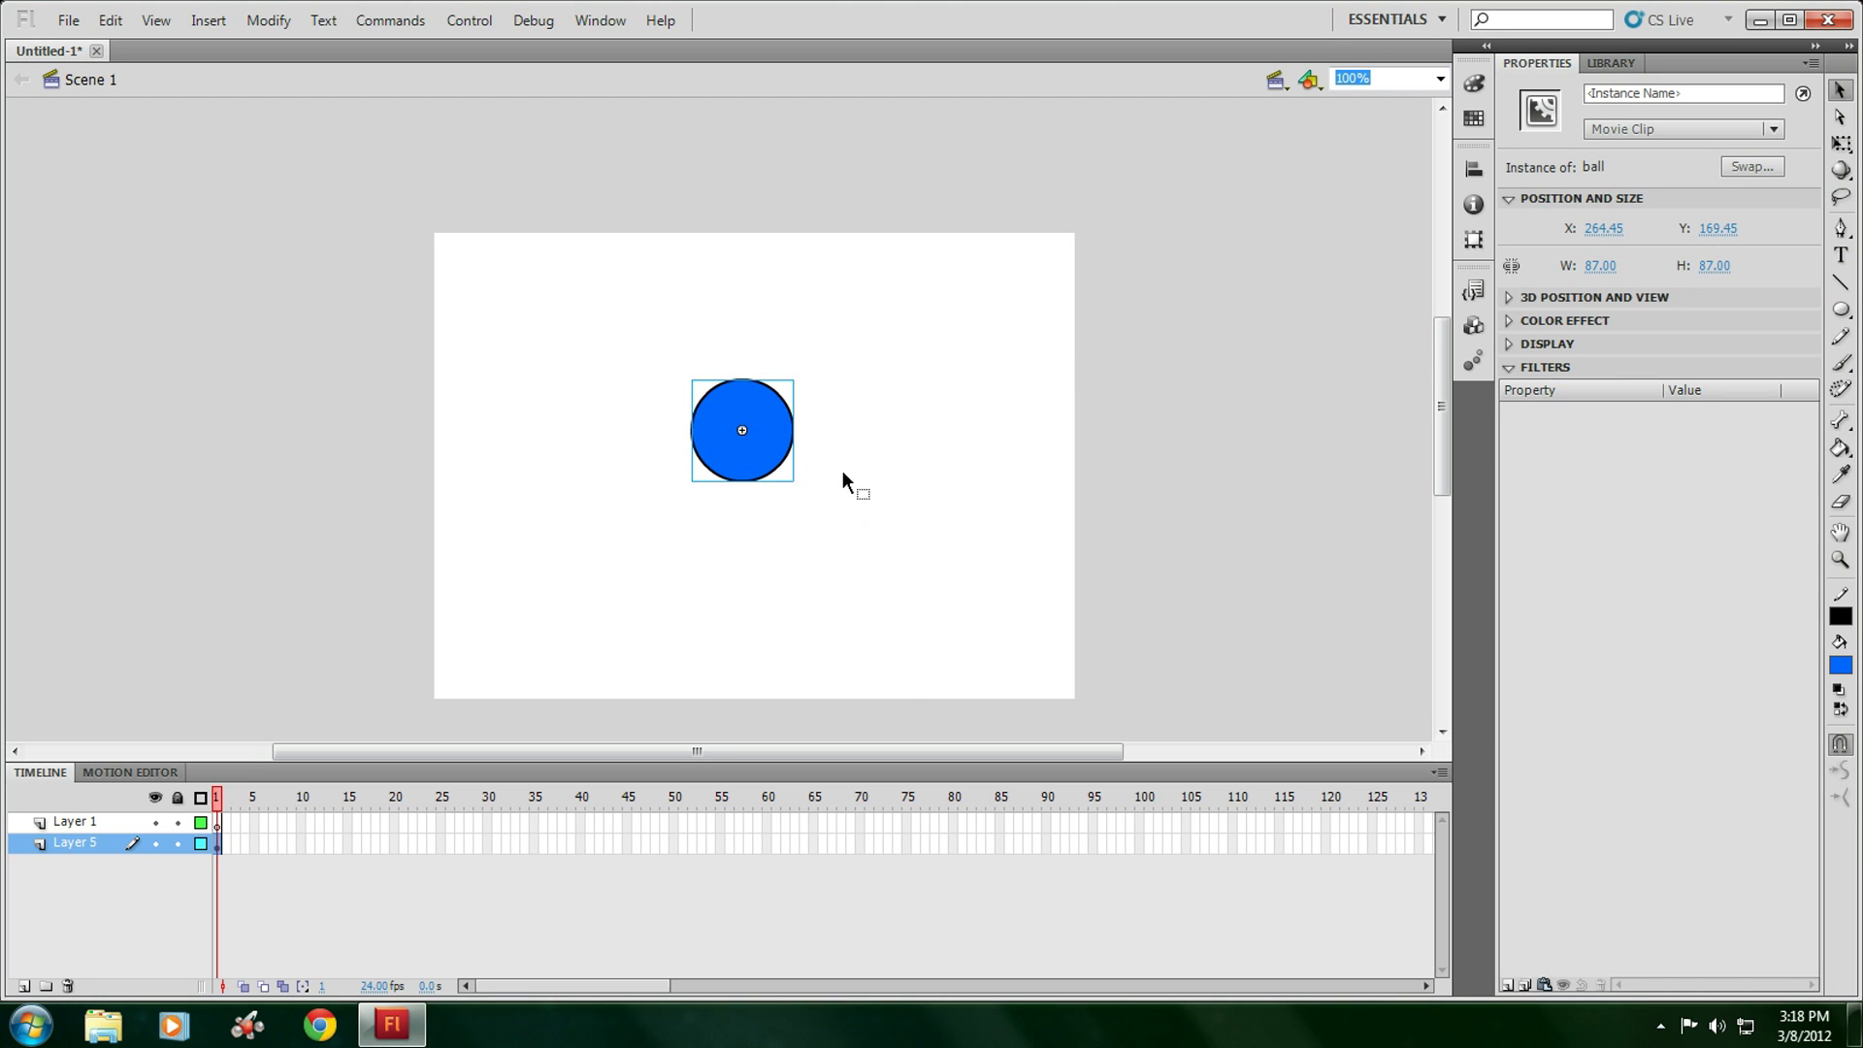
pyautogui.click(120, 824)
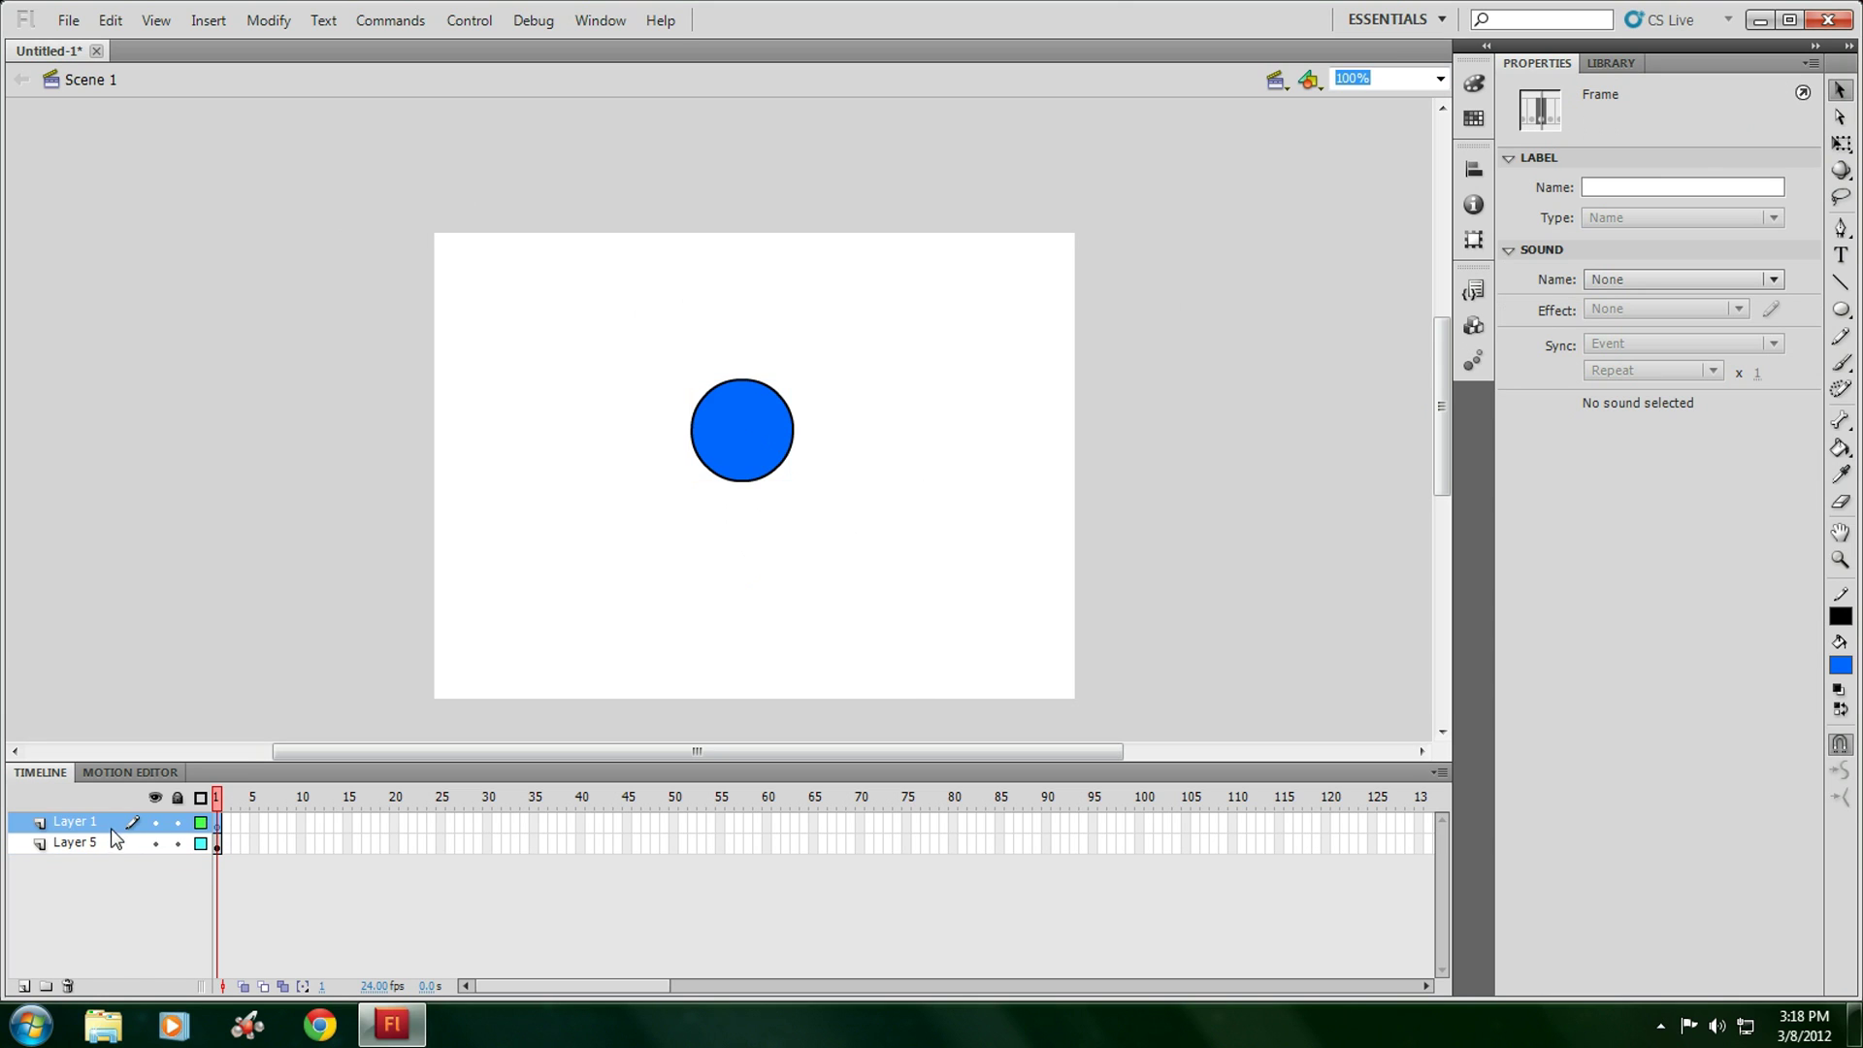
pyautogui.click(112, 843)
pyautogui.click(76, 825)
pyautogui.click(67, 984)
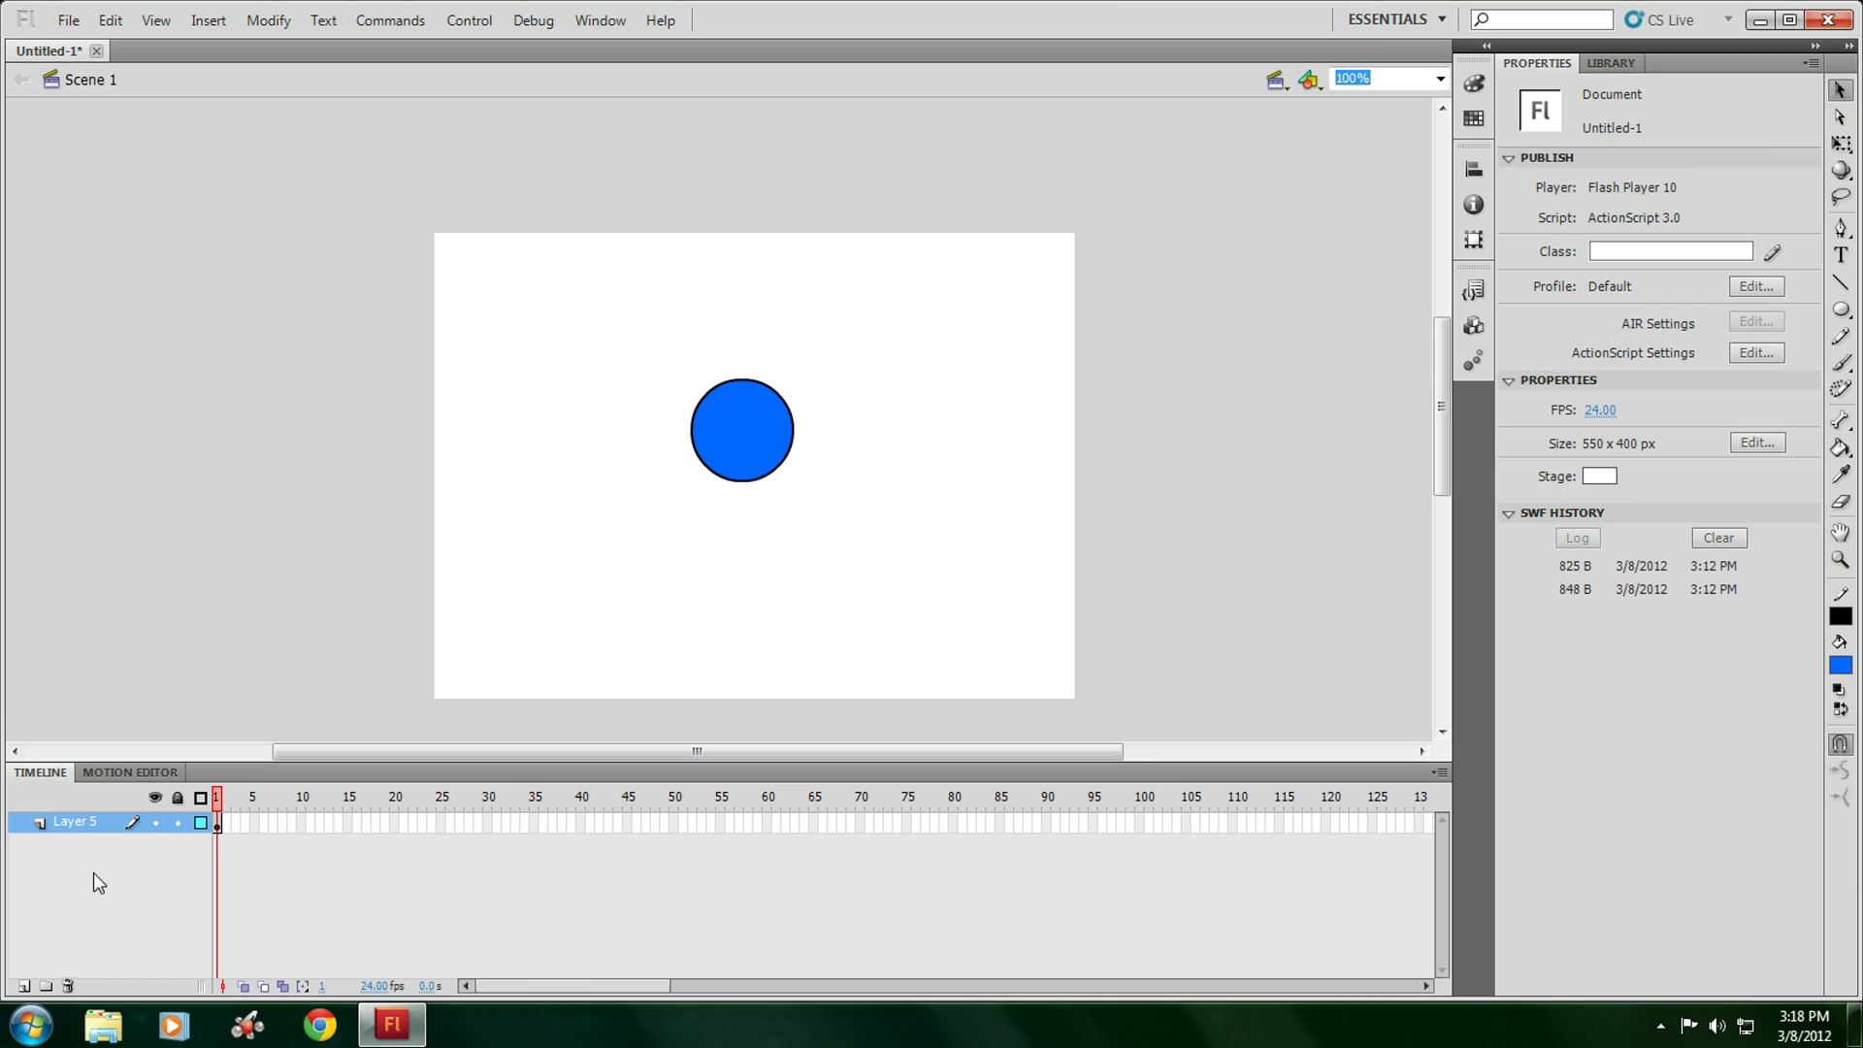
# Insert a keyframe on every frame of Layer 5 from frame 2 through frame 30, starting from the ball's first frame.
pyautogui.click(228, 824)
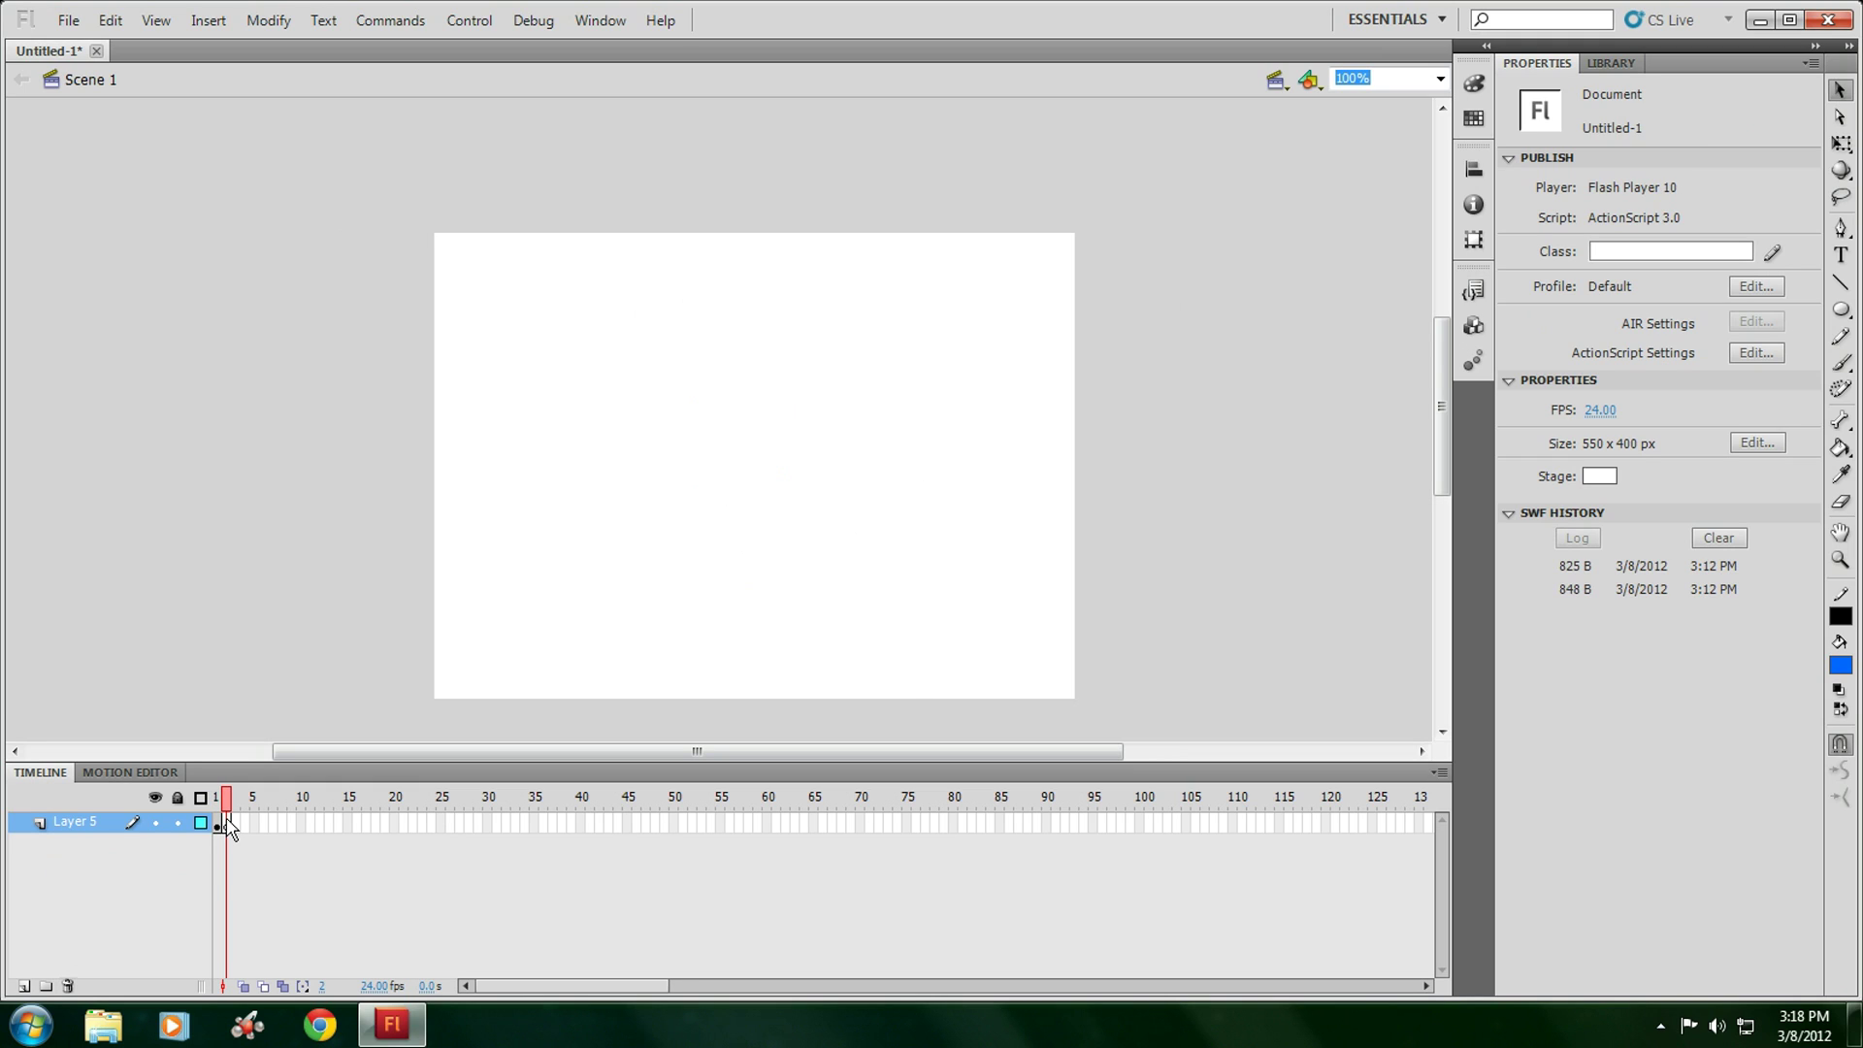
pyautogui.press(',')
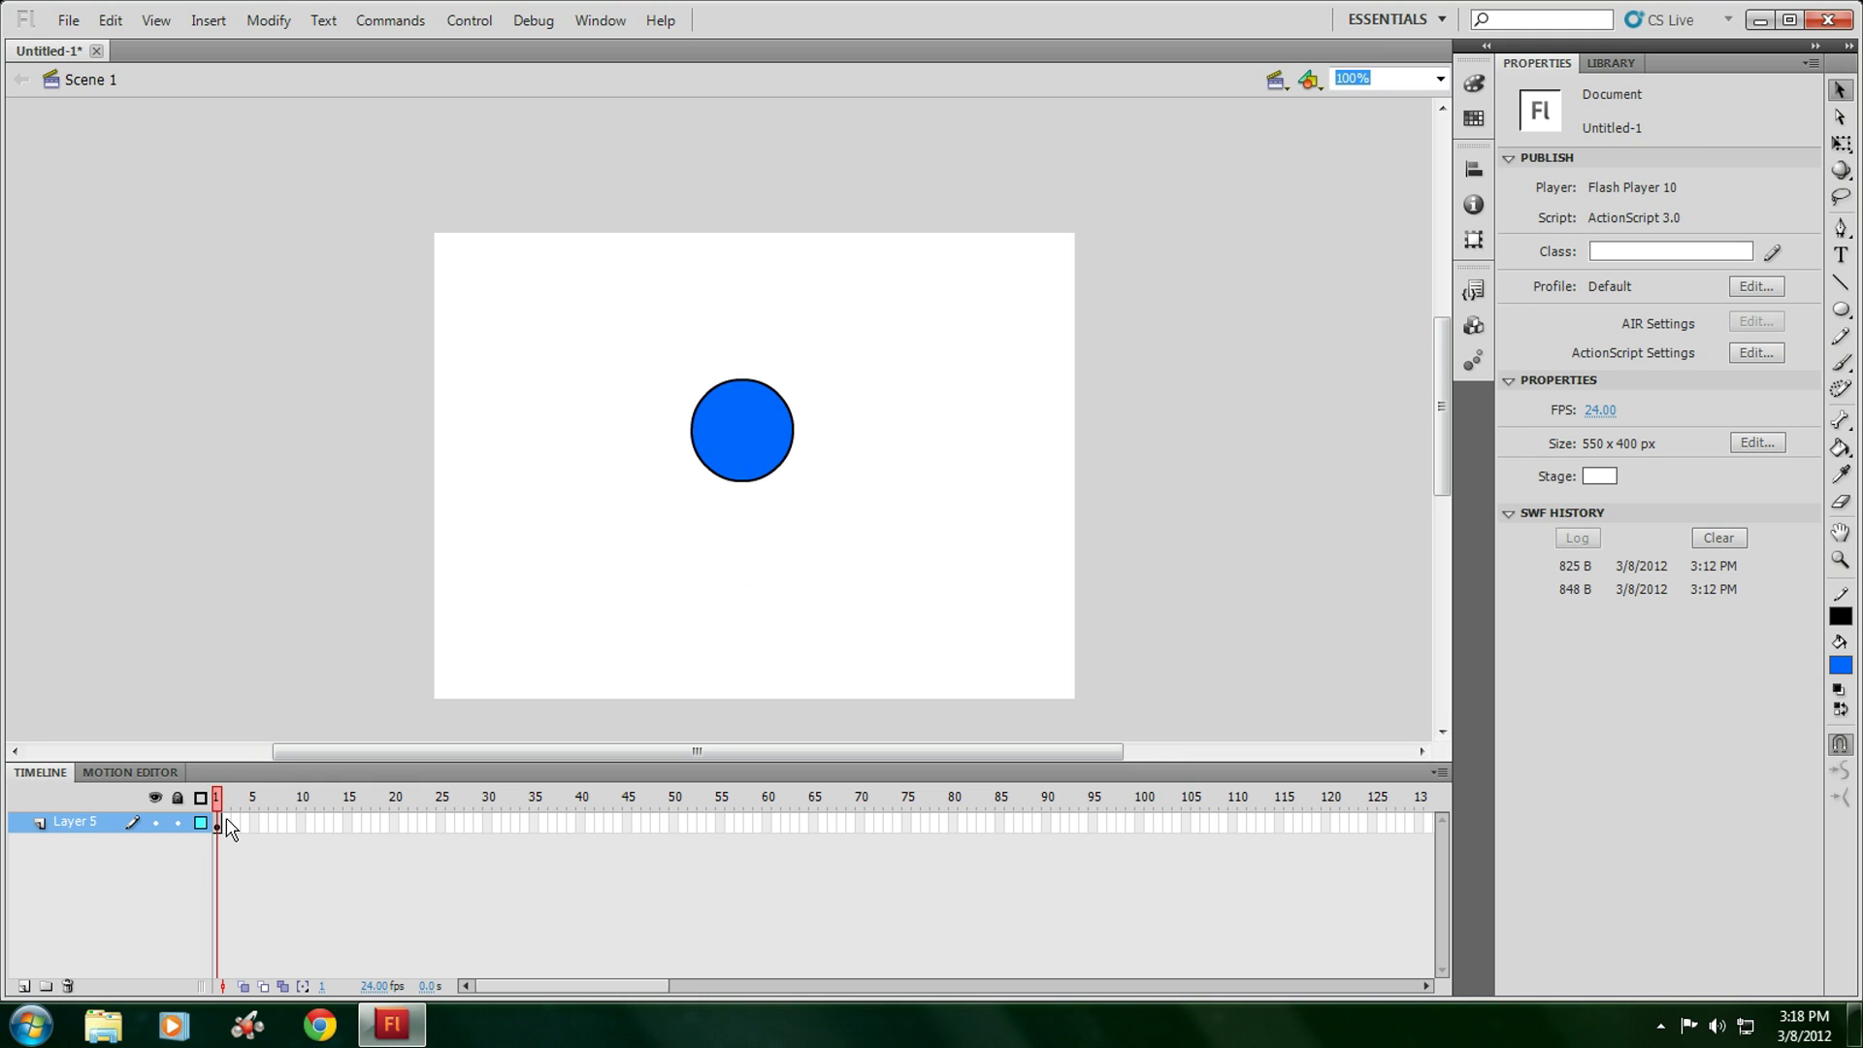
pyautogui.press('F6')
pyautogui.press('F6')
pyautogui.press('F6')
pyautogui.press('F6')
pyautogui.press('F6')
pyautogui.press('F6')
pyautogui.press('F6')
pyautogui.press('F6')
pyautogui.press('F6')
pyautogui.press('F6')
pyautogui.press('F6')
pyautogui.press('F6')
pyautogui.press('F6')
pyautogui.press('F6')
pyautogui.press('F6')
pyautogui.press('F6')
pyautogui.press('F6')
pyautogui.press('F6')
pyautogui.press('F6')
pyautogui.press('F6')
pyautogui.press('F6')
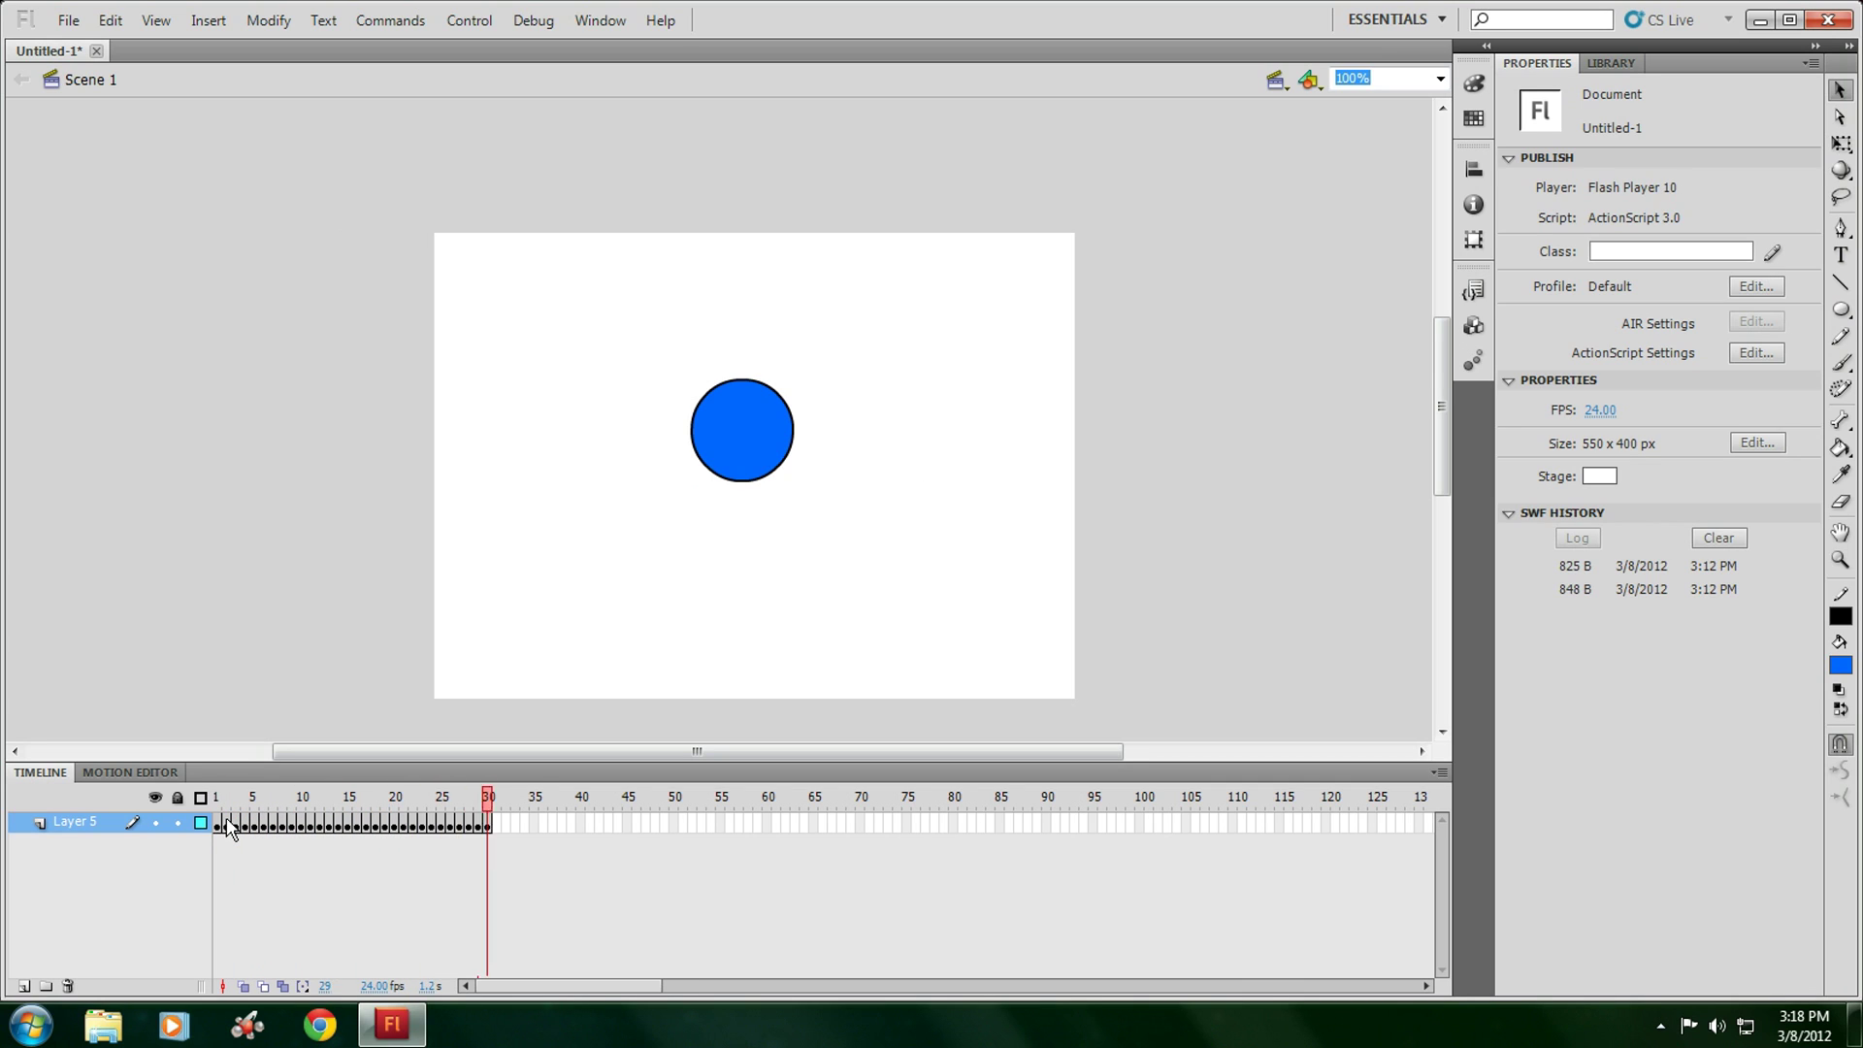
# Insert further keyframes on Layer 5 up to frame 36.
pyautogui.press('F6')
pyautogui.press('F6')
pyautogui.press('F6')
pyautogui.press('F6')
pyautogui.press('F6')
pyautogui.press('F6')
pyautogui.press('F6')
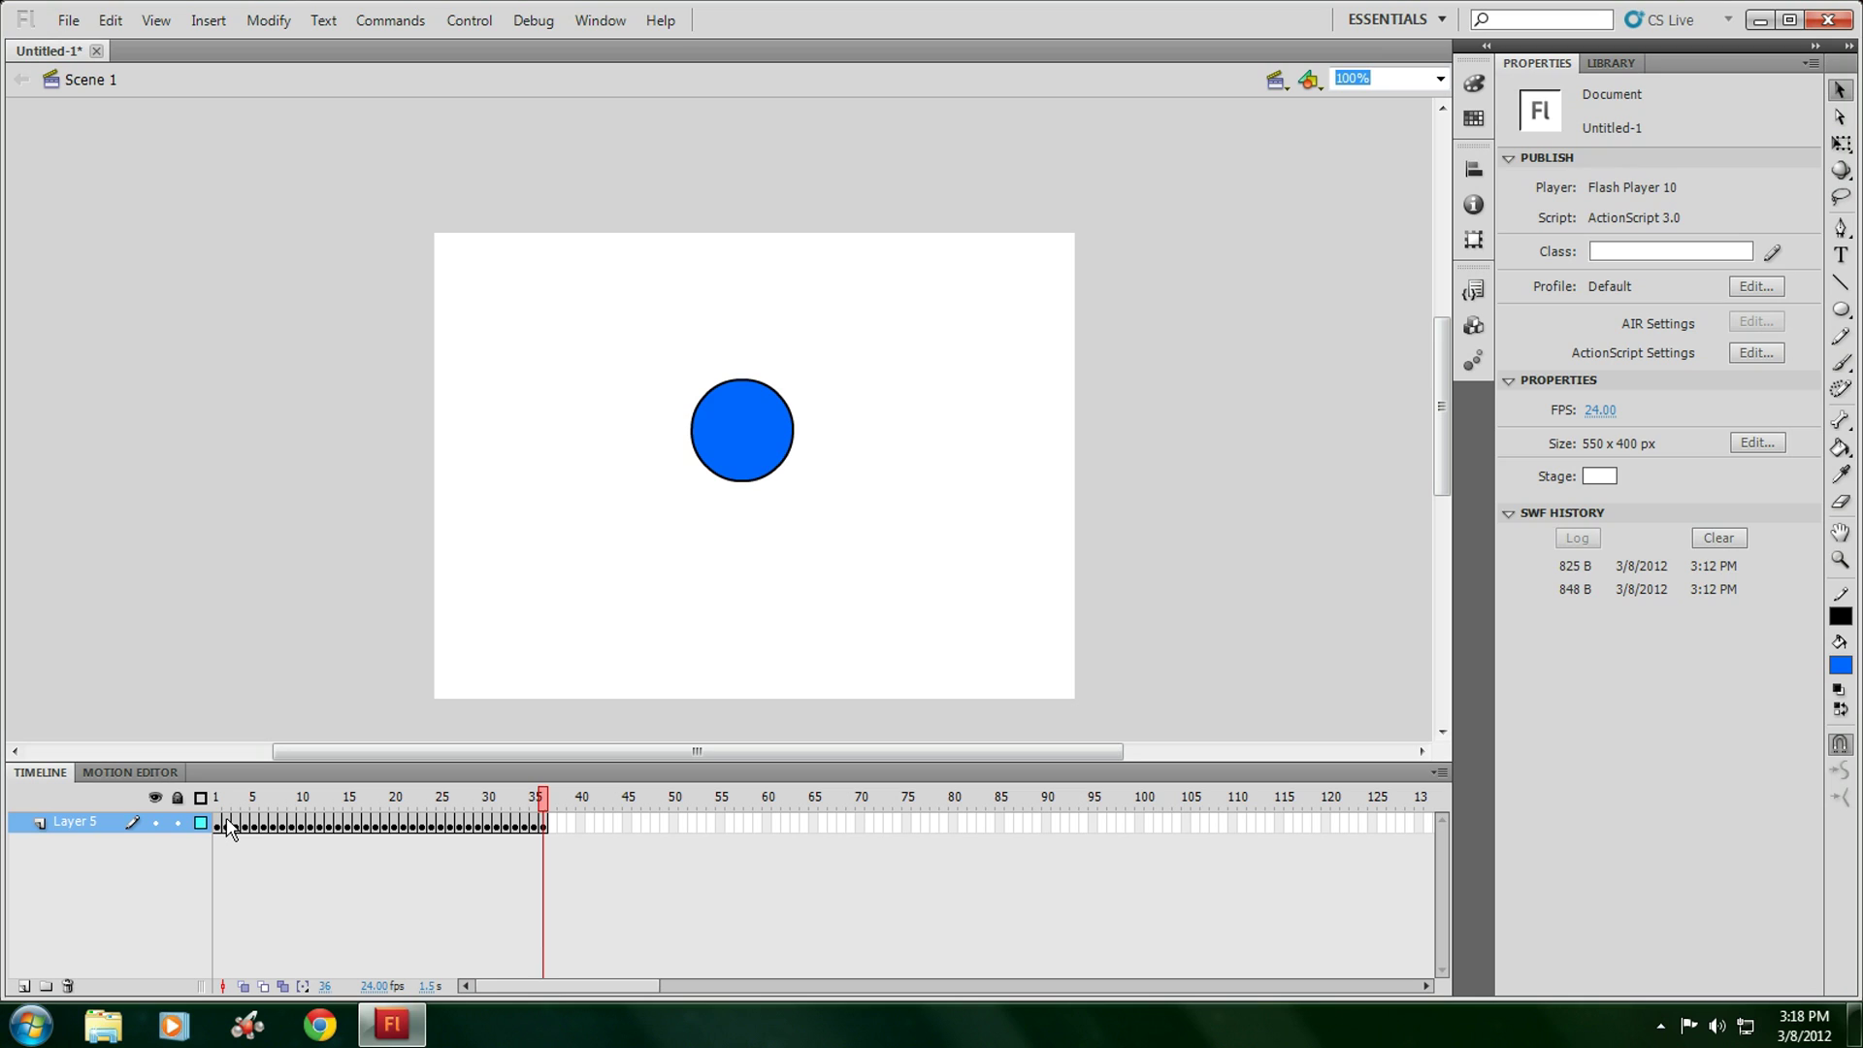
# Remove every Layer 5 frame after frame 1.
pyautogui.hotkey('shift', 'F5')
pyautogui.hotkey('shift', 'F5')
pyautogui.hotkey('shift', 'F5')
pyautogui.hotkey('shift', 'F5')
pyautogui.hotkey('shift', 'F5')
pyautogui.hotkey('shift', 'F5')
pyautogui.hotkey('shift', 'F5')
pyautogui.hotkey('shift', 'F5')
pyautogui.hotkey('shift', 'F5')
pyautogui.hotkey('shift', 'F5')
pyautogui.hotkey('shift', 'F5')
pyautogui.hotkey('shift', 'F5')
pyautogui.hotkey('shift', 'F5')
pyautogui.hotkey('shift', 'F5')
pyautogui.hotkey('shift', 'F5')
pyautogui.hotkey('shift', 'F5')
pyautogui.hotkey('shift', 'F5')
pyautogui.hotkey('shift', 'F5')
pyautogui.hotkey('shift', 'F5')
pyautogui.hotkey('shift', 'F5')
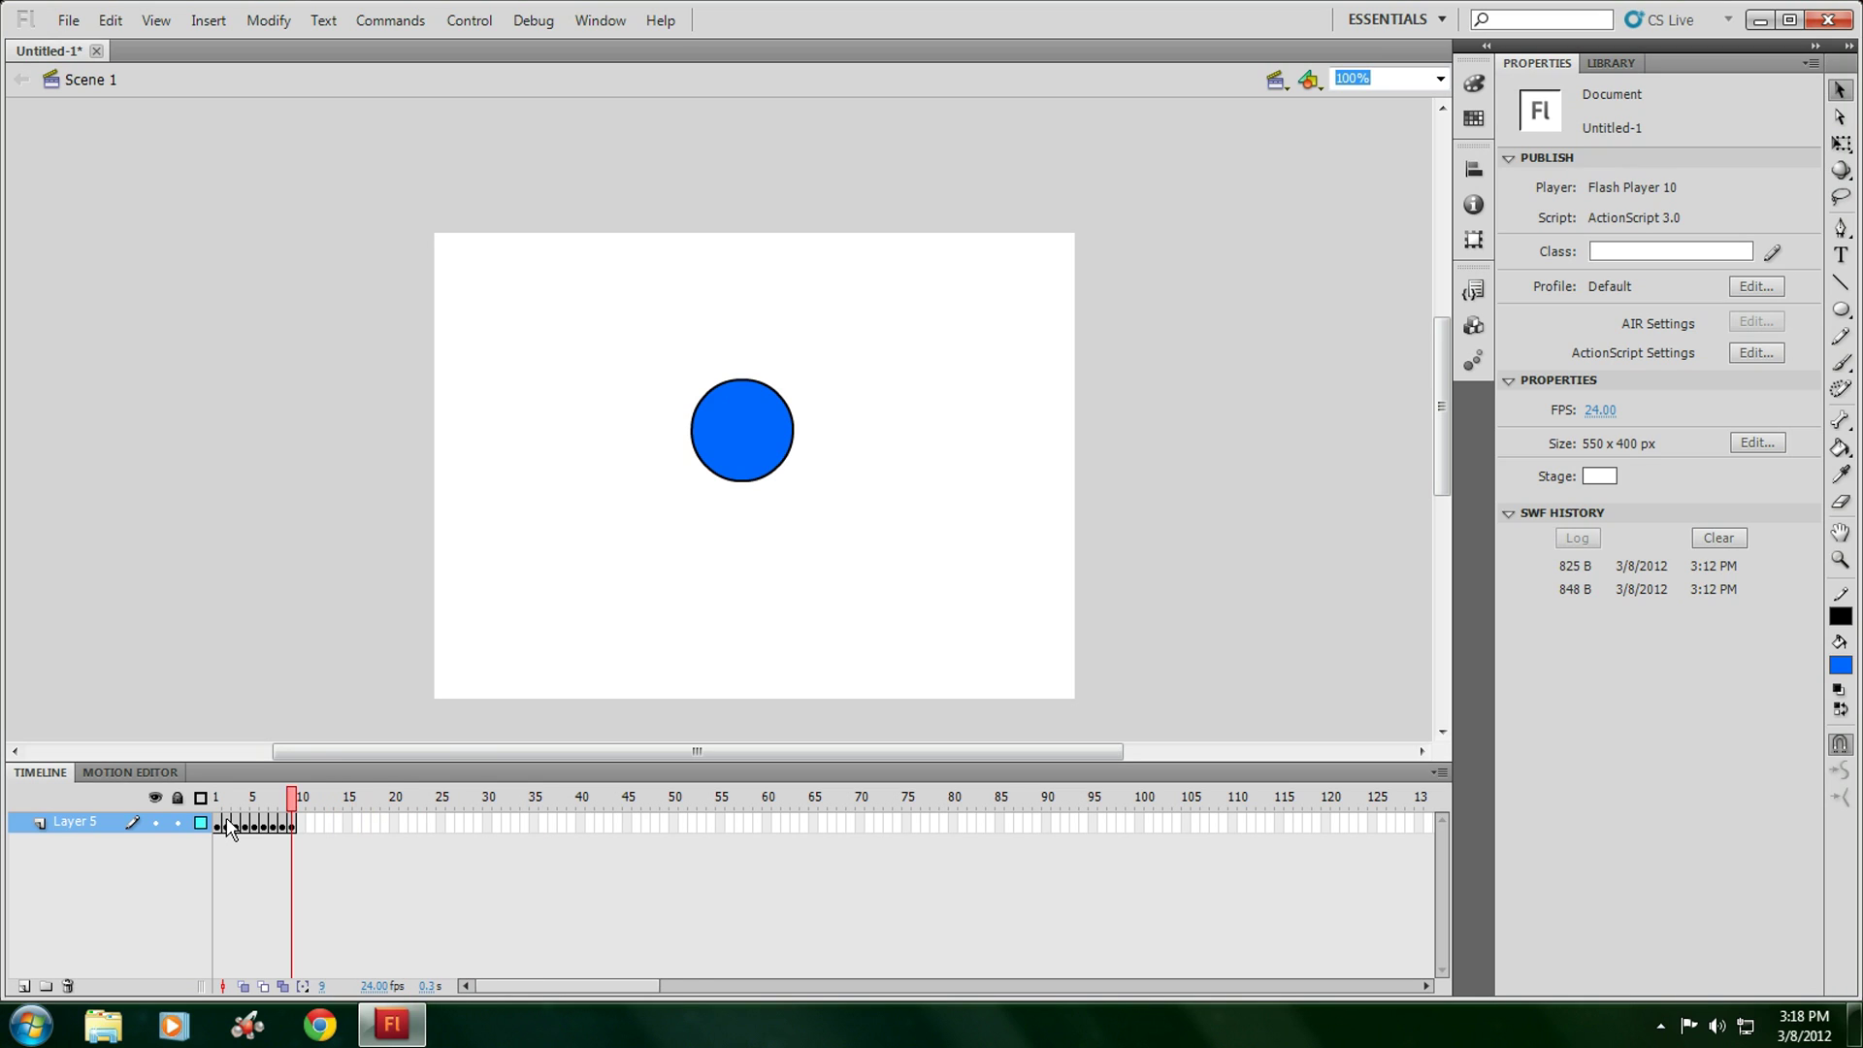
pyautogui.hotkey('shift', 'F5')
pyautogui.hotkey('shift', 'F5')
pyautogui.hotkey('shift', 'F5')
pyautogui.hotkey('shift', 'F5')
pyautogui.hotkey('shift', 'F5')
pyautogui.hotkey('shift', 'F5')
pyautogui.hotkey('shift', 'F5')
pyautogui.hotkey('shift', 'F5')
# Add a blank keyframe at frame 2, with onion skinning on, and place the library's ball slightly below its frame 1 position.
pyautogui.press('F7')
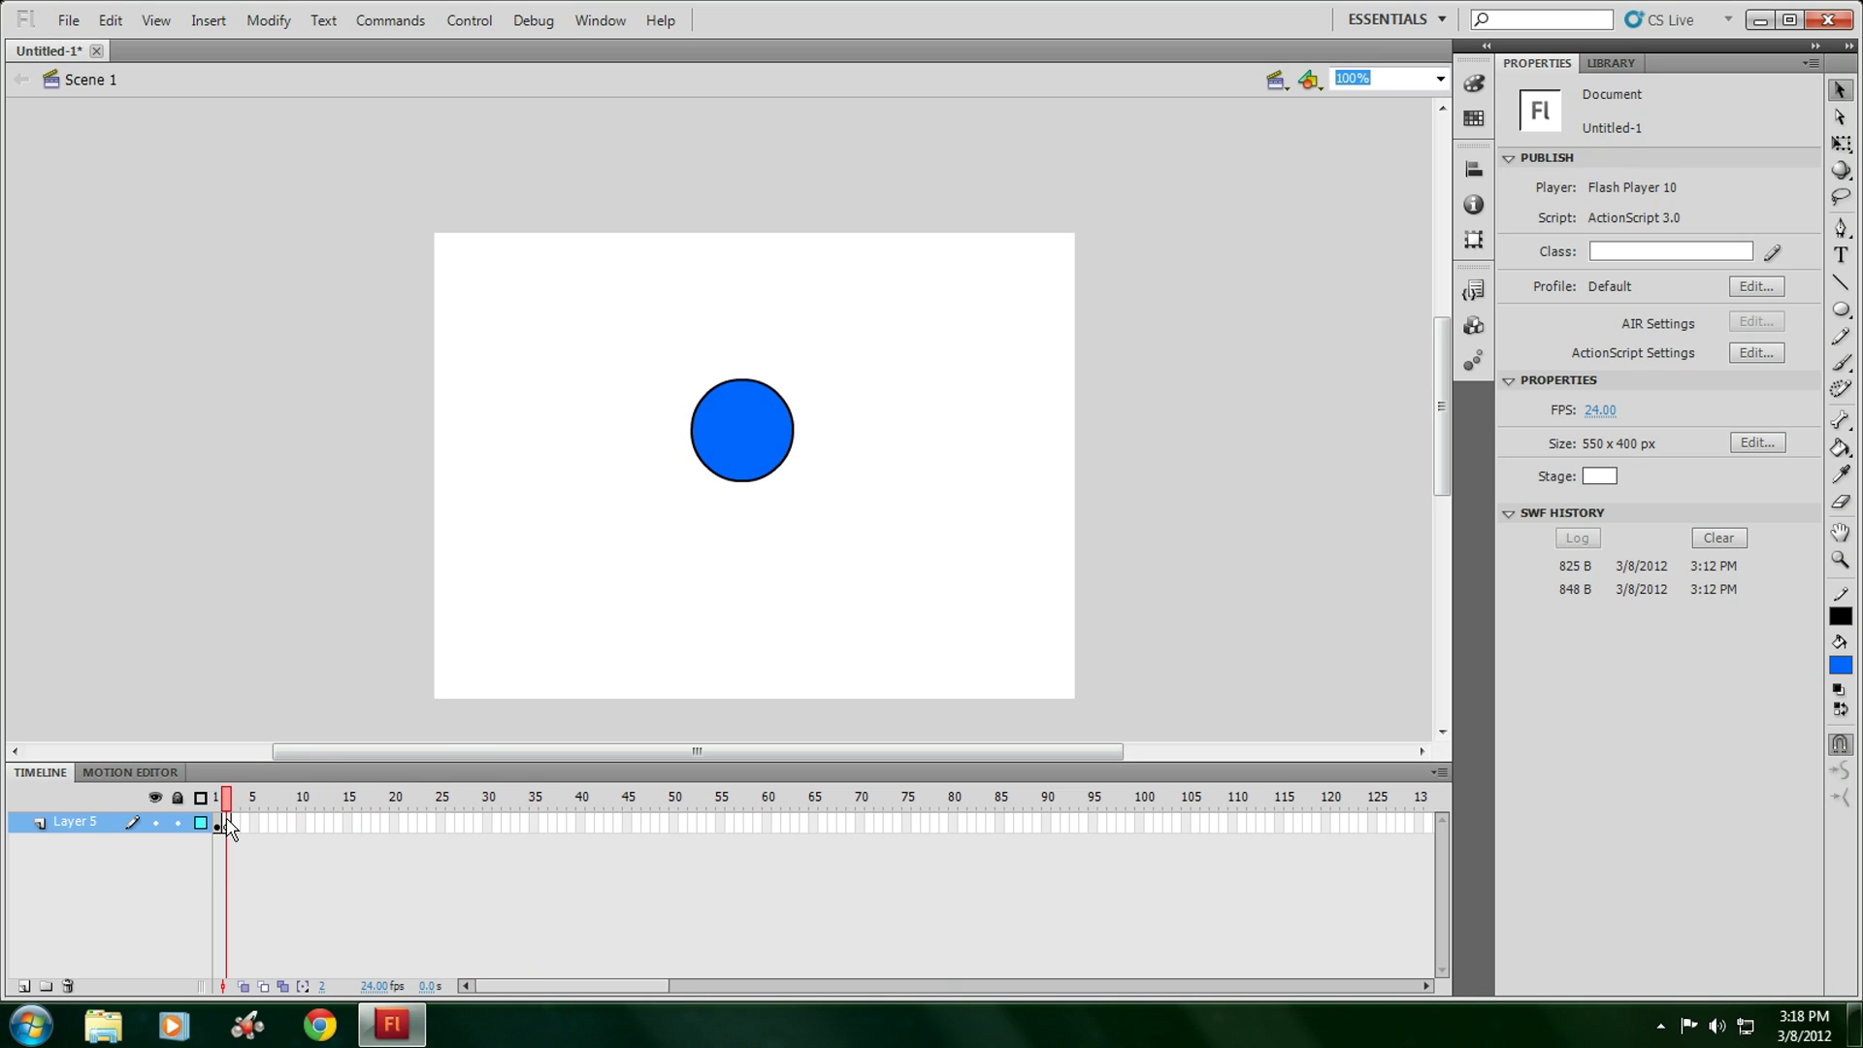
pyautogui.click(243, 987)
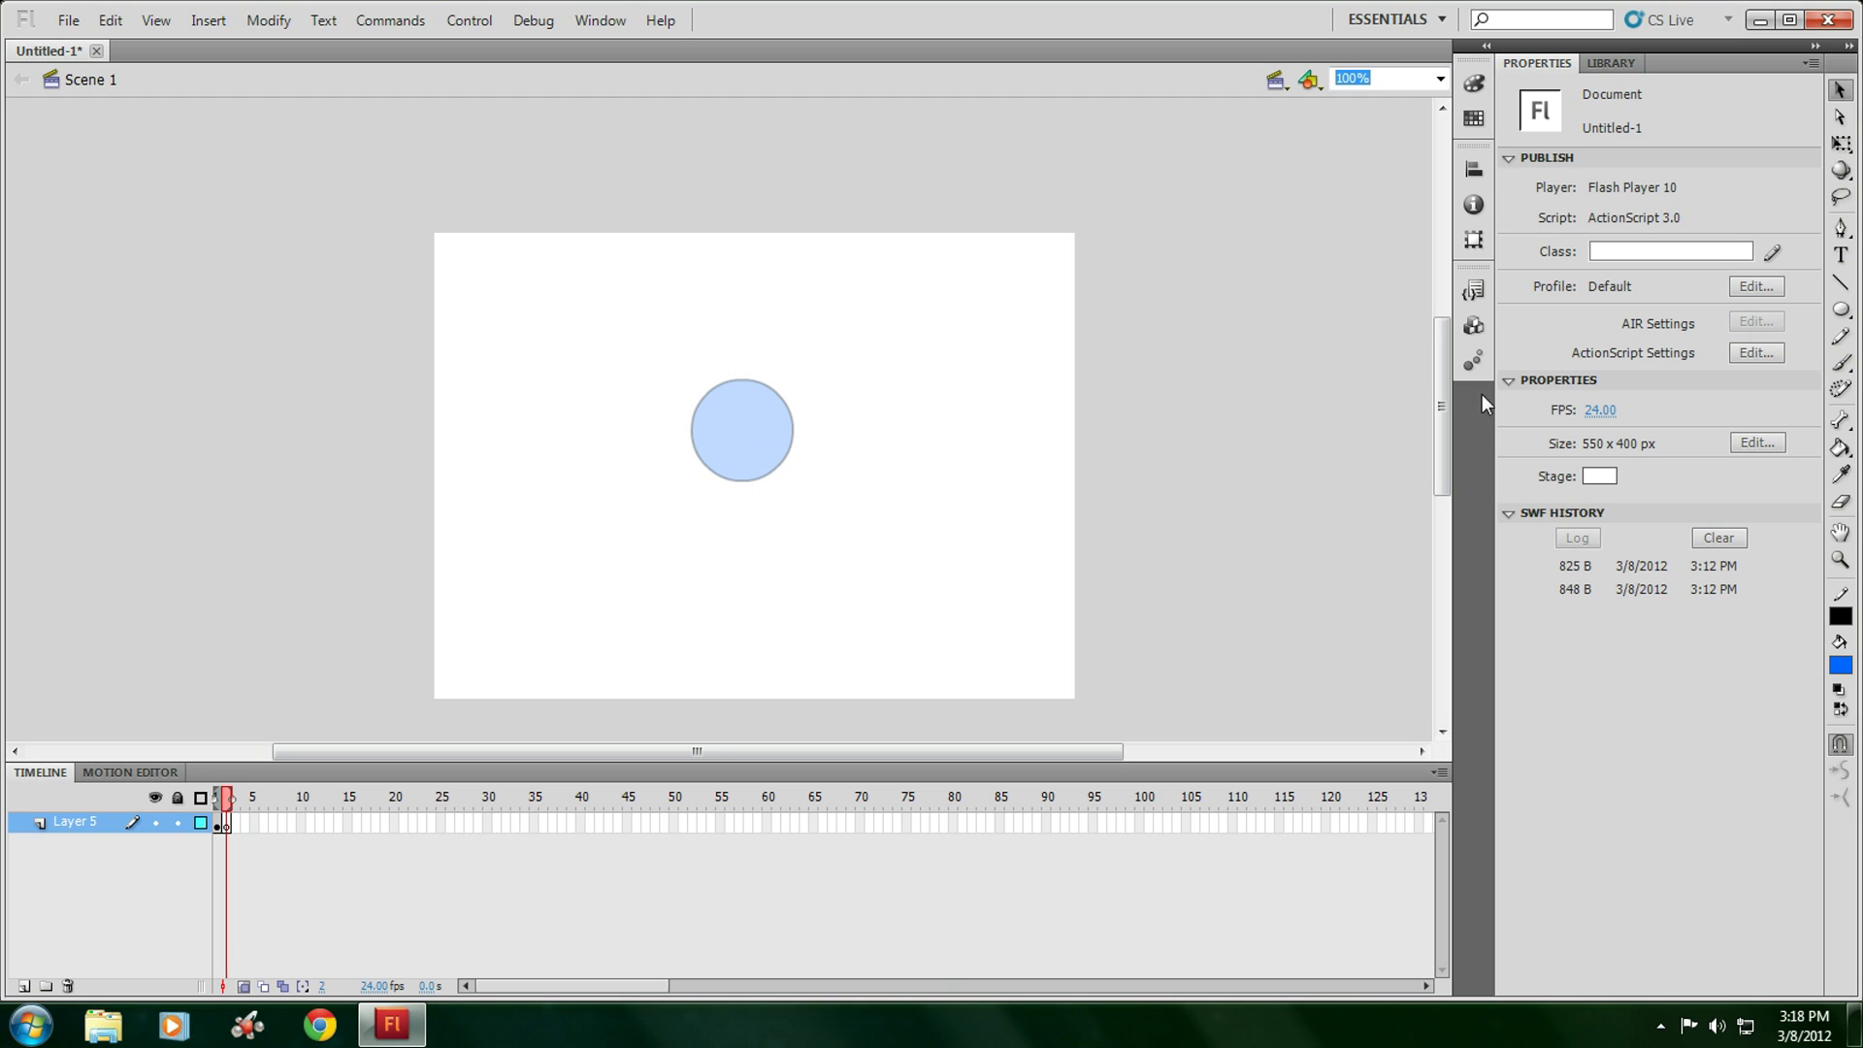
pyautogui.click(1612, 62)
pyautogui.moveTo(1636, 208); pyautogui.dragTo(755, 500)
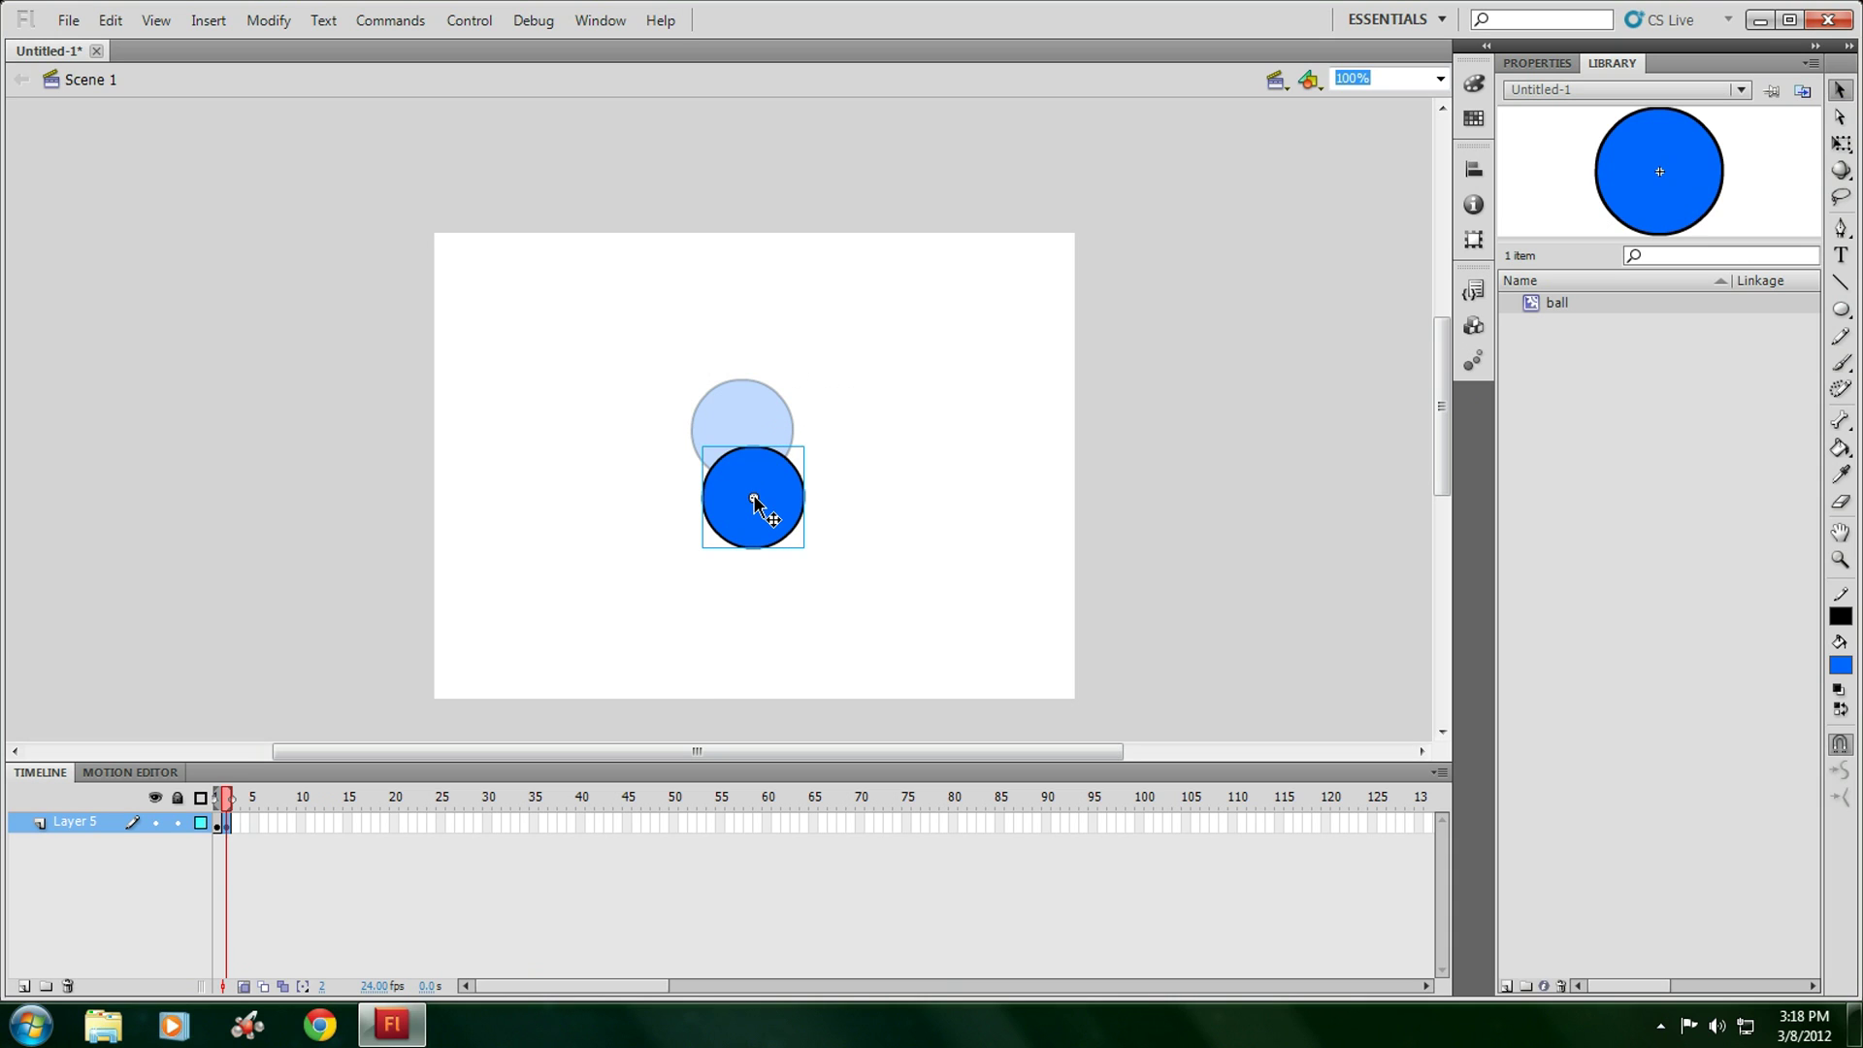
# Add blank keyframes at frames 3 to 5 and place the ball progressively lower until it reaches the stage's lower edge.
pyautogui.press('F7')
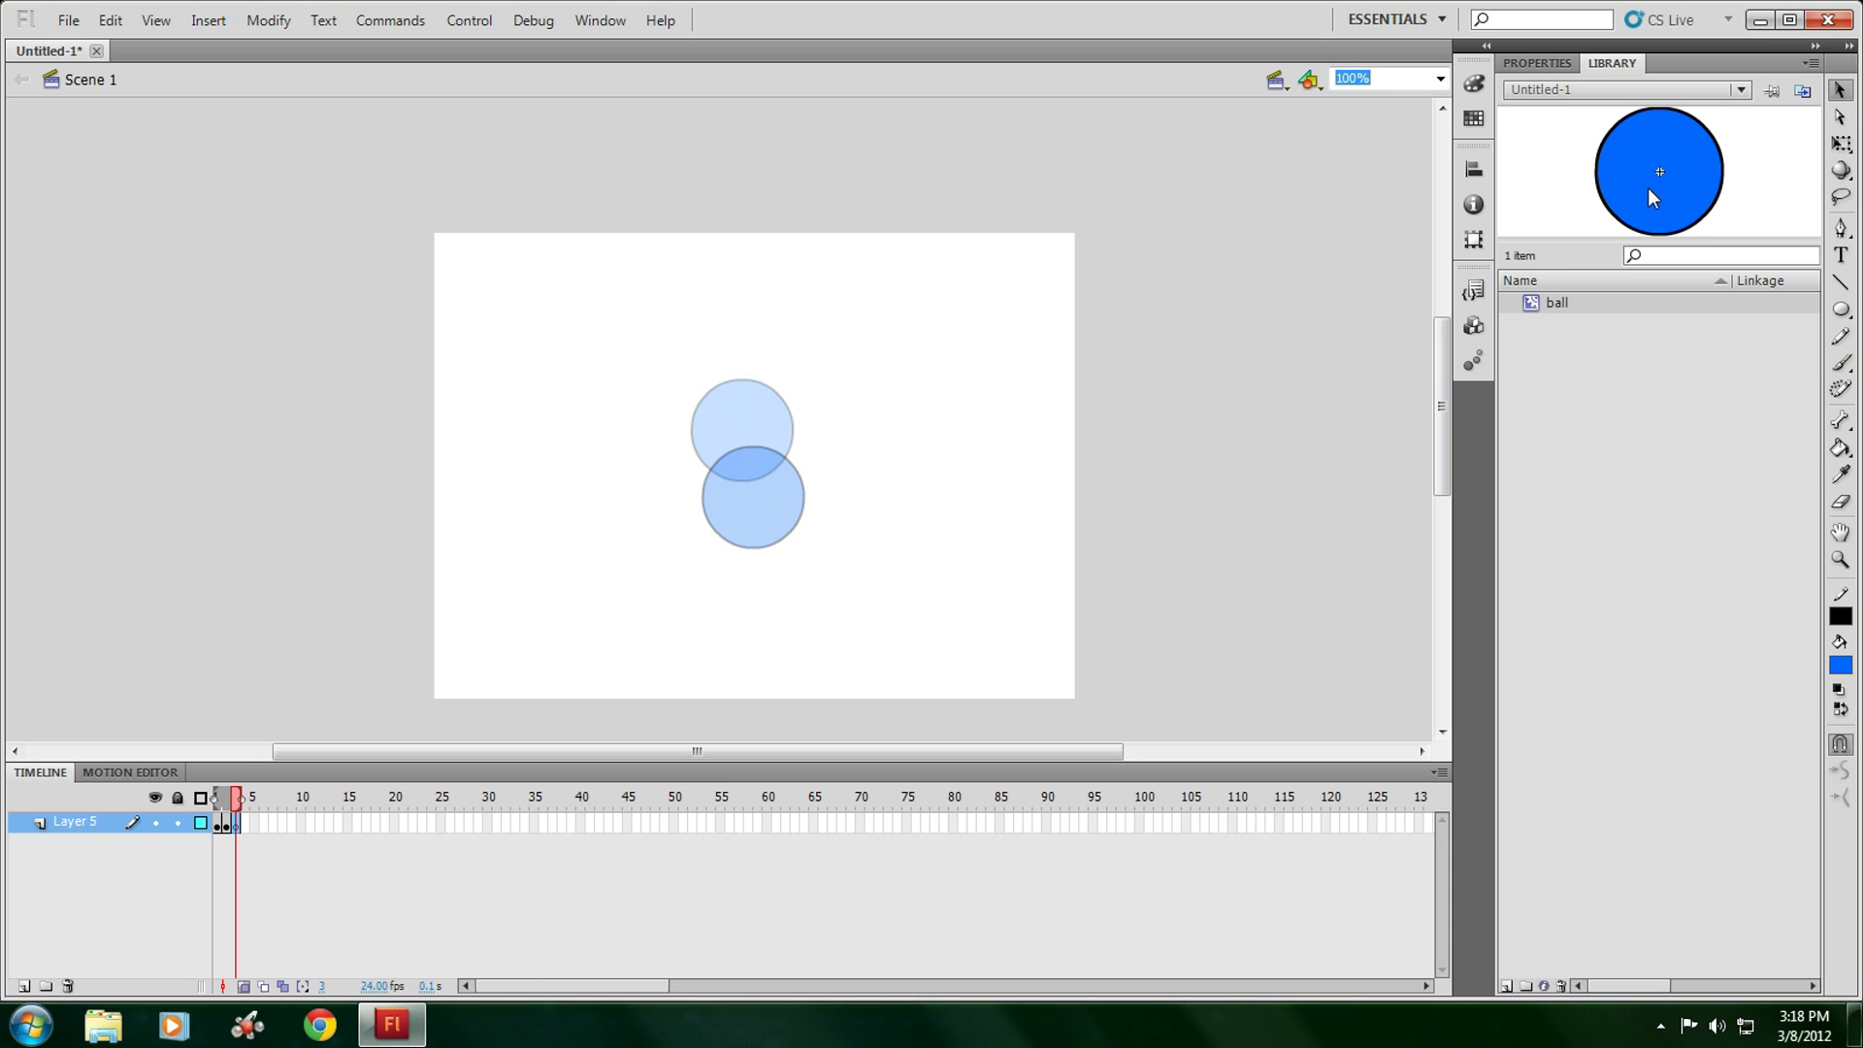
pyautogui.moveTo(1653, 191); pyautogui.dragTo(802, 635)
pyautogui.press('F7')
pyautogui.press('F7')
pyautogui.moveTo(1555, 296); pyautogui.dragTo(833, 650)
# Add blank keyframes at frames 6 to 10, placing the ball so it bounces up and out over the stage's right edge.
pyautogui.press('F7')
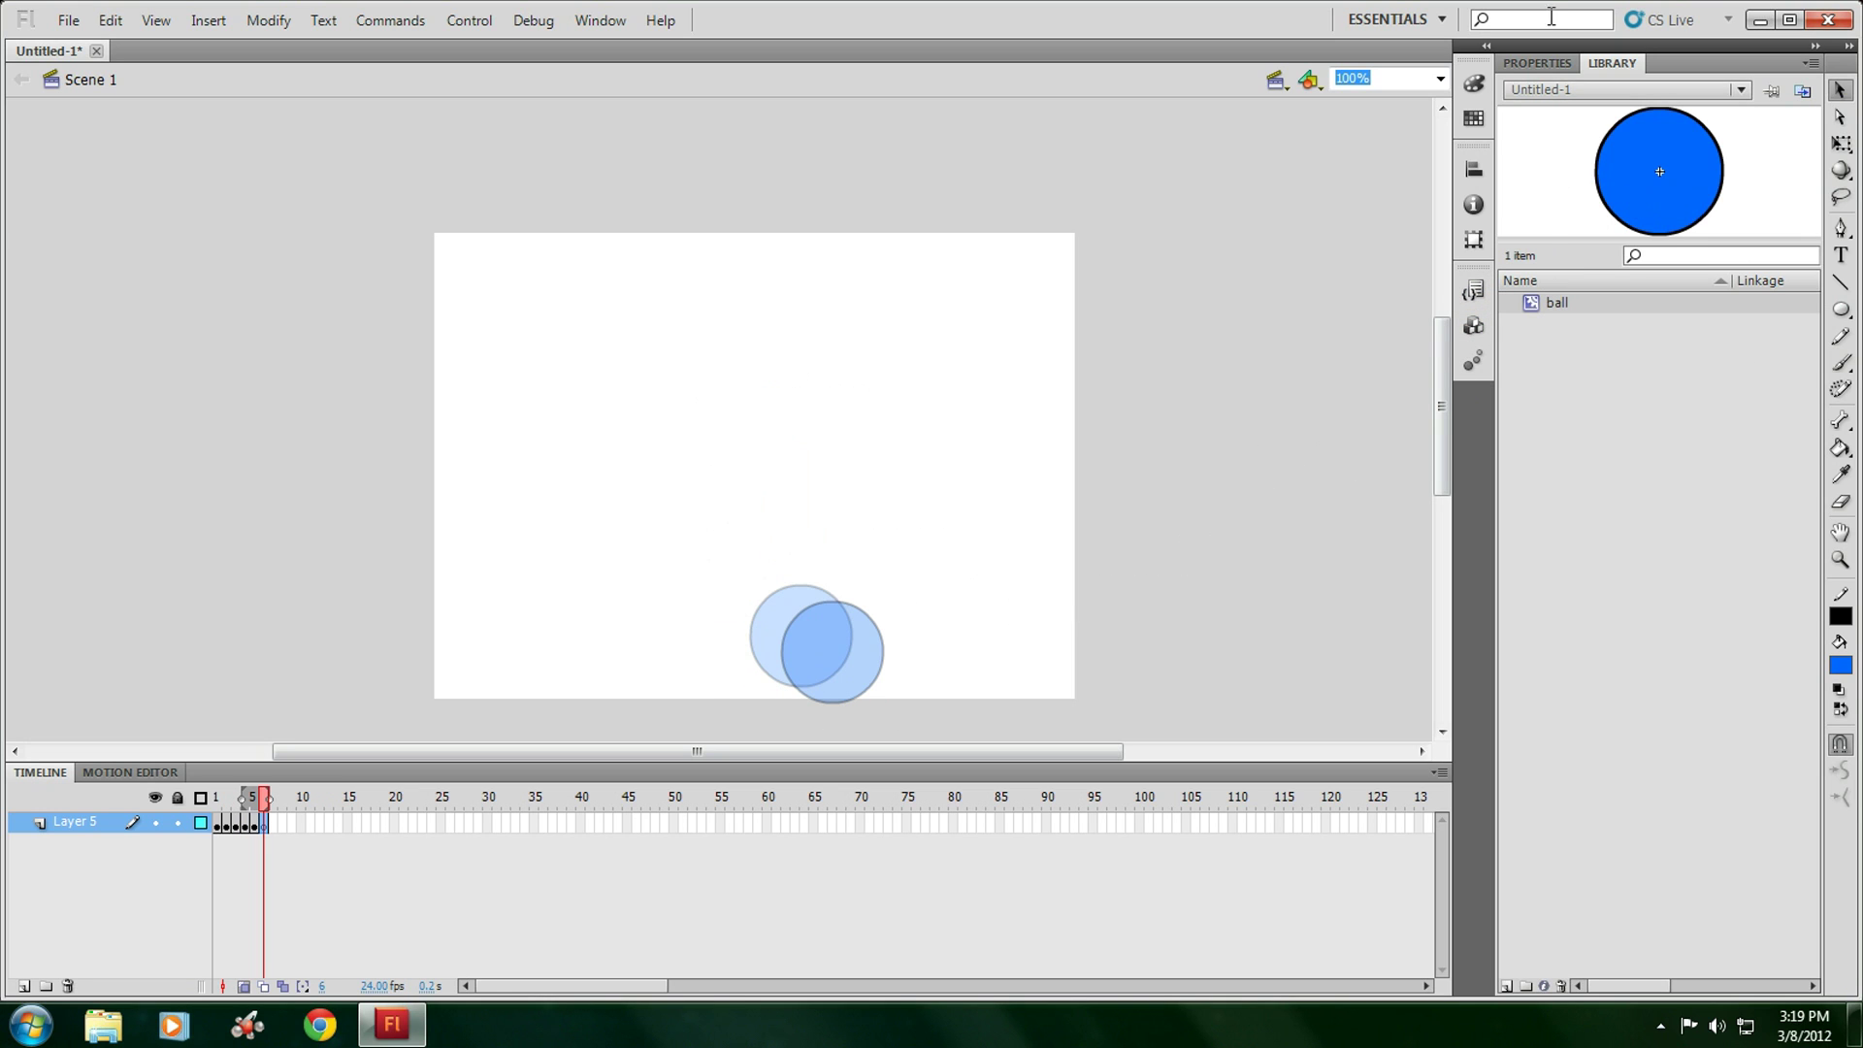
pyautogui.moveTo(1656, 125); pyautogui.dragTo(878, 611)
pyautogui.press('F7')
pyautogui.moveTo(1654, 174); pyautogui.dragTo(1058, 503)
pyautogui.press('F7')
pyautogui.press('F7')
pyautogui.press('F7')
pyautogui.moveTo(1645, 218); pyautogui.dragTo(1118, 524)
# Add a blank keyframe at frame 11 and draw a green-filled circle about 92 px wide in the stage's upper part.
pyautogui.press('F7')
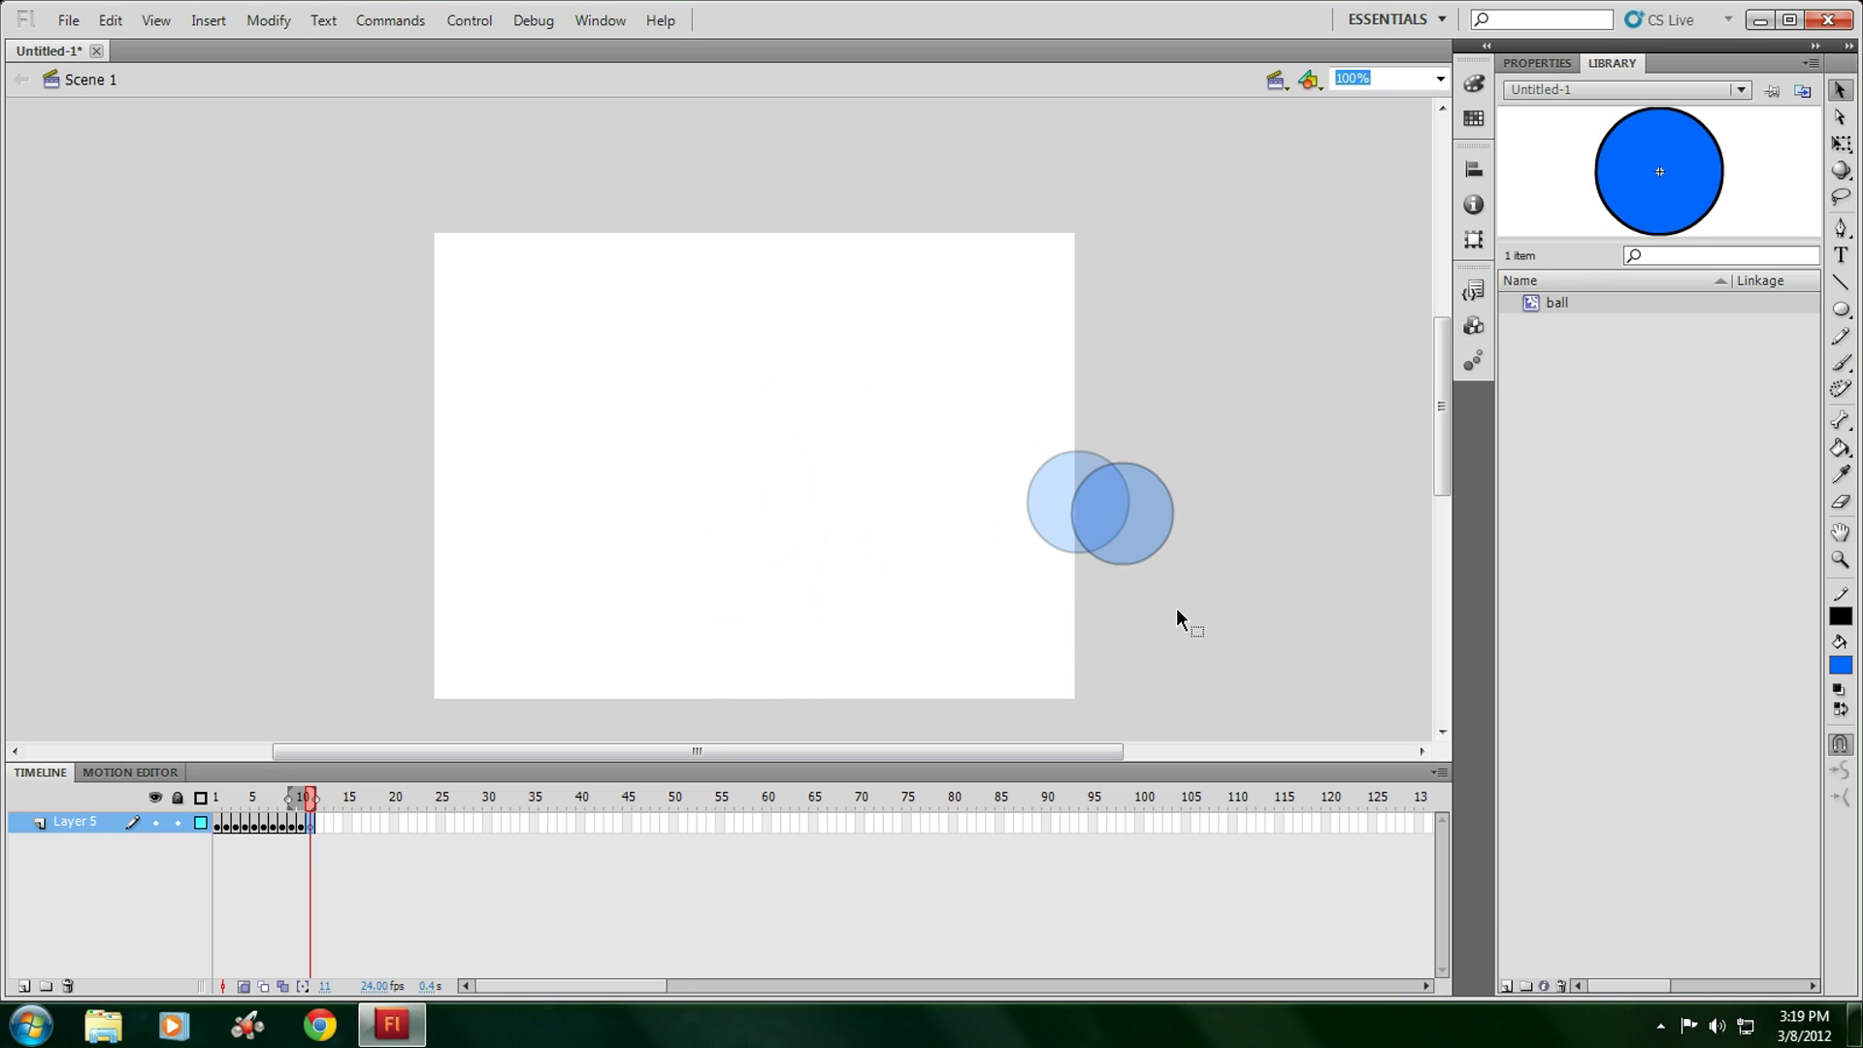
pyautogui.click(1841, 311)
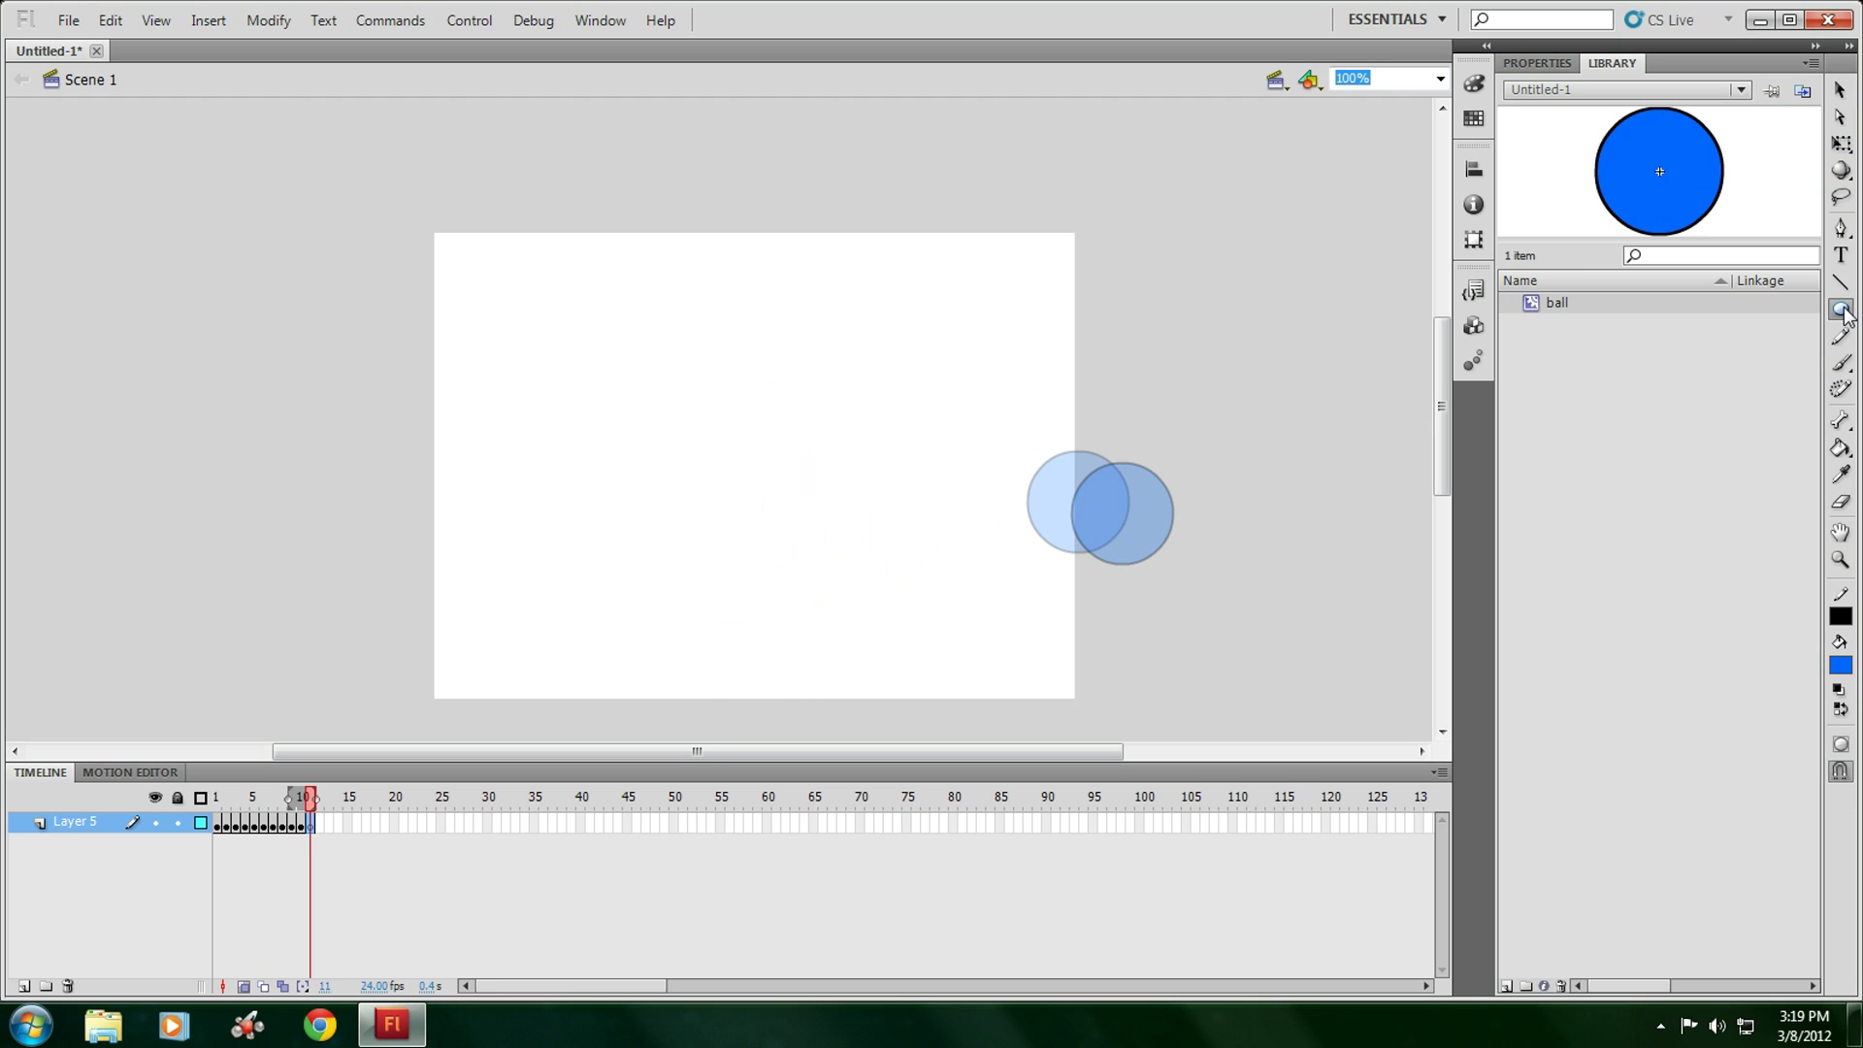
pyautogui.click(1543, 62)
pyautogui.click(1744, 187)
pyautogui.click(1710, 260)
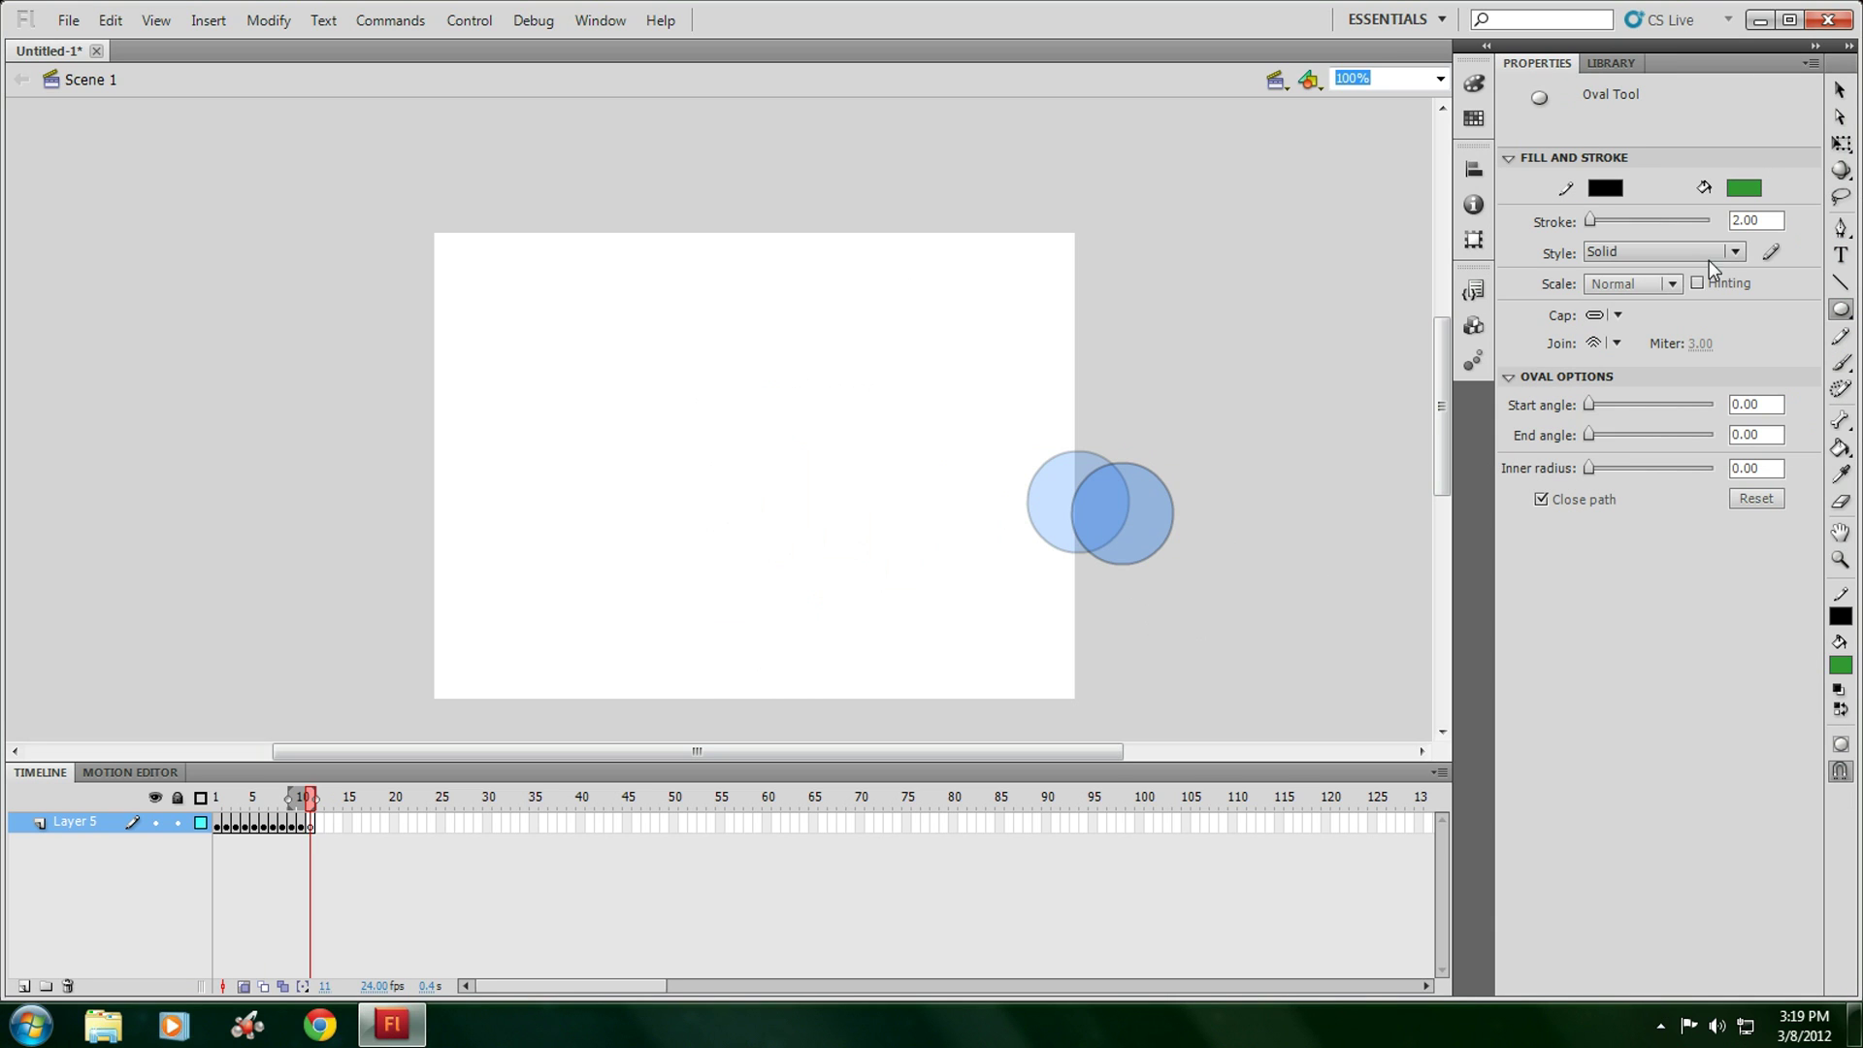
pyautogui.moveTo(767, 399); pyautogui.dragTo(657, 291)
# Convert the green circle into a Movie Clip symbol named "ball 2" and move it onto the stage's upper edge.
pyautogui.click(1840, 90)
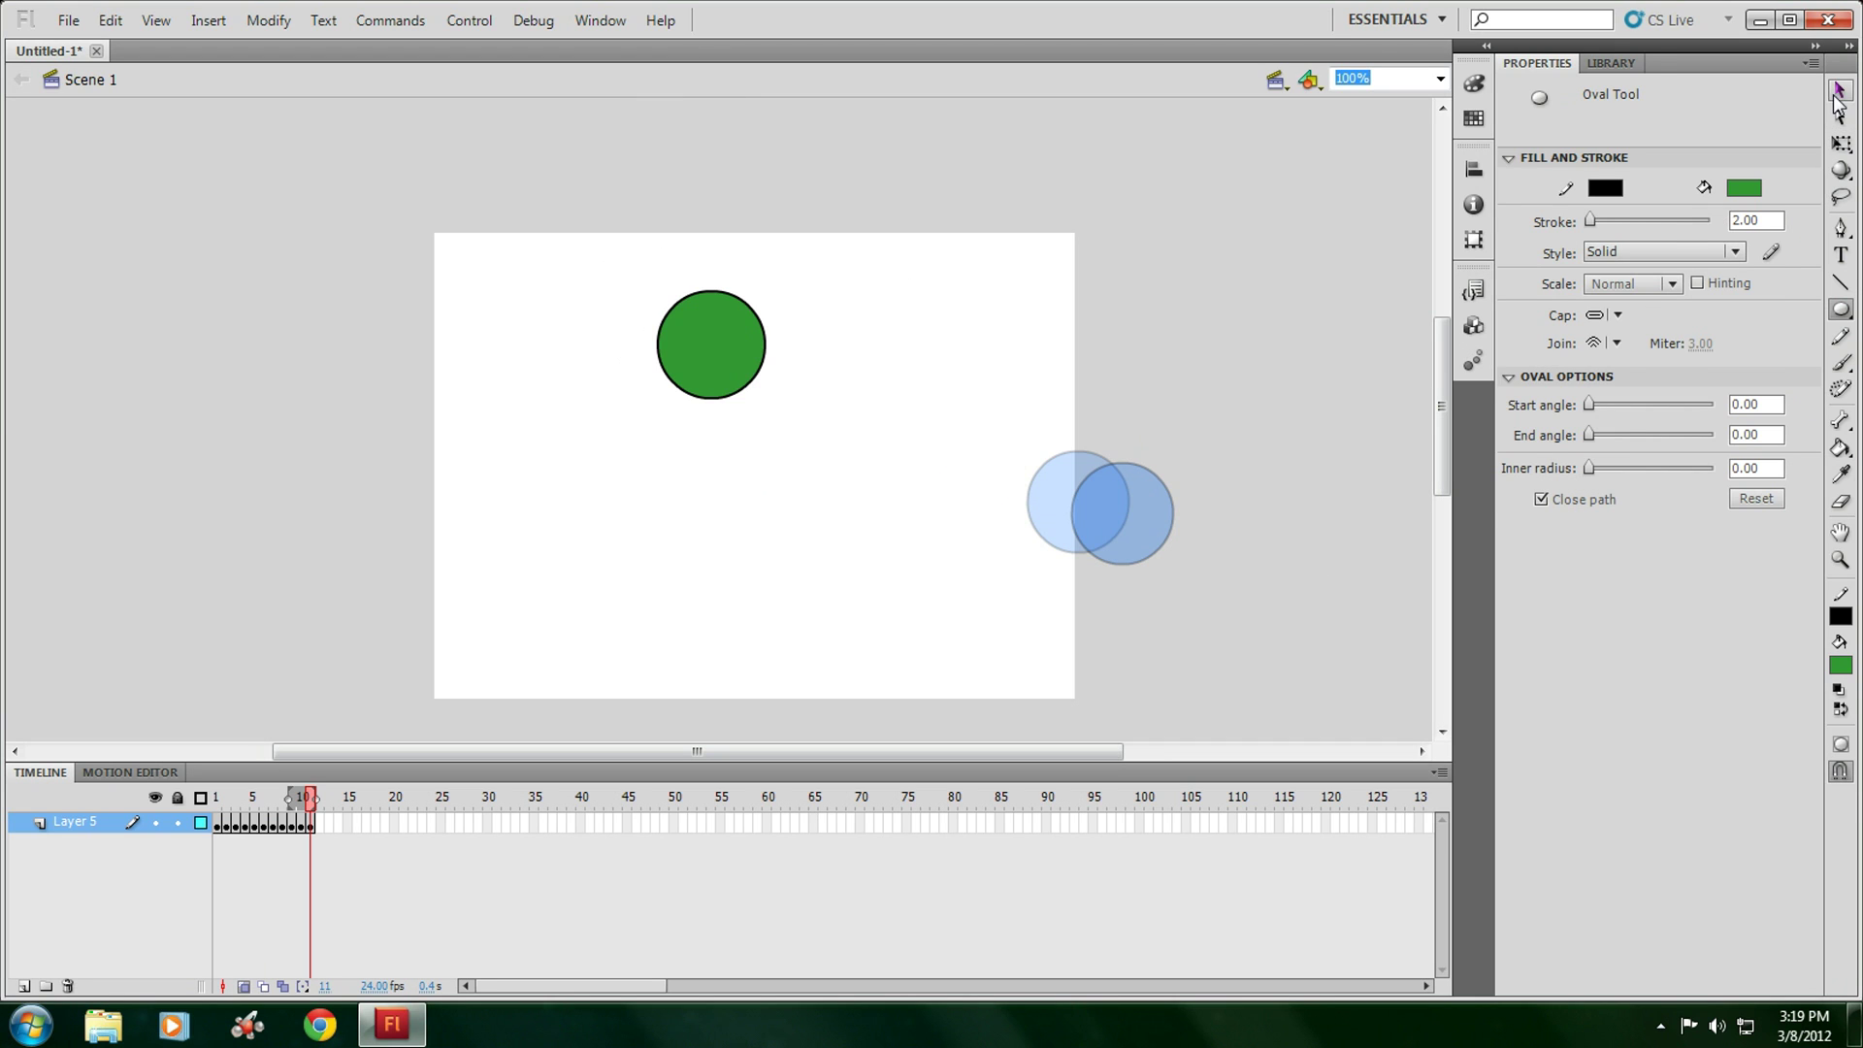
pyautogui.click(666, 353)
pyautogui.rightClick(689, 351)
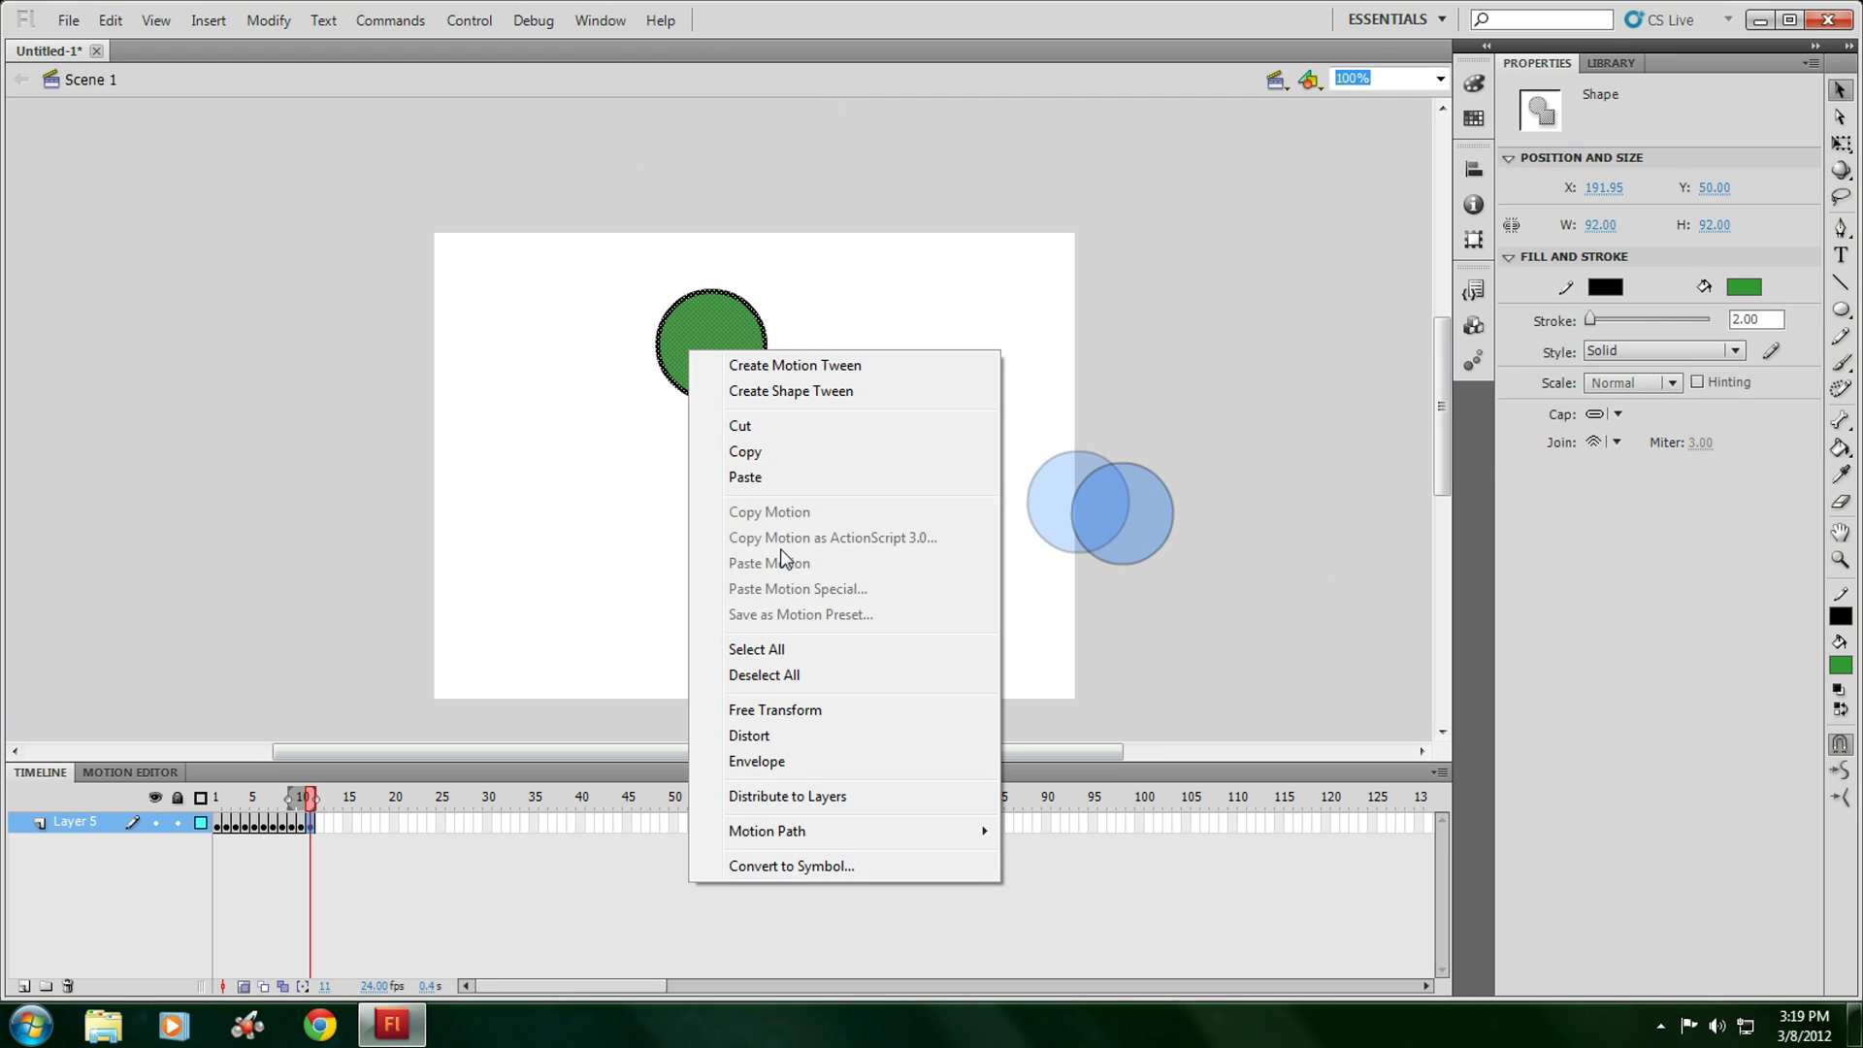
pyautogui.click(835, 867)
pyautogui.write('b')
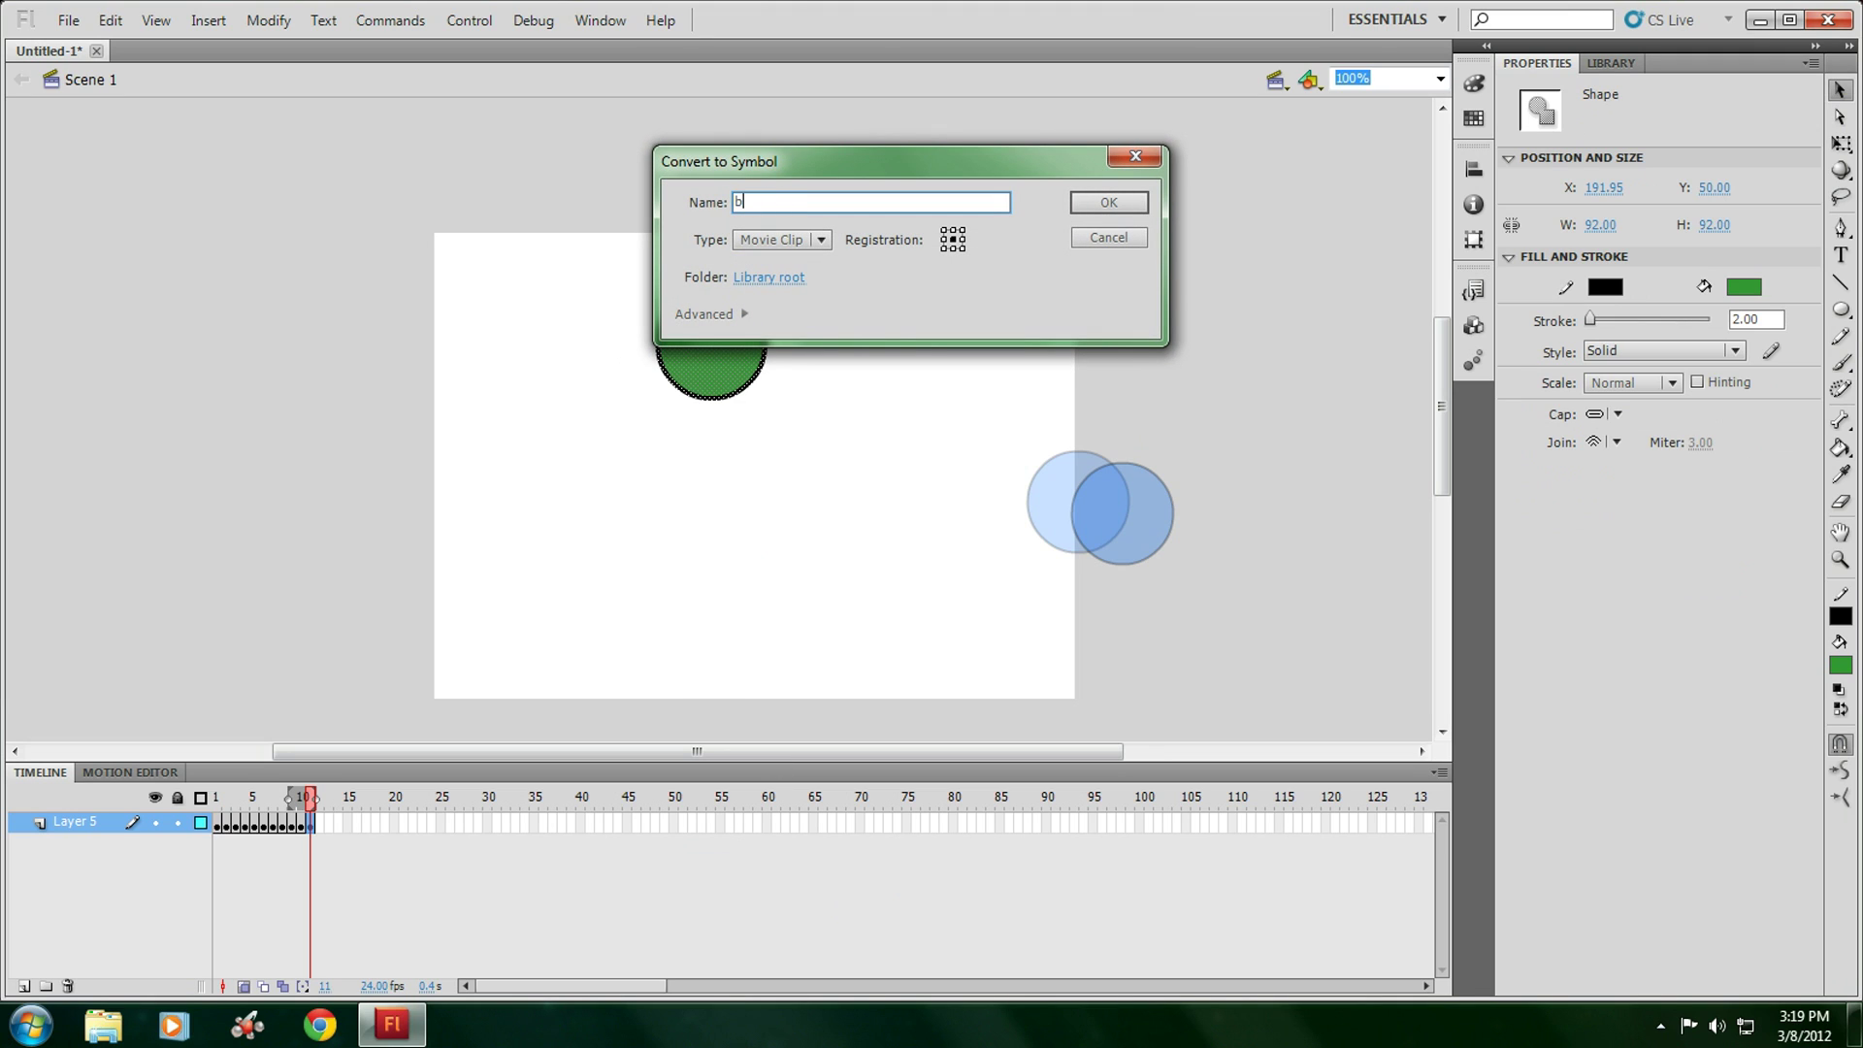
pyautogui.write('all 2')
pyautogui.click(1107, 205)
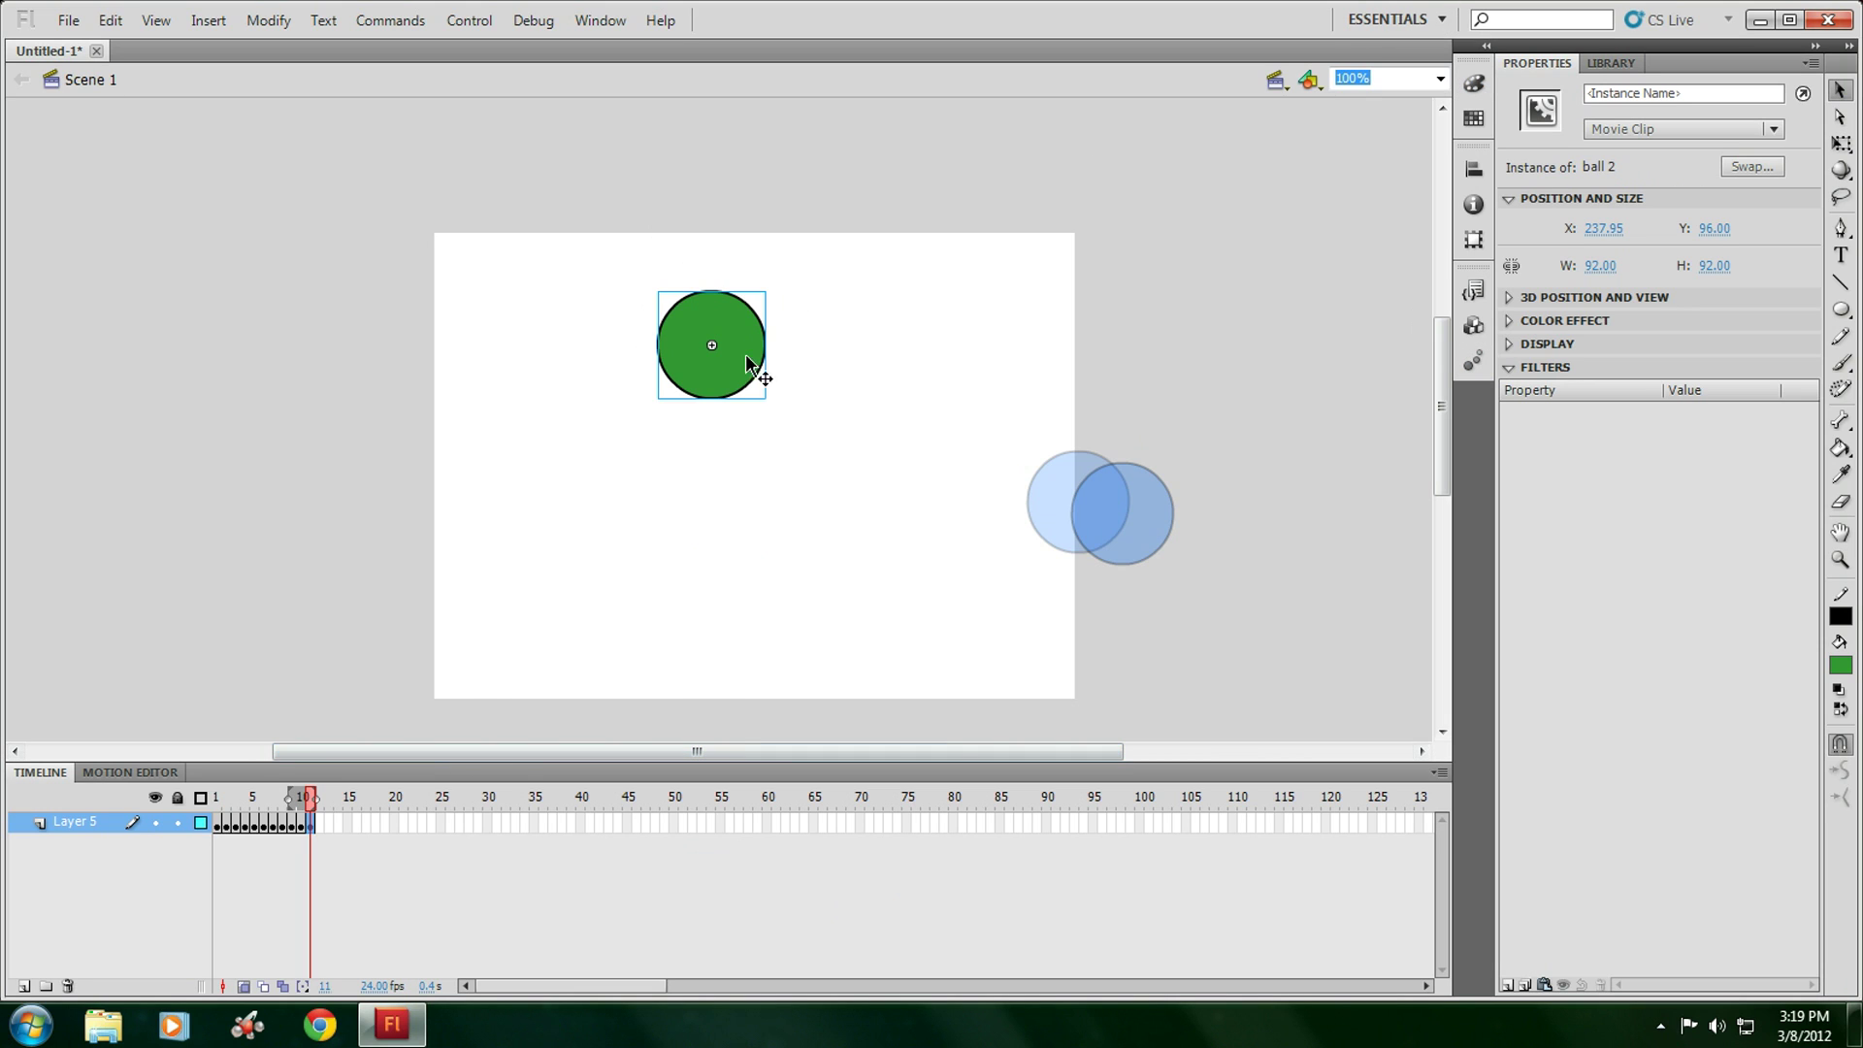
pyautogui.moveTo(746, 354); pyautogui.dragTo(734, 235)
# Add blank keyframes at frames 12 to 17, placing ball 2 progressively lower on each until it reaches the stage's lower edge.
pyautogui.click(1609, 63)
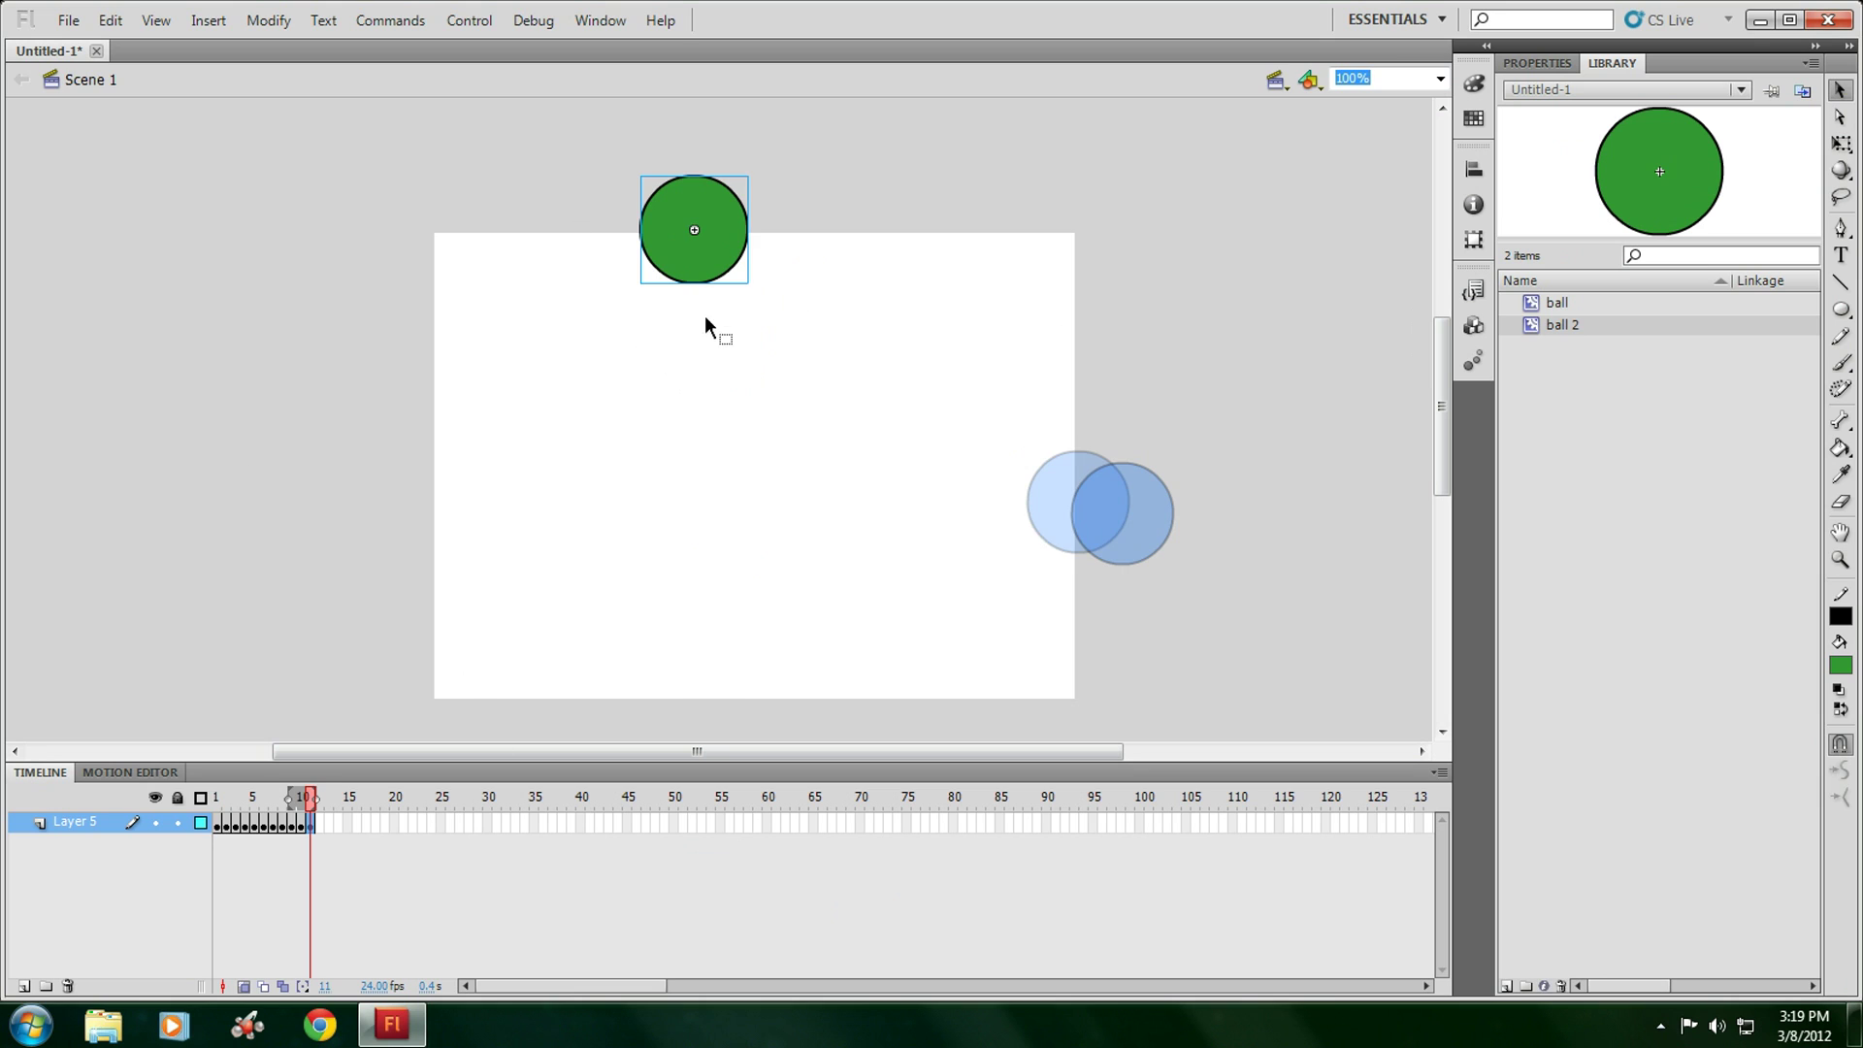
pyautogui.press('F7')
pyautogui.moveTo(1665, 181); pyautogui.dragTo(721, 309)
pyautogui.press('F7')
pyautogui.moveTo(1584, 214); pyautogui.dragTo(752, 383)
pyautogui.press('F7')
pyautogui.moveTo(1636, 170); pyautogui.dragTo(859, 587)
pyautogui.press('F7')
pyautogui.press('F7')
pyautogui.press('F7')
pyautogui.moveTo(1649, 184); pyautogui.dragTo(895, 648)
# Place ball 2 on new keyframes 18 to 20, bouncing up and over the stage's right edge, and add a blank keyframe at frame 21.
pyautogui.press('F7')
pyautogui.moveTo(1638, 165); pyautogui.dragTo(956, 615)
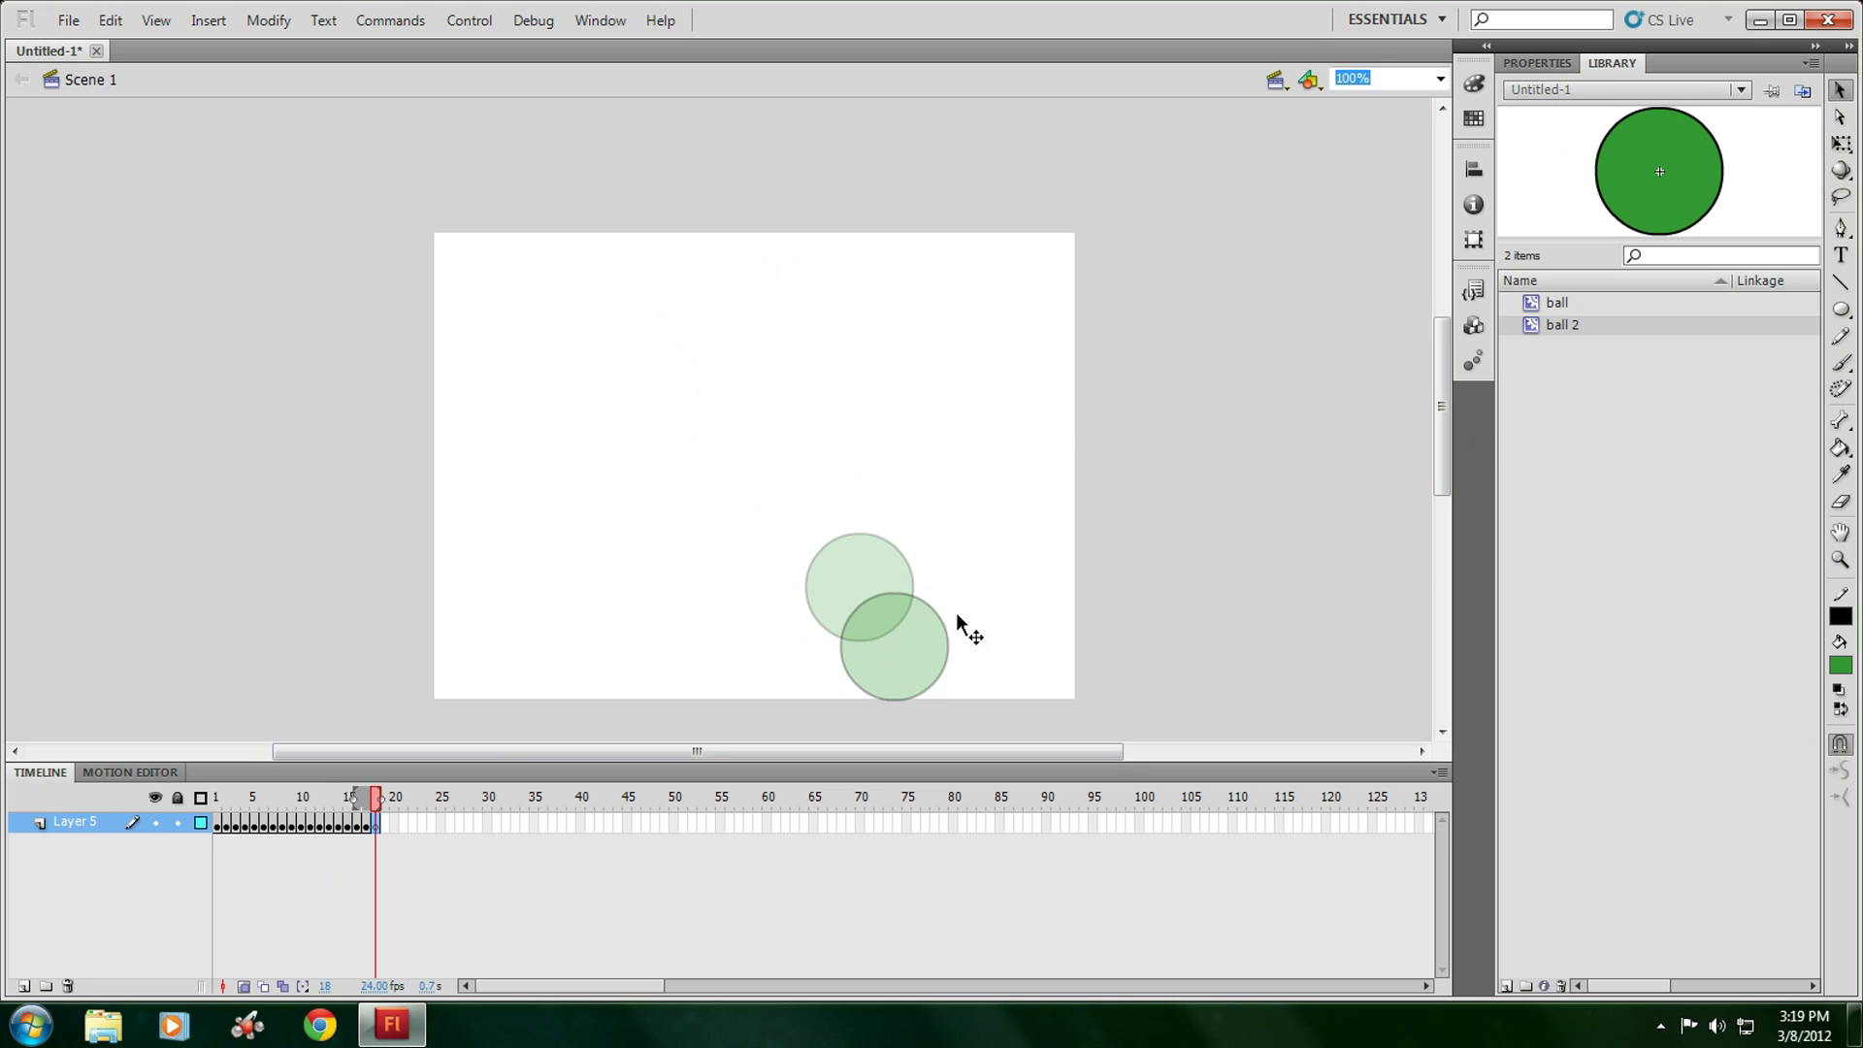
pyautogui.press('F7')
pyautogui.moveTo(1632, 191); pyautogui.dragTo(1040, 595)
pyautogui.press('F7')
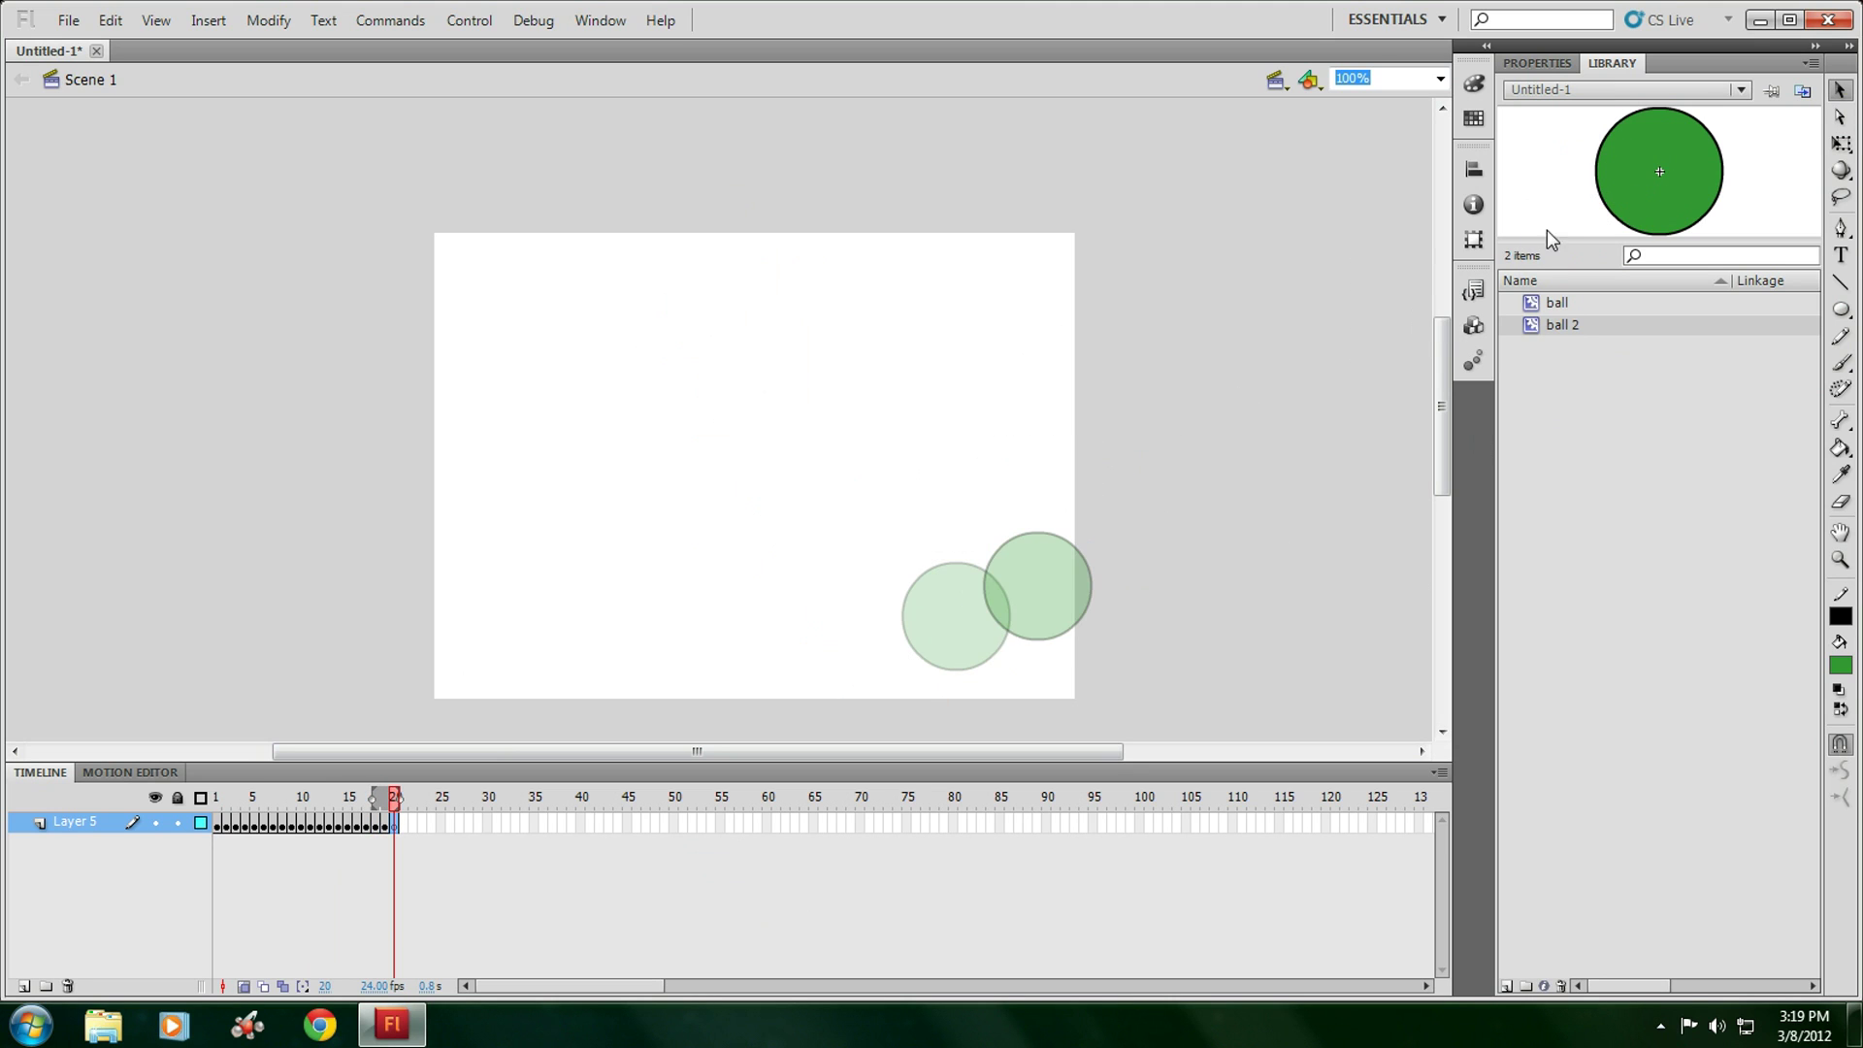
pyautogui.moveTo(1547, 230); pyautogui.dragTo(1110, 572)
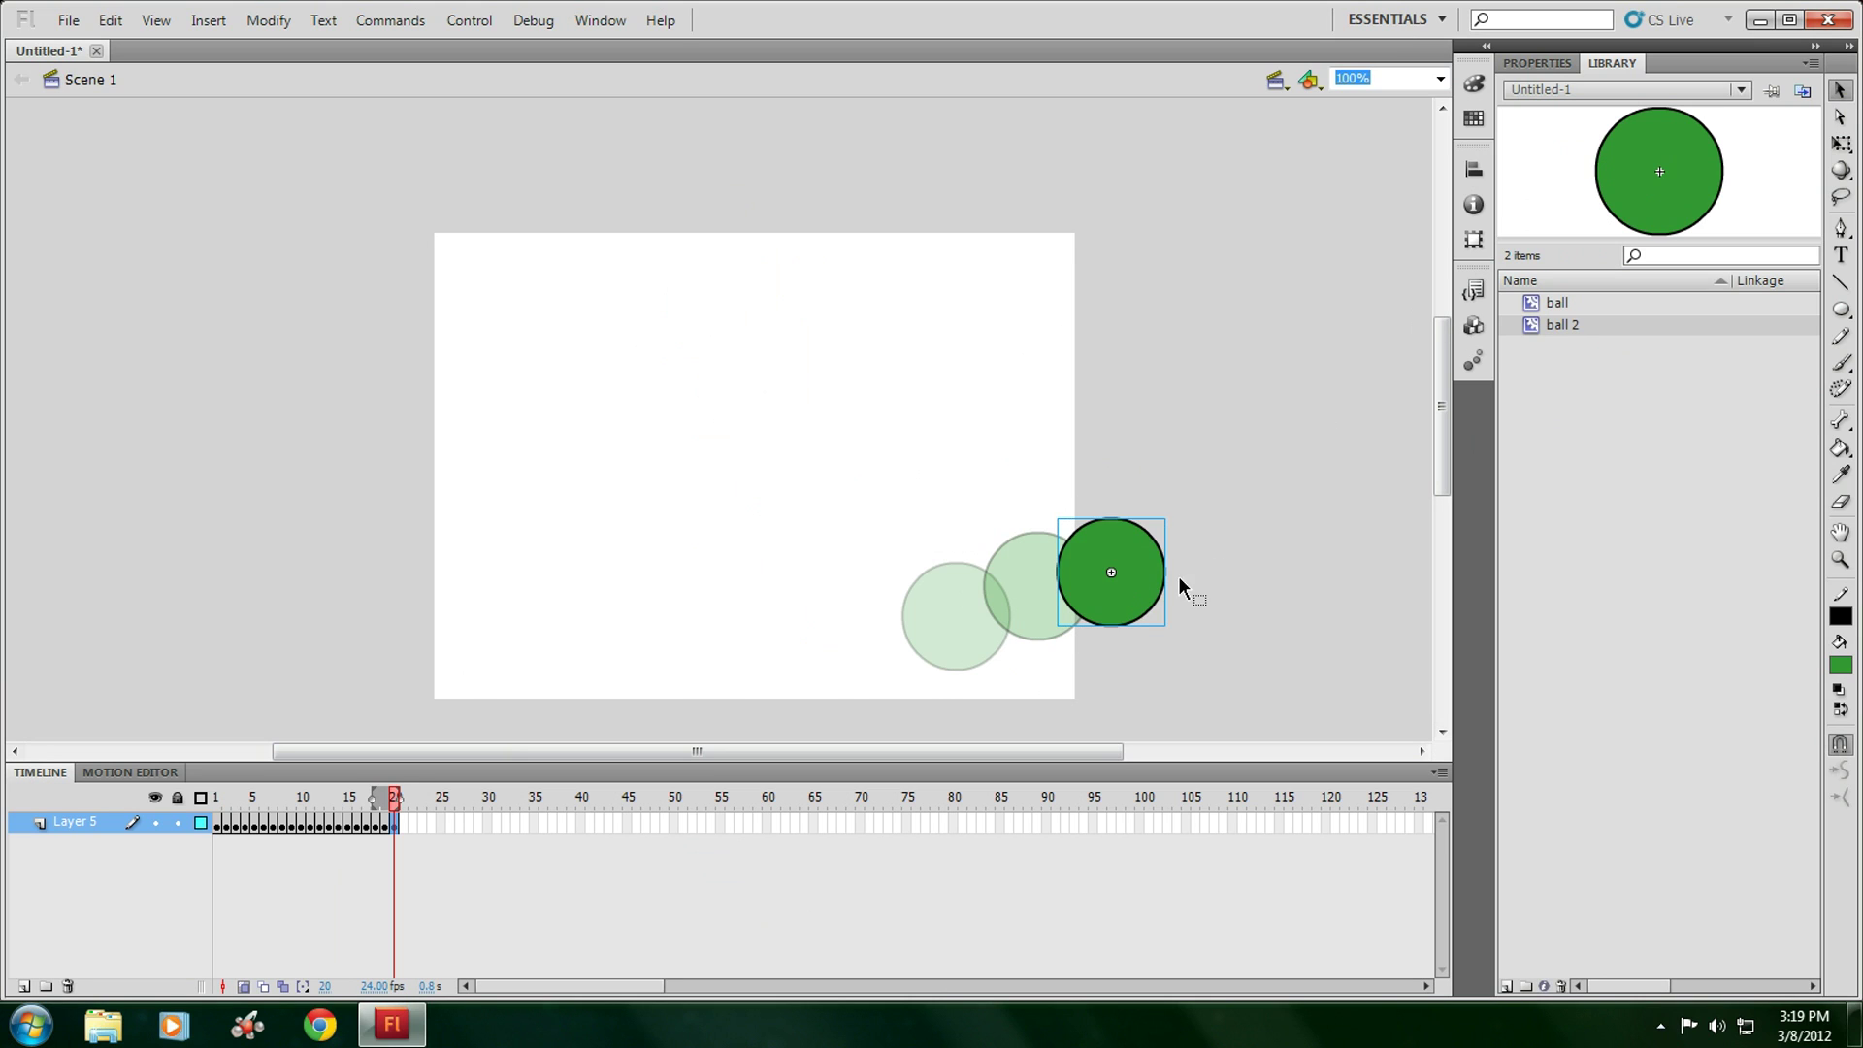
pyautogui.press('F7')
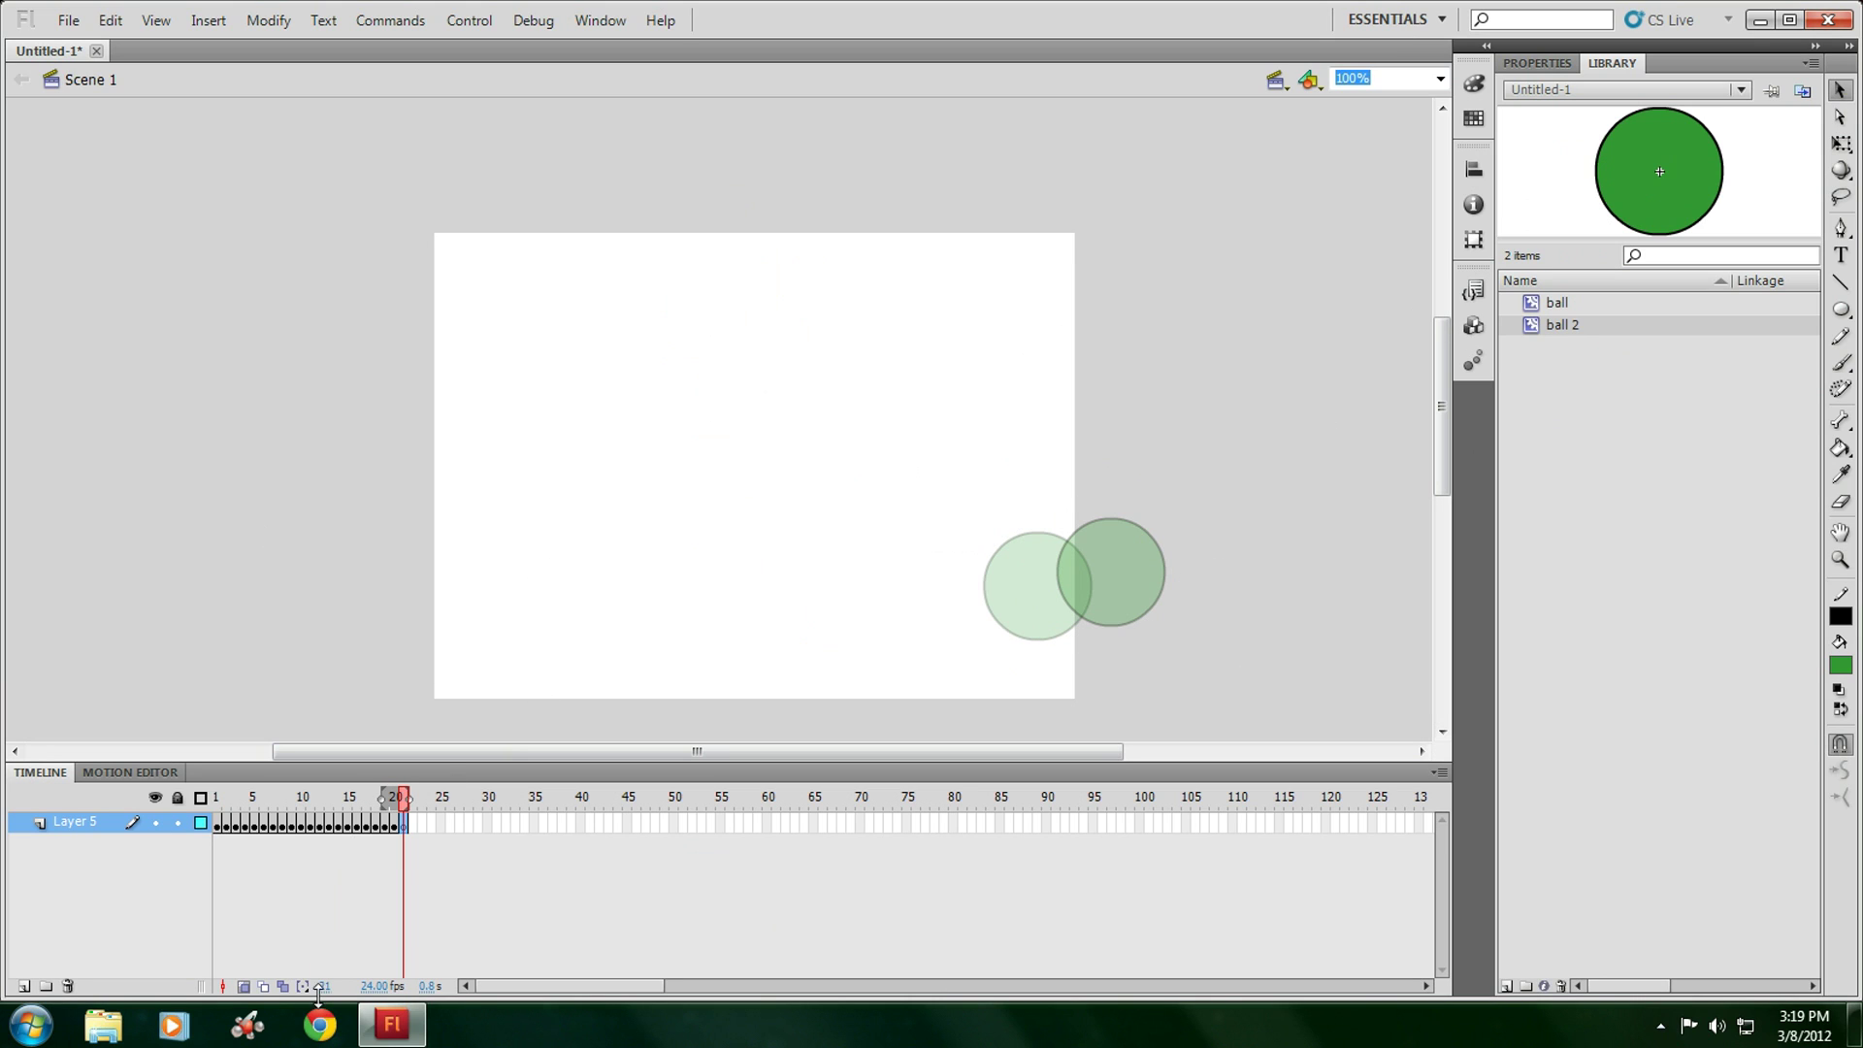
# Set the frame rate to 8 fps and test the movie, then close the preview.
pyautogui.click(376, 988)
pyautogui.write('8')
pyautogui.press('Return')
pyautogui.click(472, 21)
pyautogui.moveTo(621, 198)
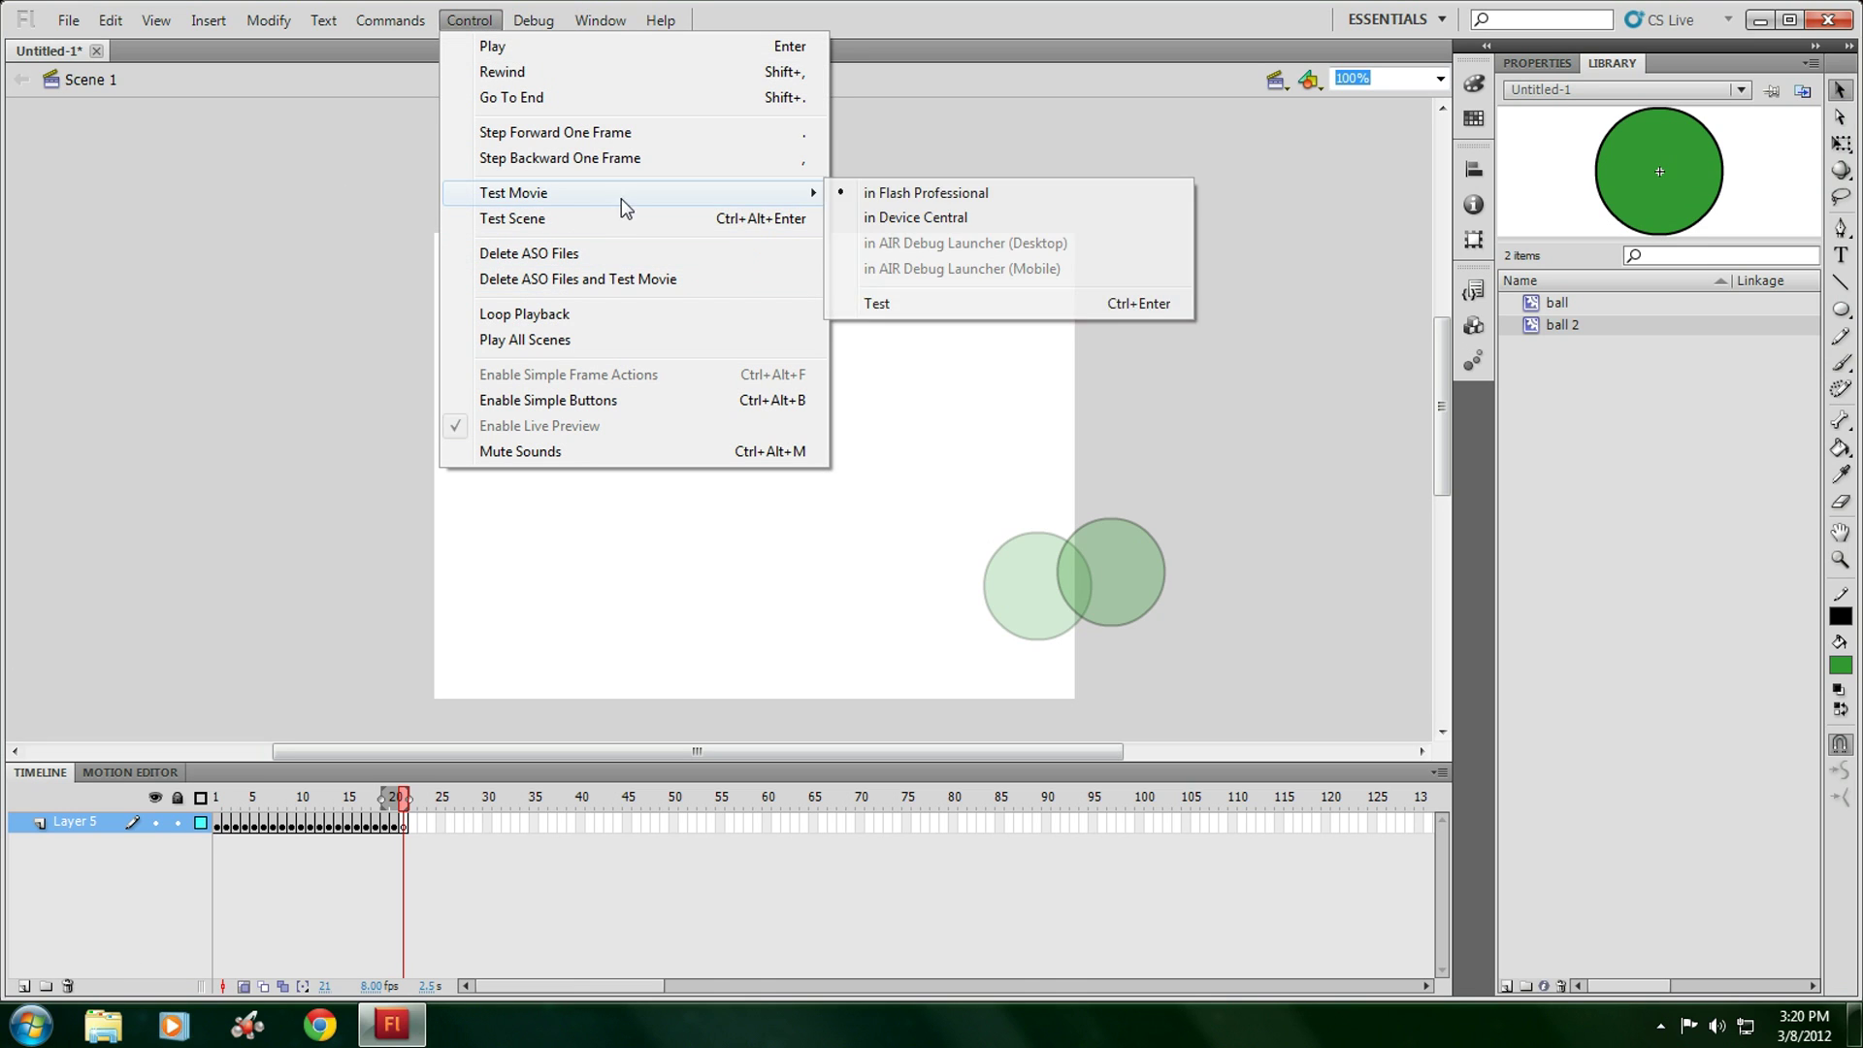
pyautogui.click(930, 308)
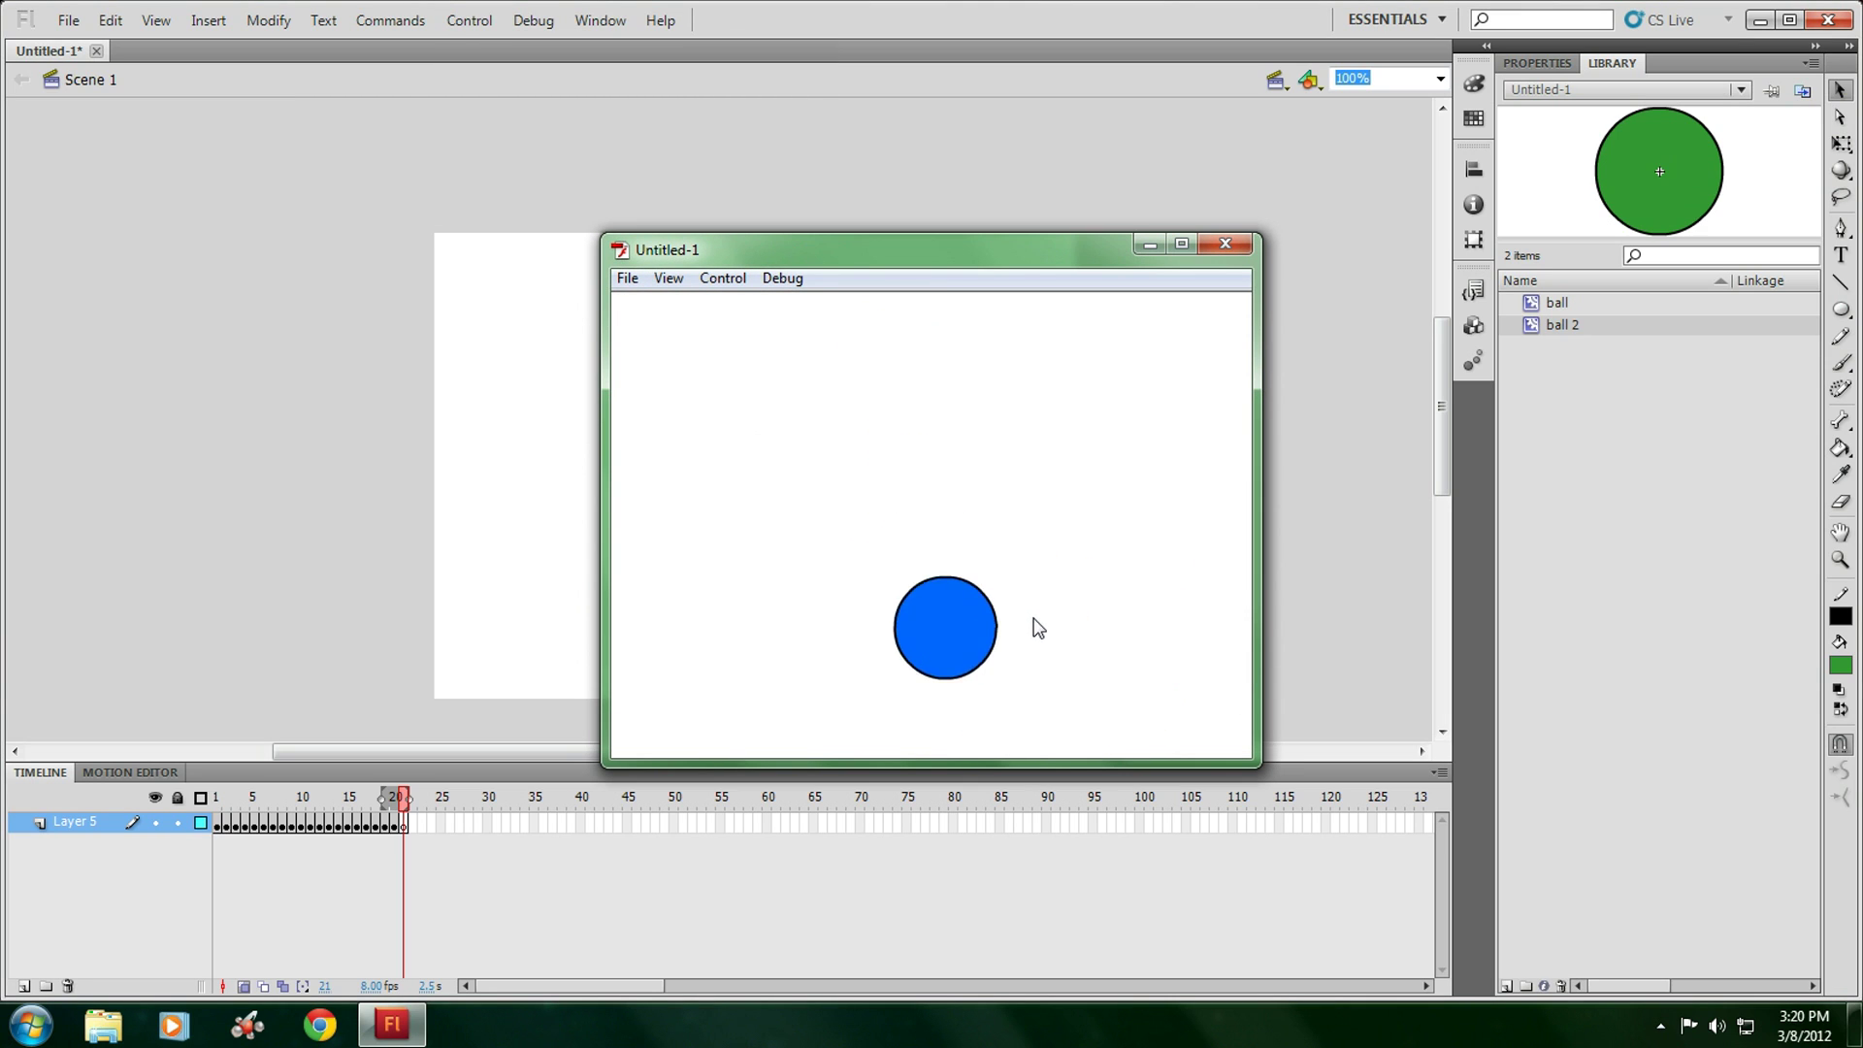
pyautogui.click(1220, 245)
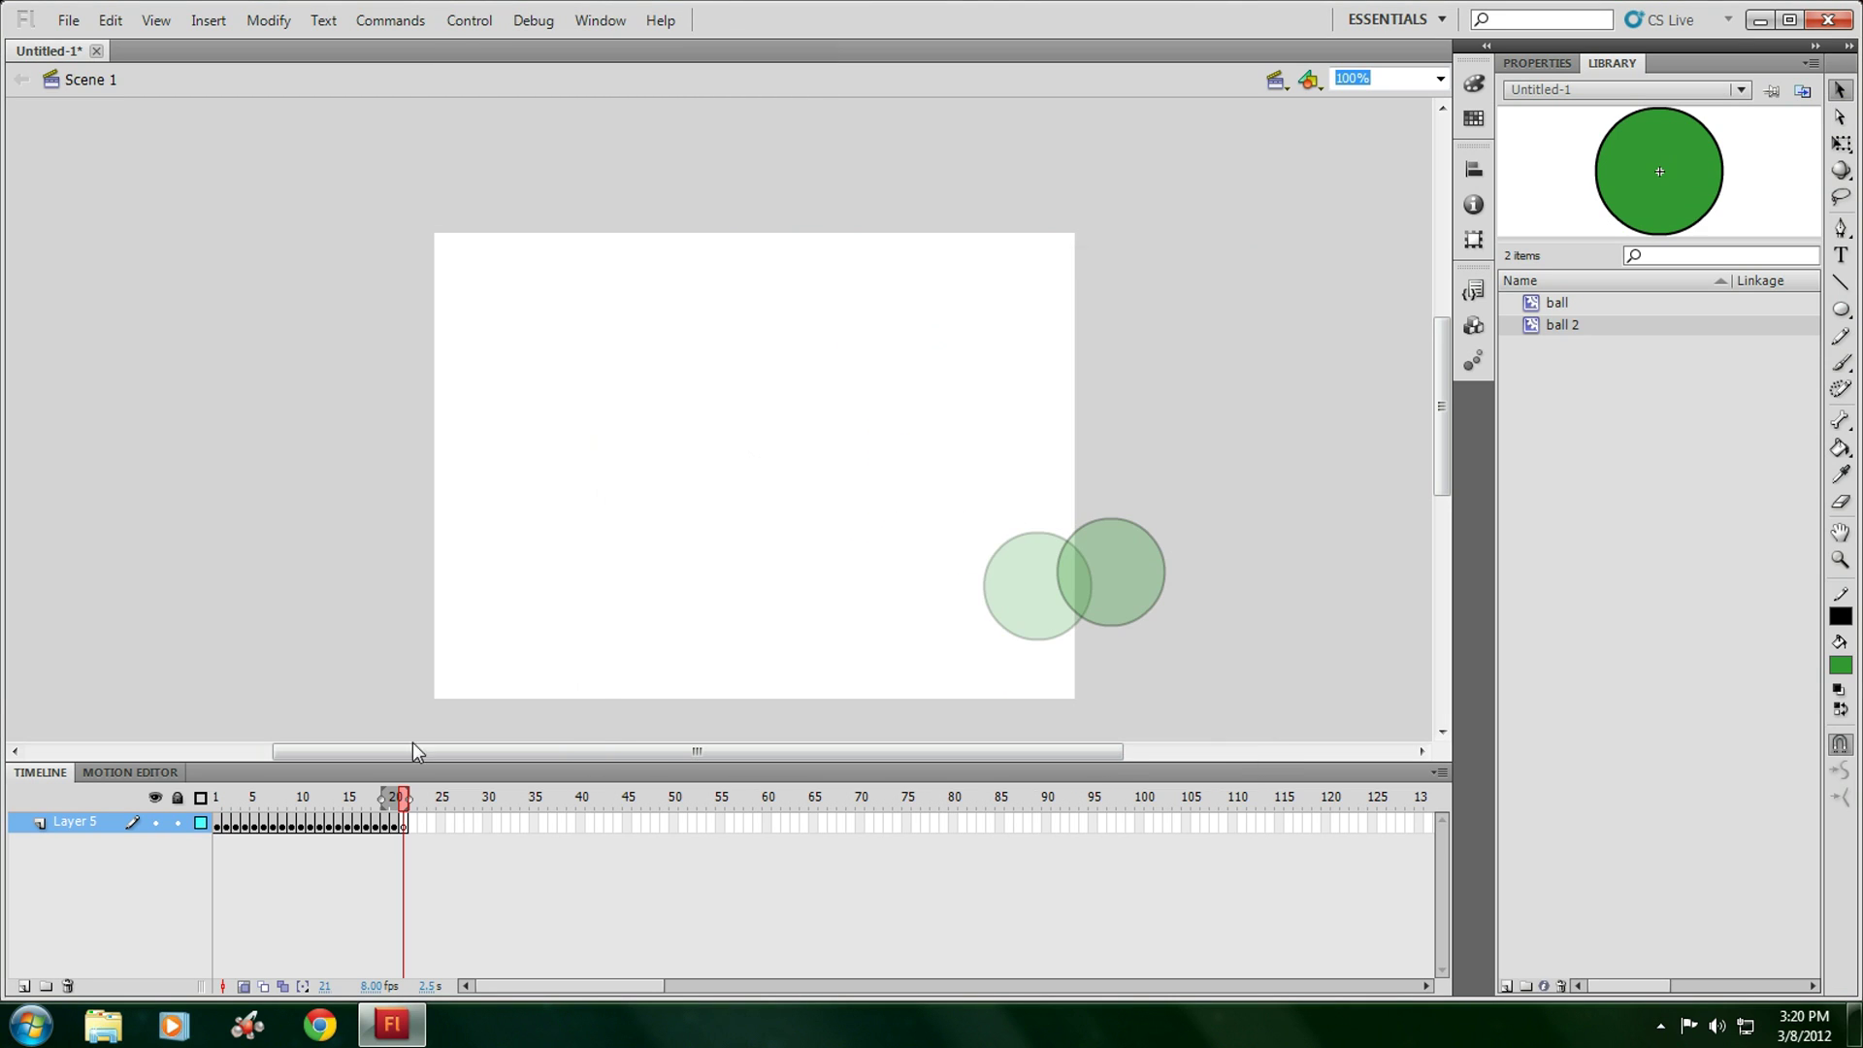
# Raise the frame rate to 30 fps and preview the animation in a test movie.
pyautogui.click(388, 985)
pyautogui.click(469, 21)
pyautogui.moveTo(611, 192)
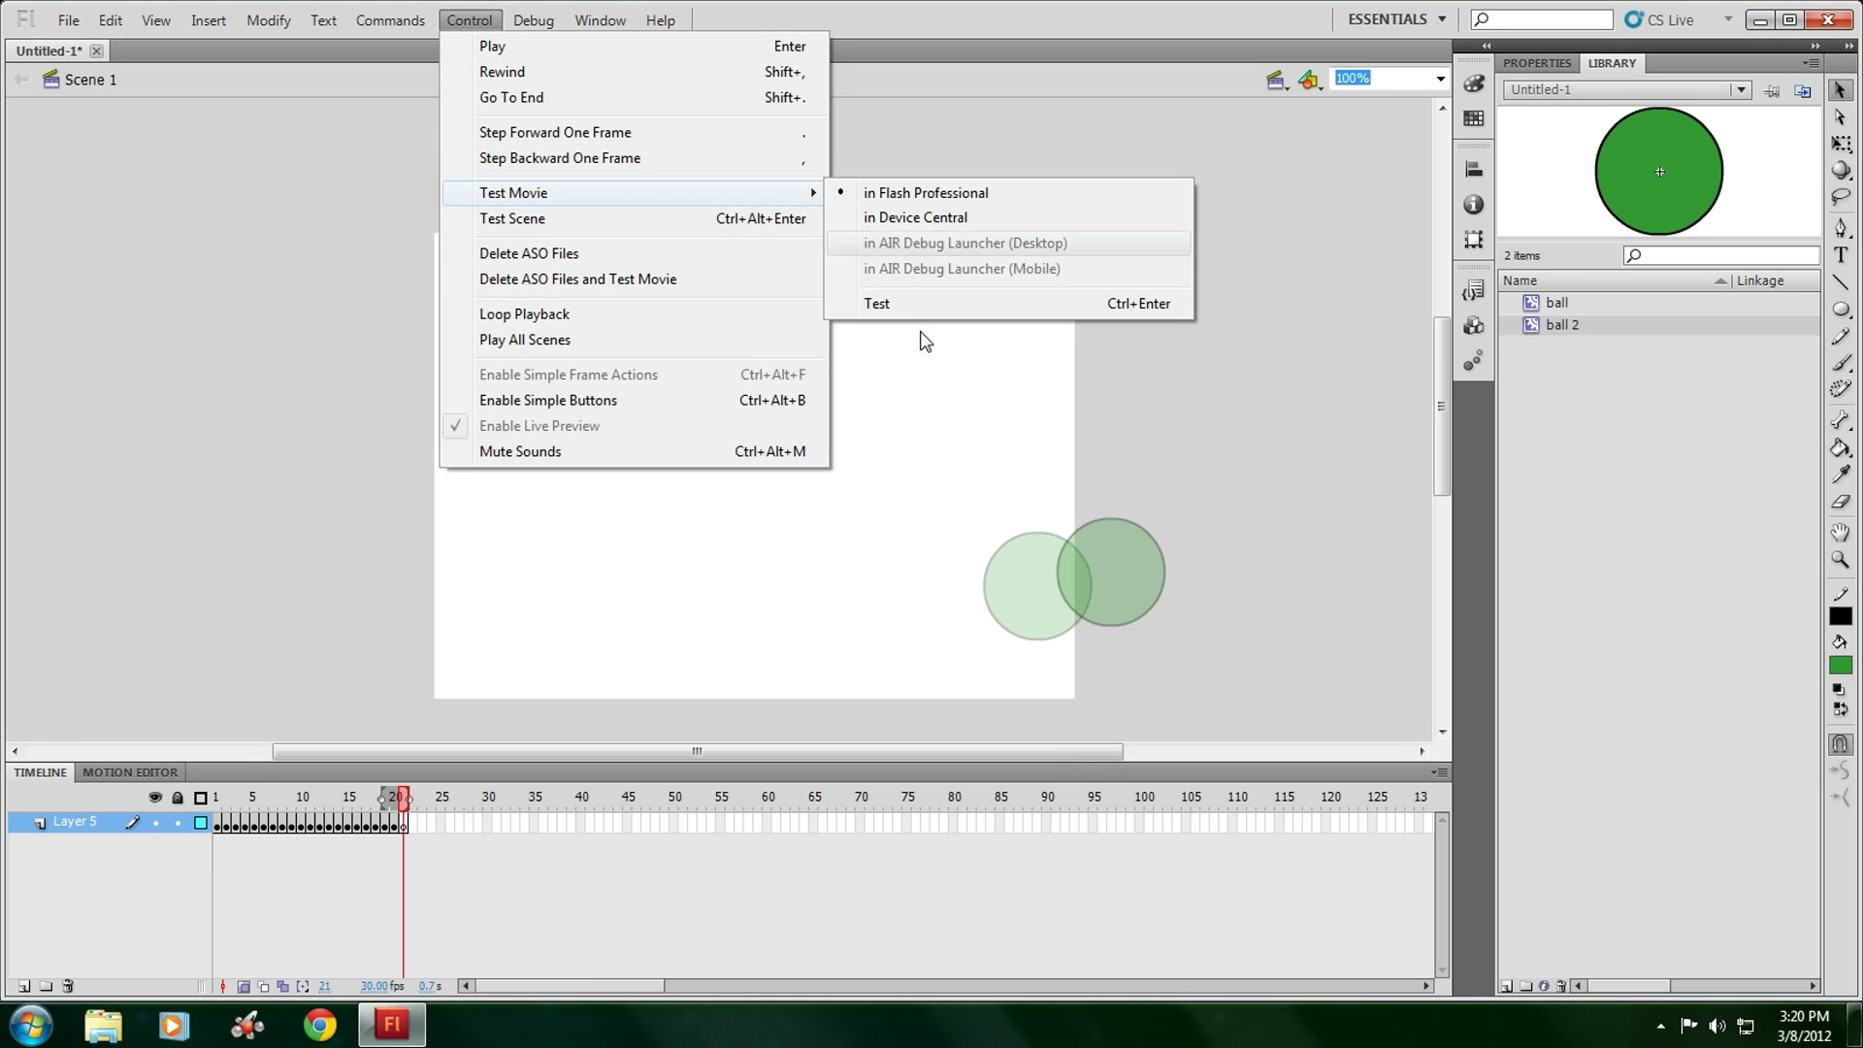
pyautogui.click(910, 303)
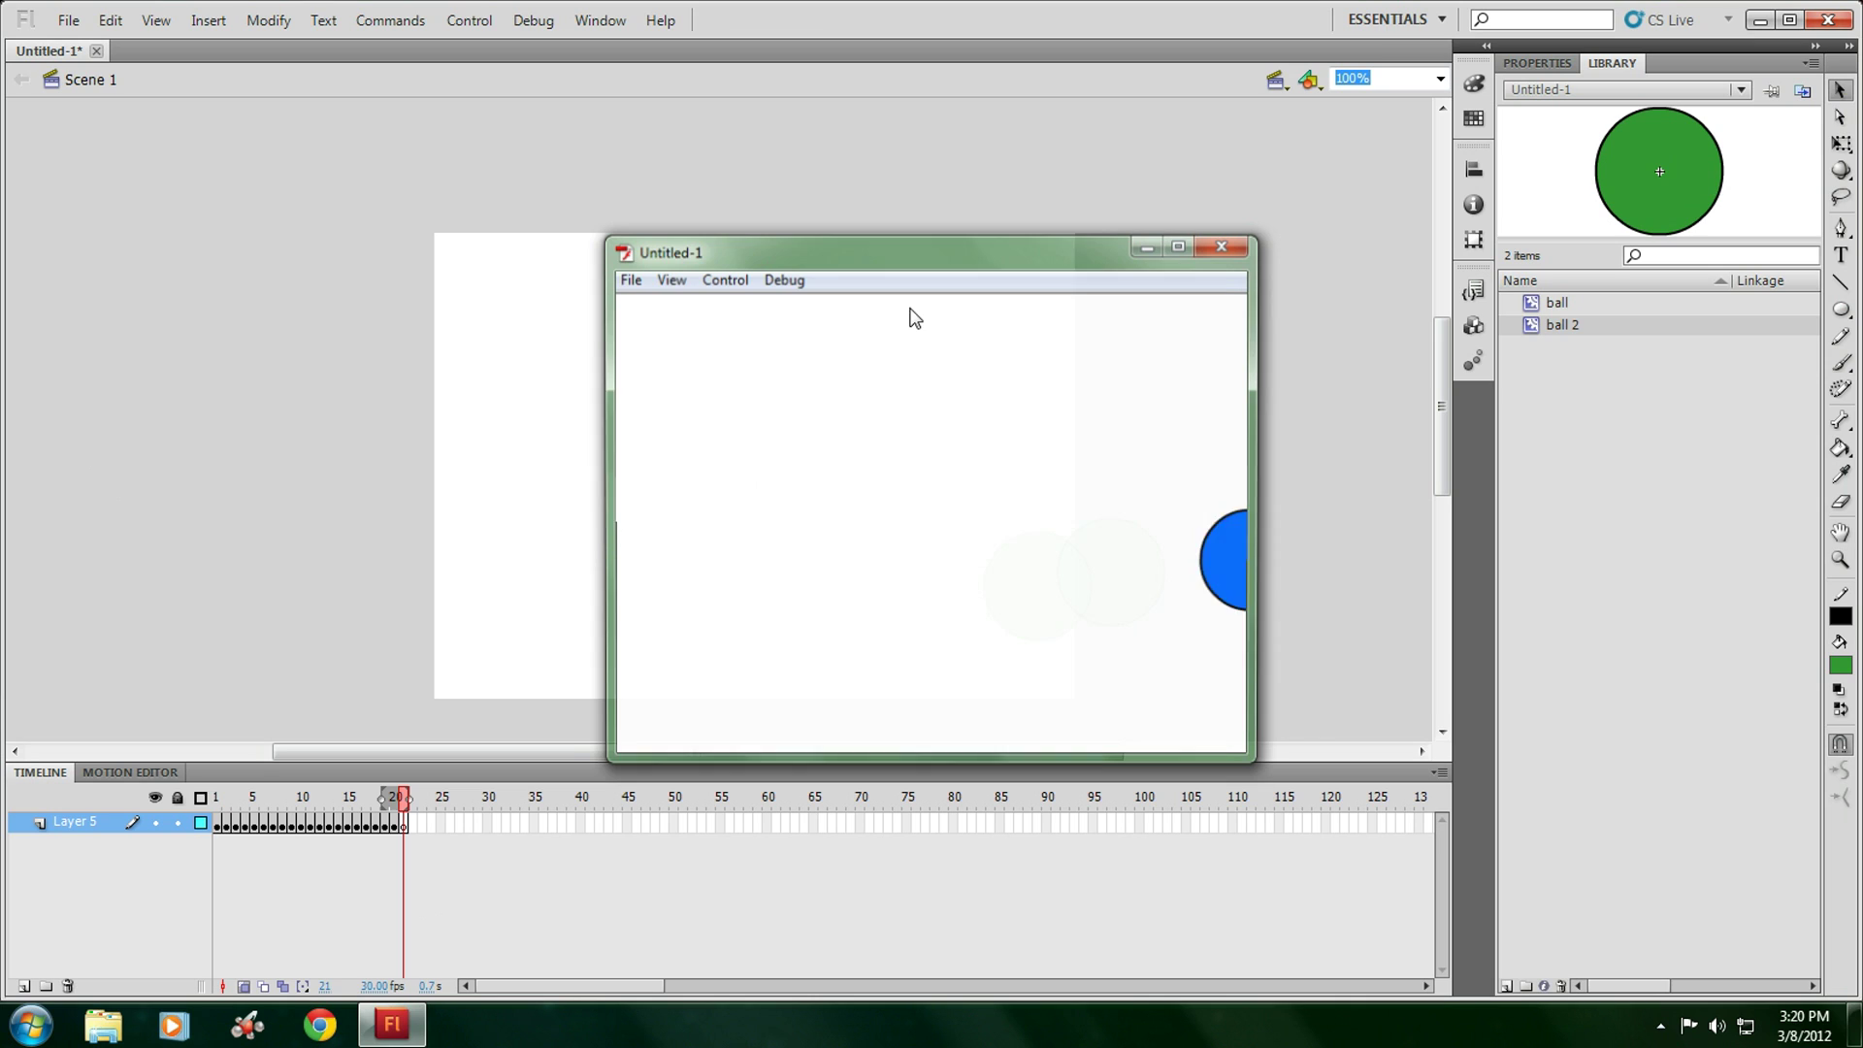
pyautogui.click(1223, 243)
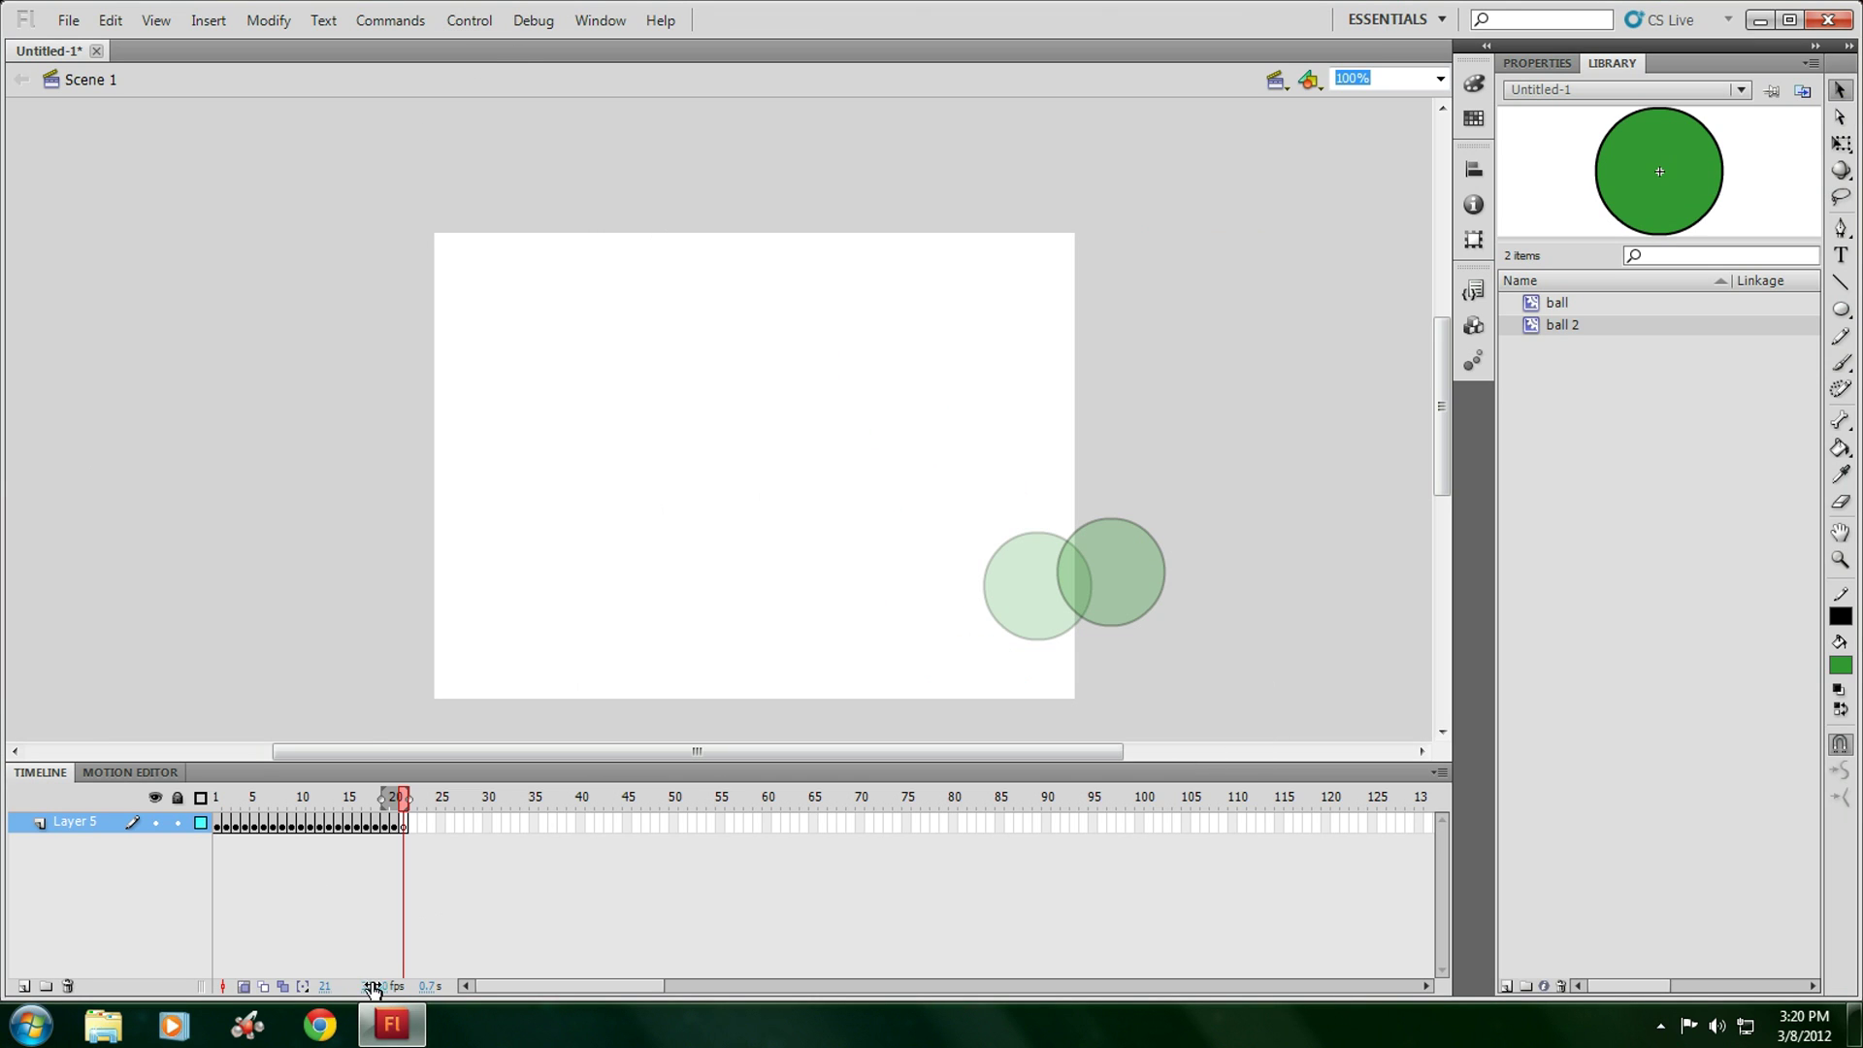
# Set the frame rate to 24 fps and run the test movie again.
pyautogui.click(374, 986)
pyautogui.write('24')
pyautogui.press('Return')
pyautogui.click(473, 20)
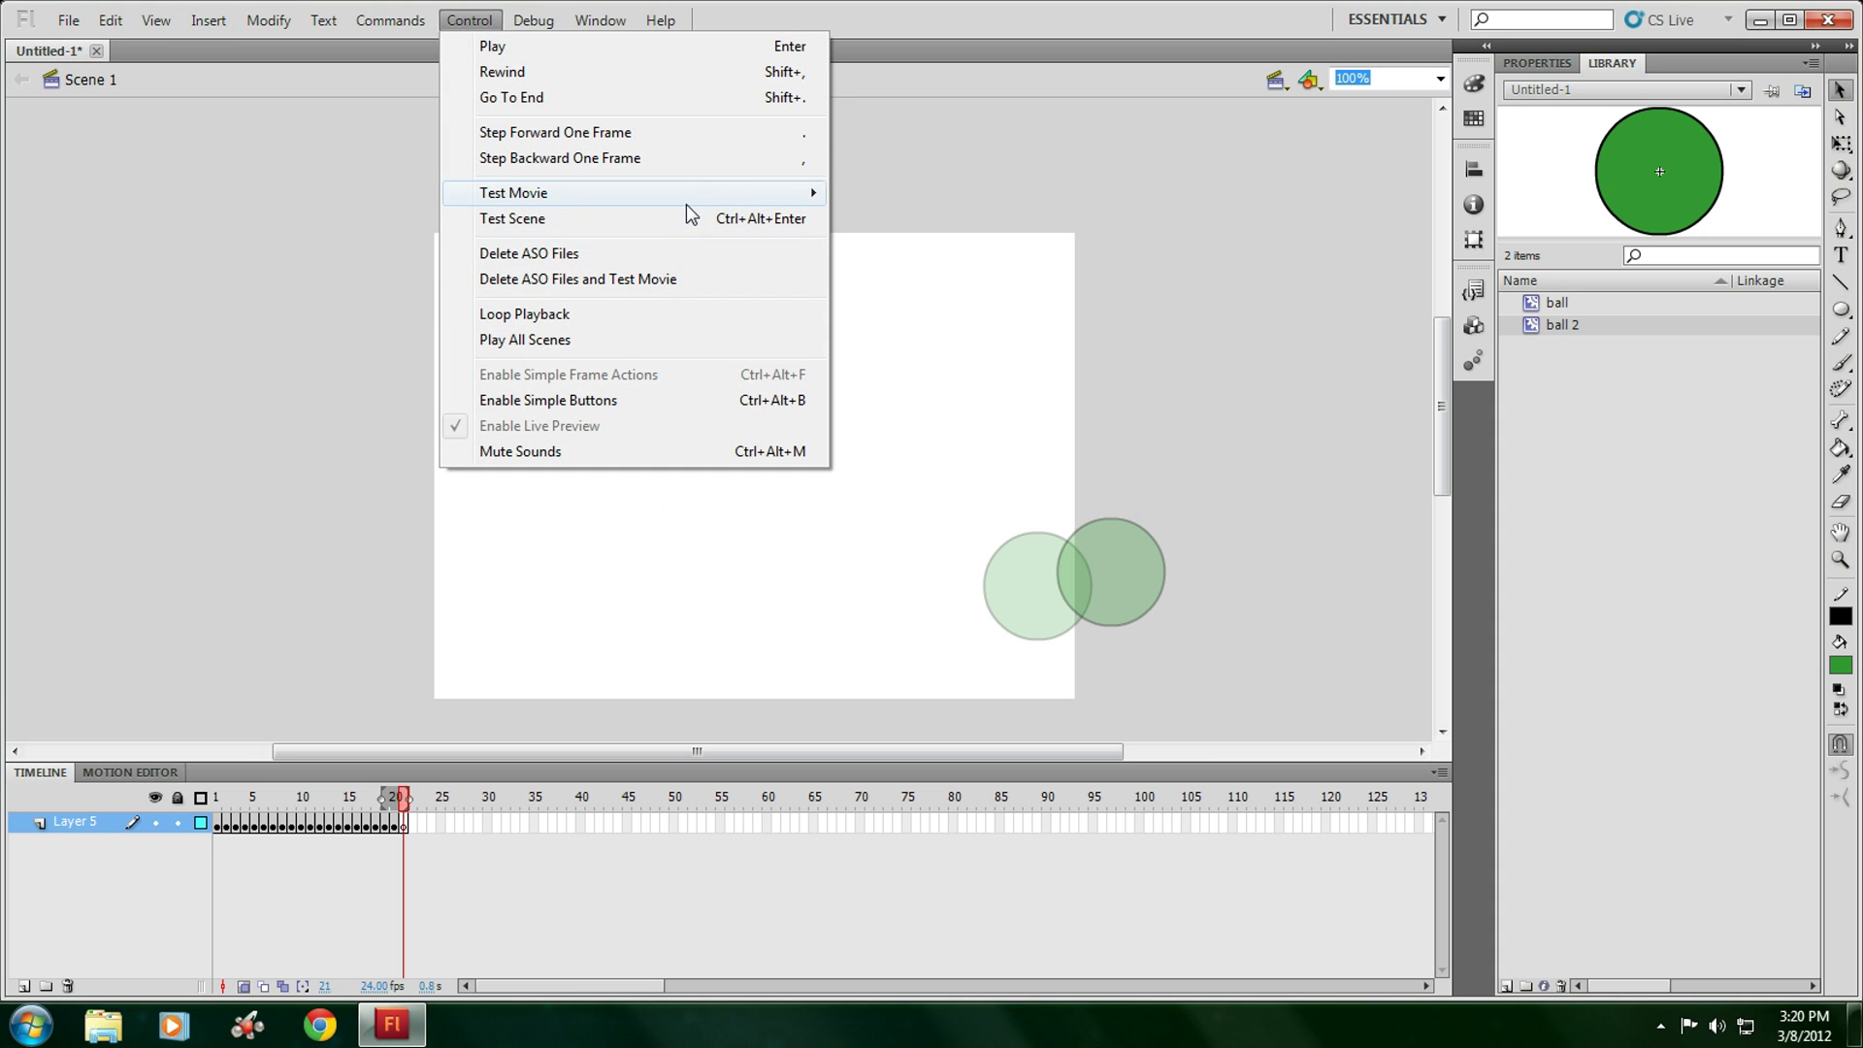
pyautogui.moveTo(744, 194)
pyautogui.click(854, 303)
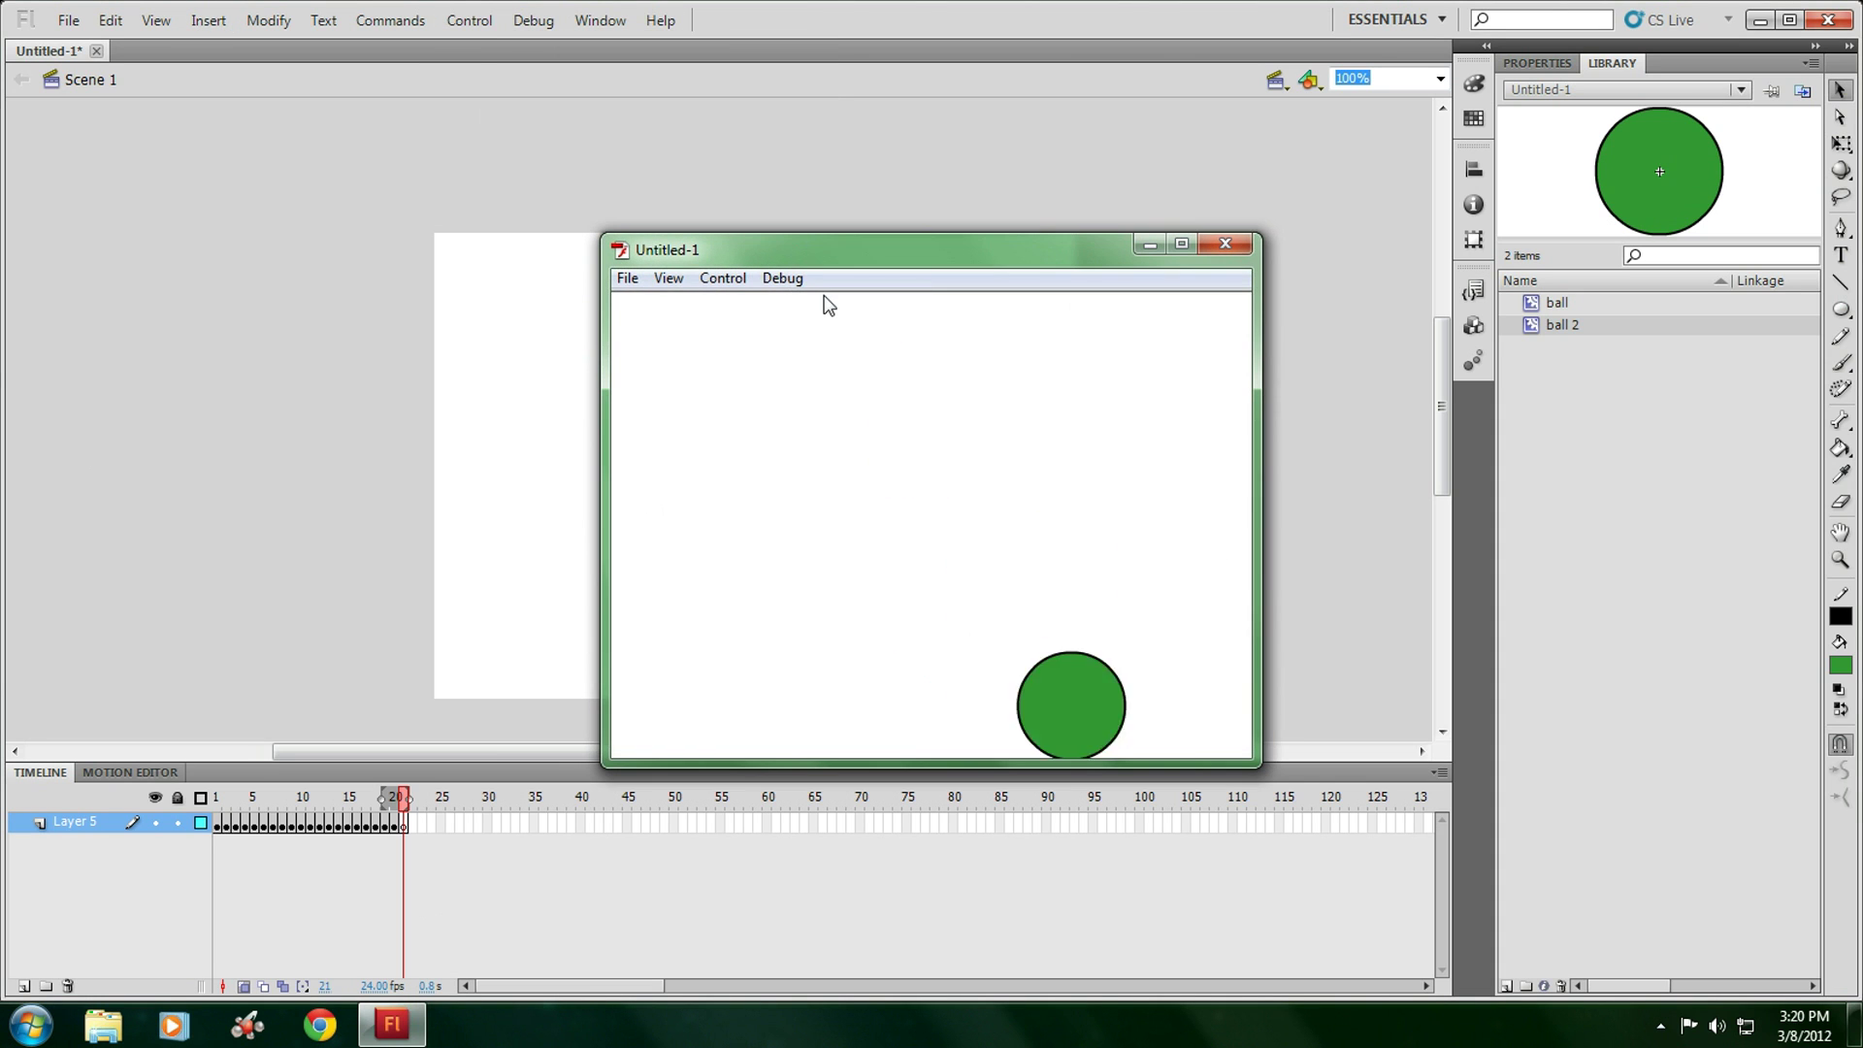
pyautogui.click(1221, 246)
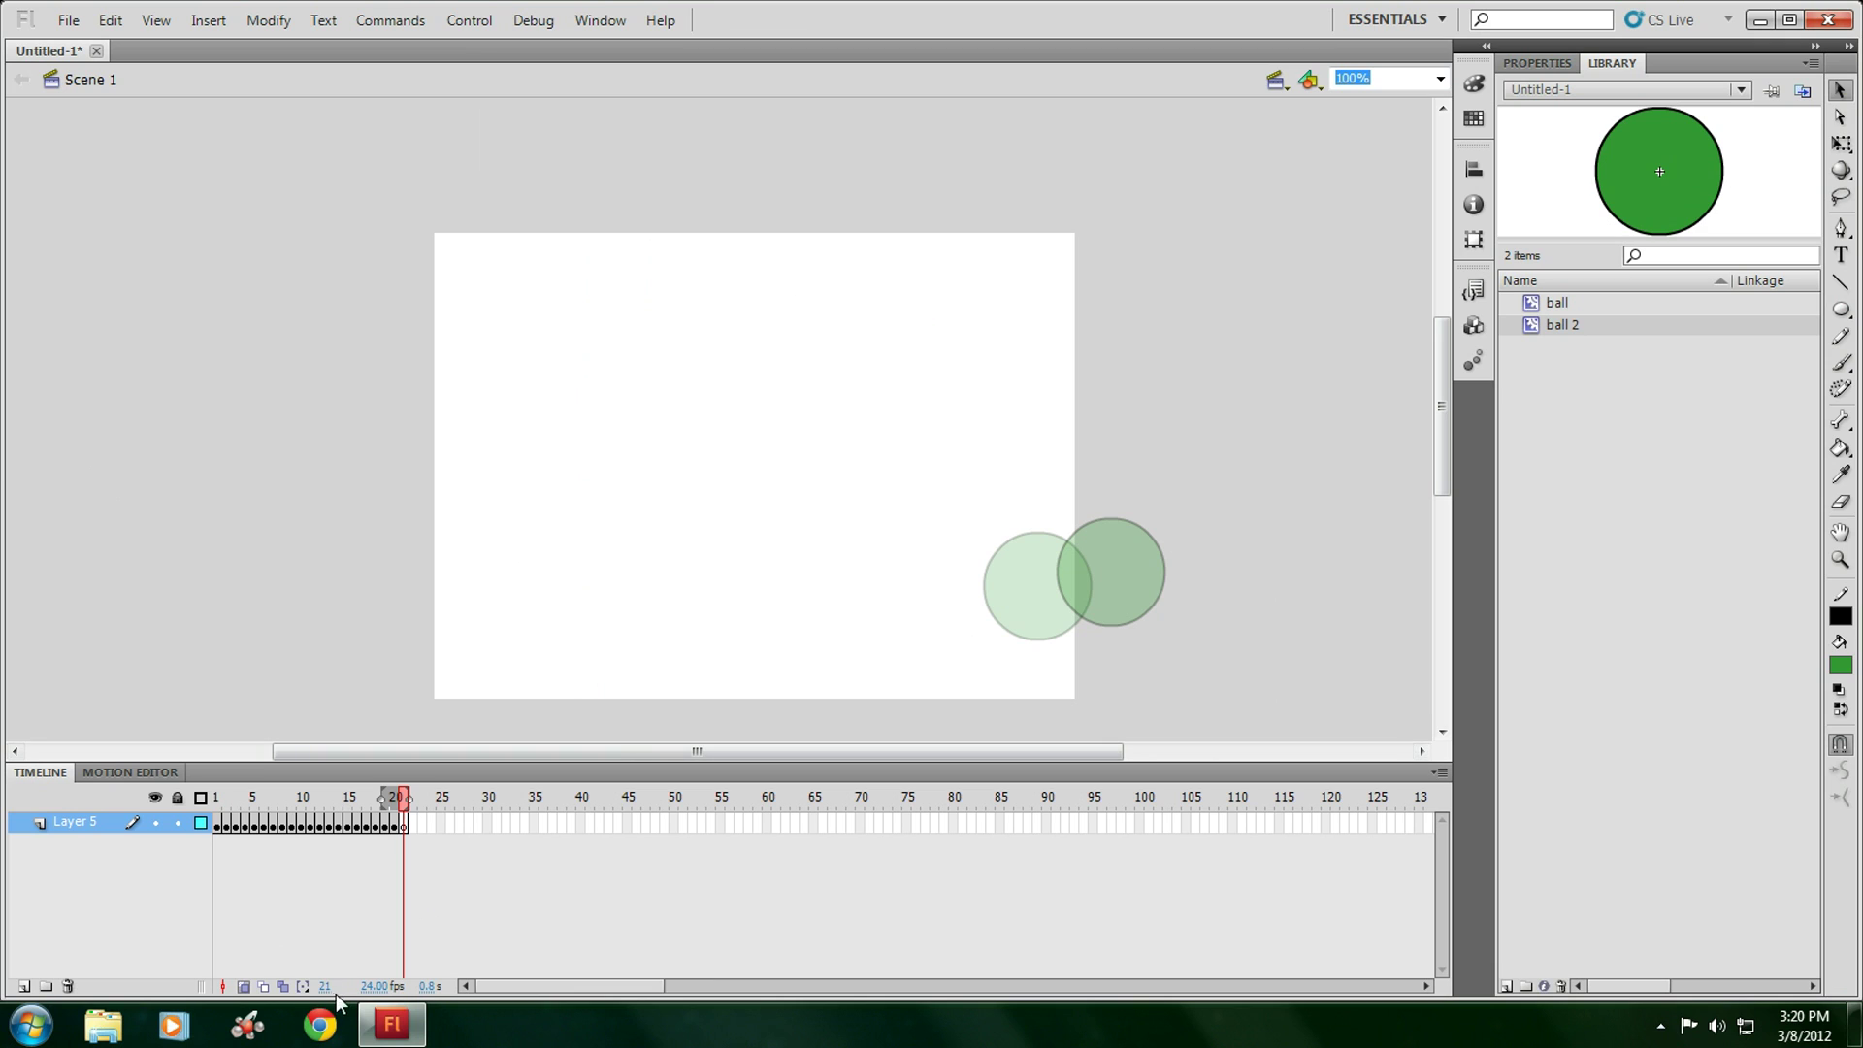
# Set the frame rate to 12 fps and test the movie at that speed.
pyautogui.click(377, 986)
pyautogui.write('12')
pyautogui.press('Return')
pyautogui.click(469, 21)
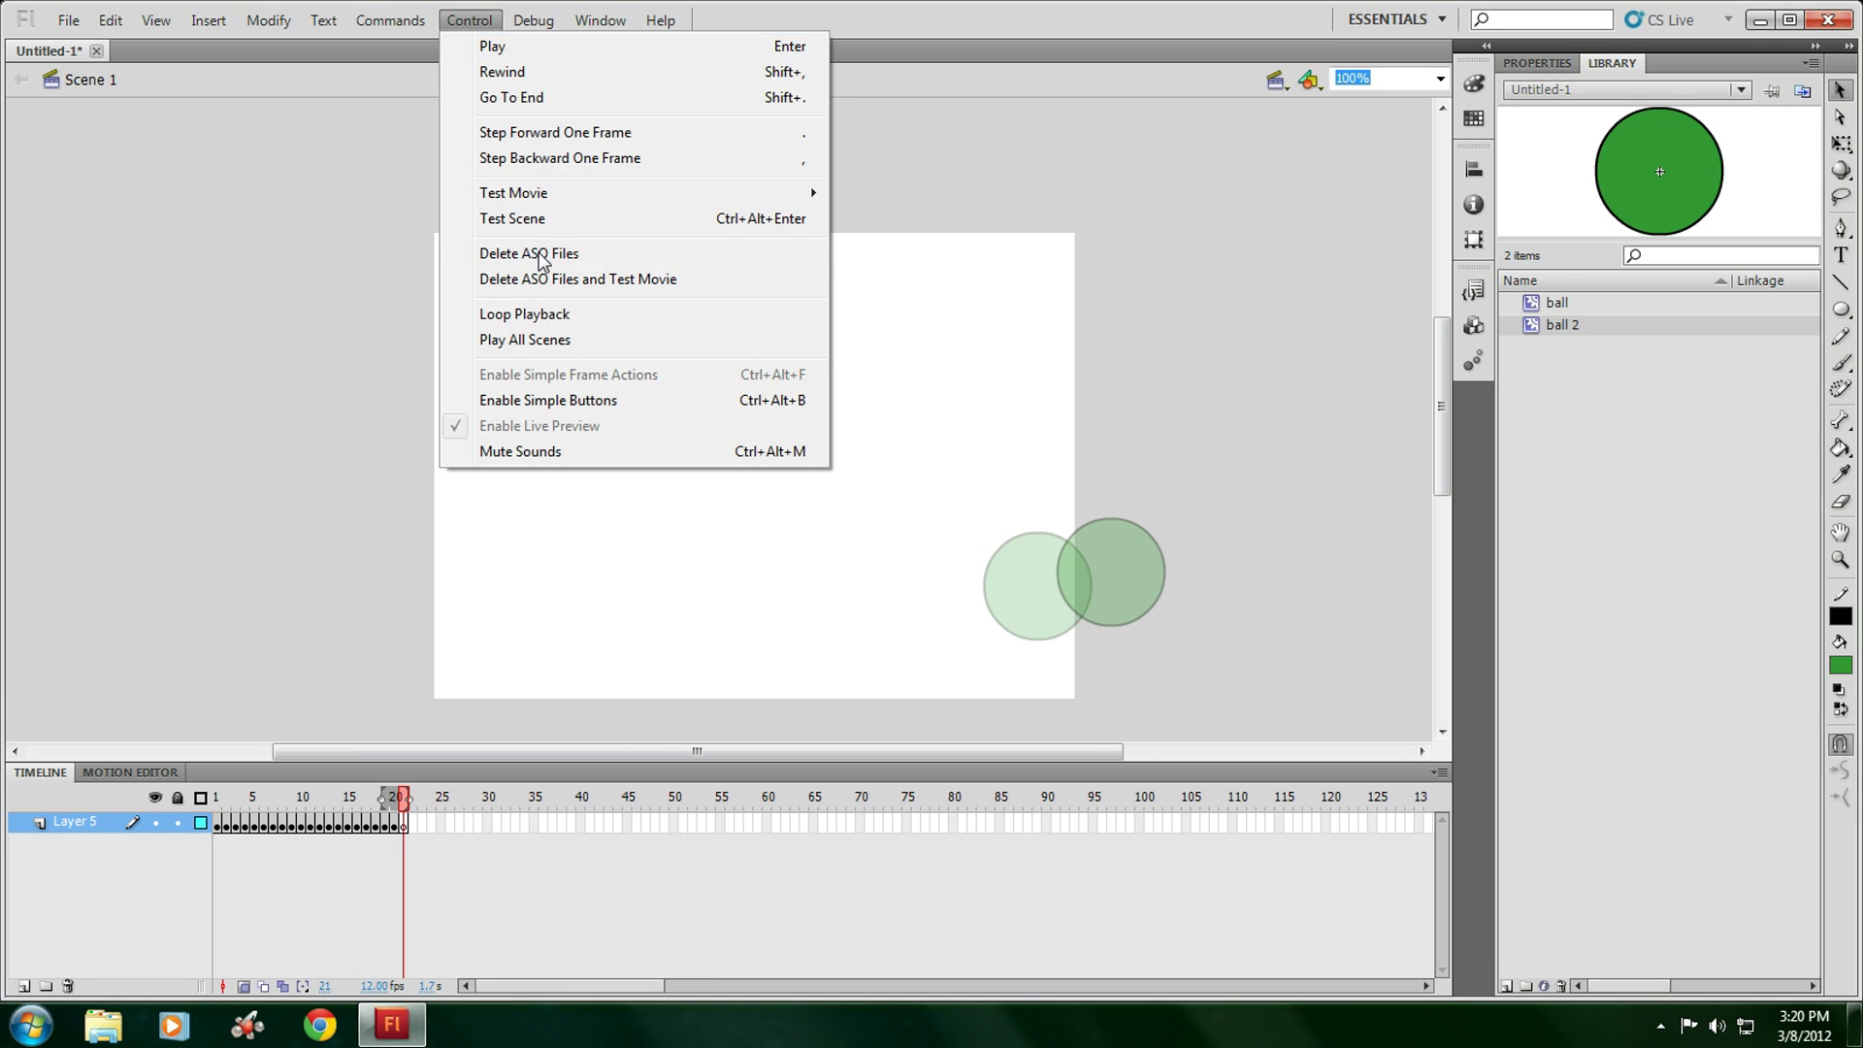
pyautogui.moveTo(697, 194)
pyautogui.click(931, 307)
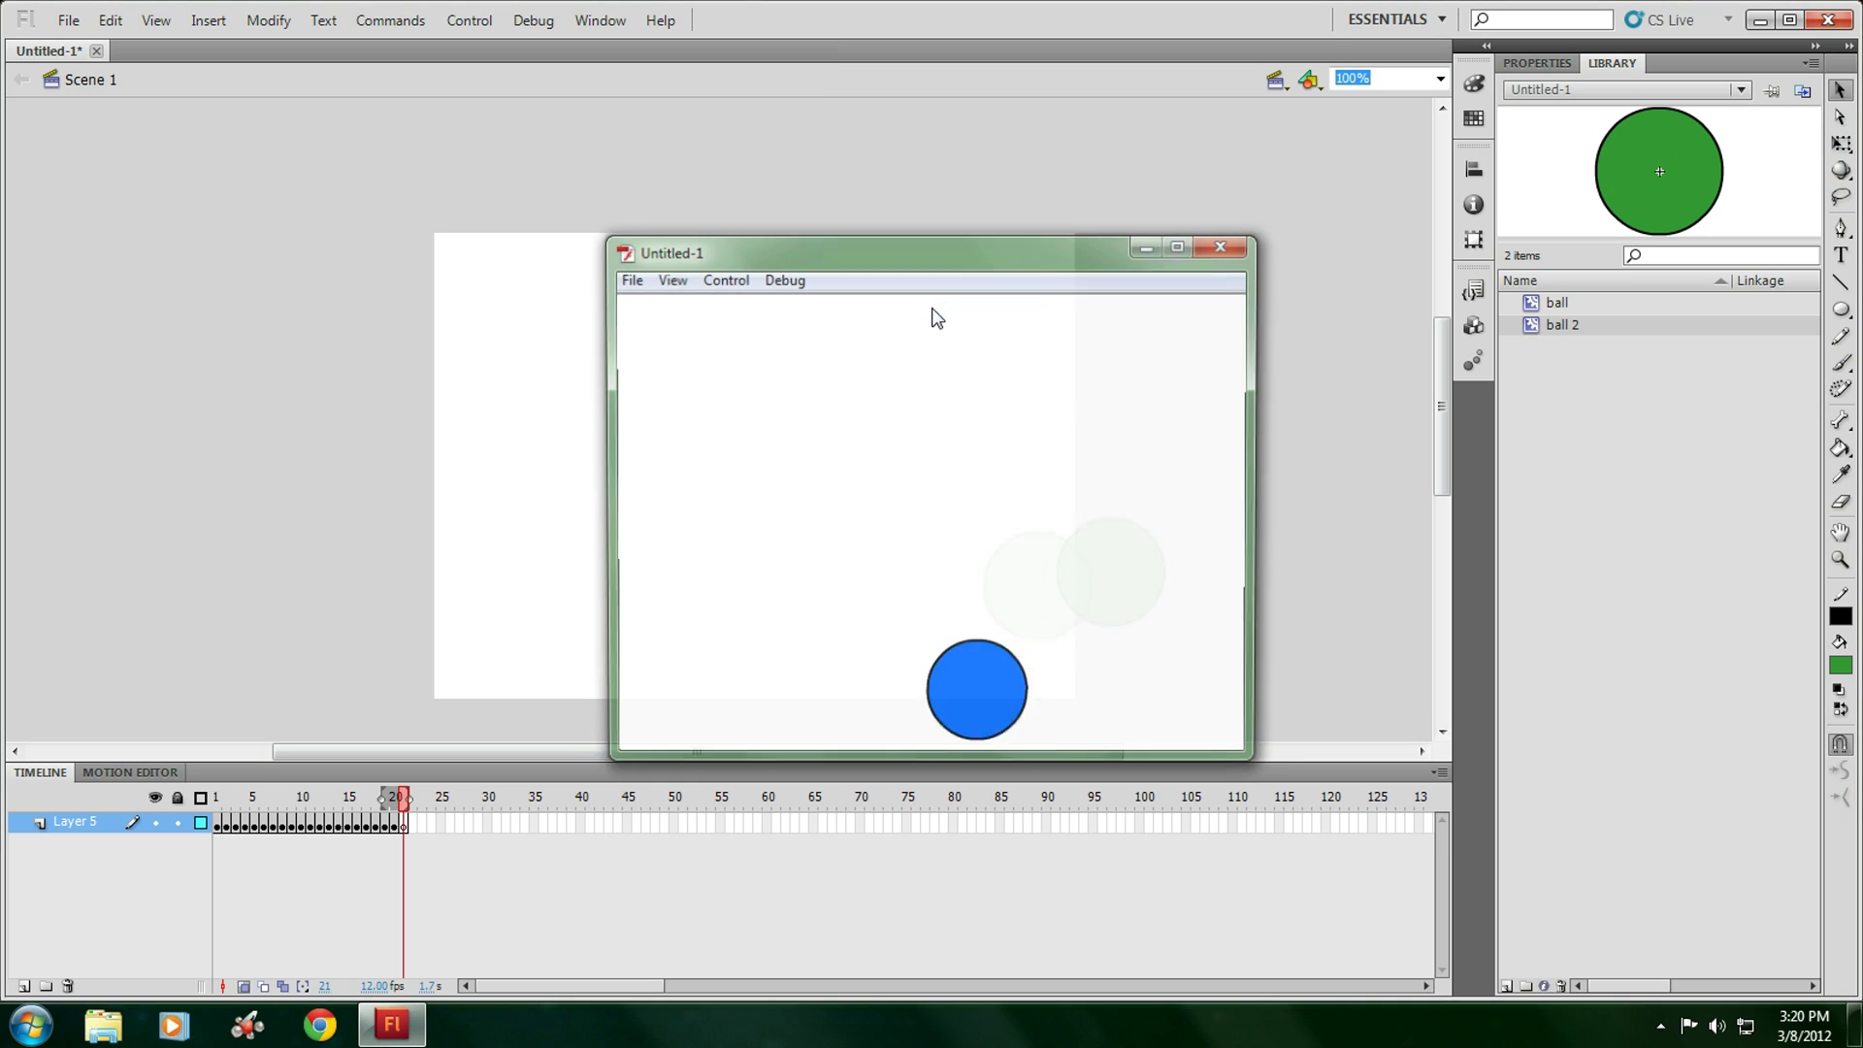
pyautogui.click(1225, 244)
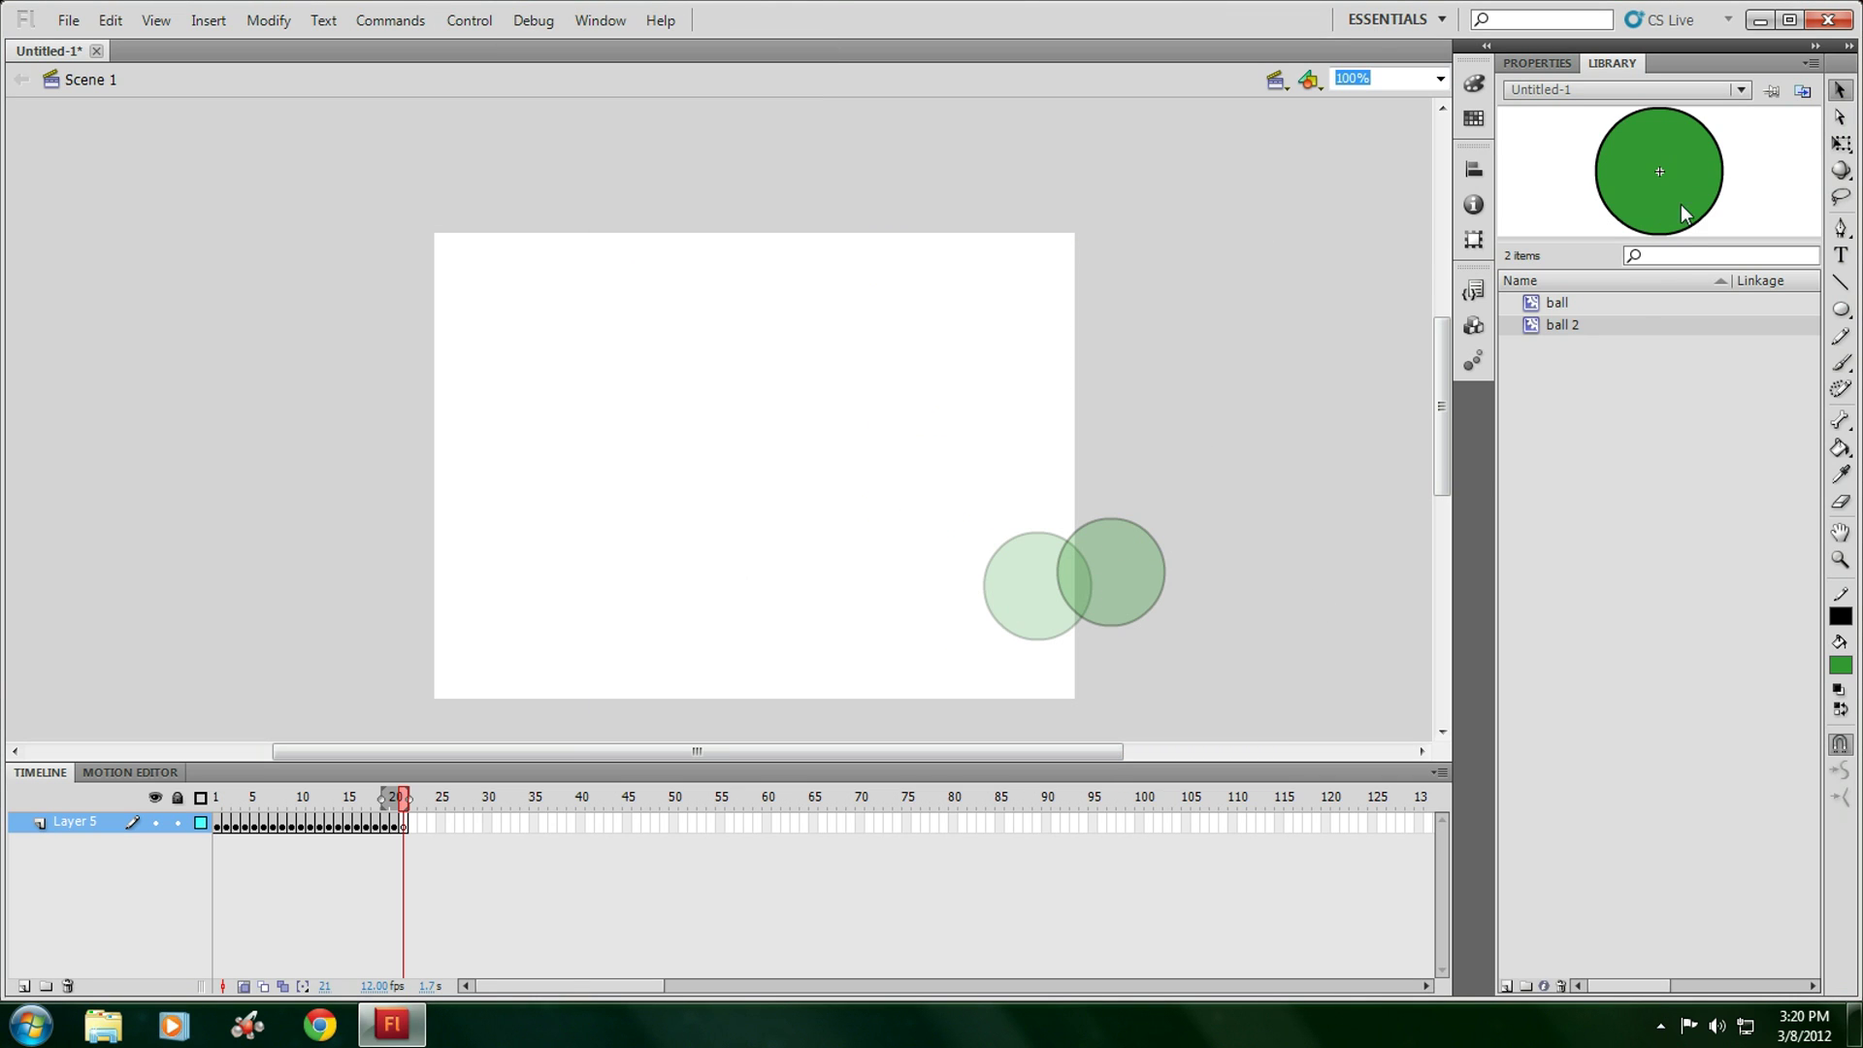
# Place a ball 2 instance on frame 21 in the stage's upper half and open the ActionScript actions for it.
pyautogui.moveTo(1681, 204); pyautogui.dragTo(801, 392)
pyautogui.rightClick(797, 419)
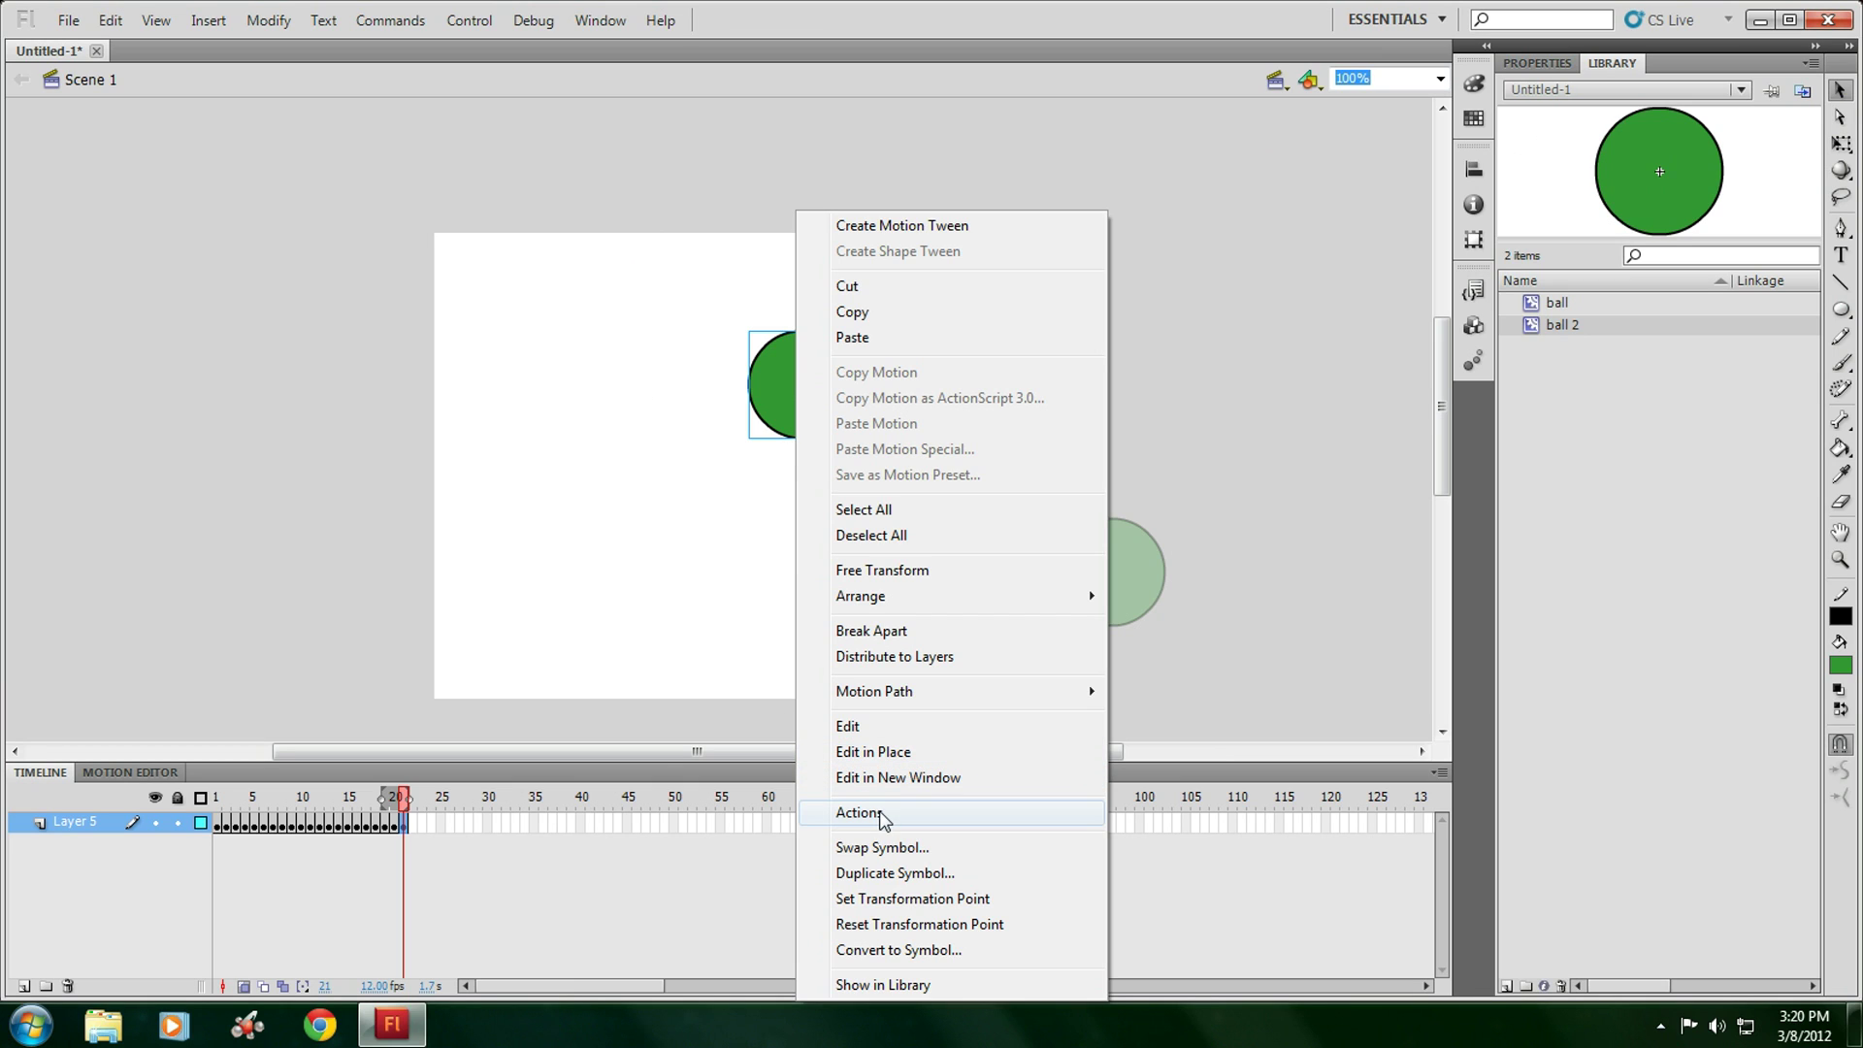
pyautogui.click(732, 427)
pyautogui.click(732, 427)
pyautogui.click(802, 383)
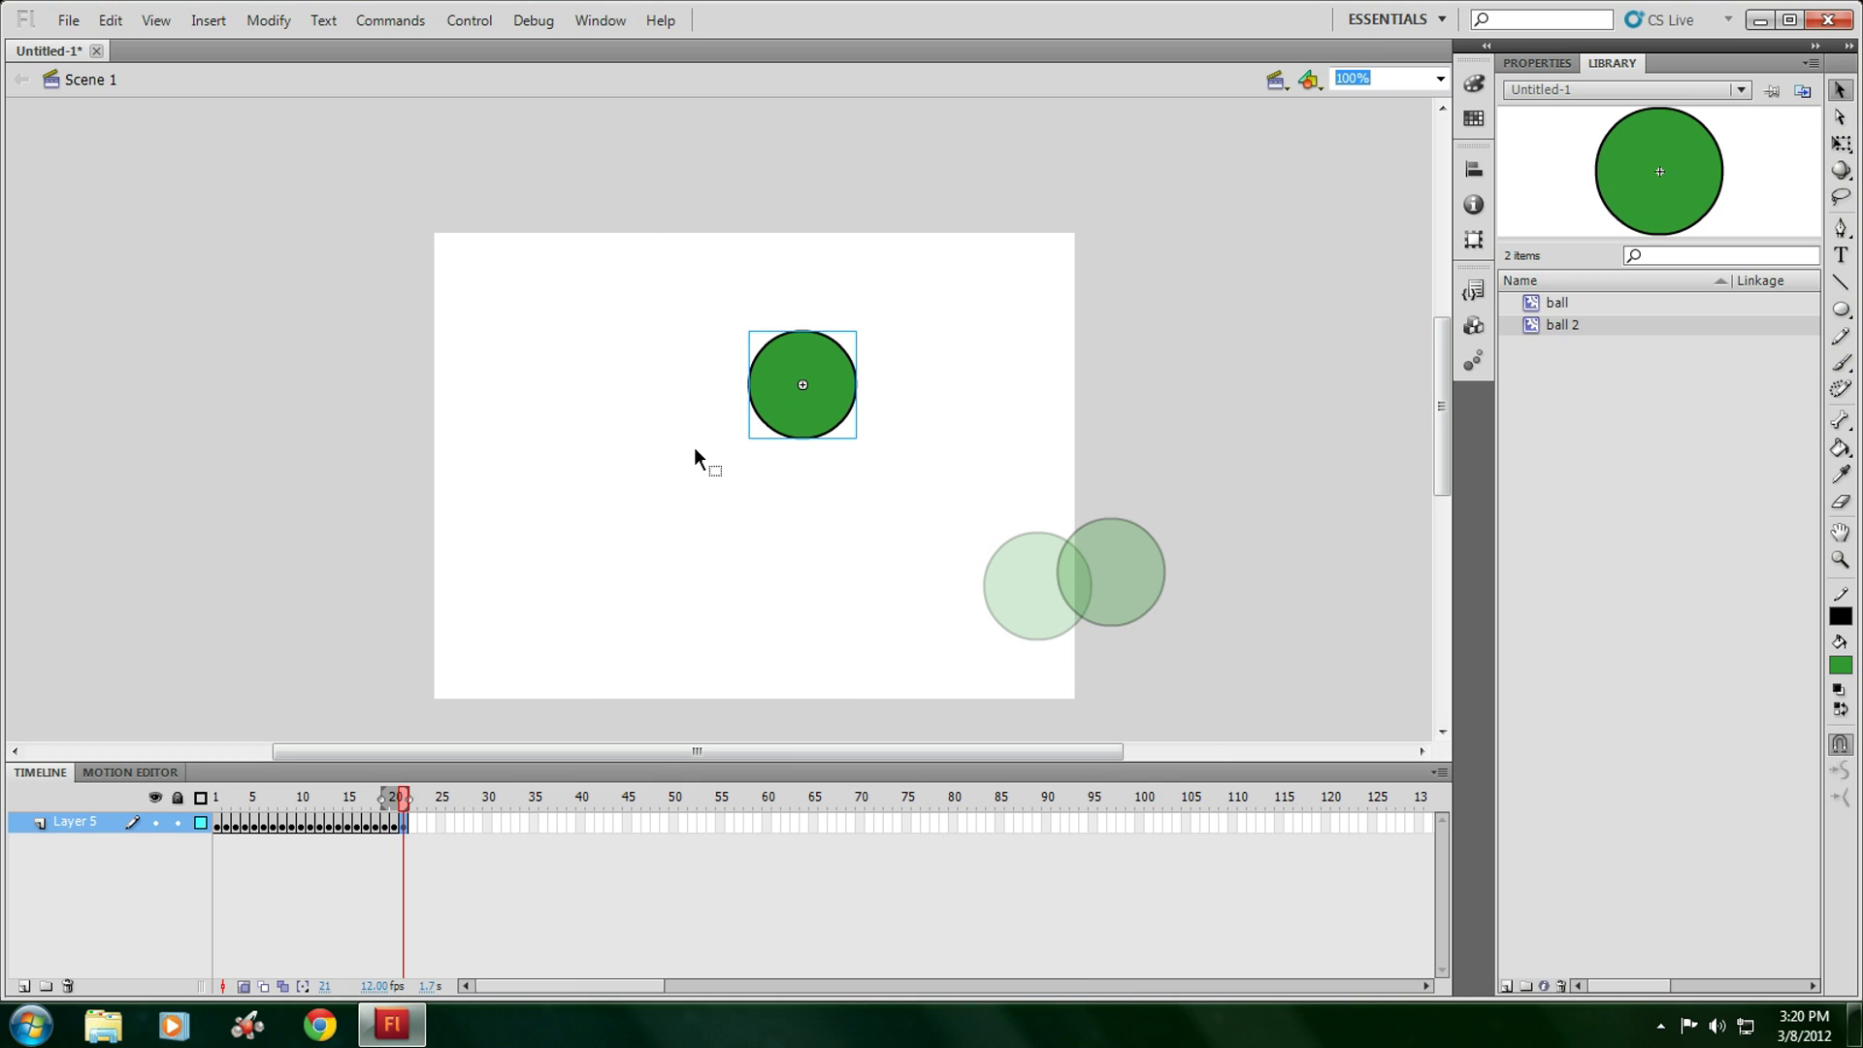
pyautogui.rightClick(792, 401)
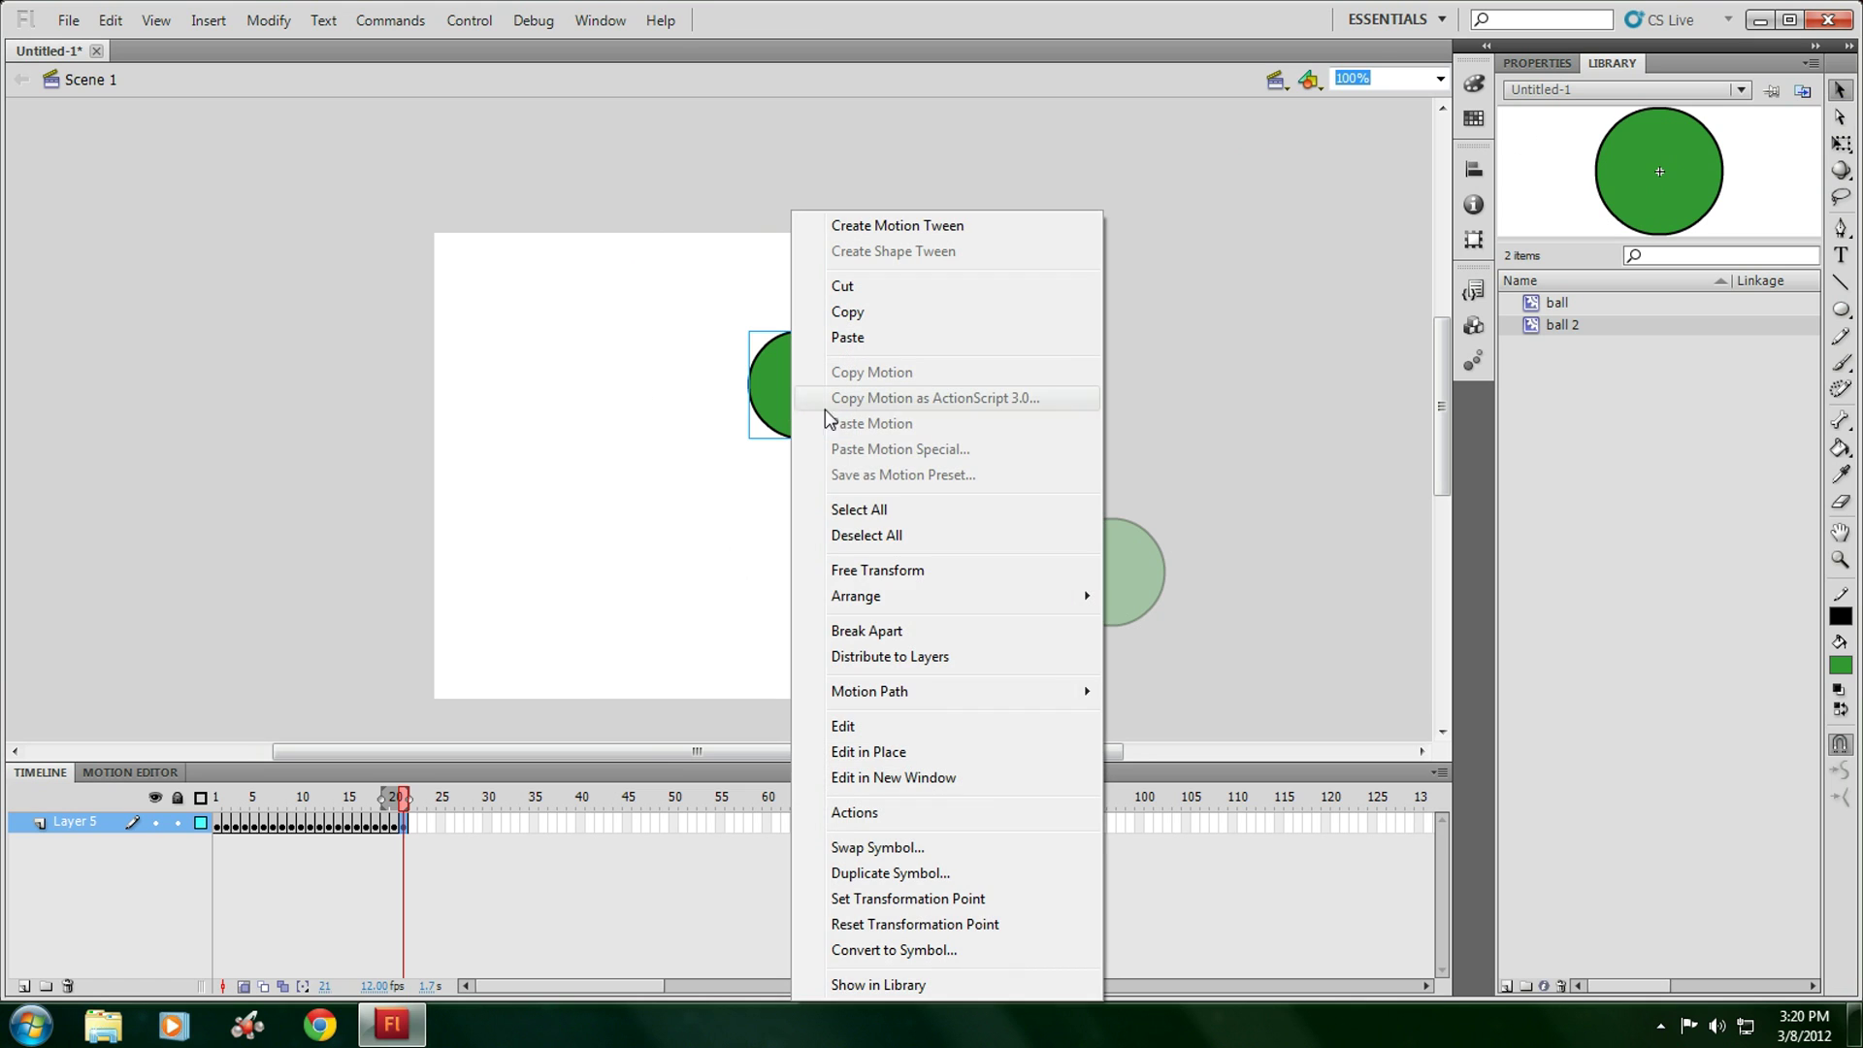
pyautogui.click(854, 814)
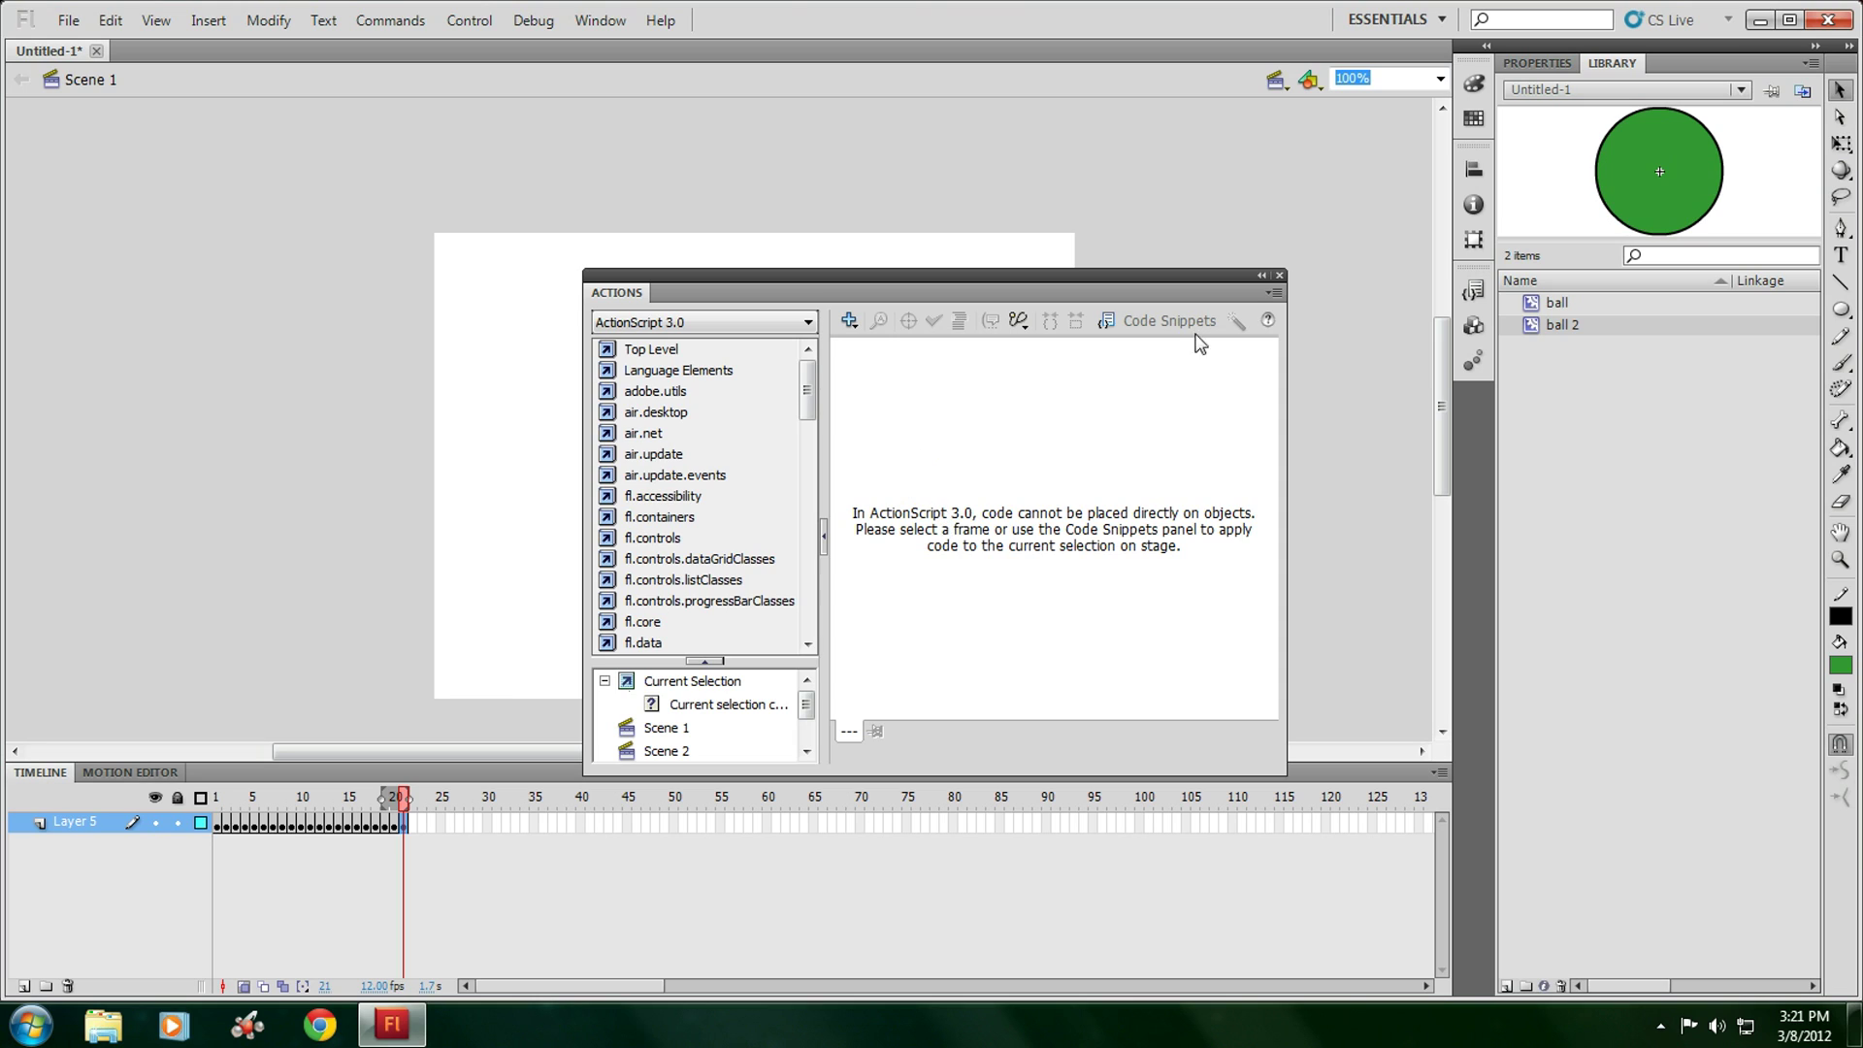
# Close the ActionScript actions and add another new scene to the document.
pyautogui.click(1279, 278)
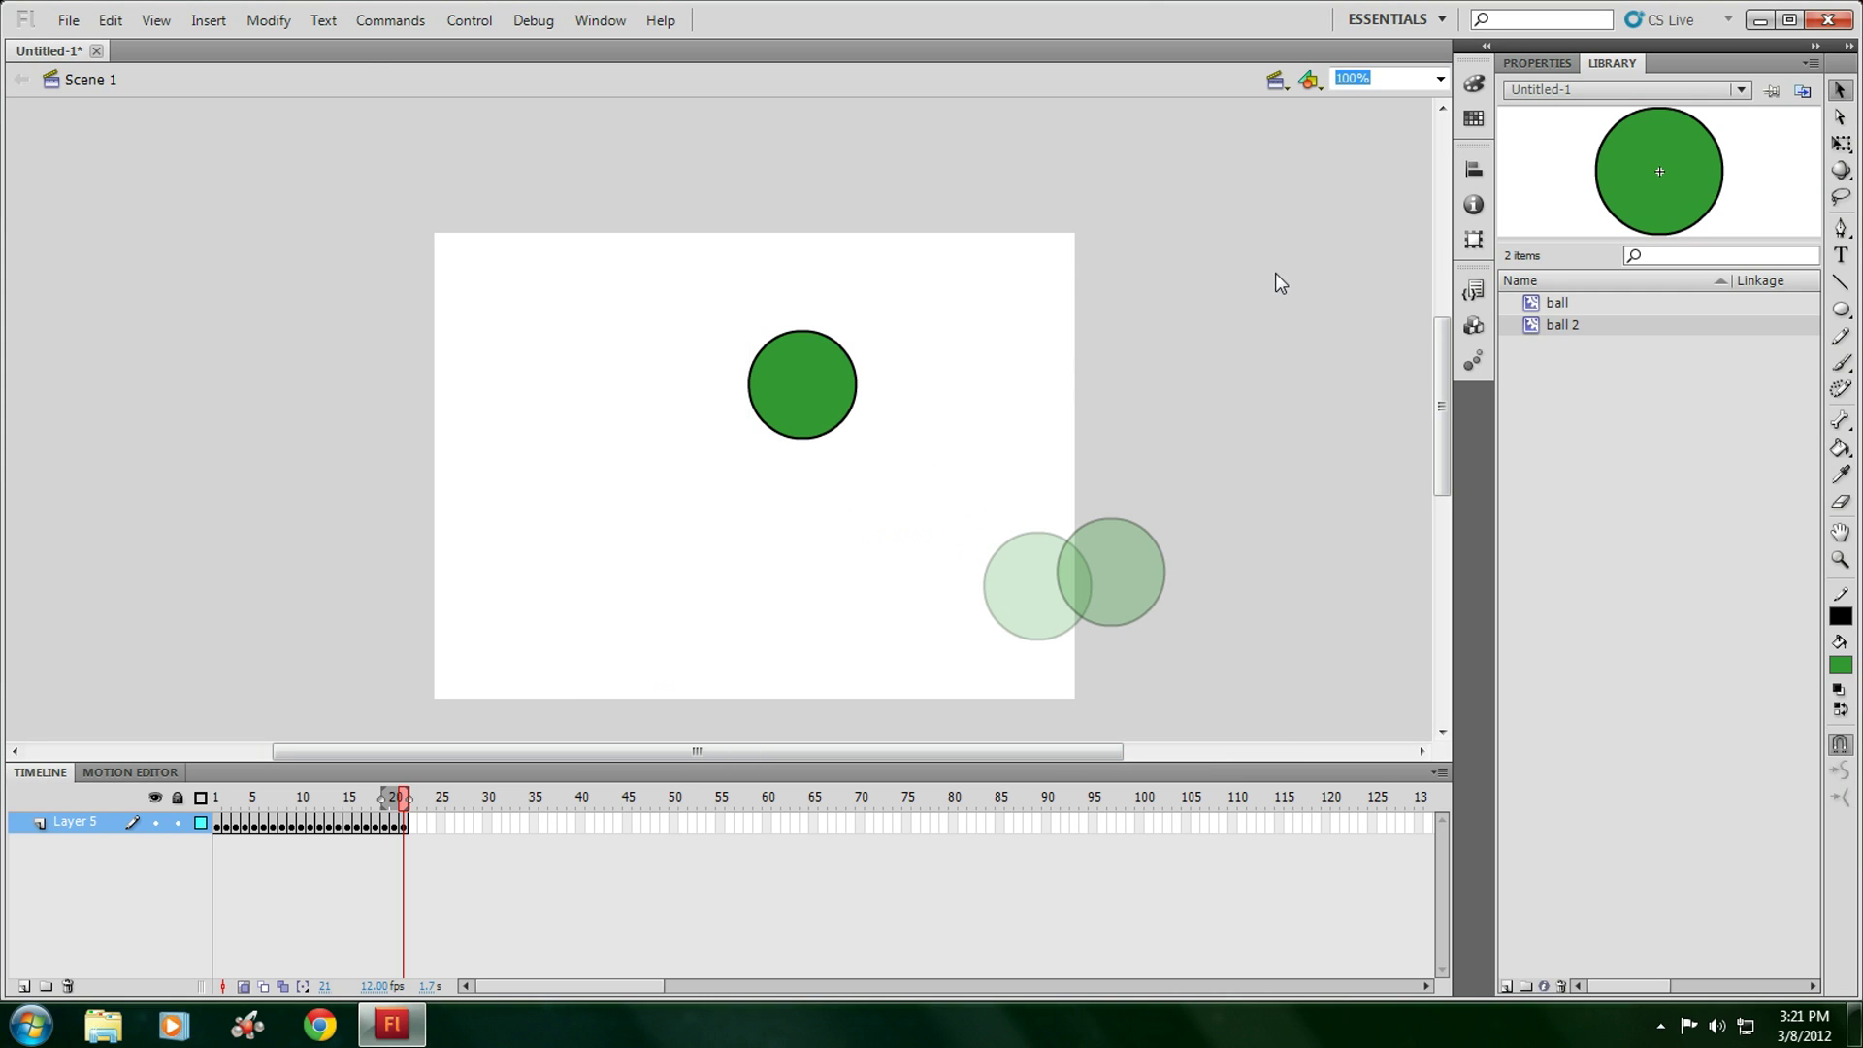
pyautogui.click(209, 21)
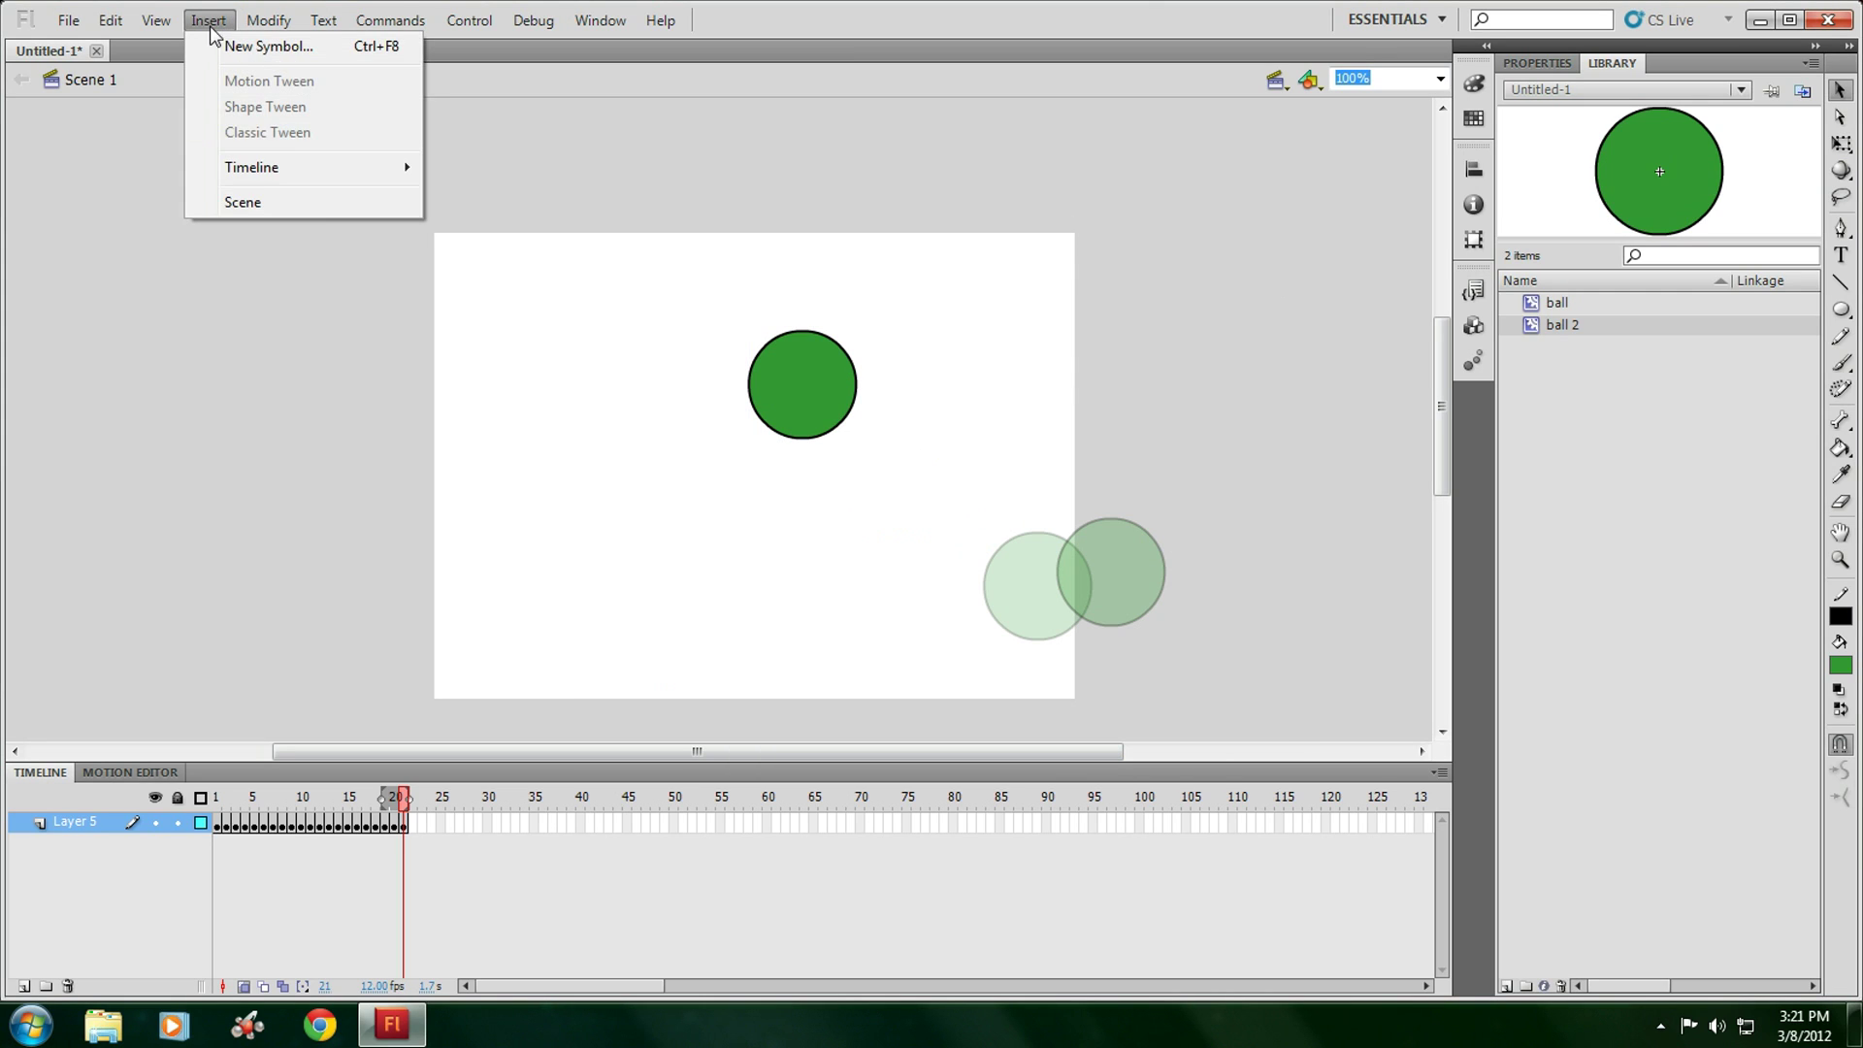
pyautogui.click(330, 196)
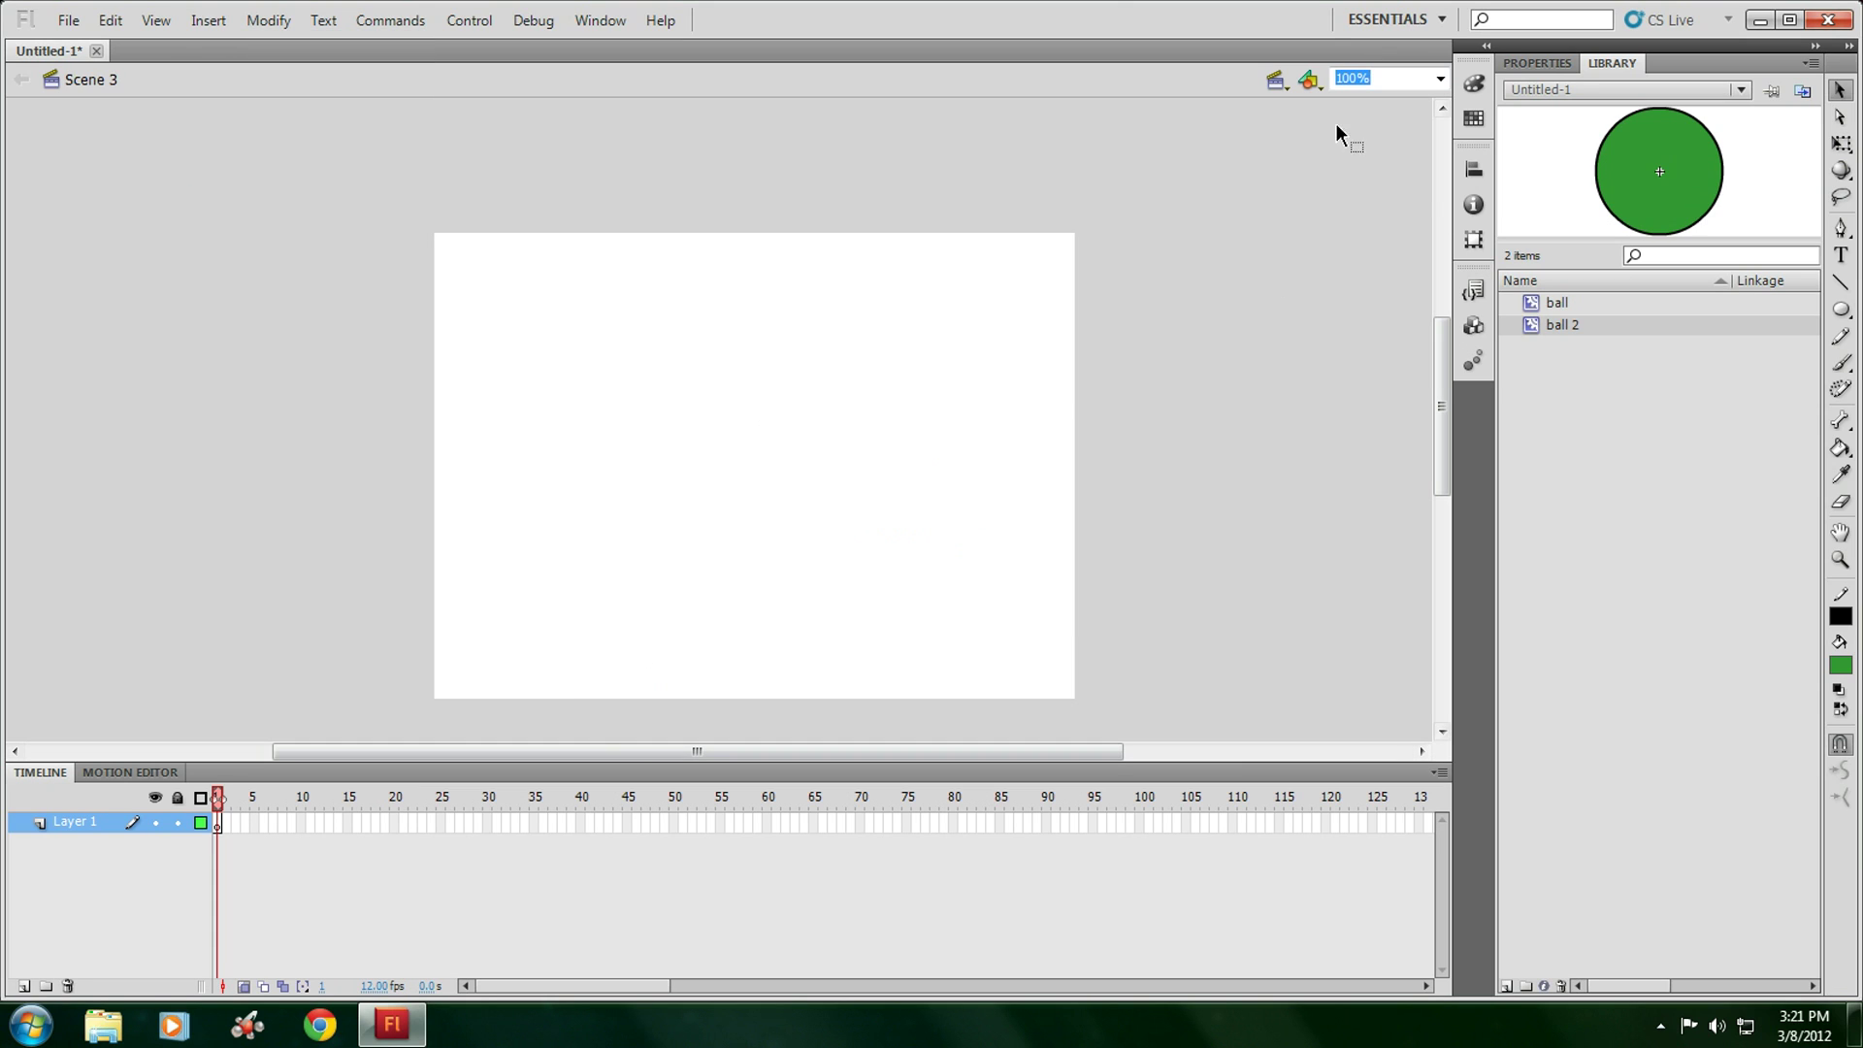
# Switch through the document's scenes, viewing Scene 2 and Scene 3, and return to Scene 1.
pyautogui.click(1281, 86)
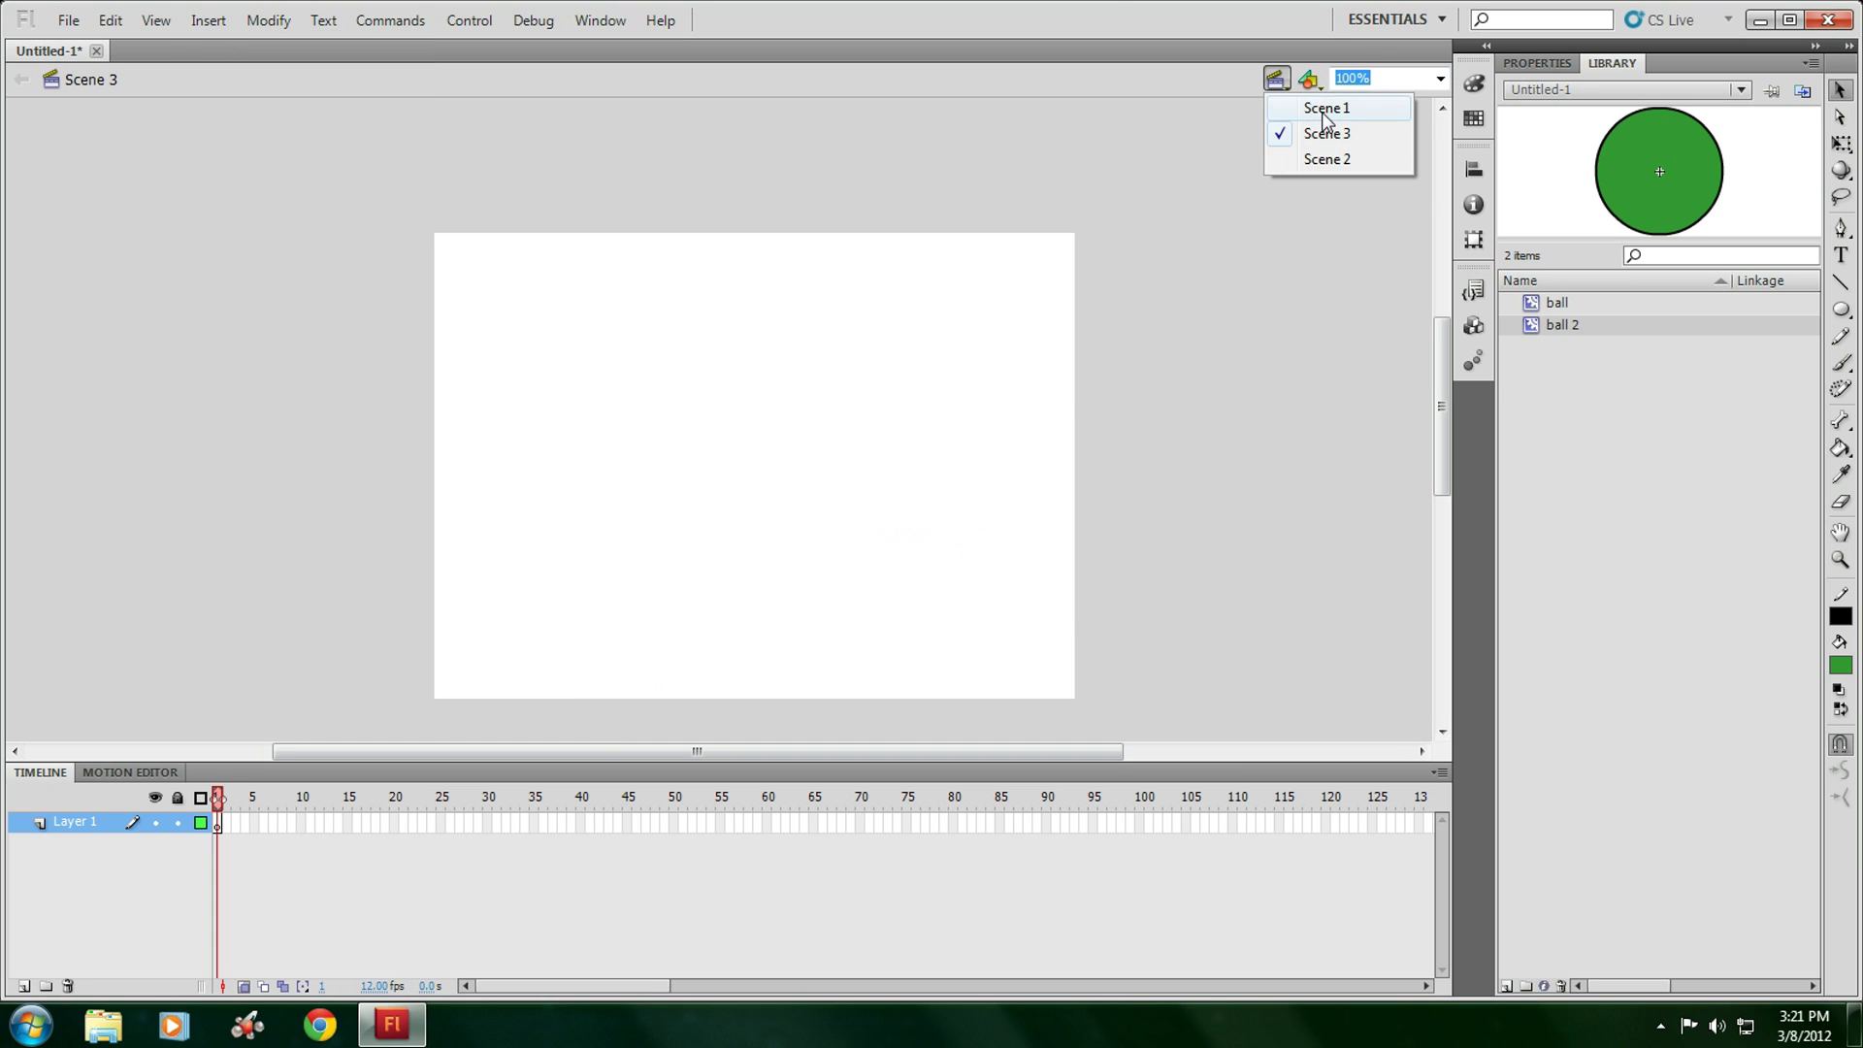
pyautogui.click(1288, 101)
pyautogui.click(1278, 84)
pyautogui.click(1320, 158)
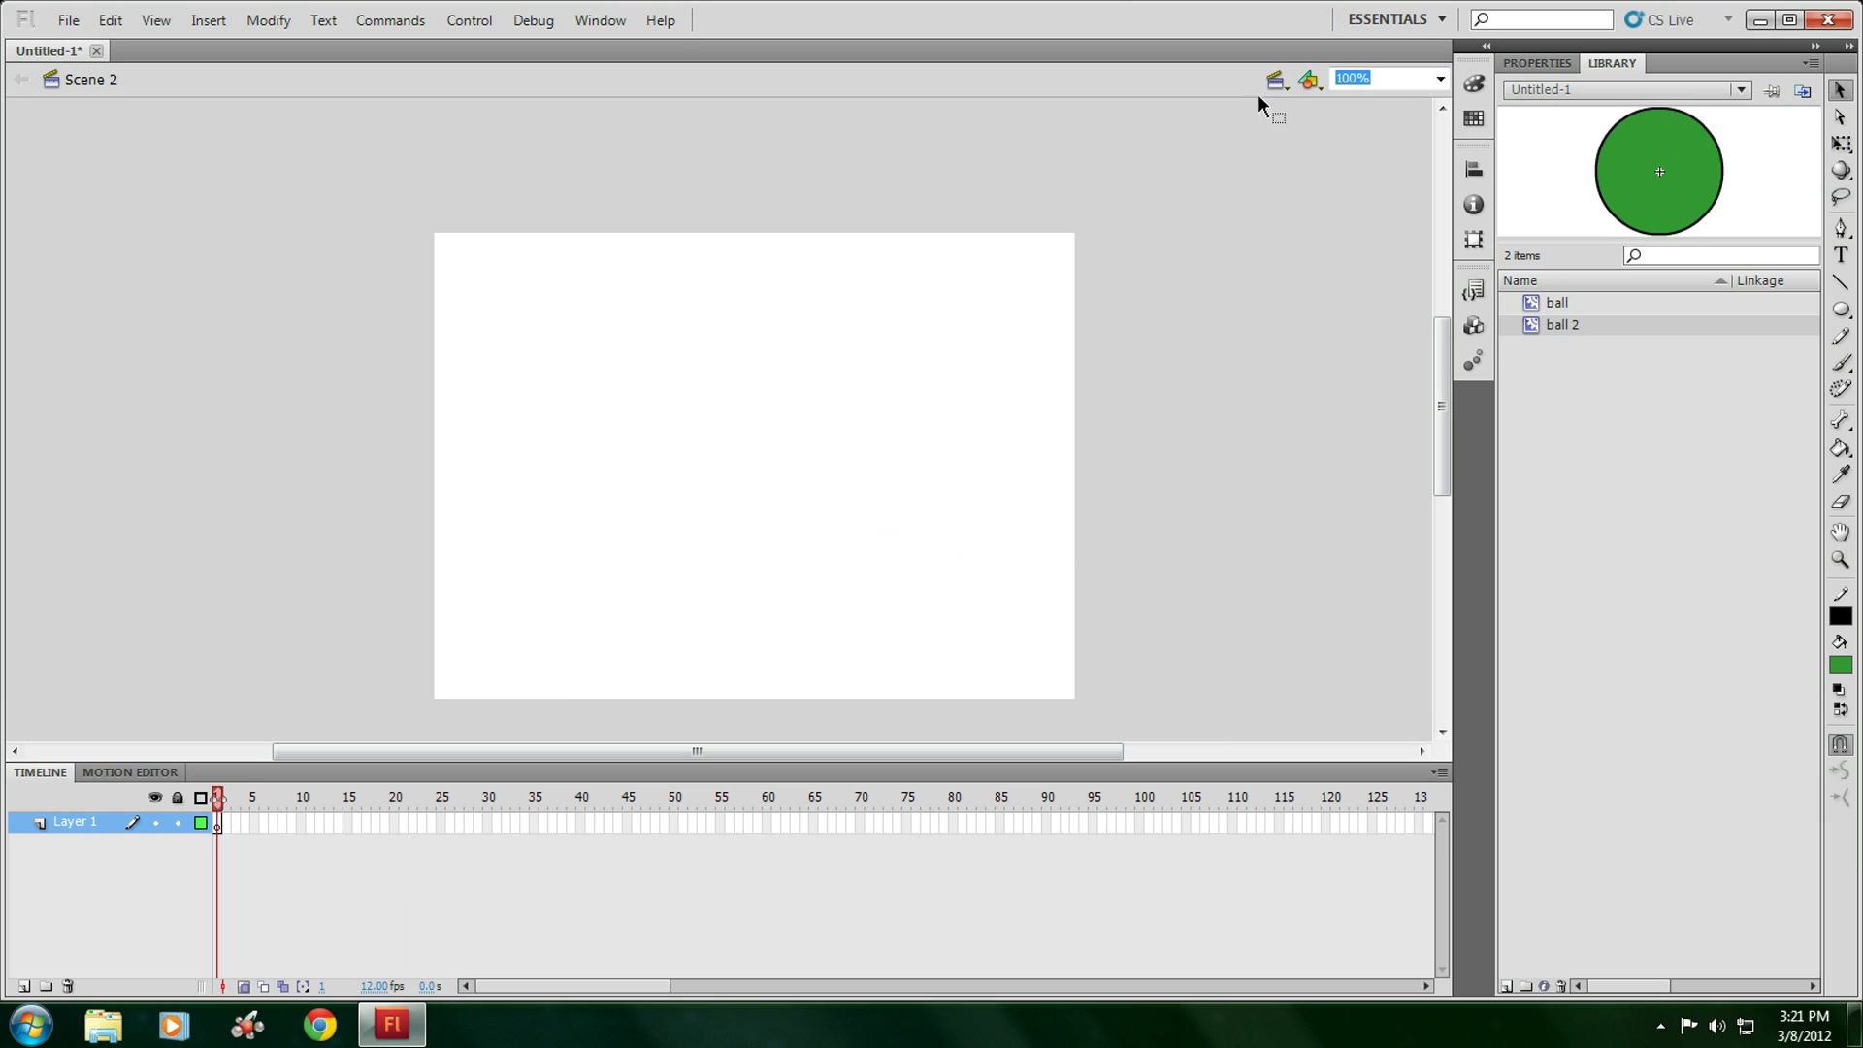
pyautogui.click(1278, 87)
pyautogui.click(1314, 133)
pyautogui.click(1277, 83)
pyautogui.click(1301, 101)
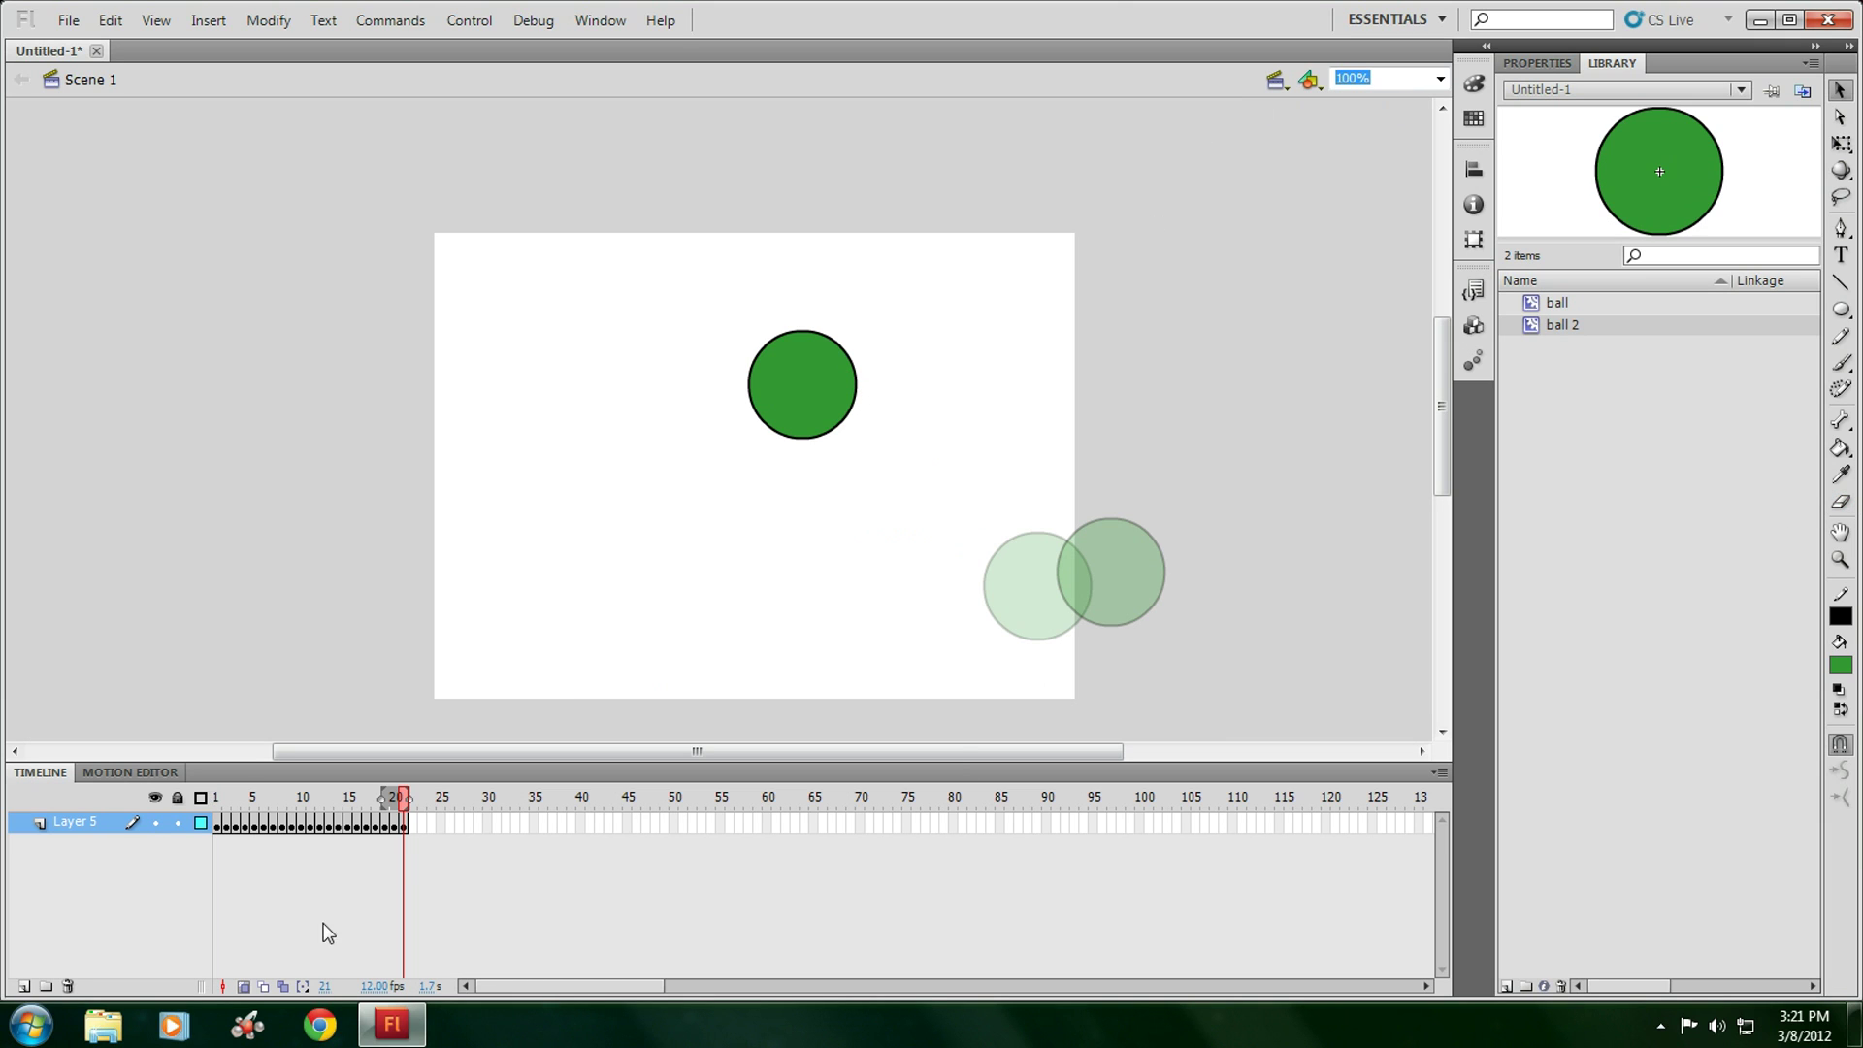
# View the Motion Editor briefly, return to the timeline and scrub the playhead back to frame 6 of Scene 1.
pyautogui.click(130, 776)
pyautogui.click(39, 772)
pyautogui.moveTo(402, 800); pyautogui.dragTo(266, 807)
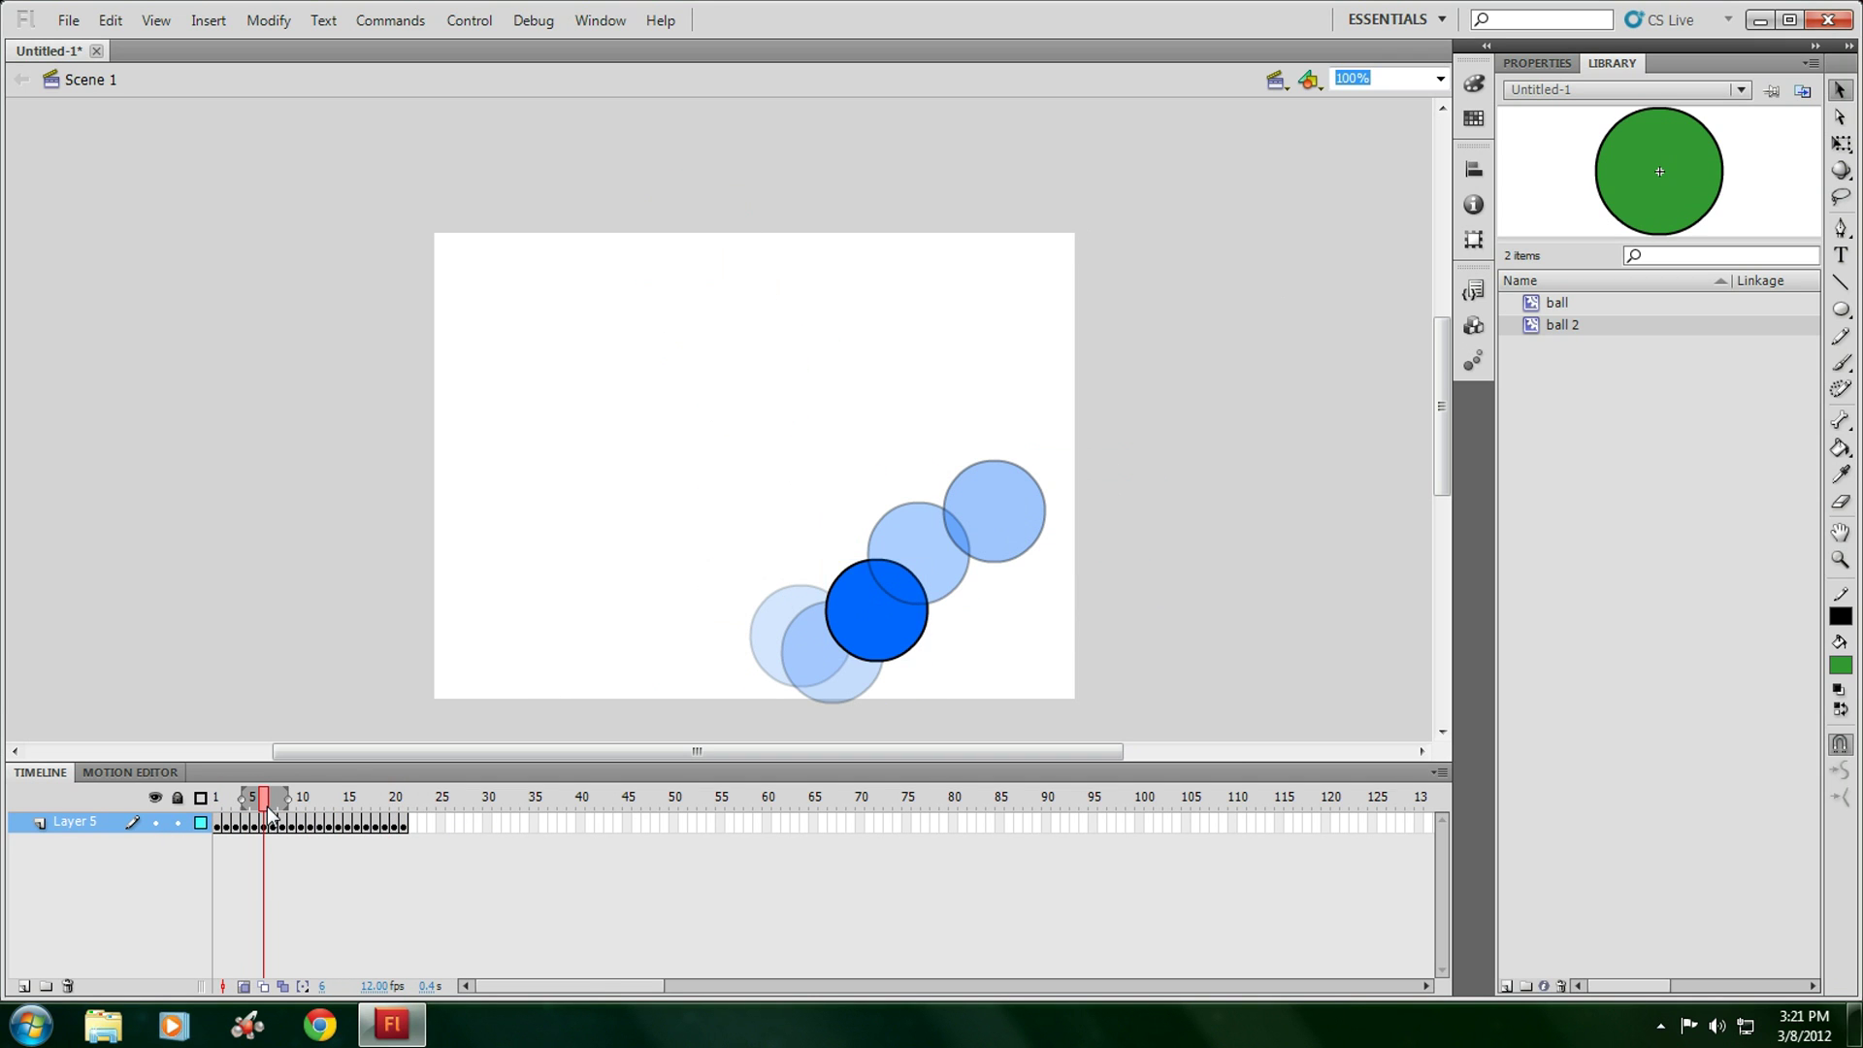